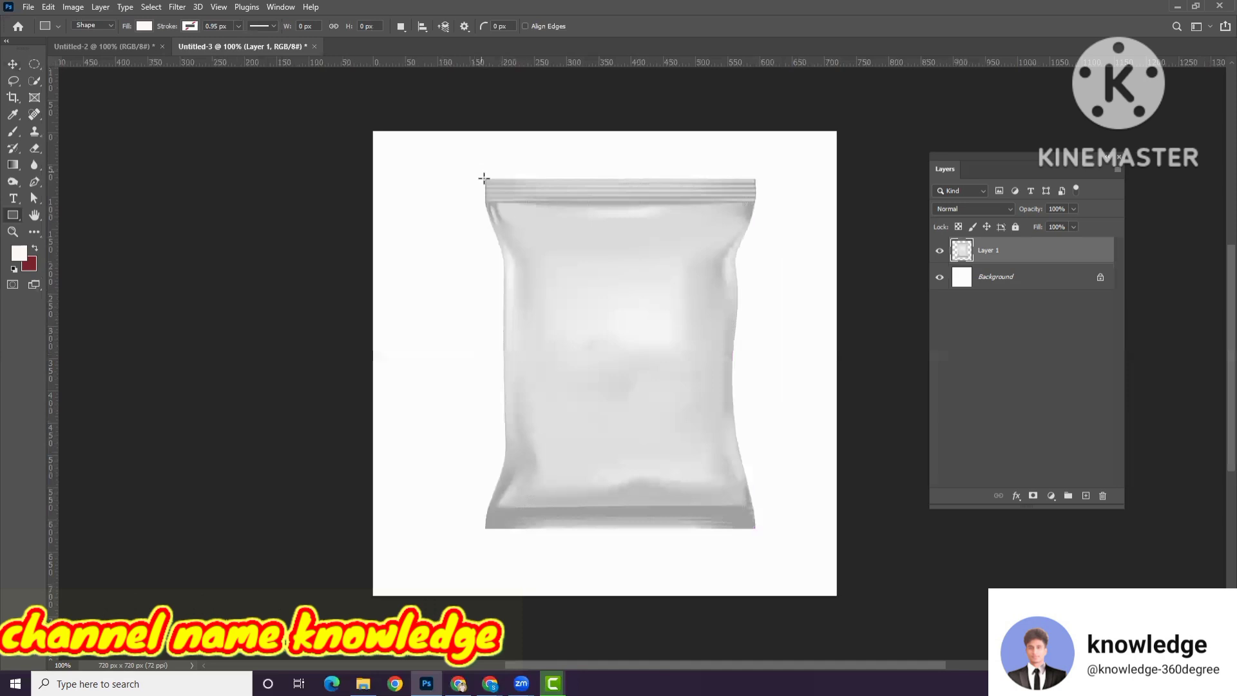
Step: Draw a rectangle about 425 × 547 px covering the whole packet and fill it with the recently used dark red
left_click_drag(483, 178, 758, 535)
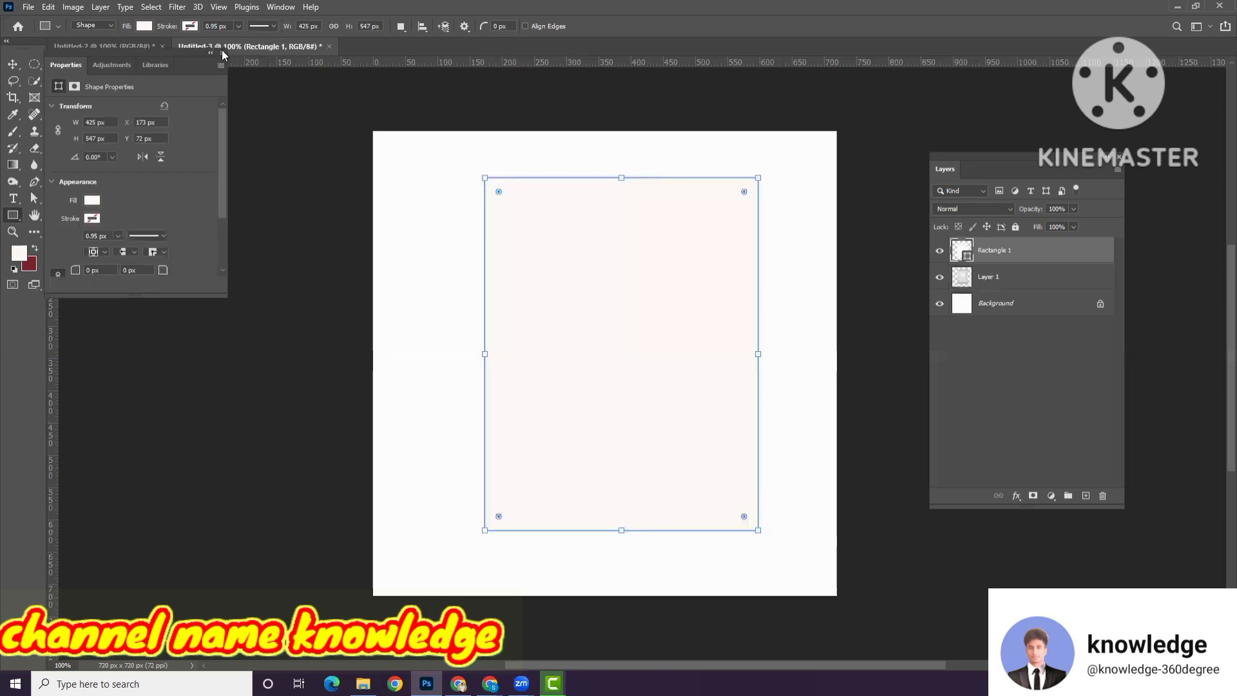
left_click(144, 26)
left_click(145, 26)
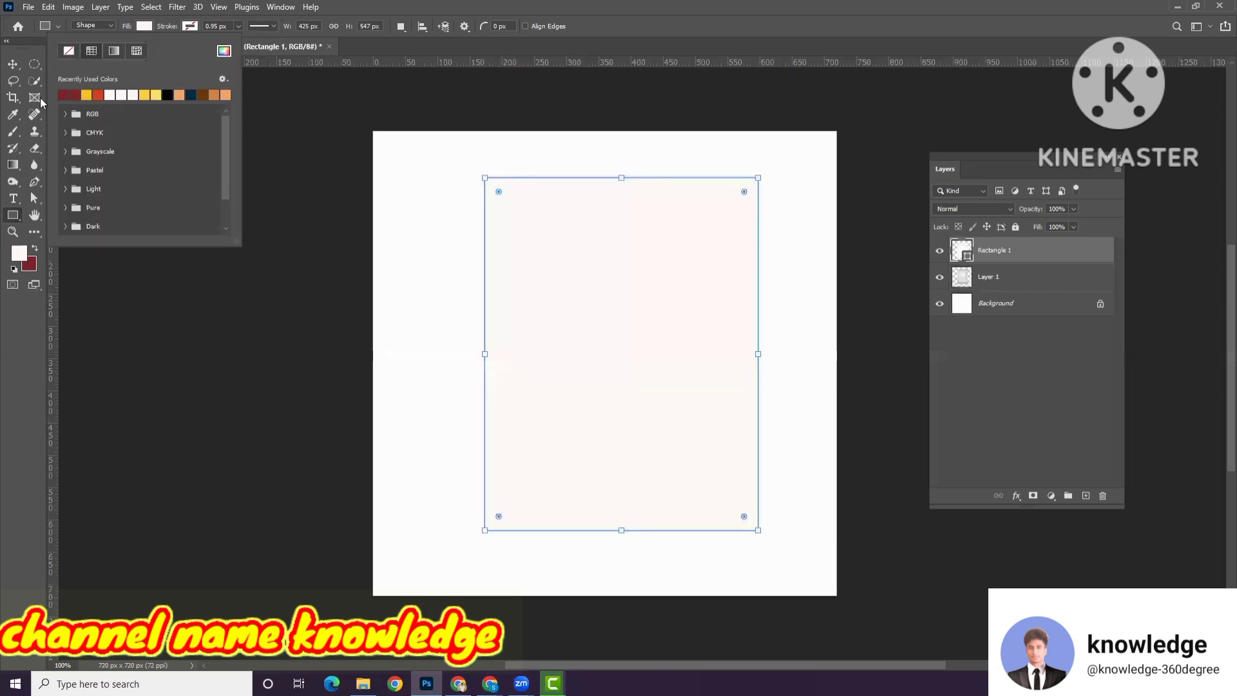
left_click(69, 93)
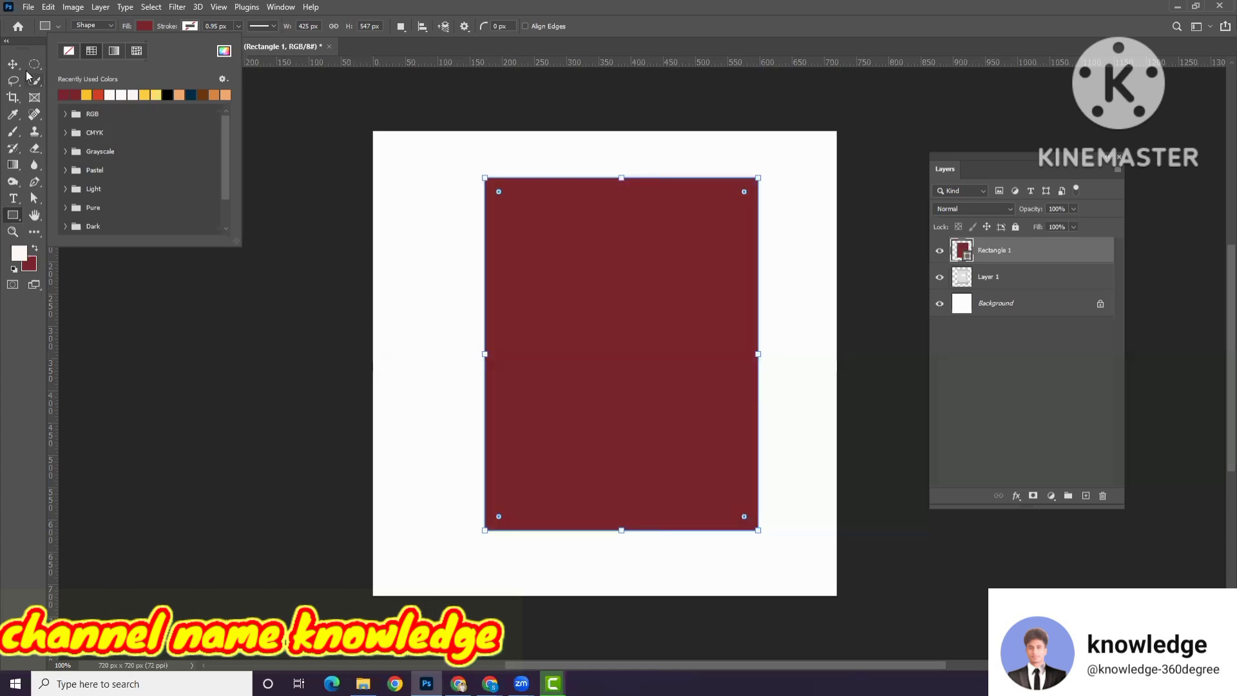
key("v")
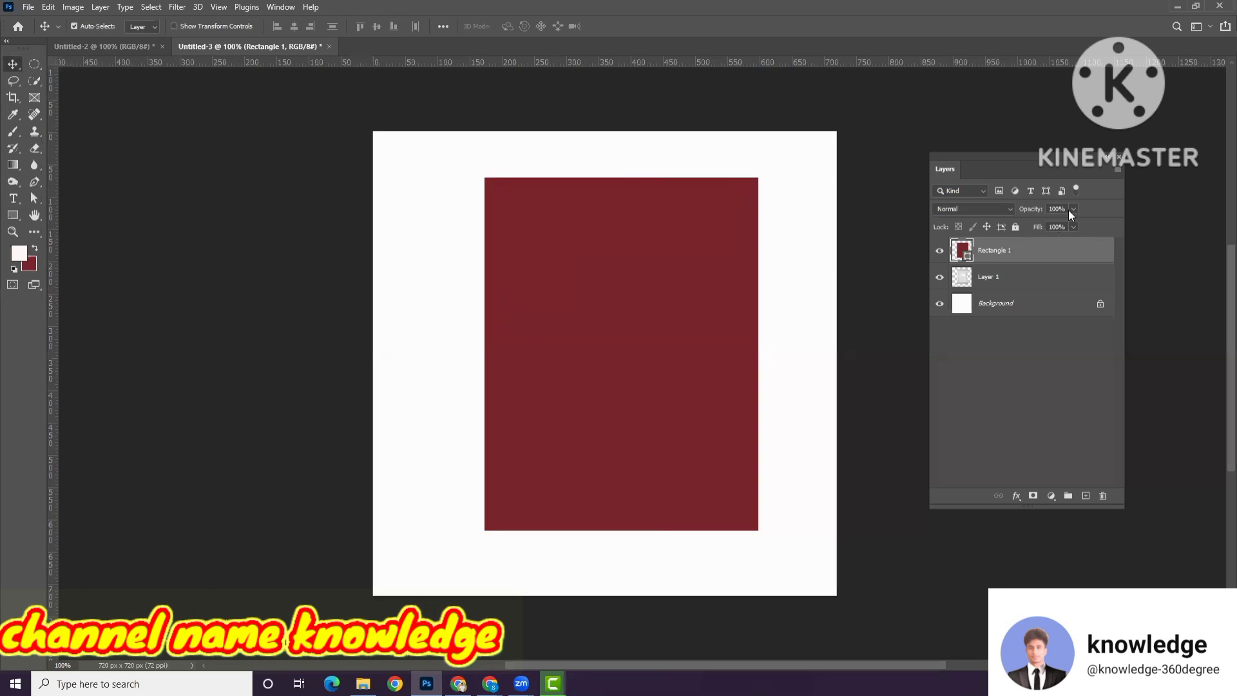
Step: Lower the red rectangle layer's opacity to 53% so the packet can be seen through it
left_click_drag(1073, 219, 1050, 221)
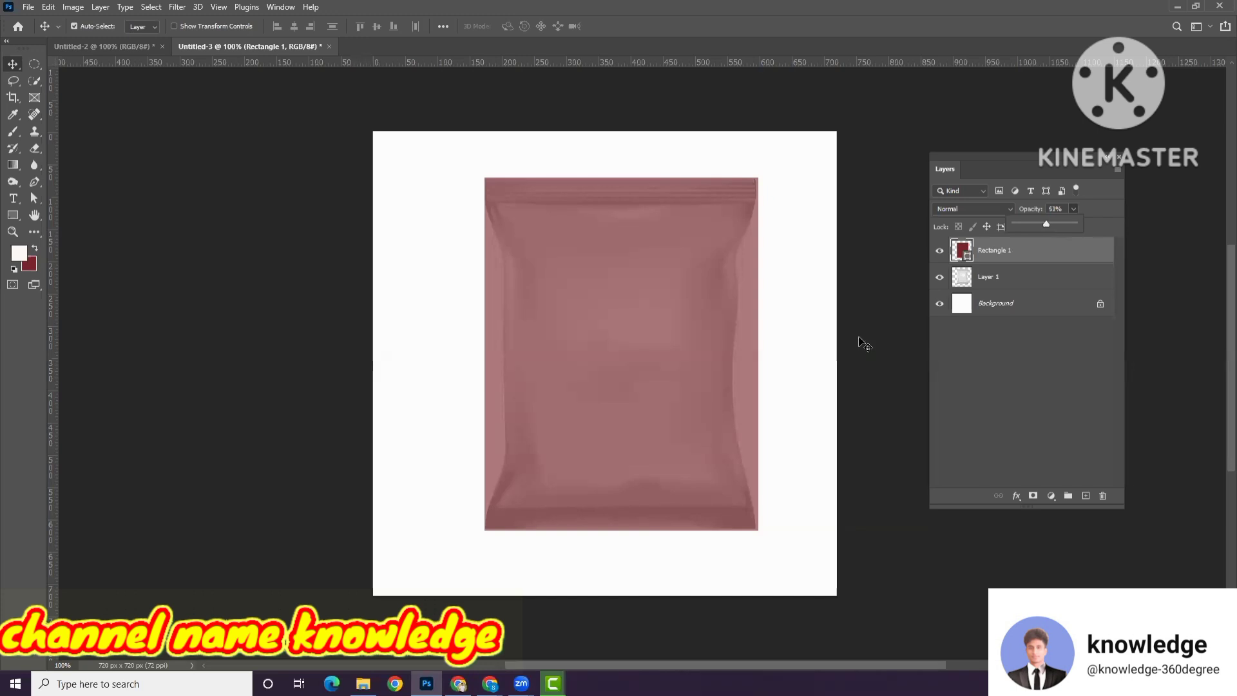
key("5")
key("3")
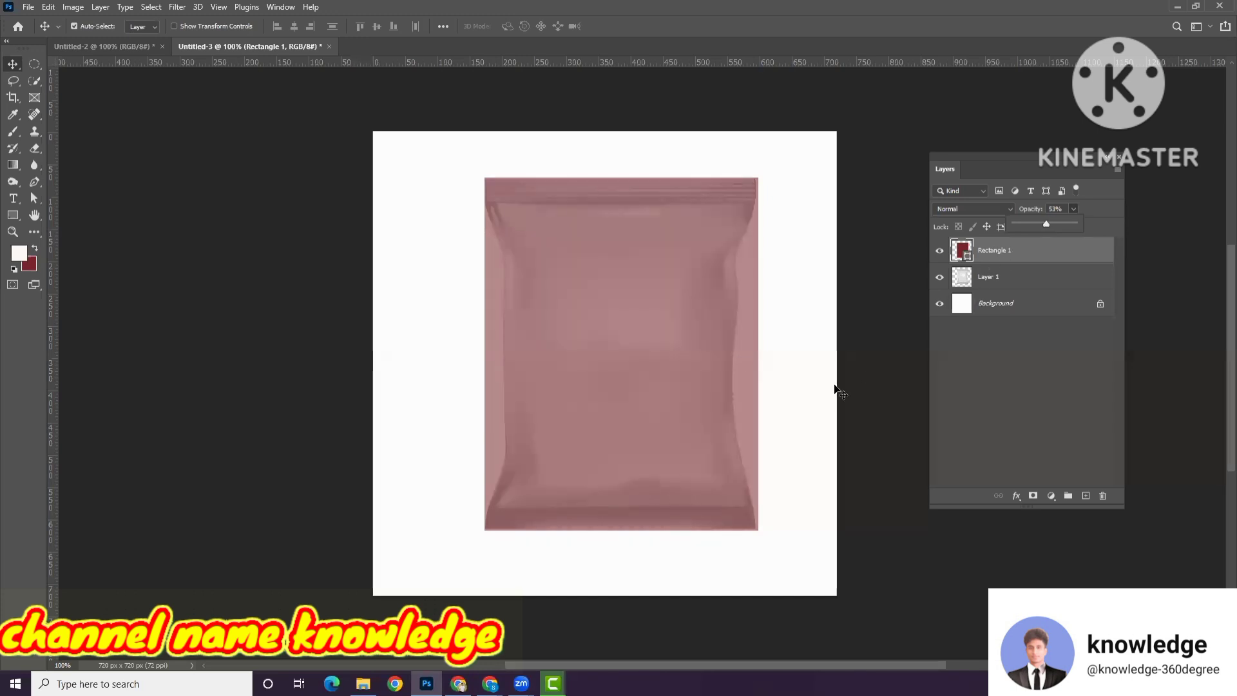
left_click(694, 372)
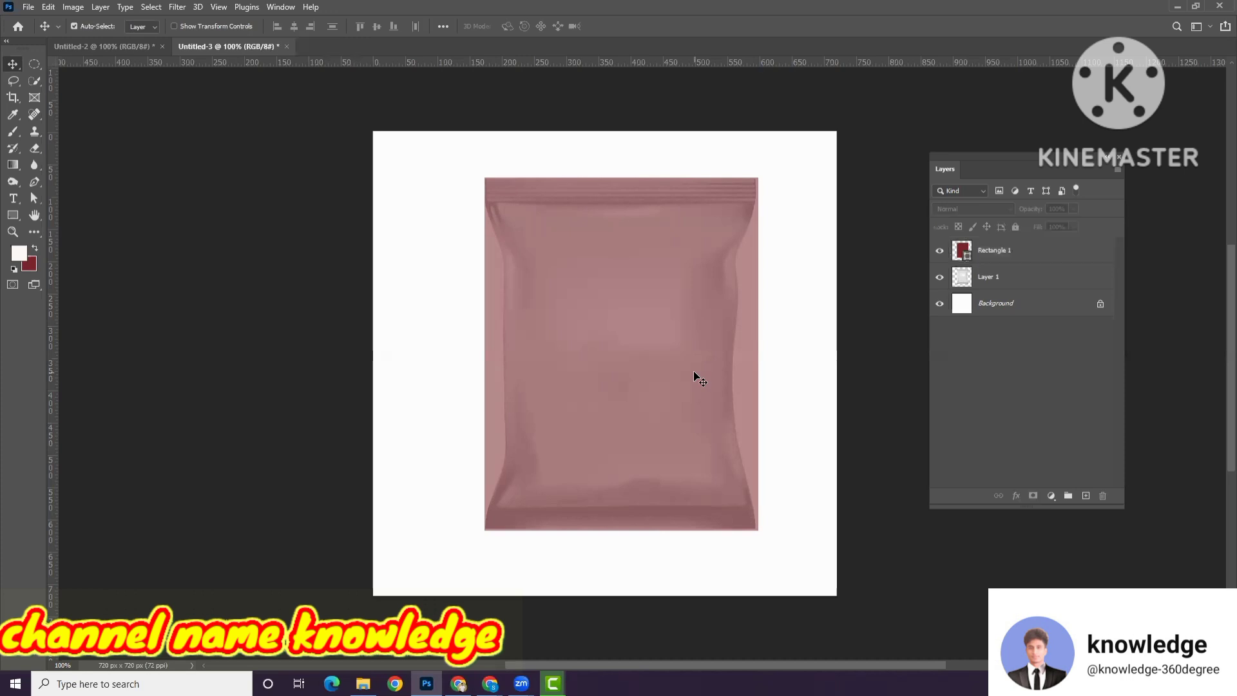
Step: Transform the rectangle to 99.27% height so its lower edge fits the bottom of the packet
left_click(694, 370)
key("ctrl+t")
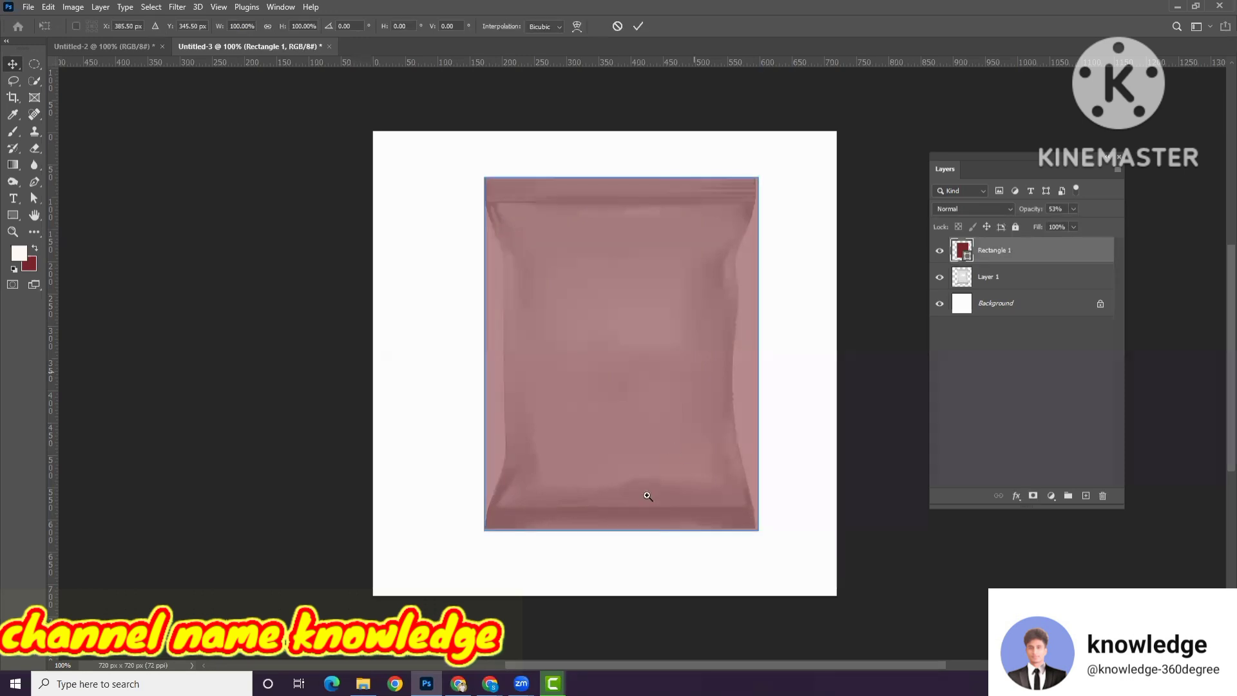
key("ctrl+plus")
mouse_move(566, 609)
left_mouse_down()
mouse_move(565, 586)
mouse_move(561, 609)
left_mouse_up()
scroll(597, 580, "up", 3)
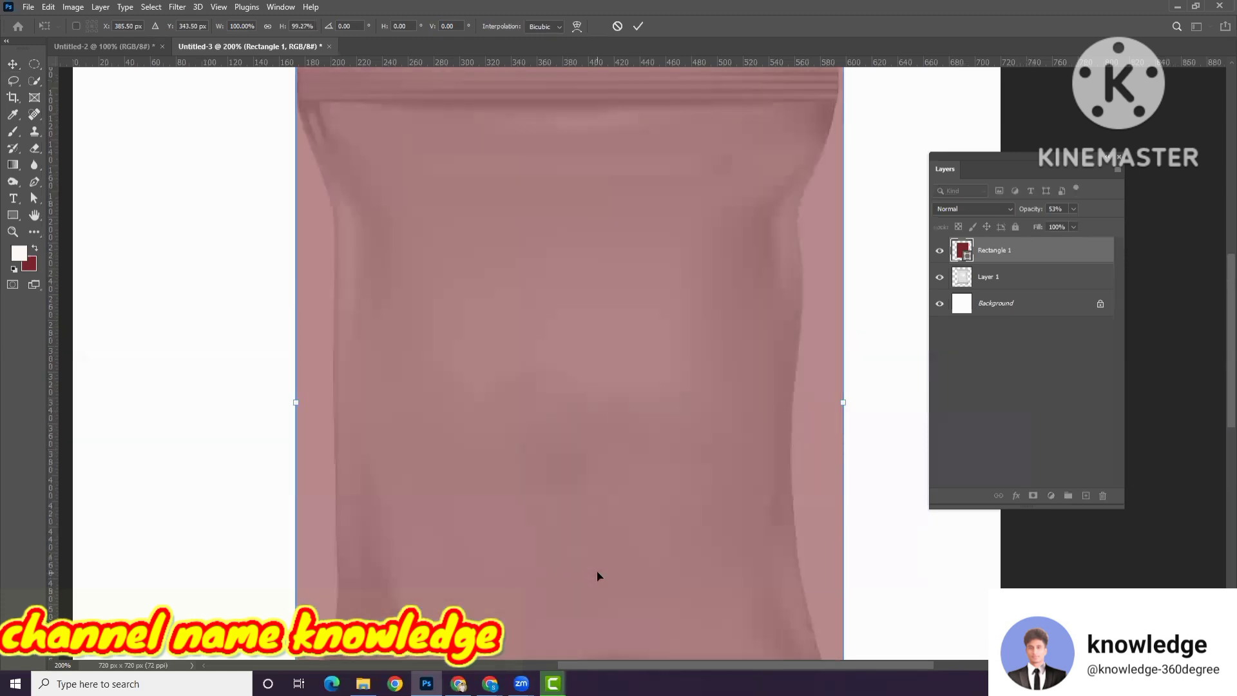
scroll(599, 567, "up", 2)
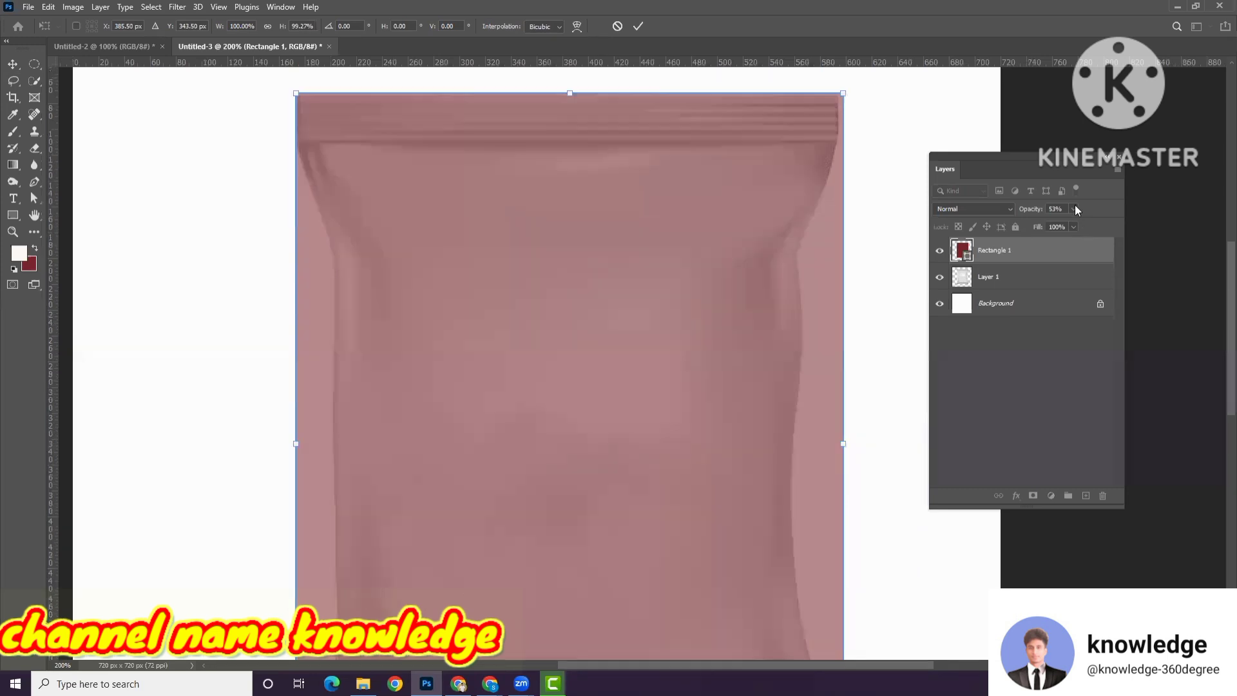
Step: Restore the rectangle's opacity to 100% and commit the transform
left_click_drag(1072, 225, 1132, 228)
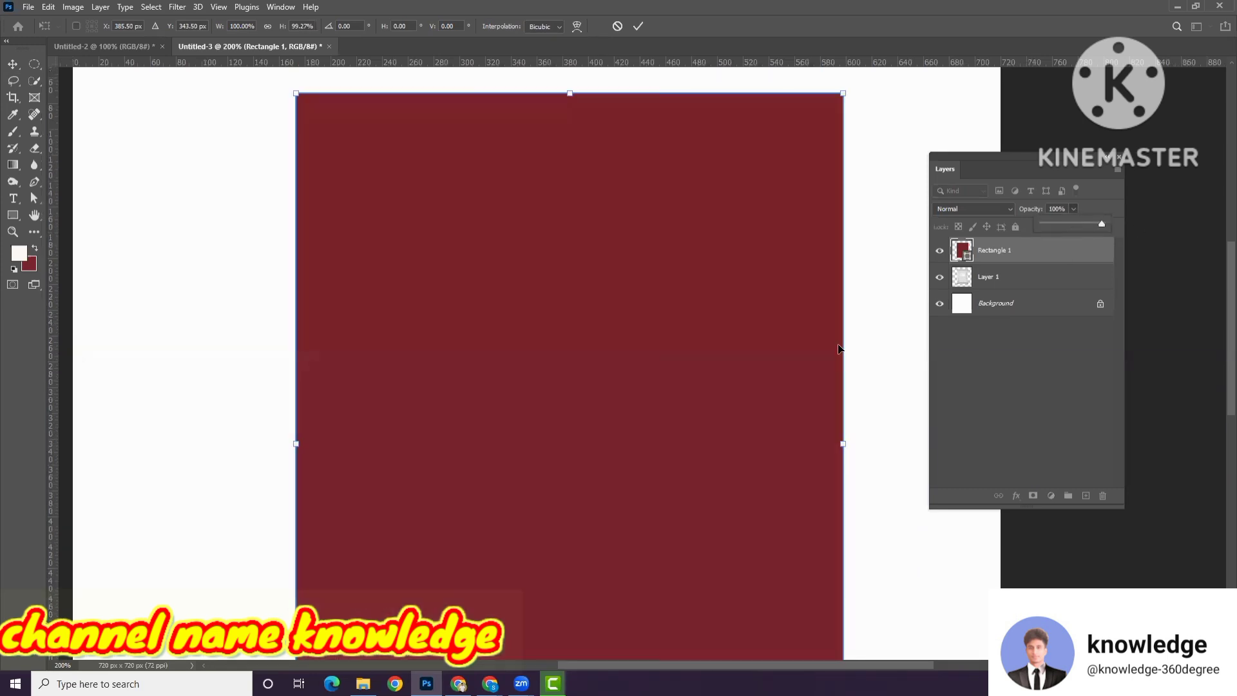
left_click(775, 315, "alt")
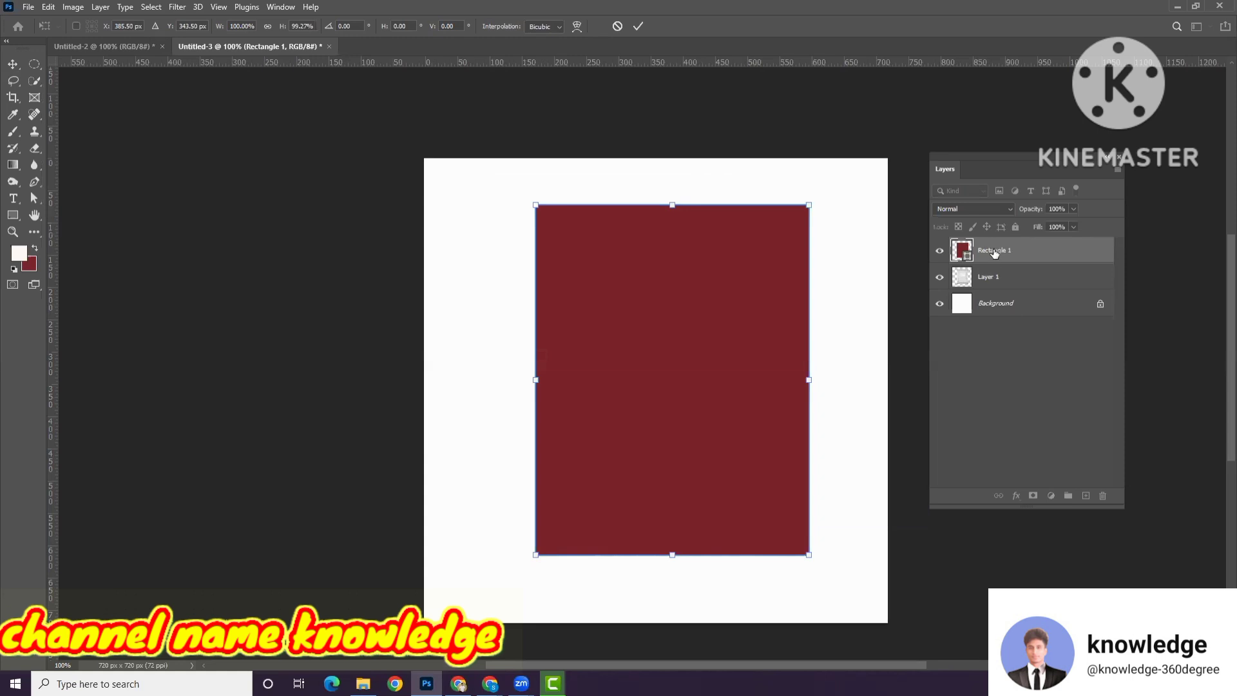
key("Return")
right_click(992, 250)
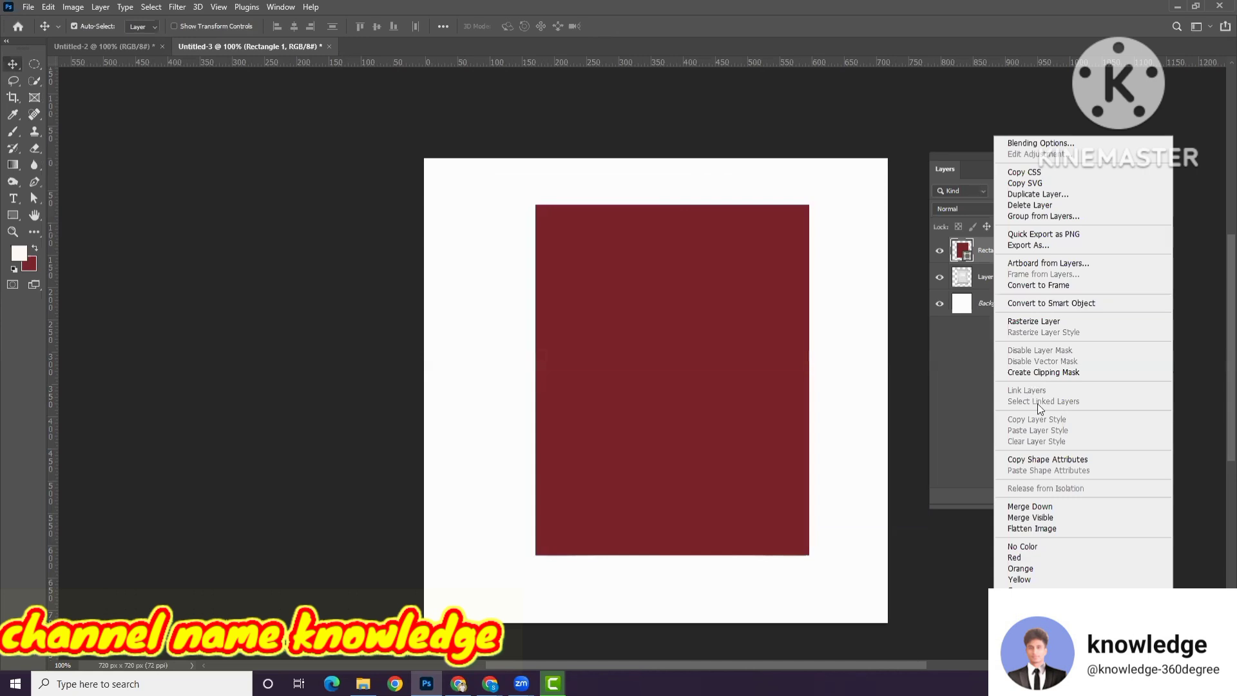
left_click(1054, 304)
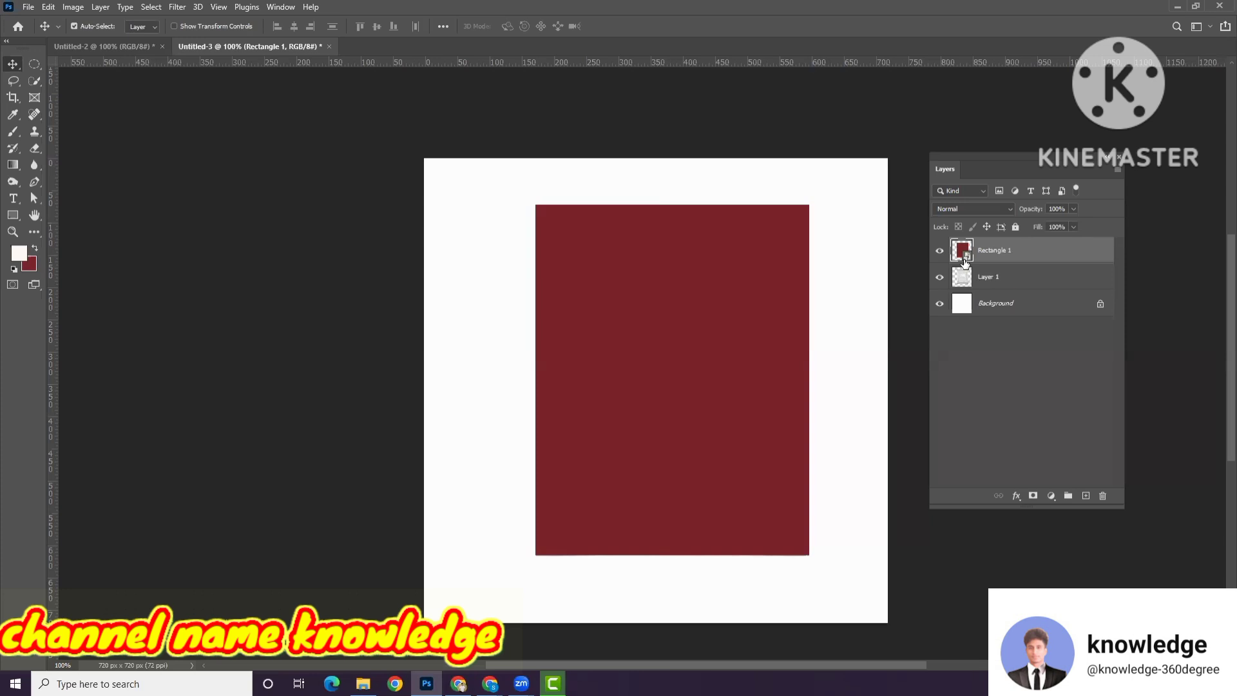
key("ctrl")
double_click(968, 257)
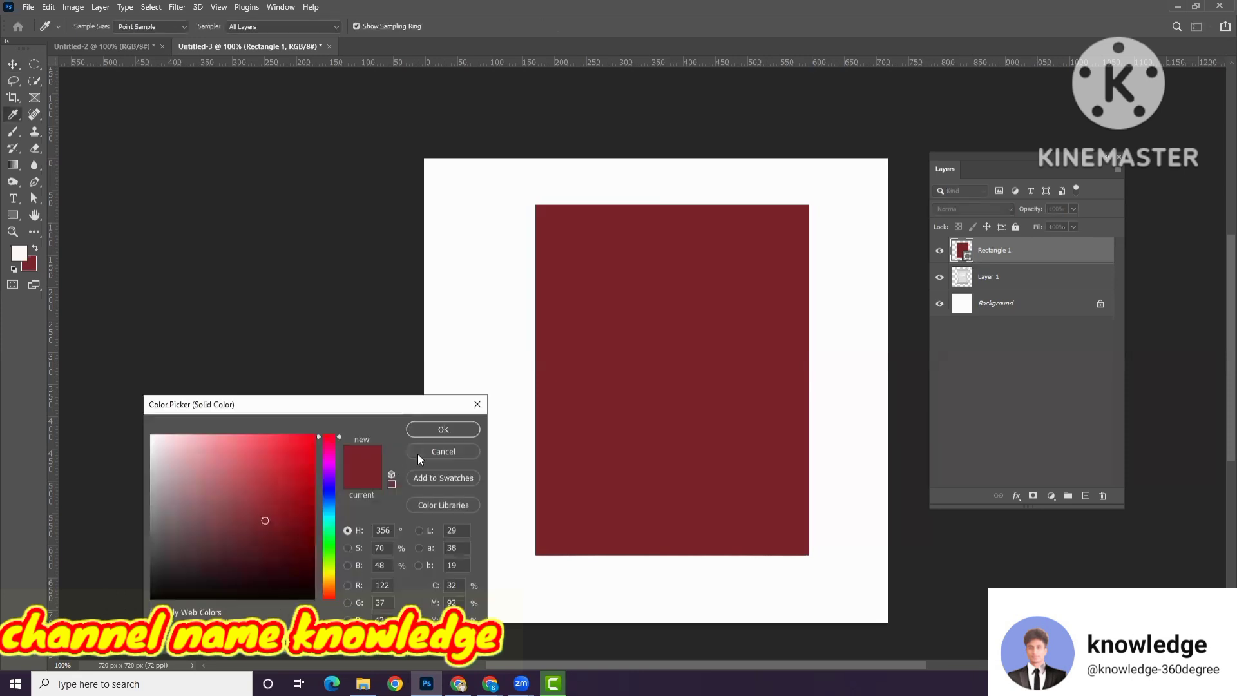
left_click(417, 454)
Step: Convert the red rectangle layer to a smart object and open its contents as a separate document
right_click(1017, 252)
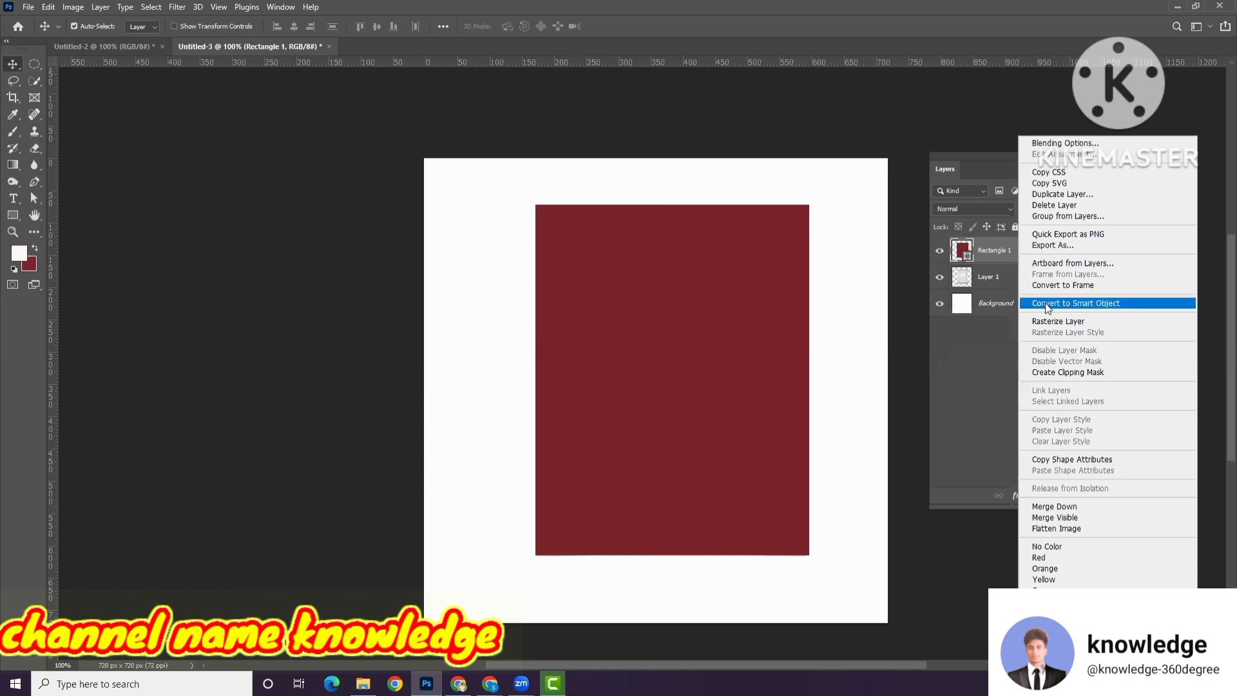
left_click(1046, 304)
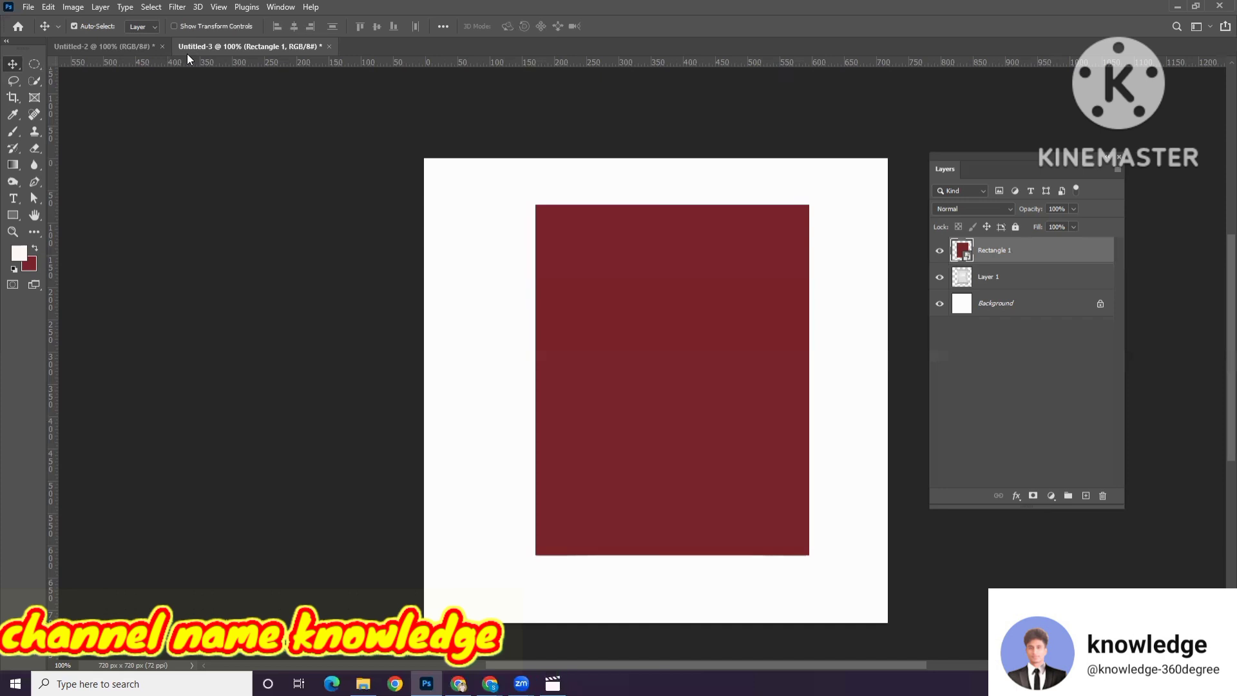
double_click(967, 254)
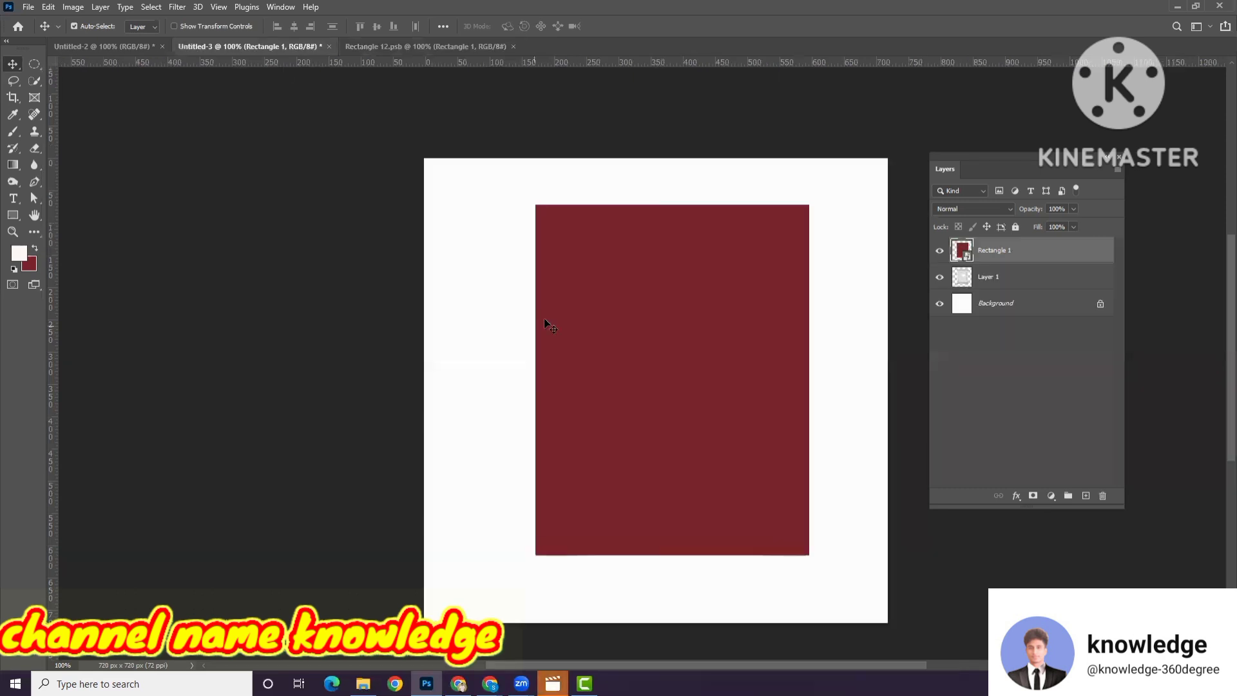
left_click(432, 49)
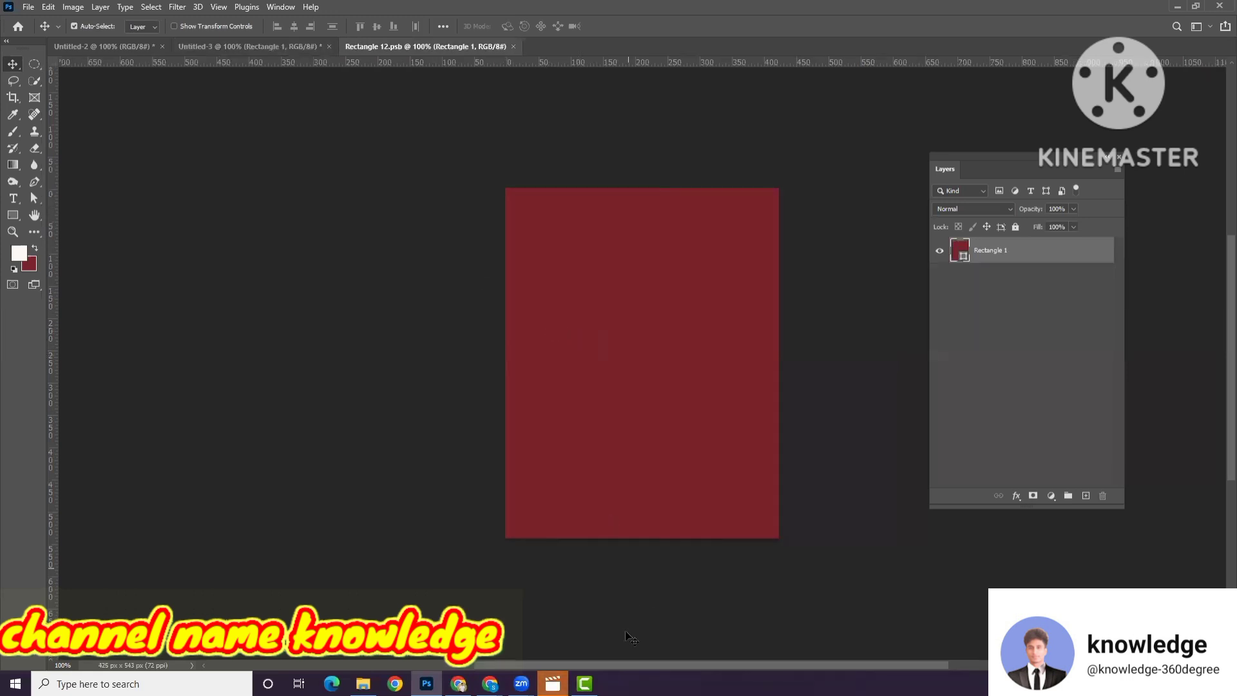
Step: Switch to Camtasia, dismiss the production results and close the untitled project
left_click(587, 681)
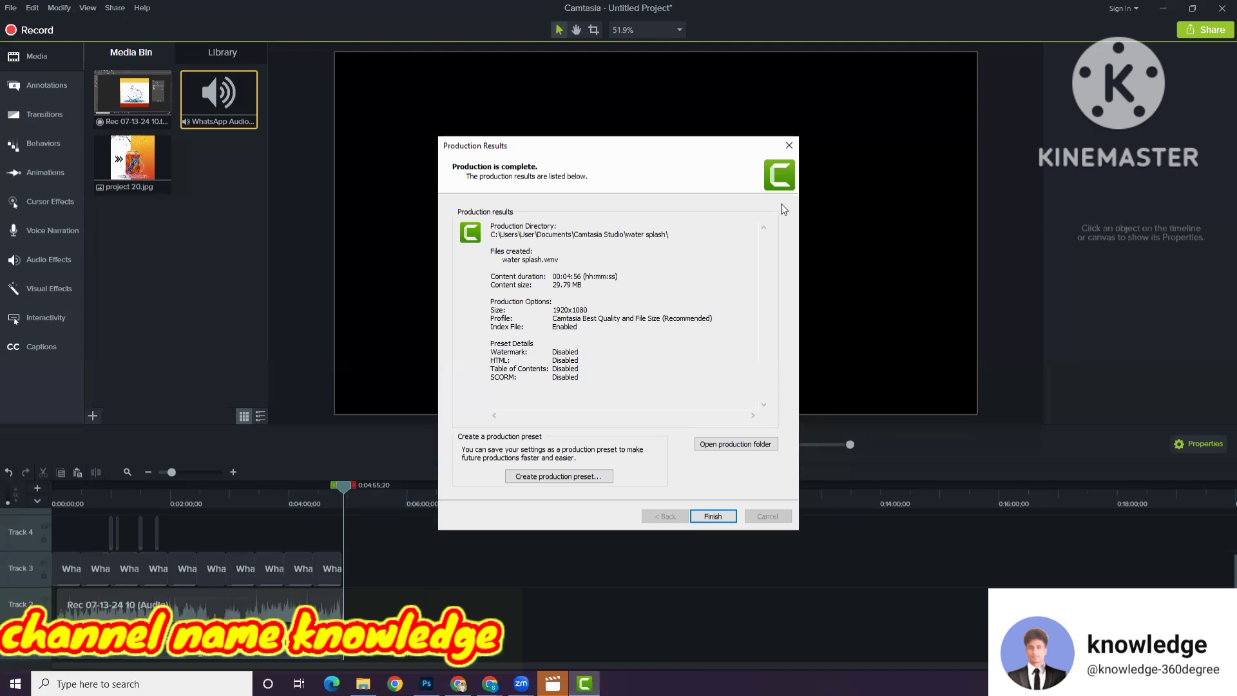
left_click(711, 517)
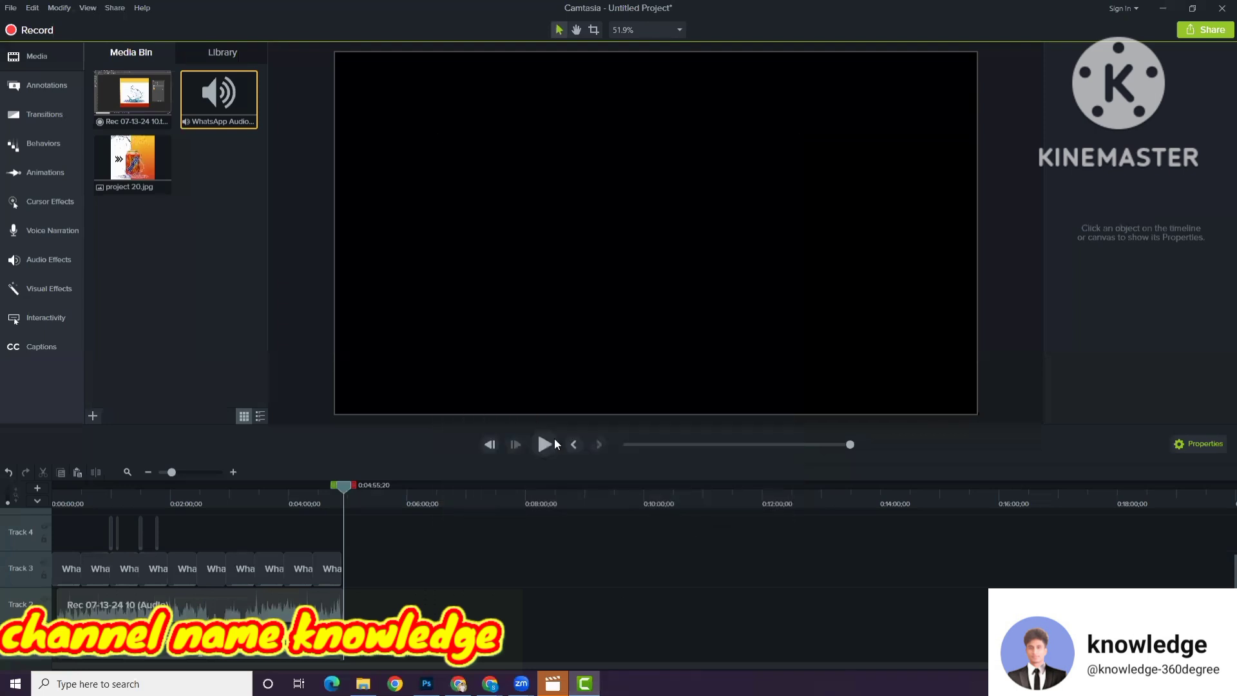
left_click(1222, 7)
left_click(647, 386)
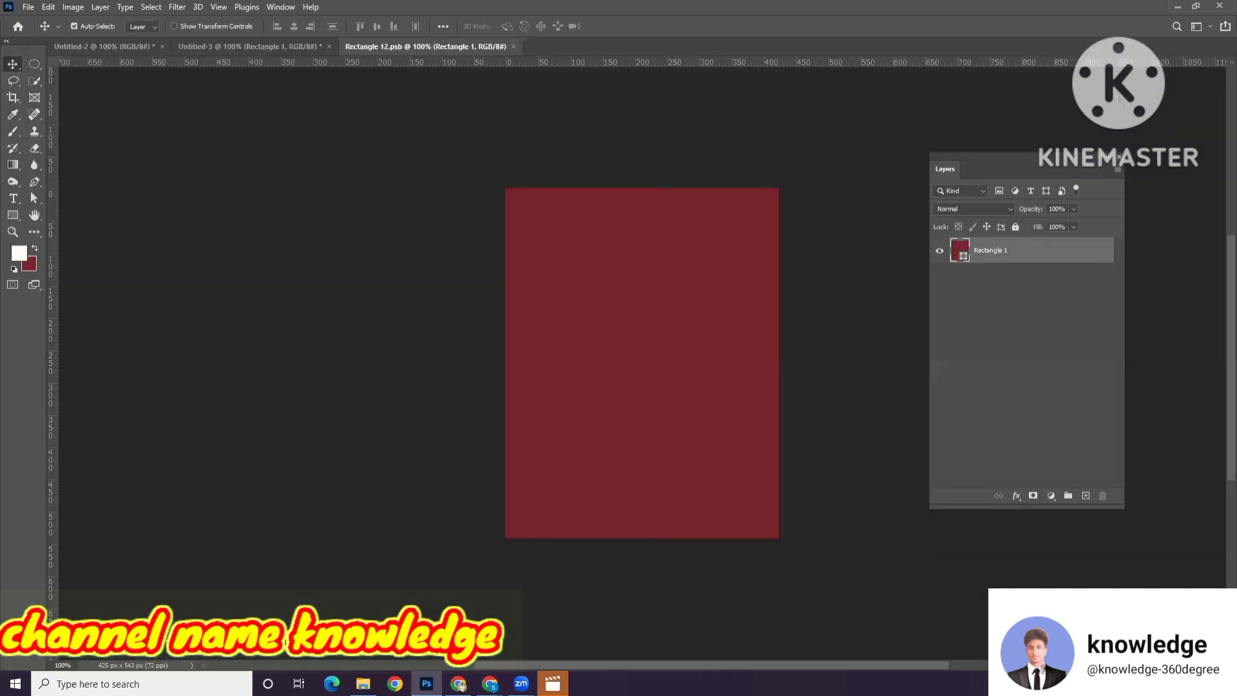
Step: Pause and close the water splash video playing behind Photoshop, and return to the Photoshop window
left_click(1177, 6)
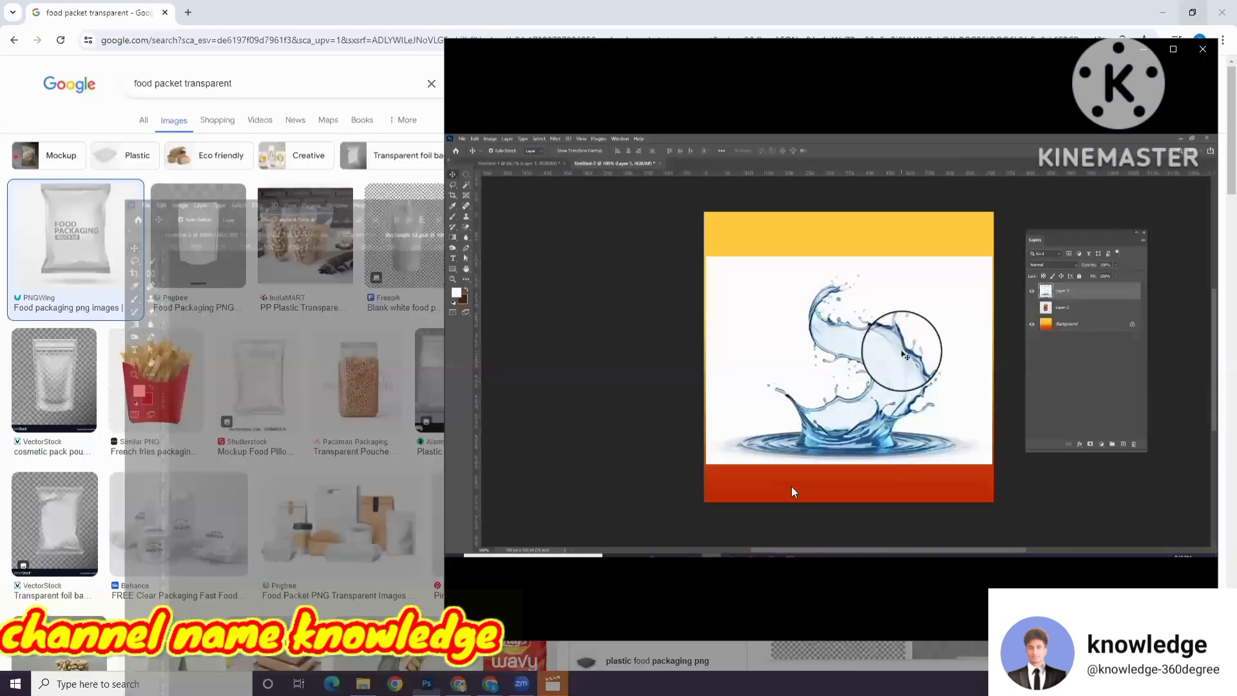
left_click(831, 615)
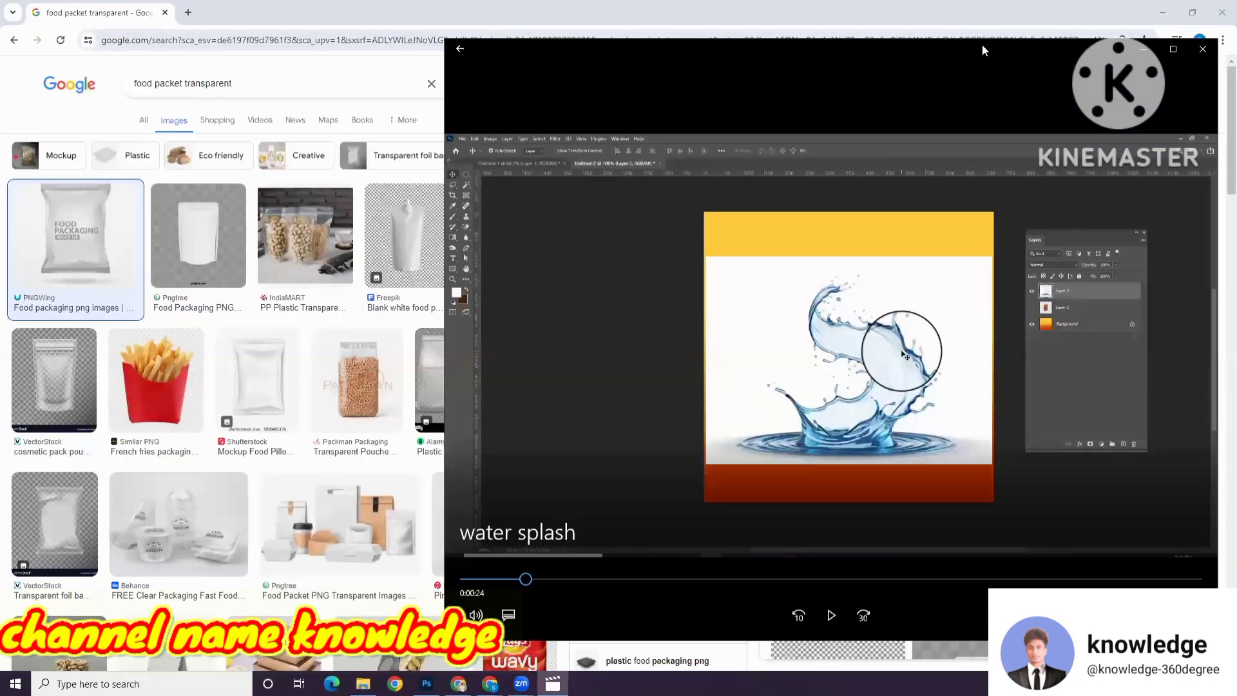
left_click_drag(793, 61, 604, 61)
left_click(1014, 48)
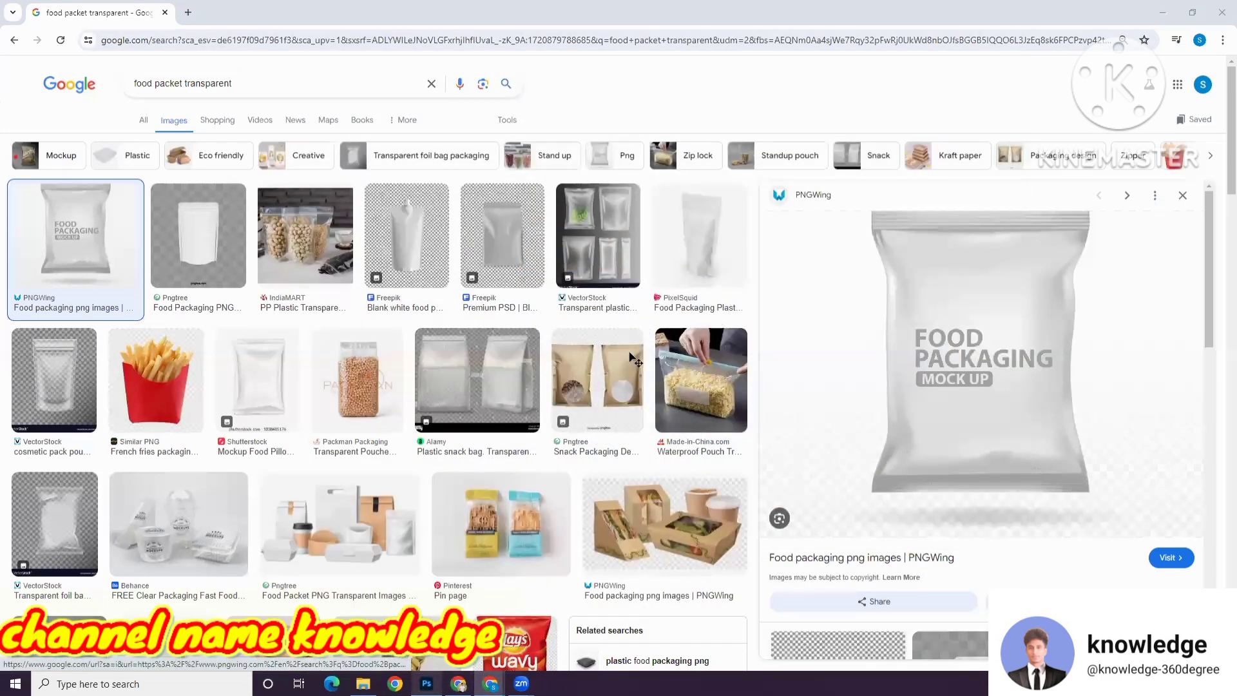
key("alt+Tab")
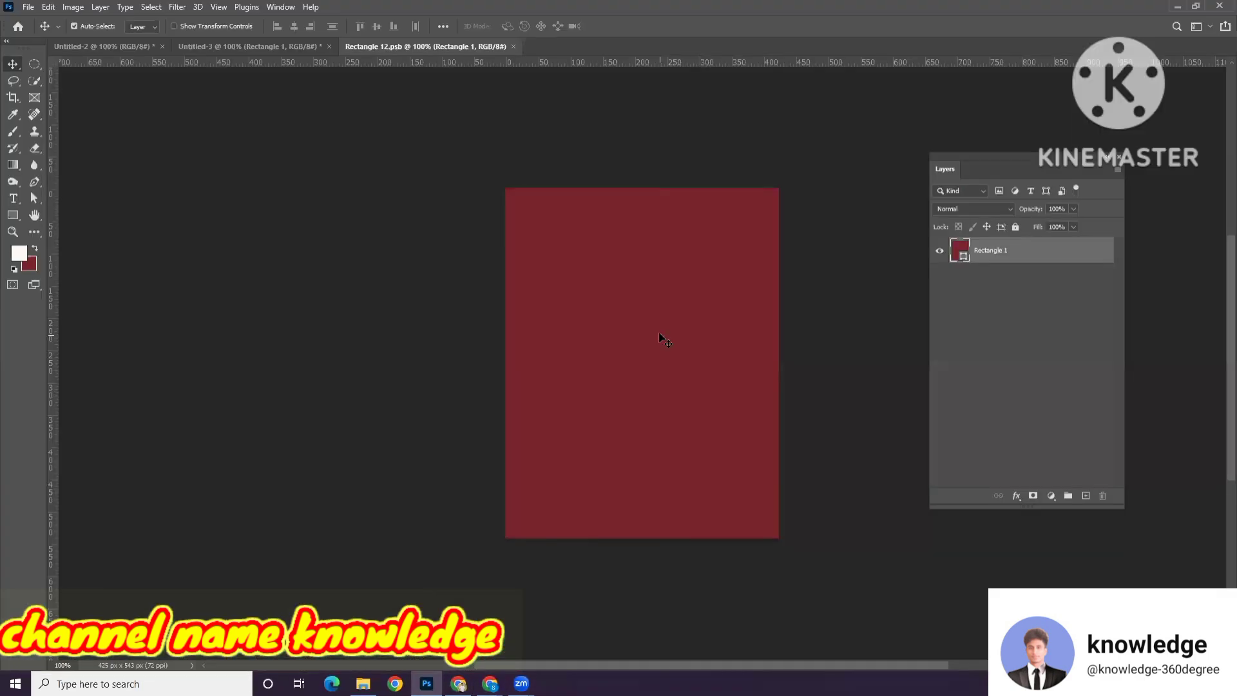
Step: Reopen the rectangle's smart object contents from the Untitled-3 document and close them again
left_click(322, 49)
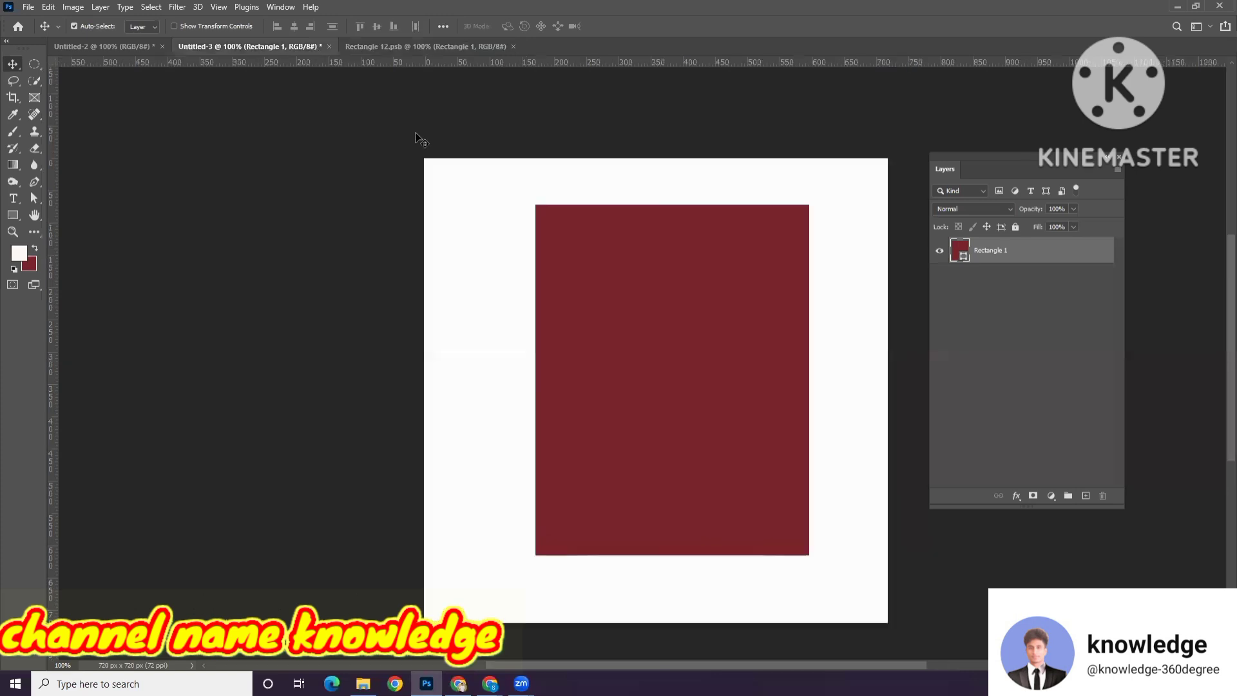
double_click(965, 256)
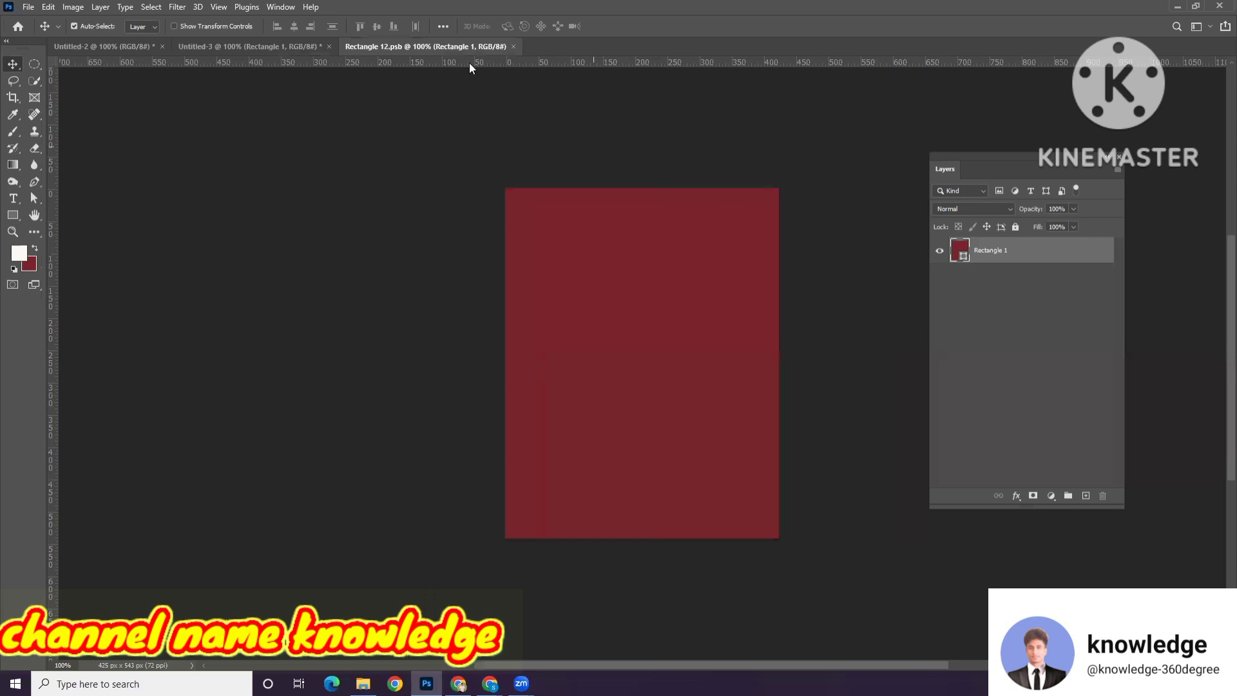
left_click(514, 47)
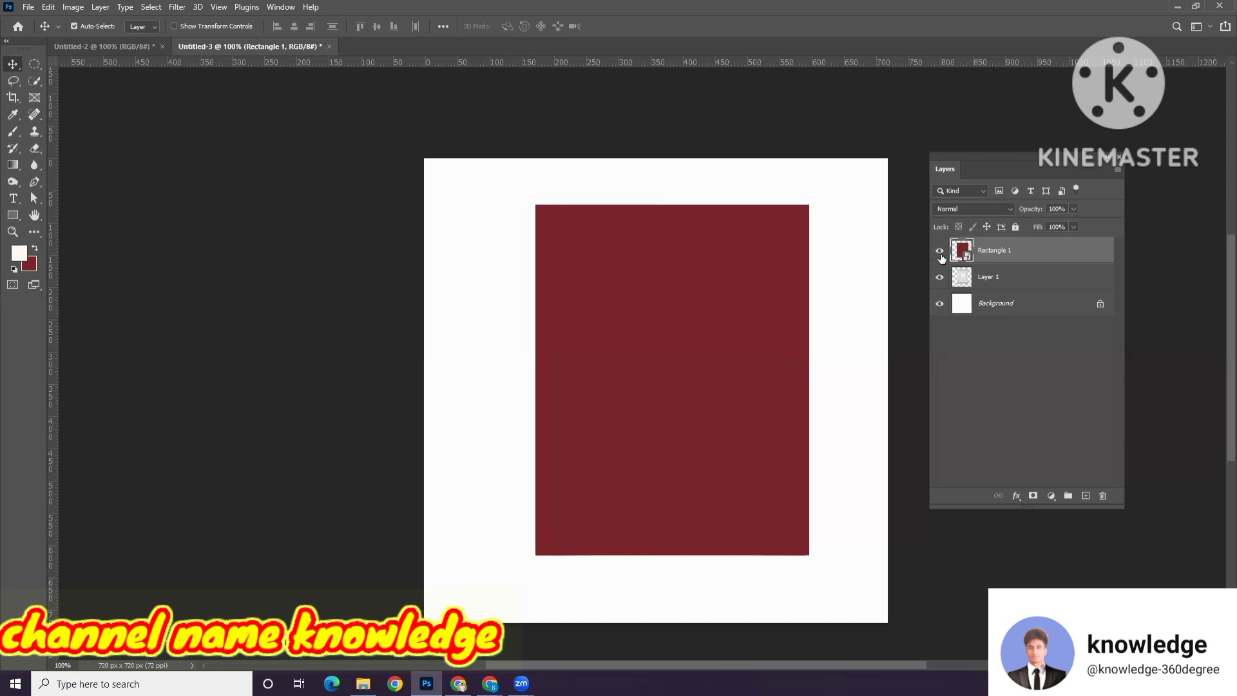
Step: Toggle the red rectangle's visibility to check the packet beneath it, and clip the rectangle to the packet layer with a clipping mask
left_click(939, 252)
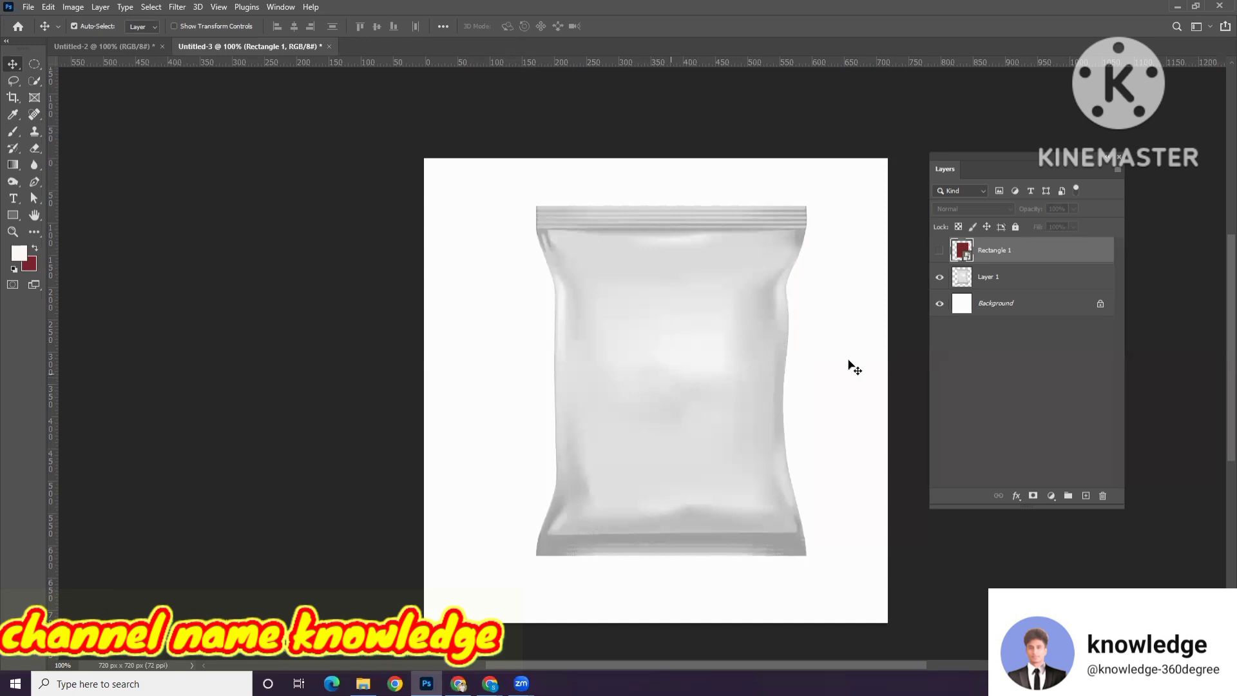
left_click(939, 251)
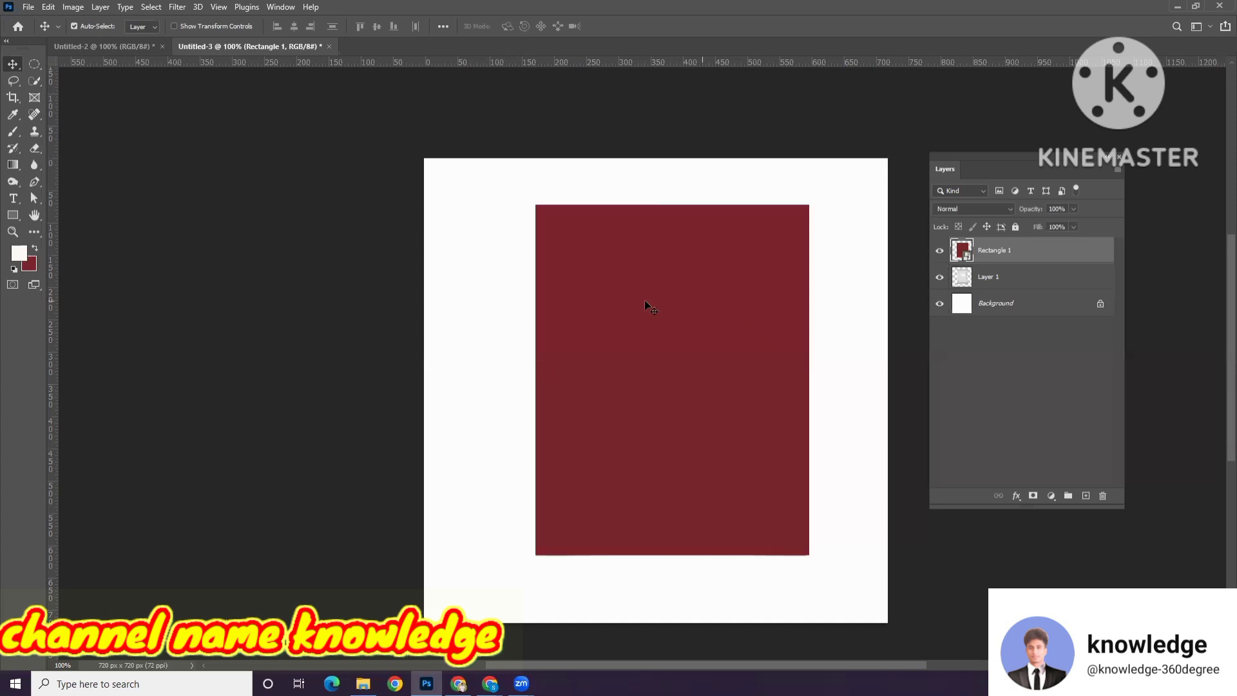
left_click(939, 251)
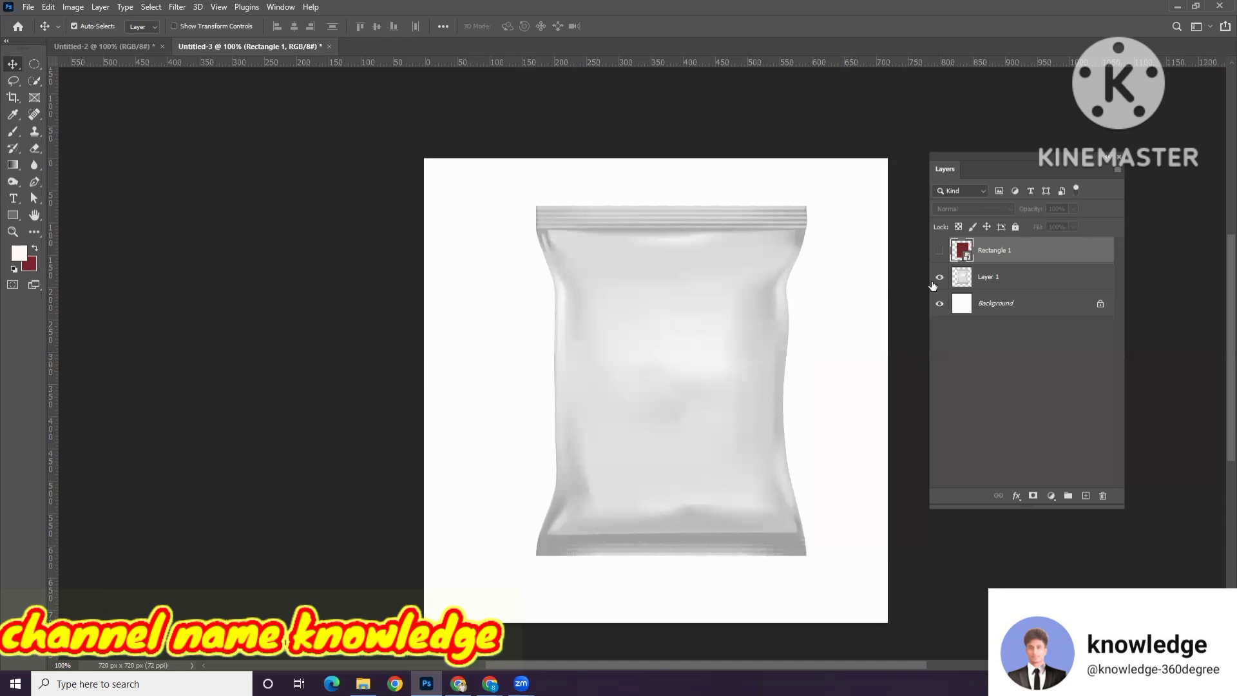
left_click(939, 251)
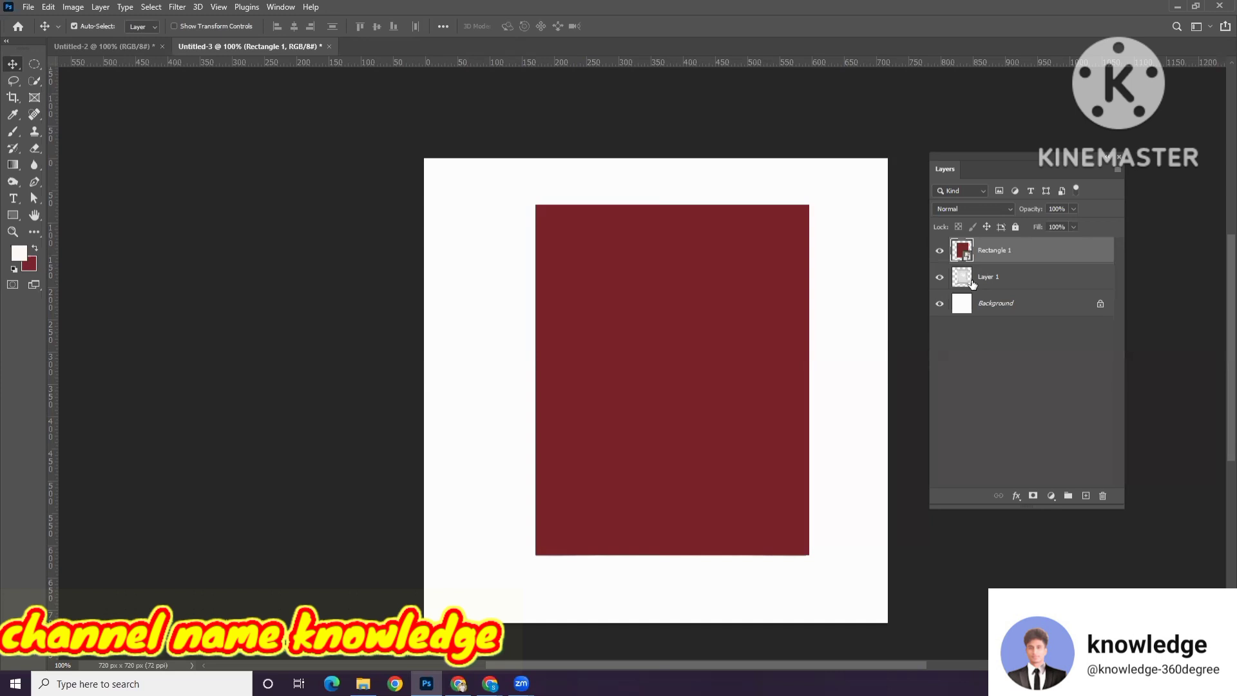
right_click(1009, 256)
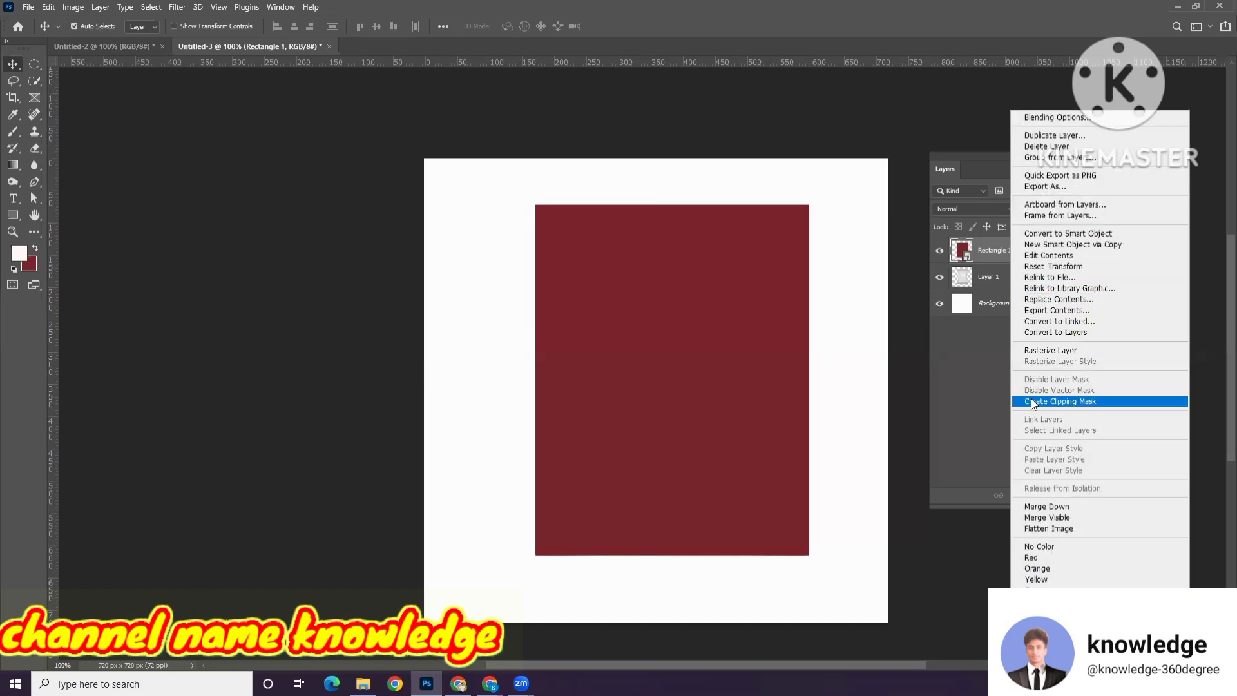
left_click(1051, 401)
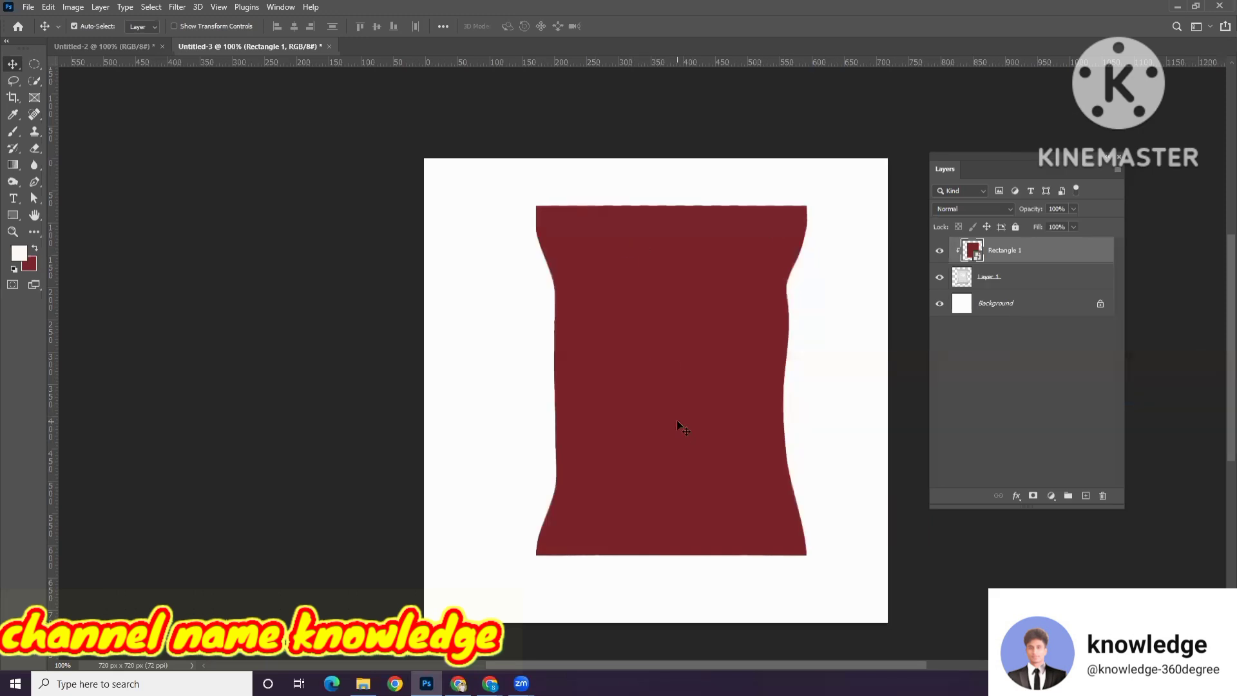
Step: Undo the rectangle's clipping mask and smart object conversion, leaving it as a visible shape layer
key("ctrl+z")
key("ctrl+z")
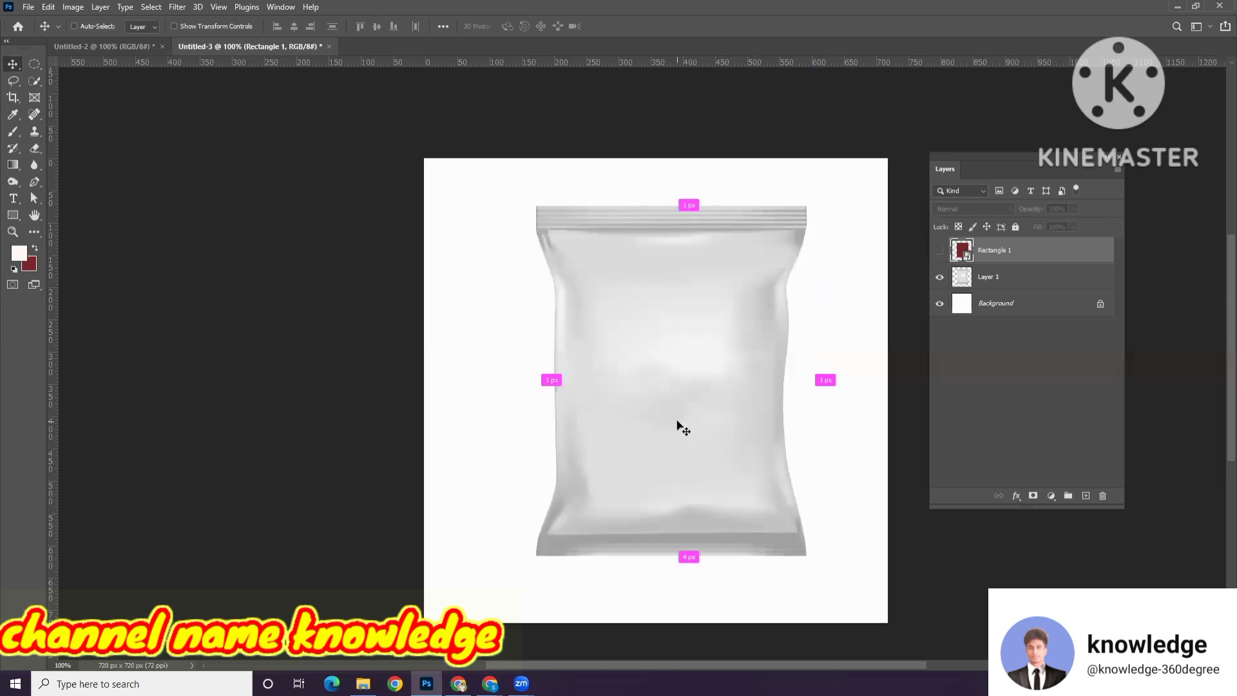
key("ctrl+shift+z")
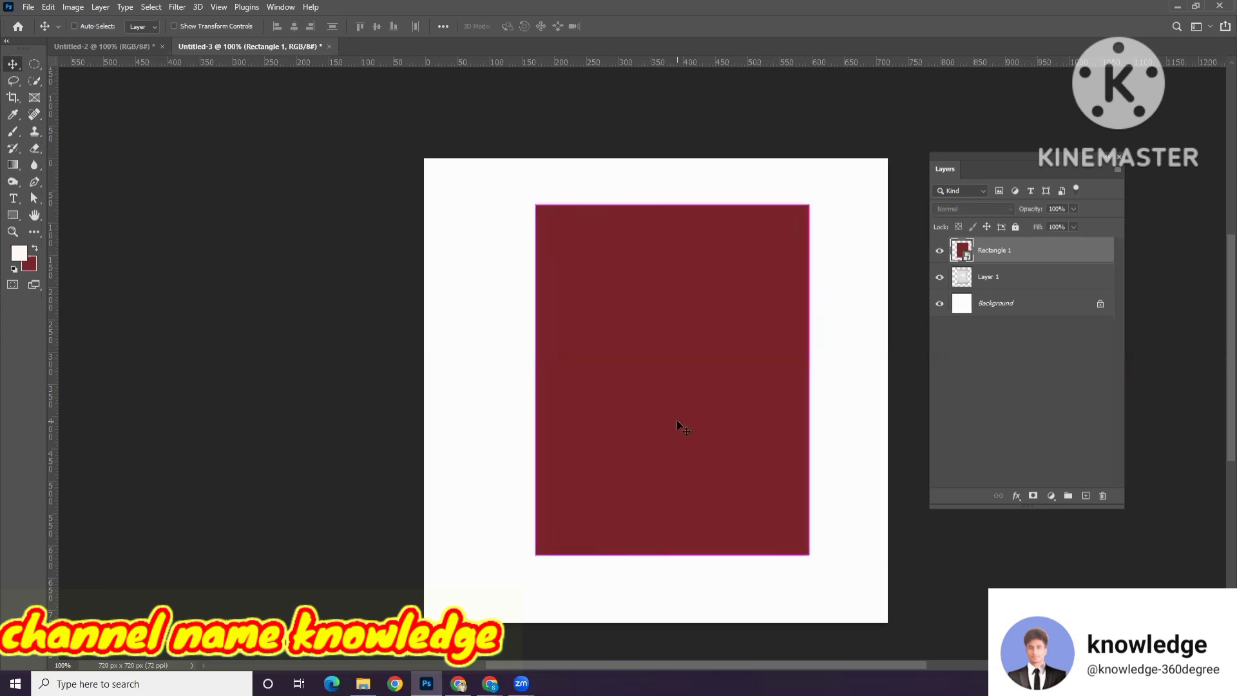
key("ctrl+z")
key("ctrl+shift+z")
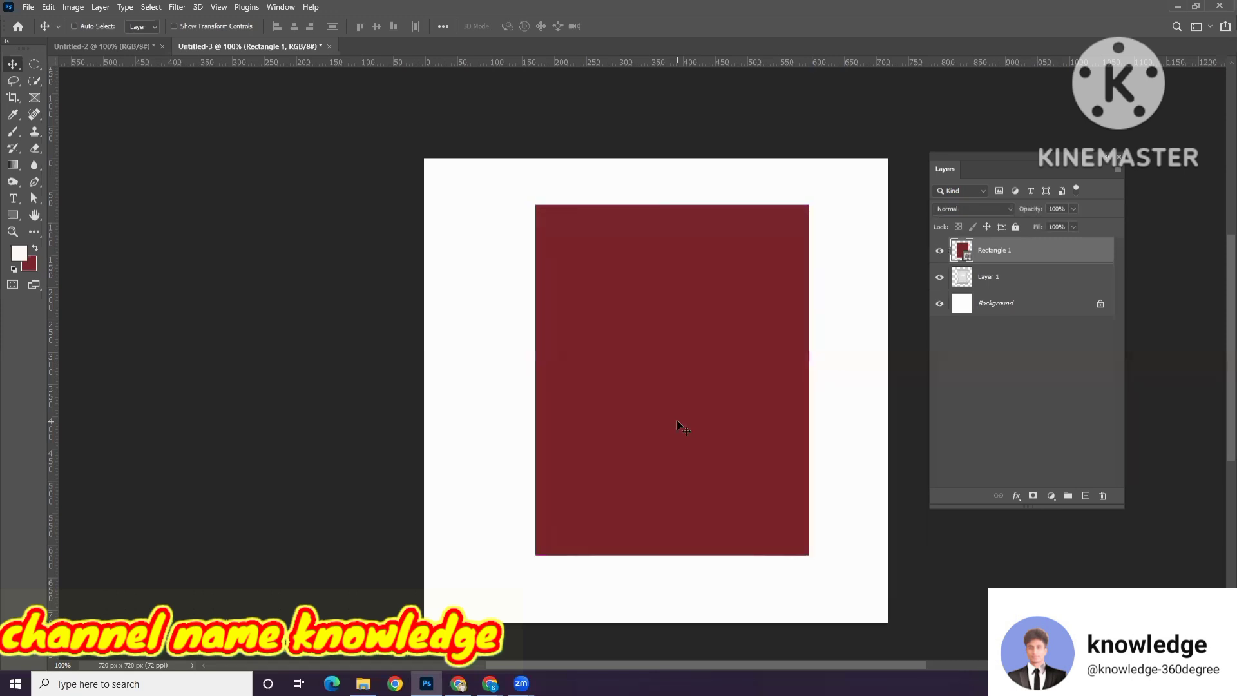
Step: Lower the rectangle's opacity to 53% to view the packet beneath it, and restore it to 100%
key("5")
key("3")
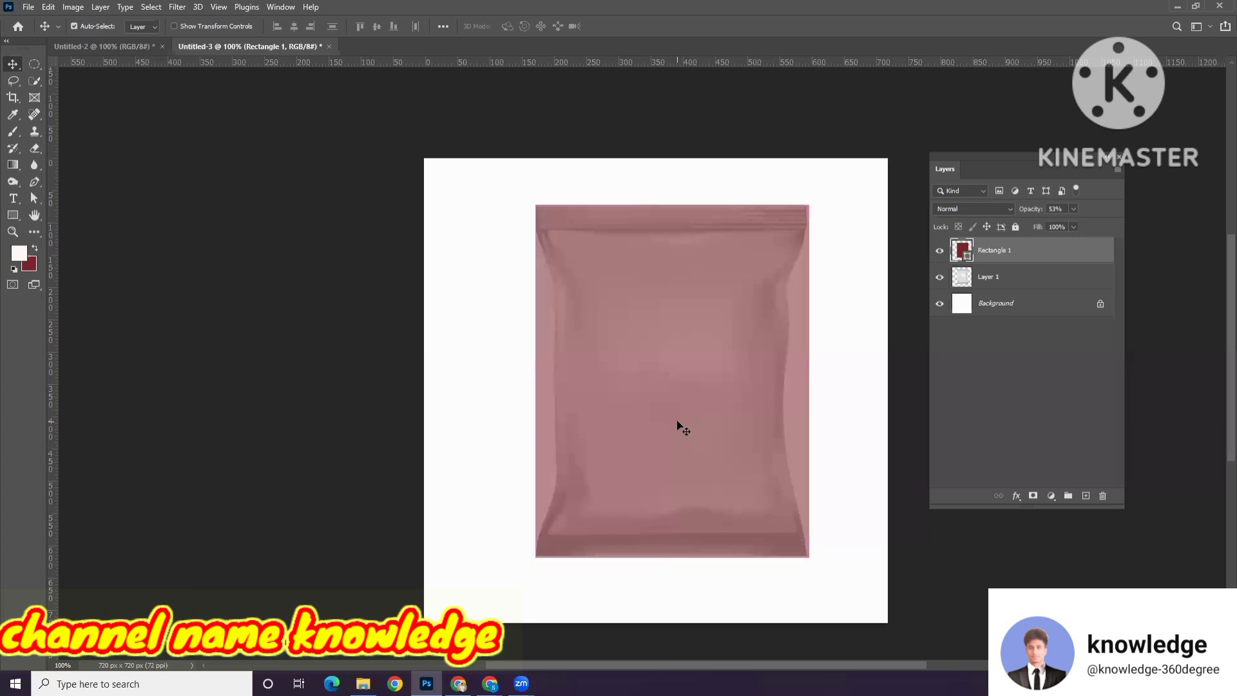
key("0")
Step: Fill the rectangle with the white foreground colour, and refill it with the dark red background colour
key("alt+BackSpace")
key("ctrl")
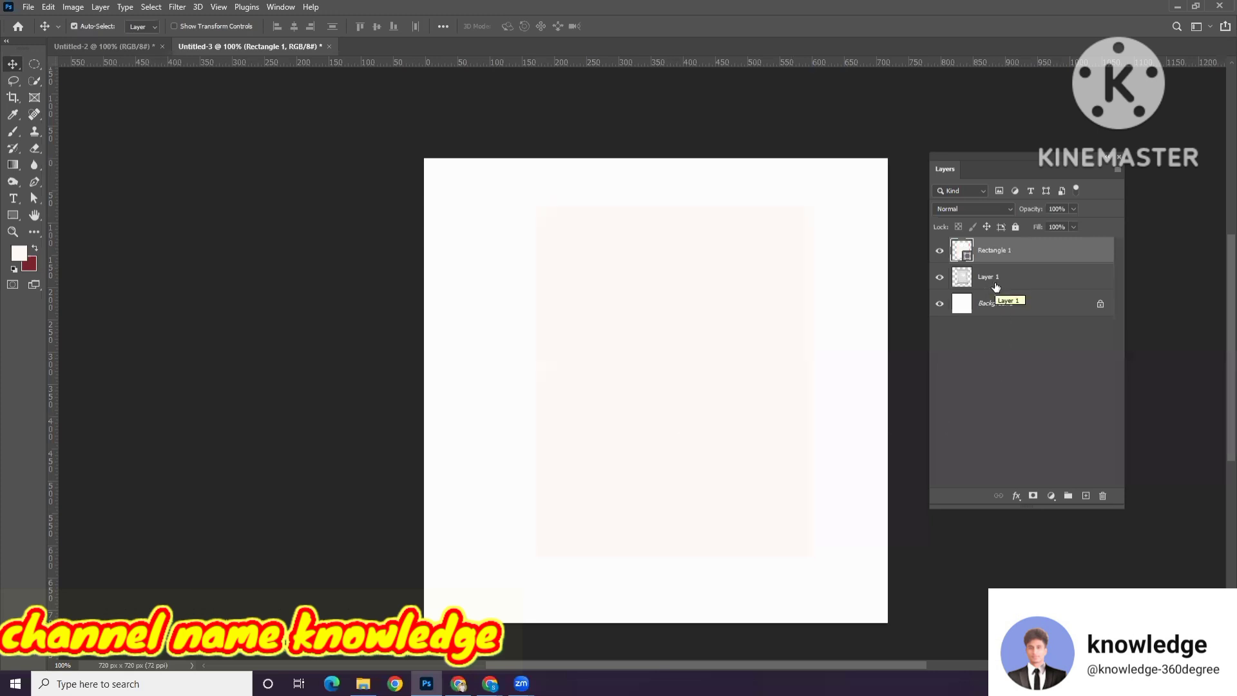
key("ctrl+BackSpace")
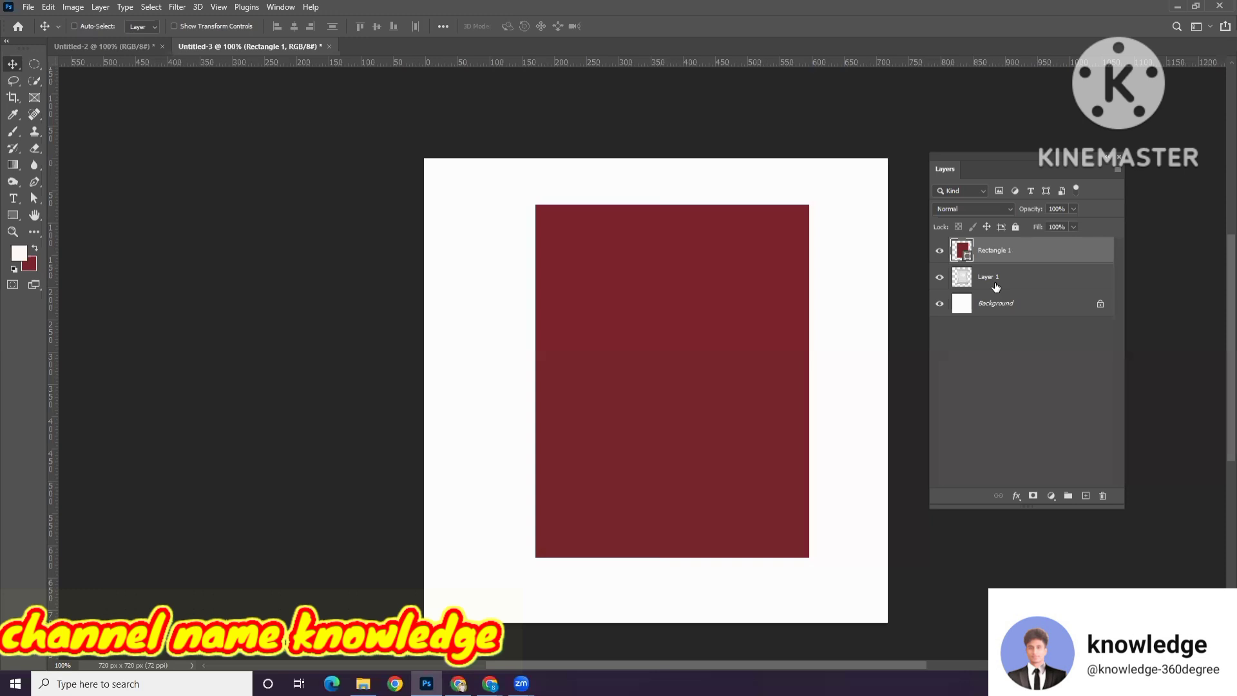
key("ctrl")
Step: Hide and show the rectangle and Background layers in turn to check the layers of the mockup
left_click(935, 254)
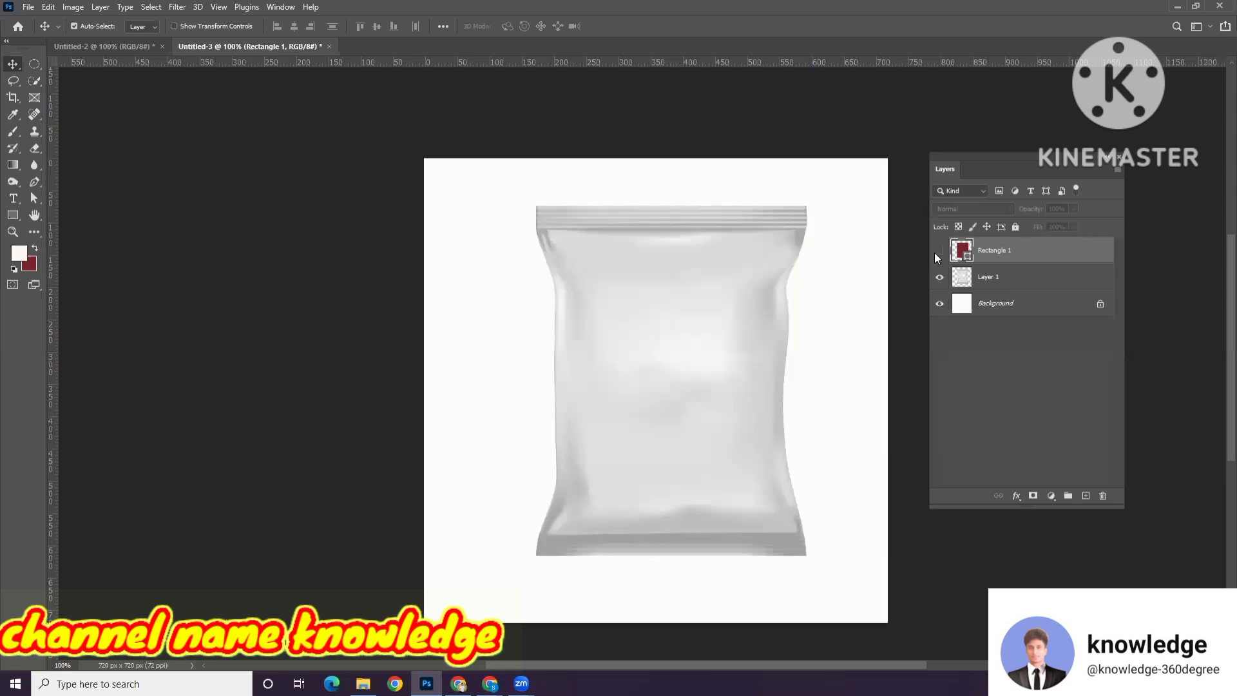
left_click(935, 254)
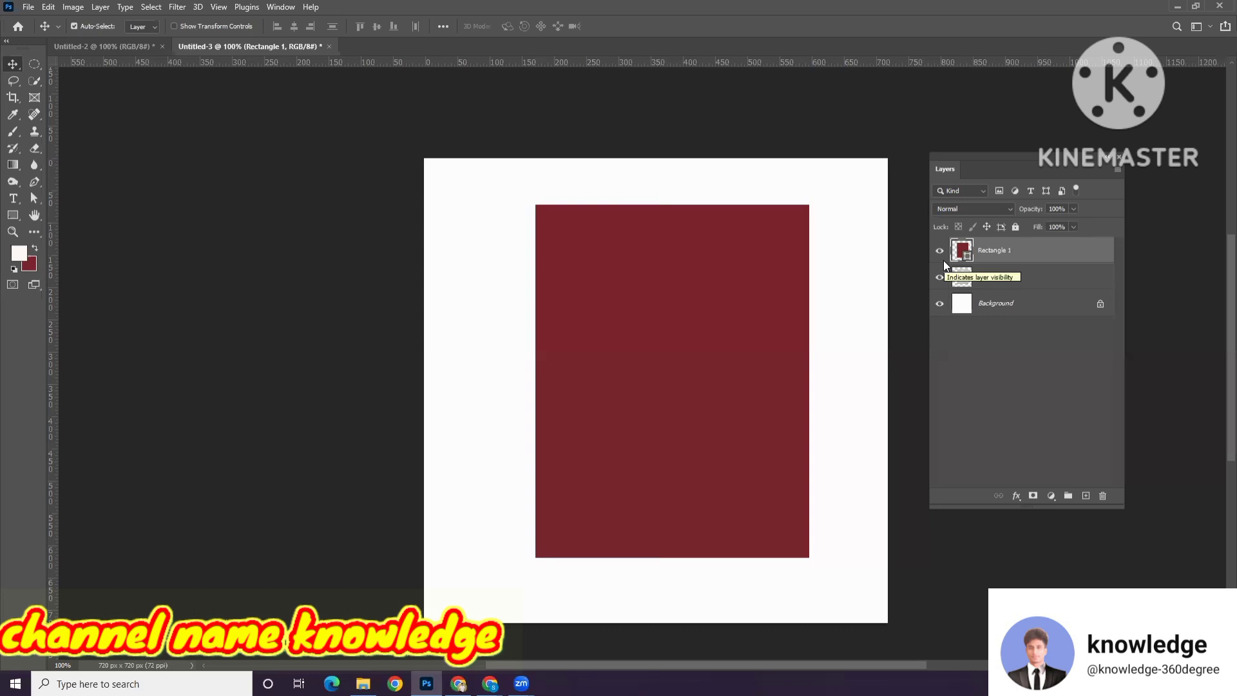
left_click(940, 303)
left_click(940, 303)
Step: Reduce the rectangle's opacity to 66%, inspect how its edges cover the packet, and return the opacity to 100%
left_click(1074, 209)
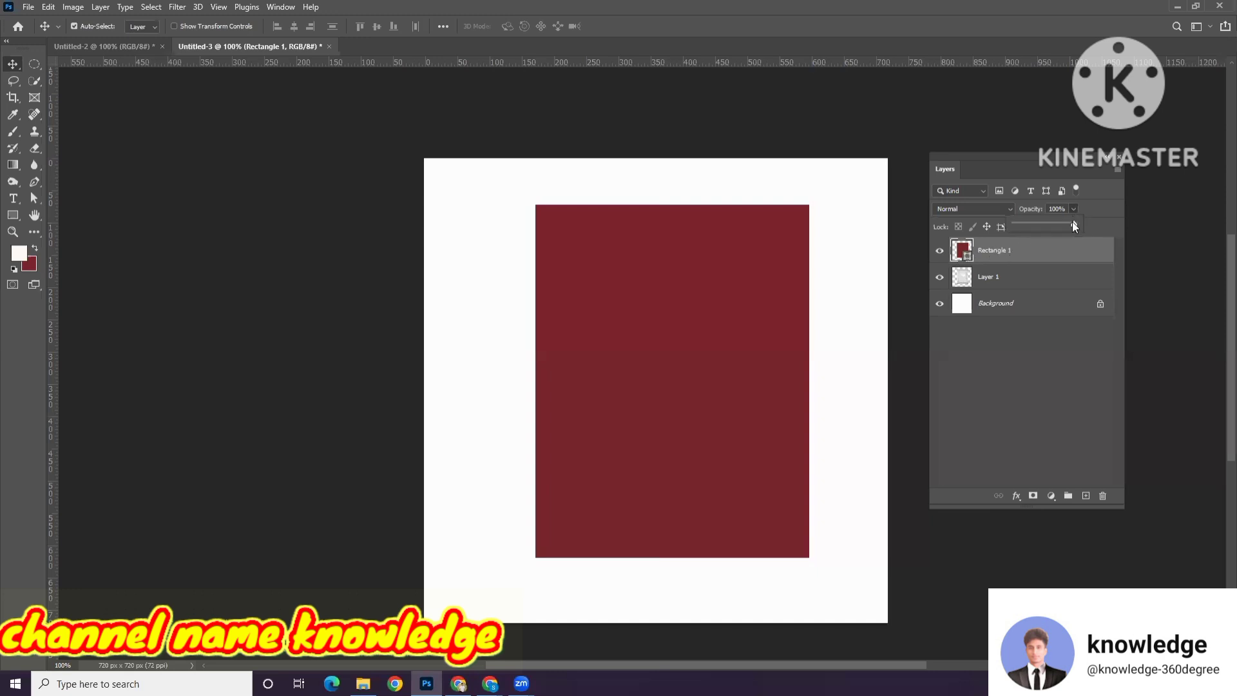
left_click_drag(1055, 223, 1053, 221)
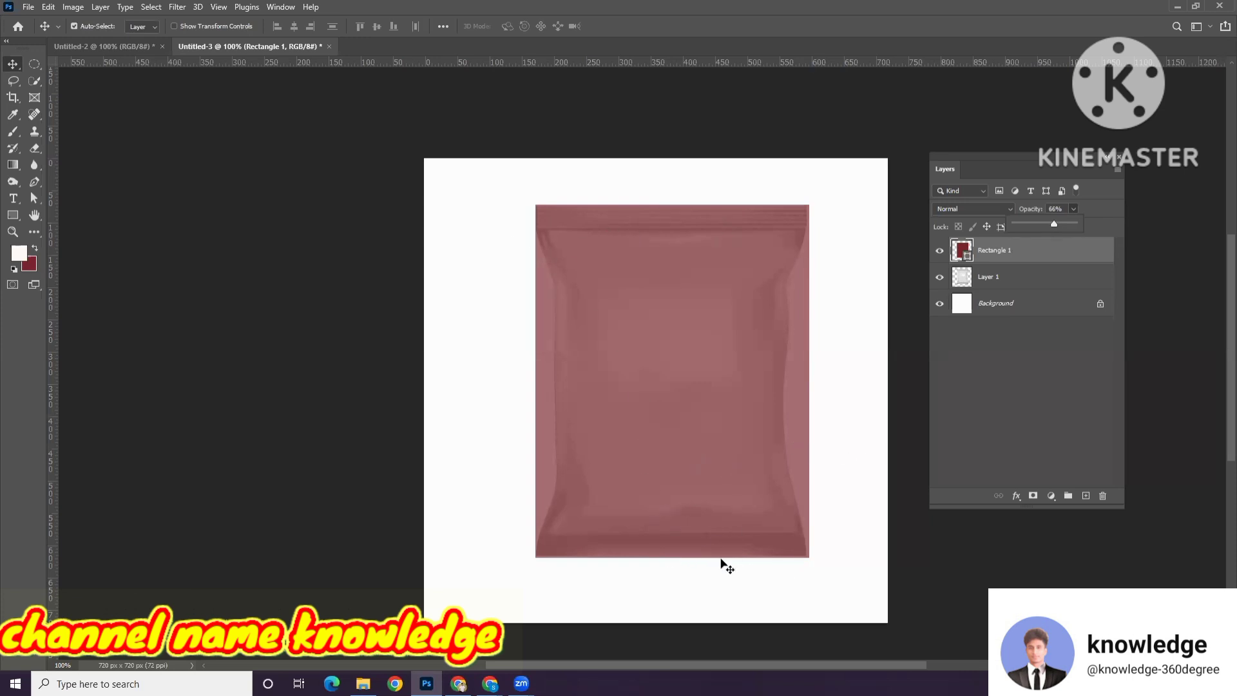
left_click(647, 515, "ctrl")
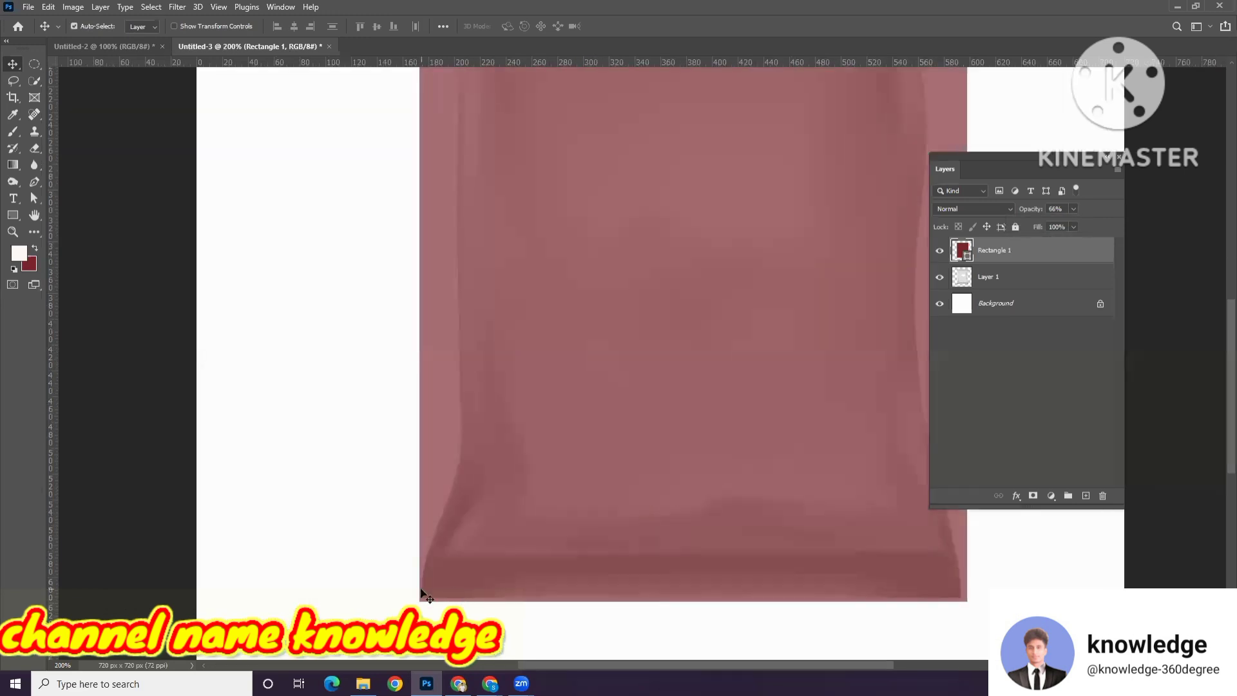
left_click(588, 525, "alt")
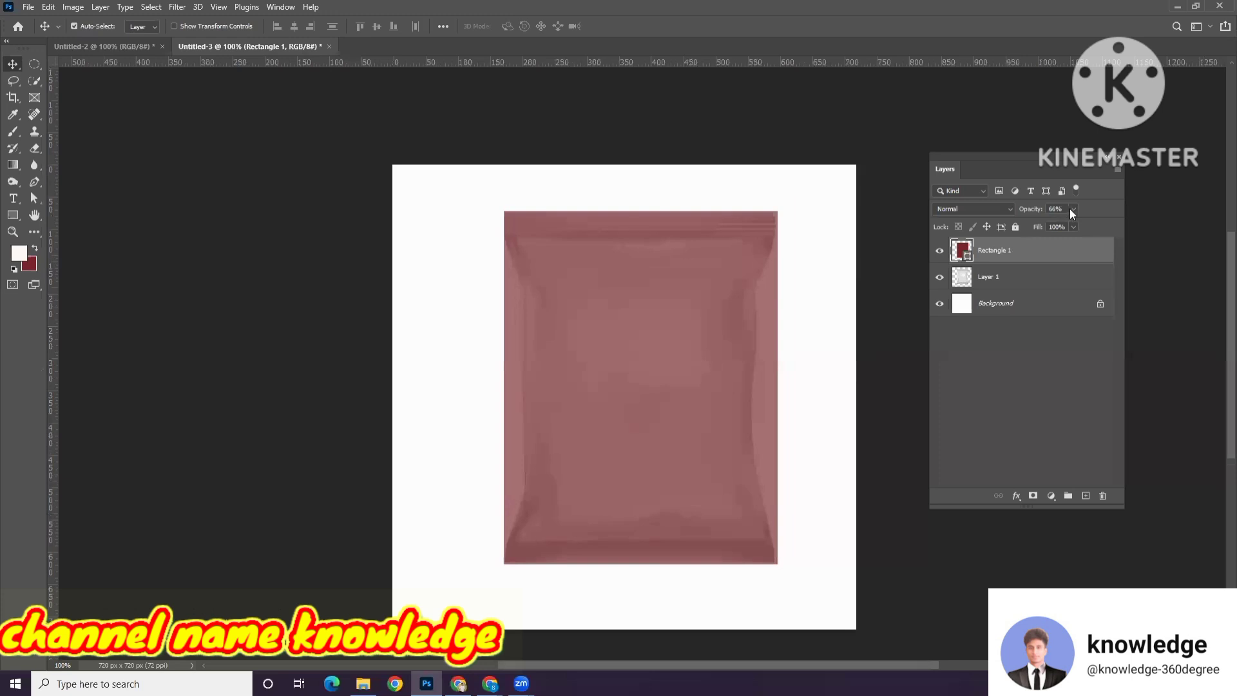
left_click_drag(1101, 225, 1100, 224)
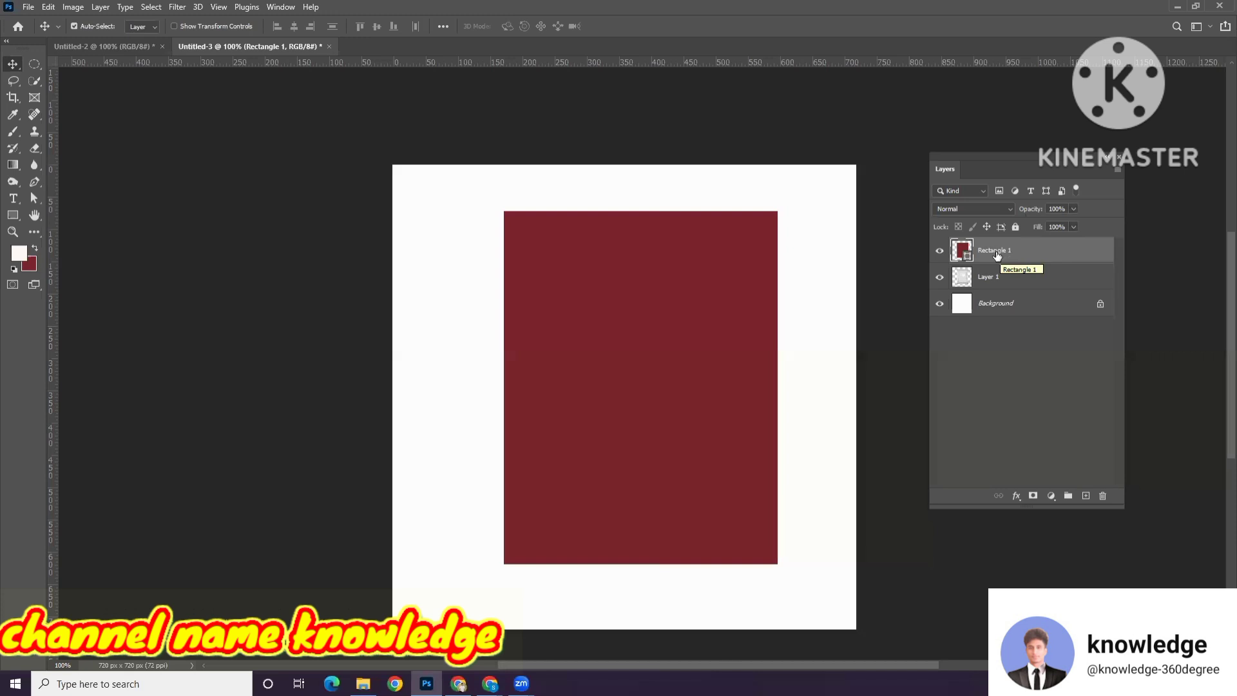
Step: Convert the rectangle to a smart object and clip it to the packet layer with a clipping mask
right_click(996, 252)
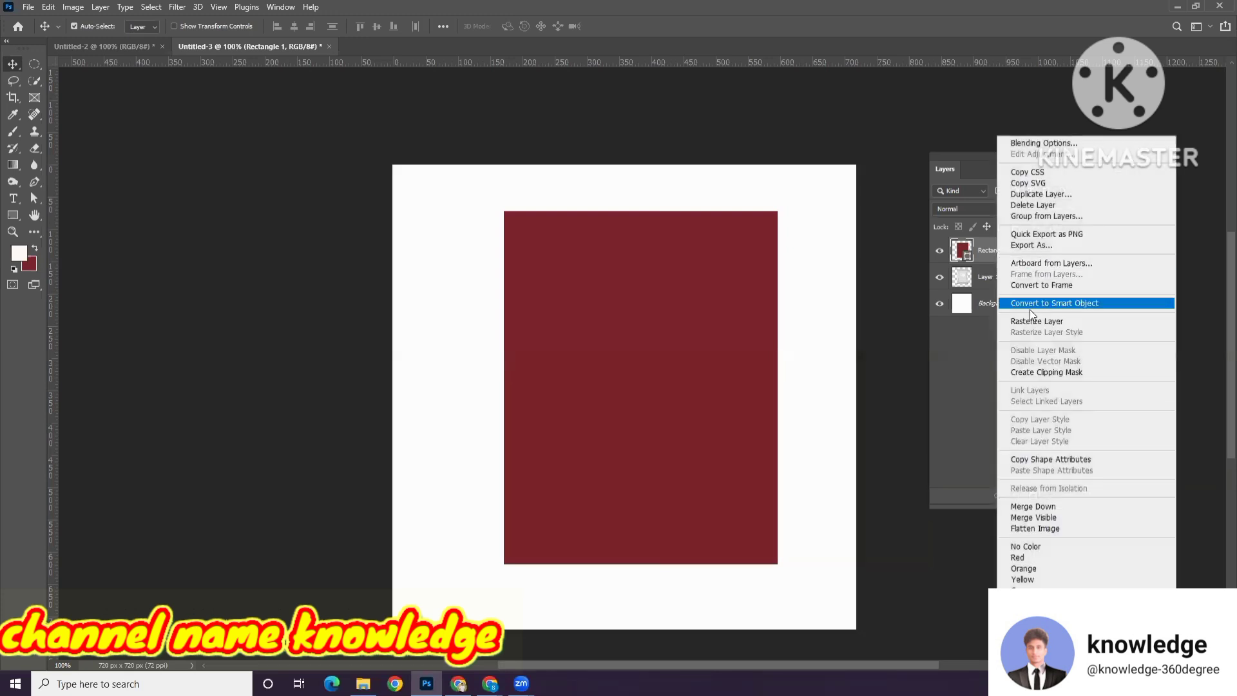
left_click(1046, 305)
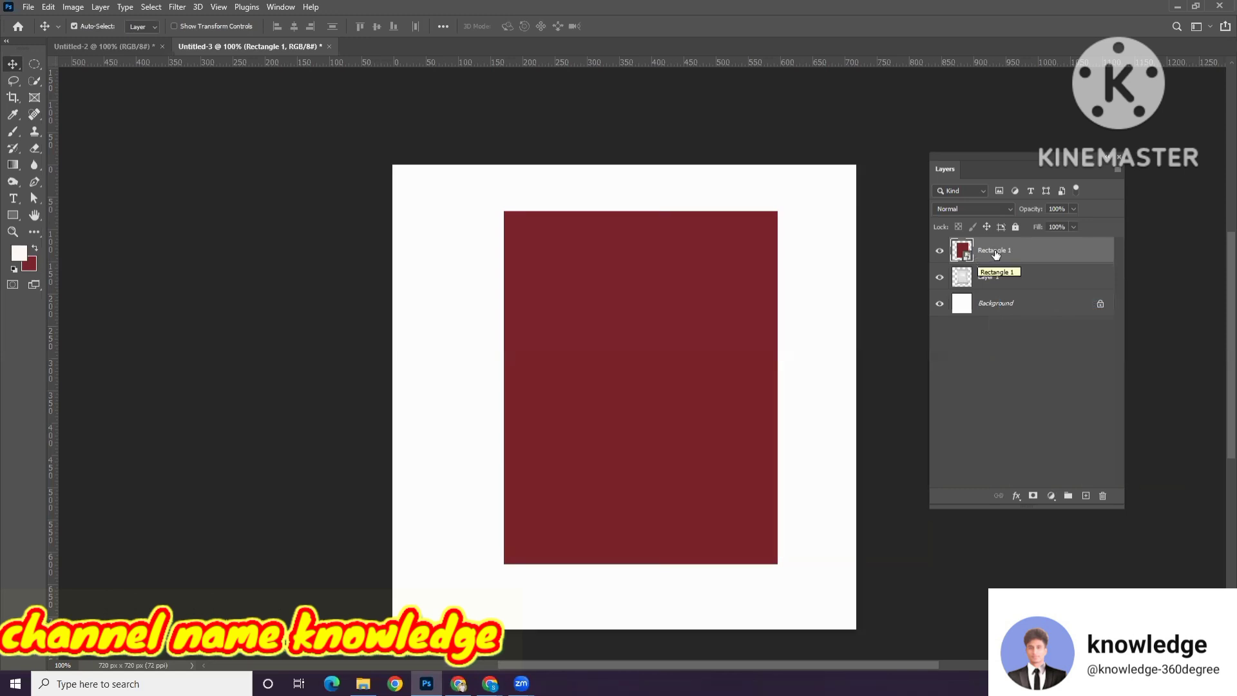
right_click(995, 255)
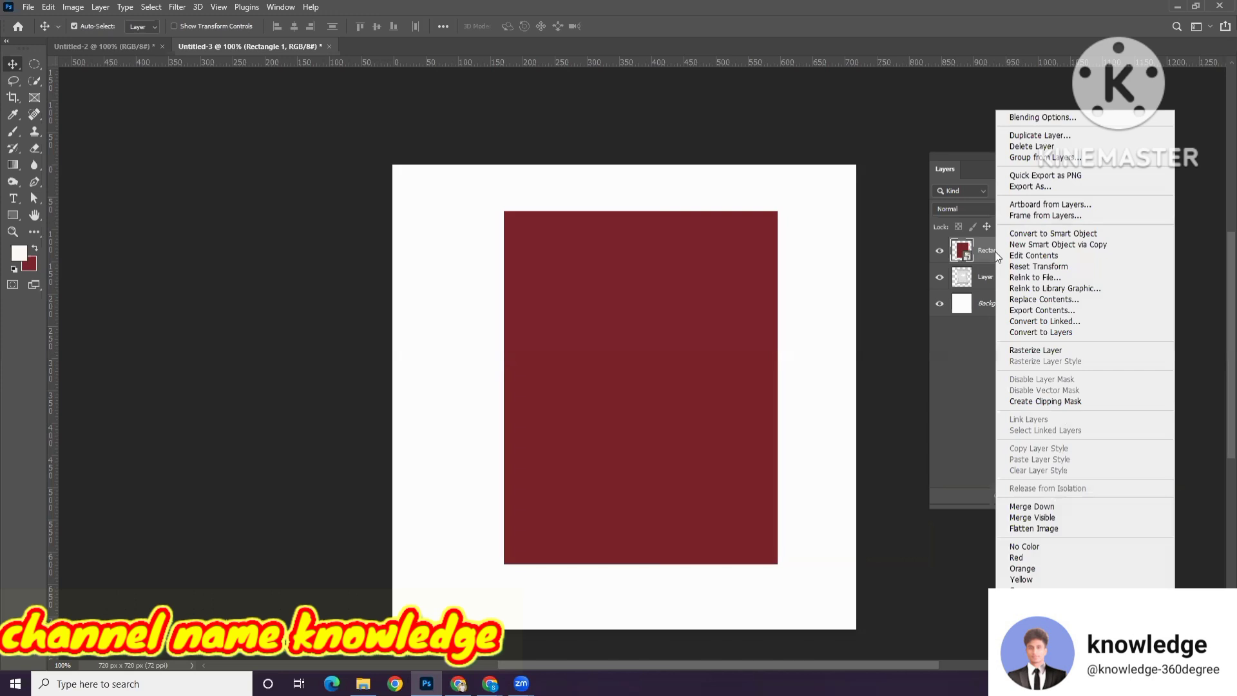
left_click(1016, 399)
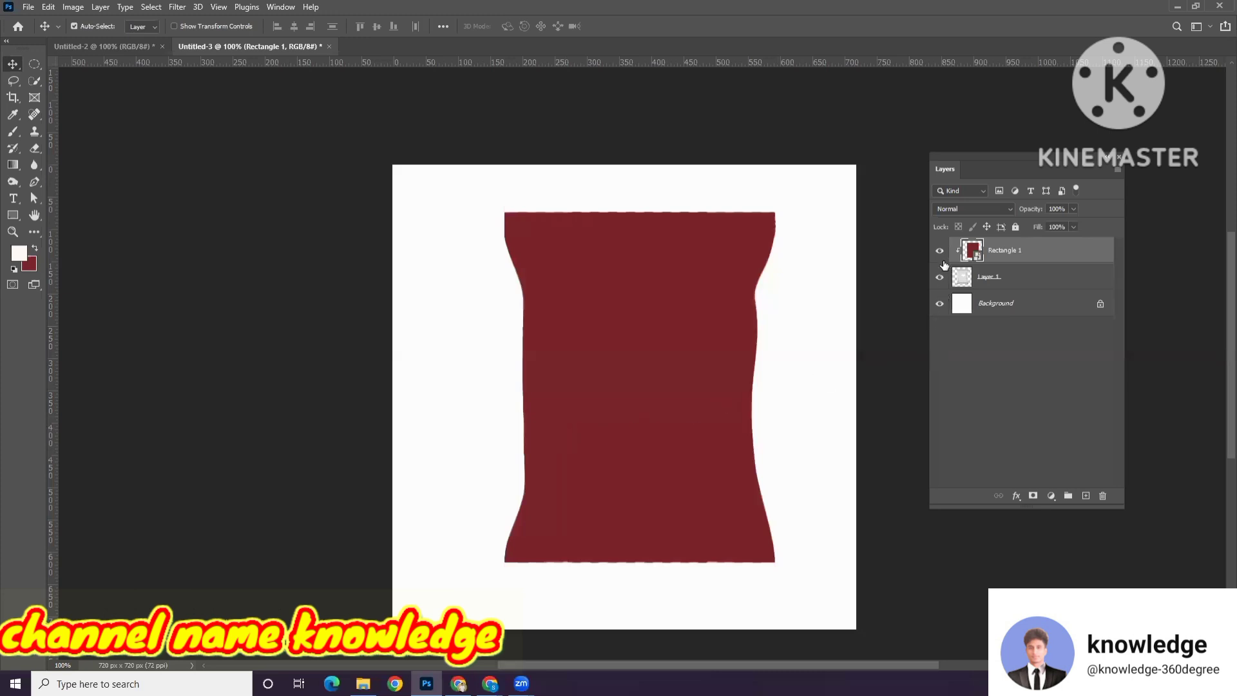
Step: Compare the packet with the clipped rectangle hidden and shown, and set the rectangle's blend mode to Multiply
left_click(940, 250)
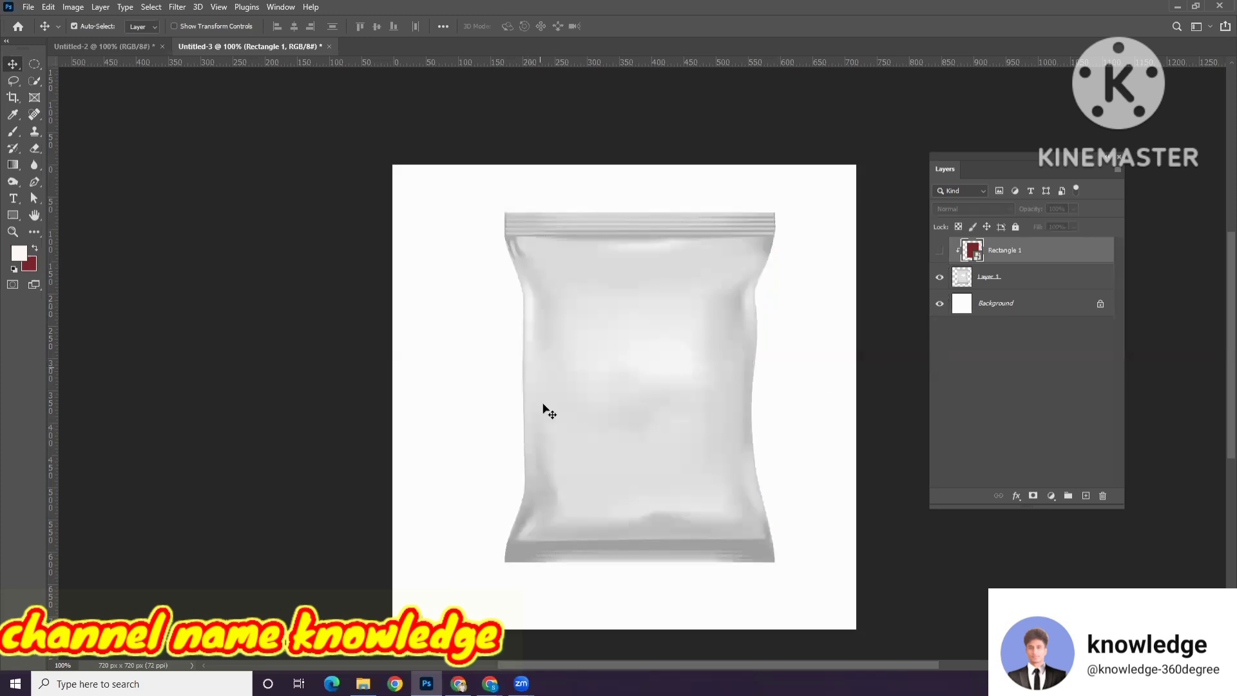
left_click(939, 250)
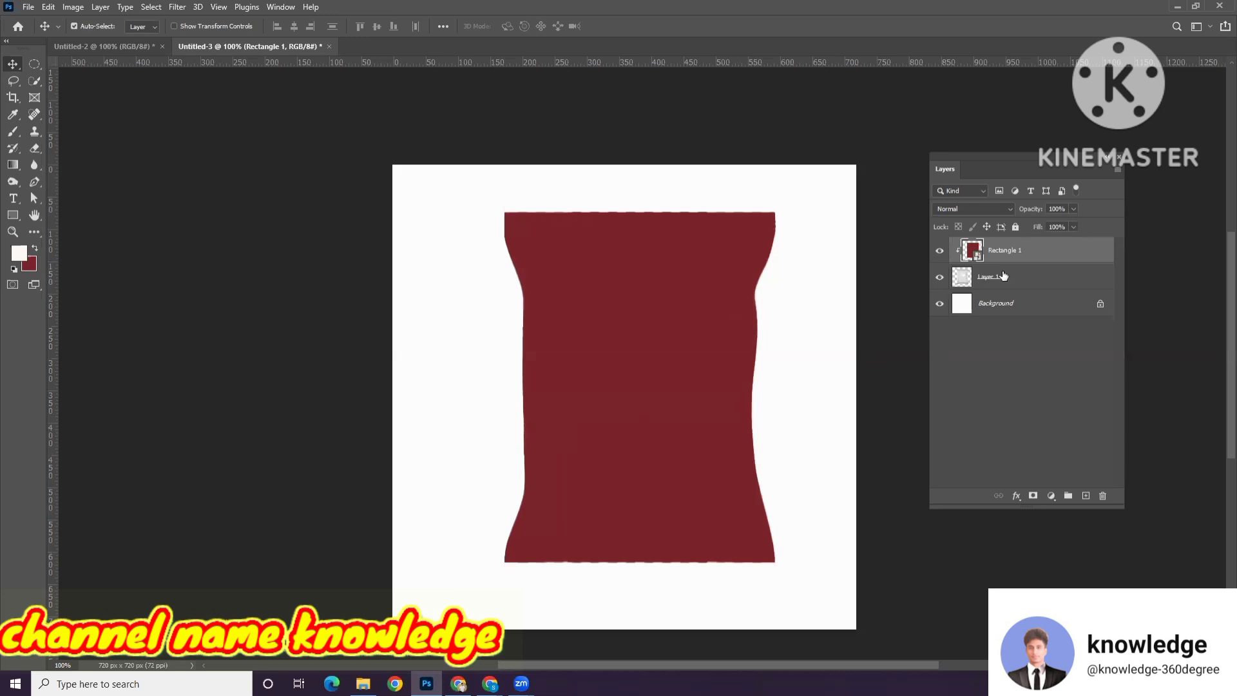
left_click(997, 210)
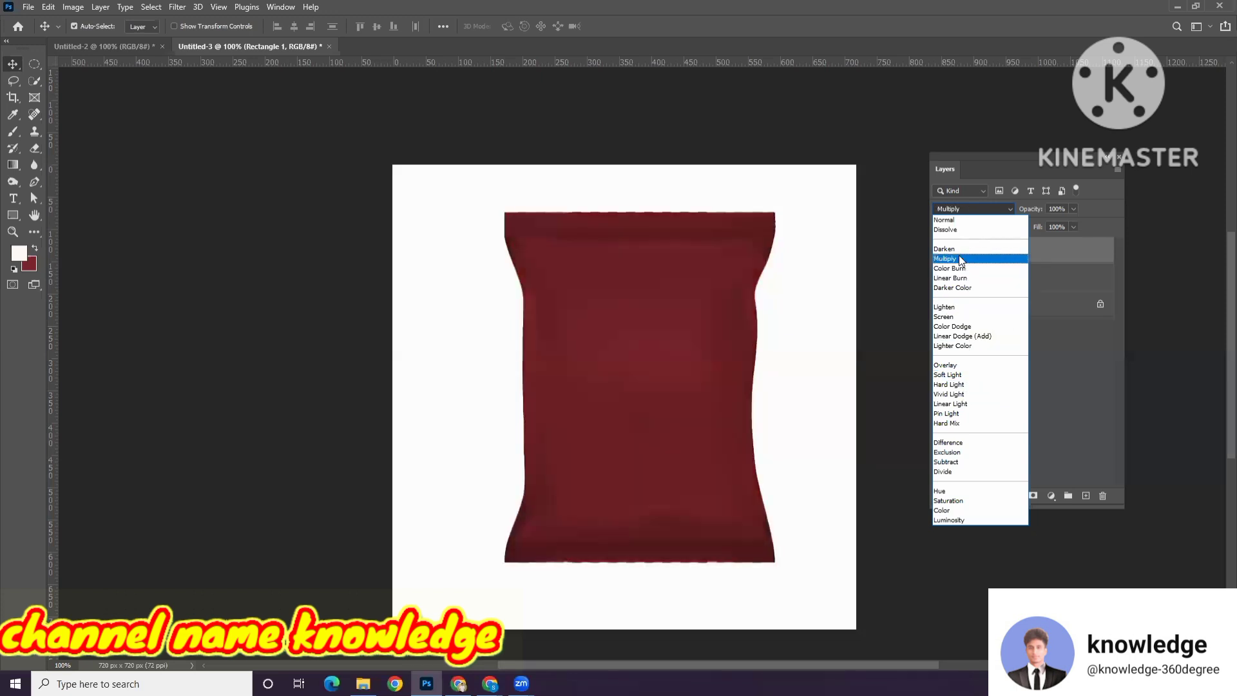
left_click(958, 258)
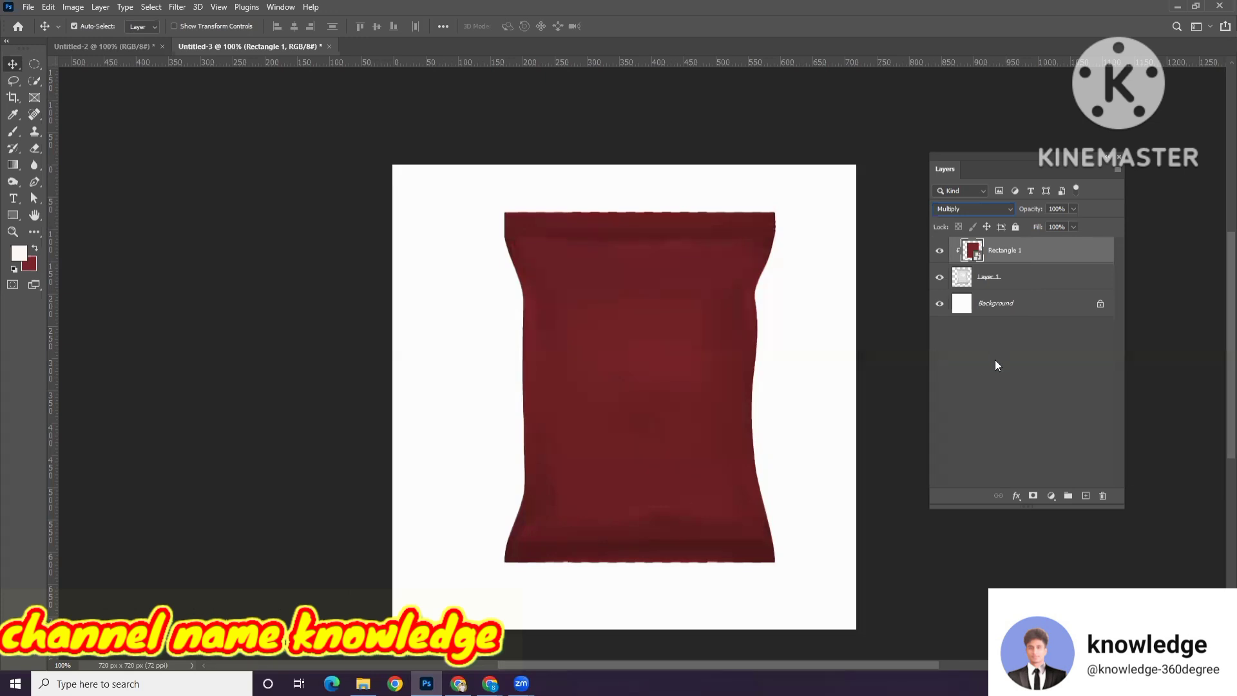
Step: Open the rectangle's smart object contents for editing, checking them against the Untitled-3 mockup
double_click(979, 258)
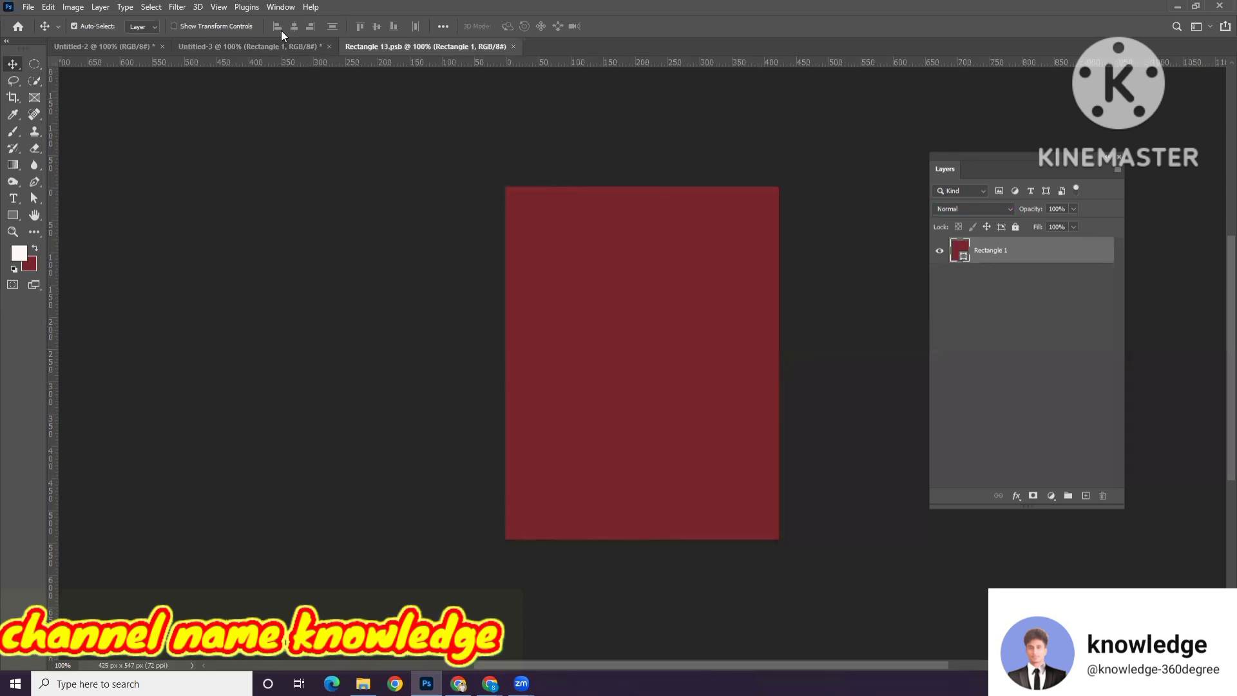
left_click(232, 47)
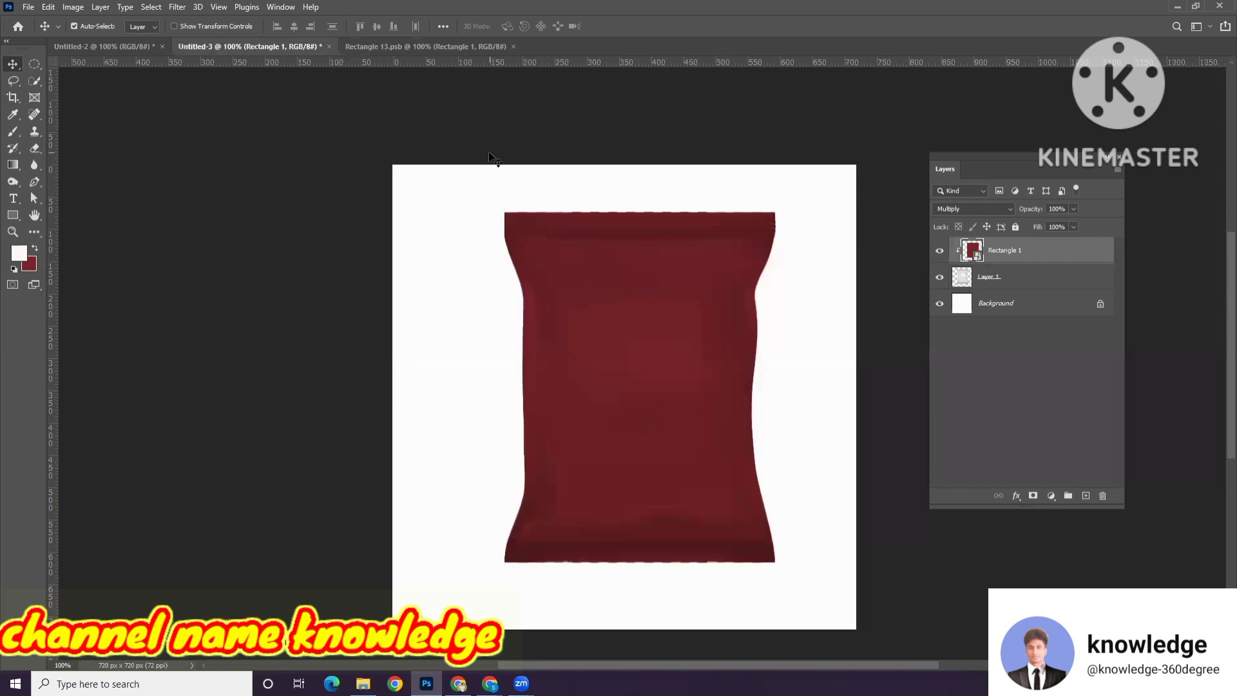
left_click(413, 42)
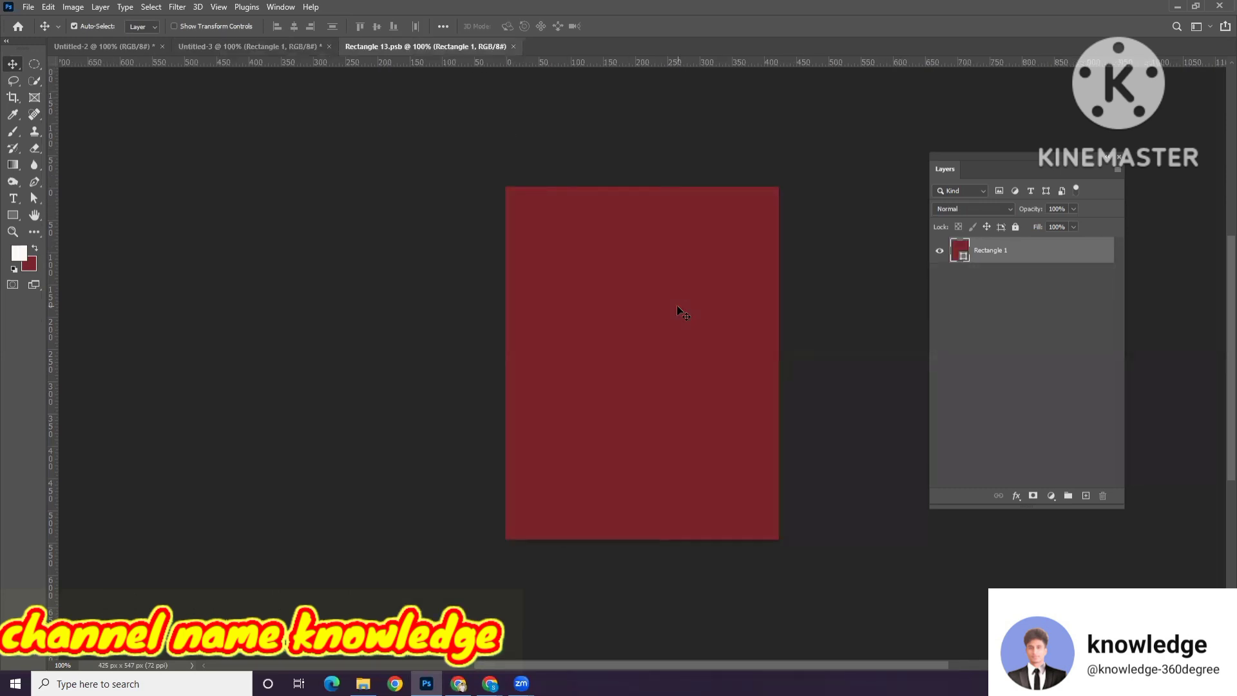
key("ctrl+plus")
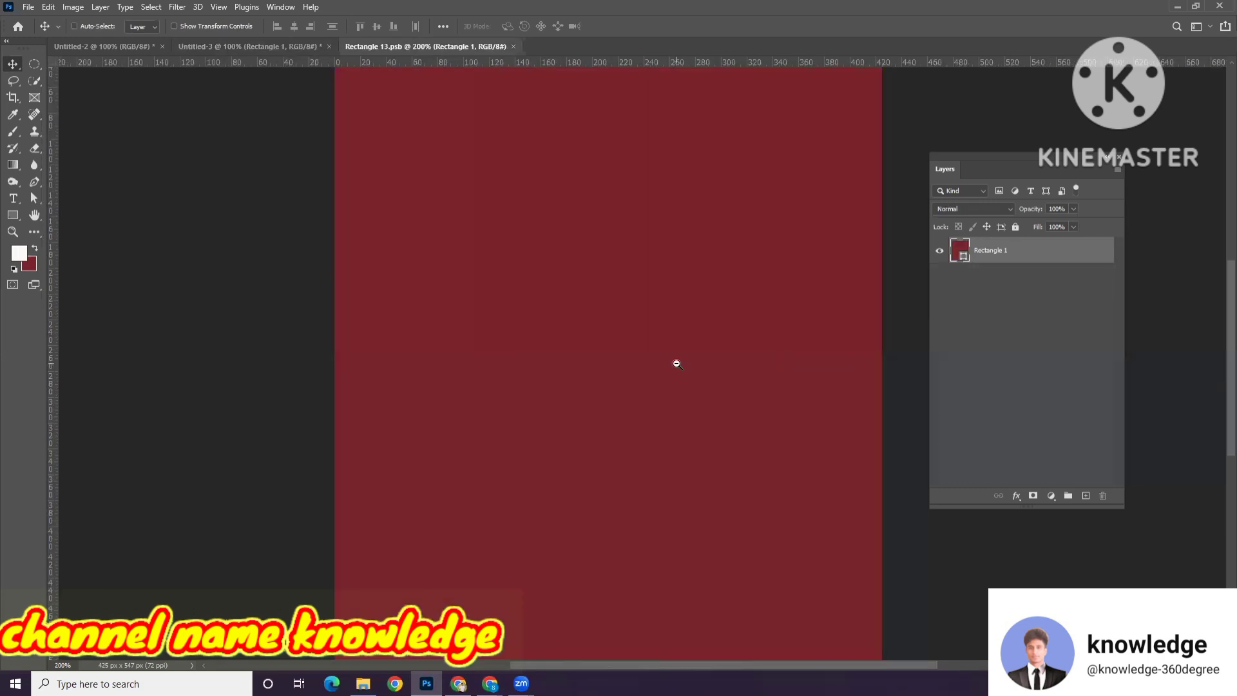
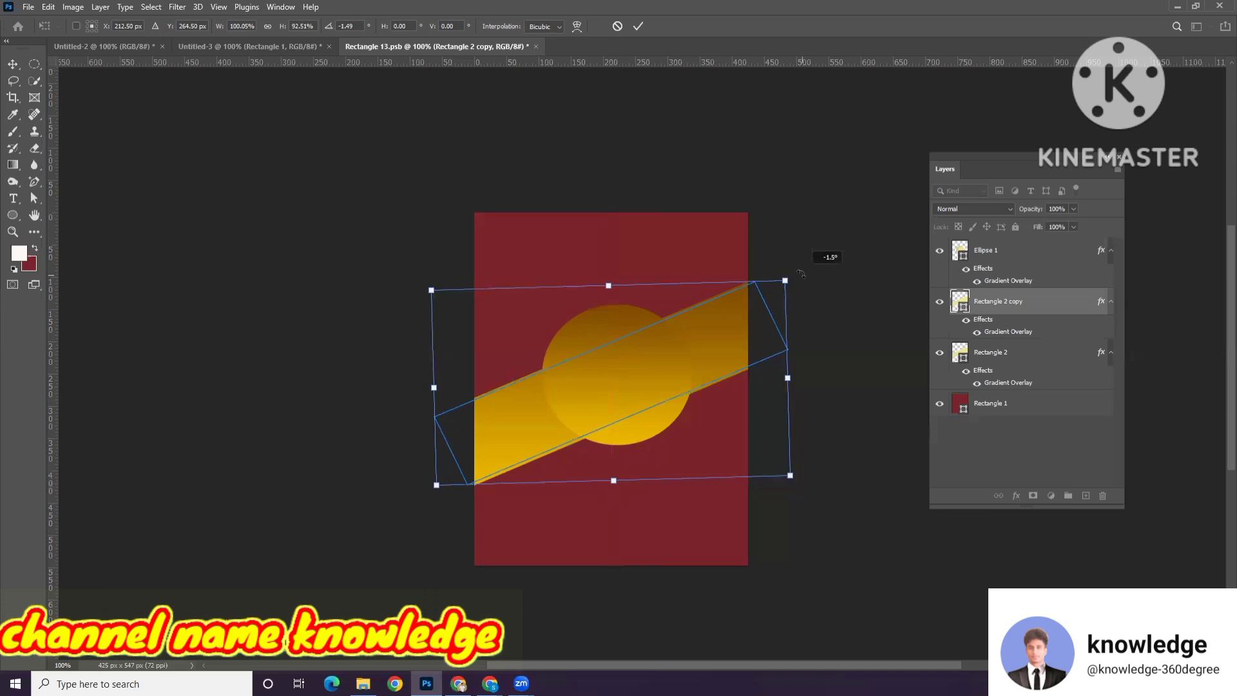
Step: Reduce the height of the Rectangle 2 copy band to about 85%, rotate it slightly, and apply the transform
left_click_drag(608, 281, 606, 290)
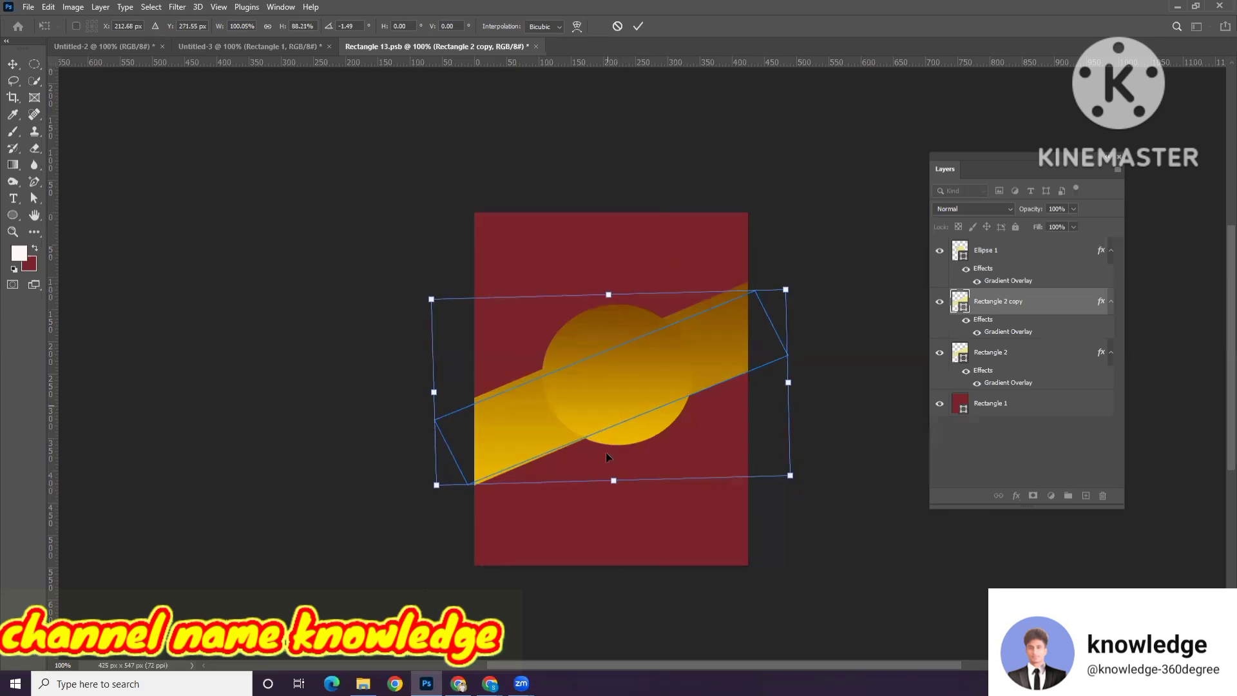
left_click_drag(614, 481, 613, 473)
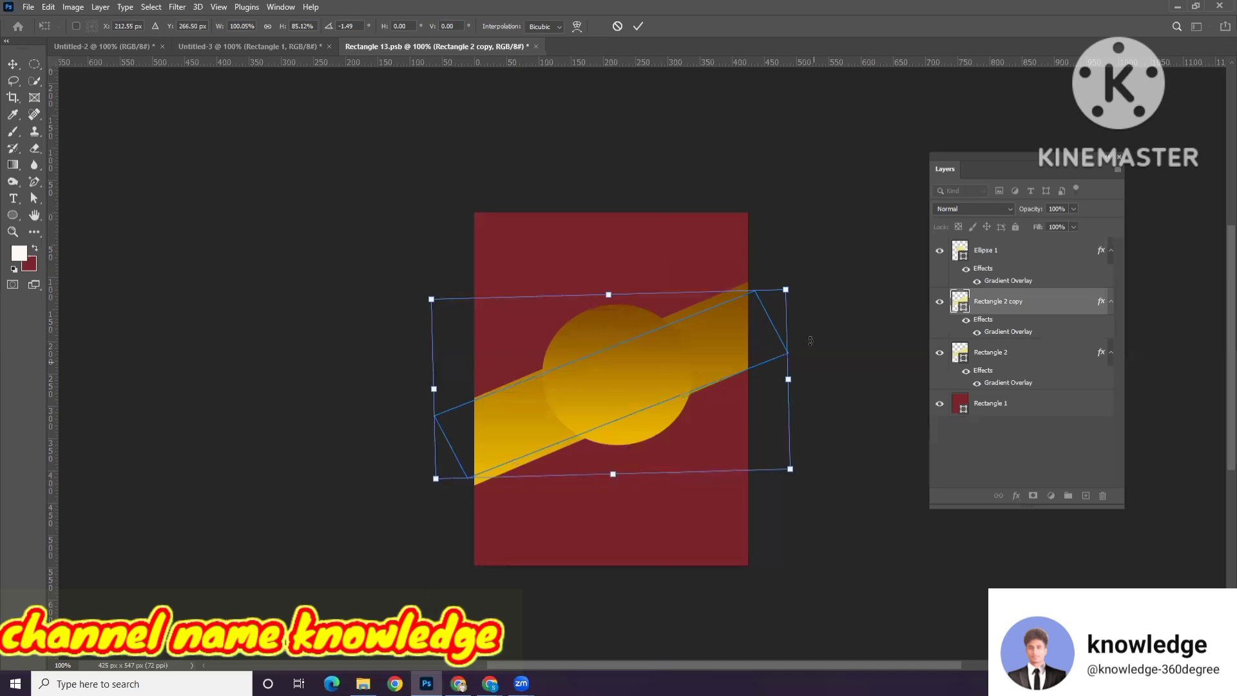
left_click_drag(815, 300, 811, 295)
key("Return")
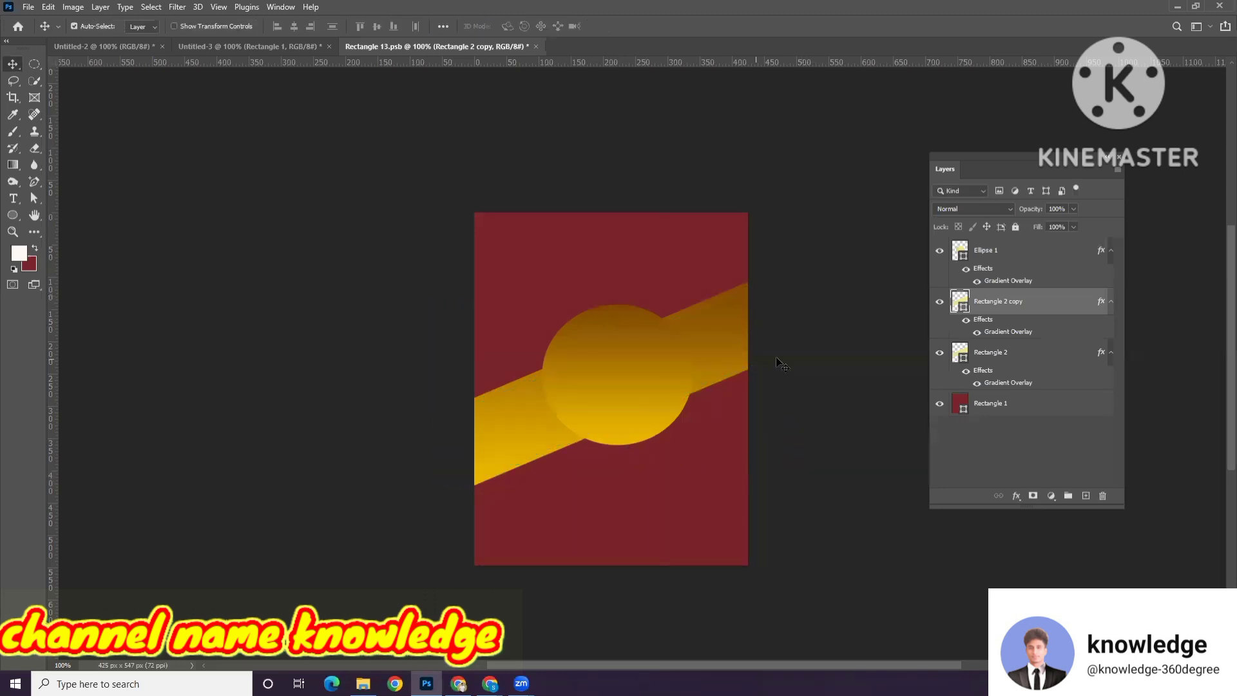
double_click(964, 308)
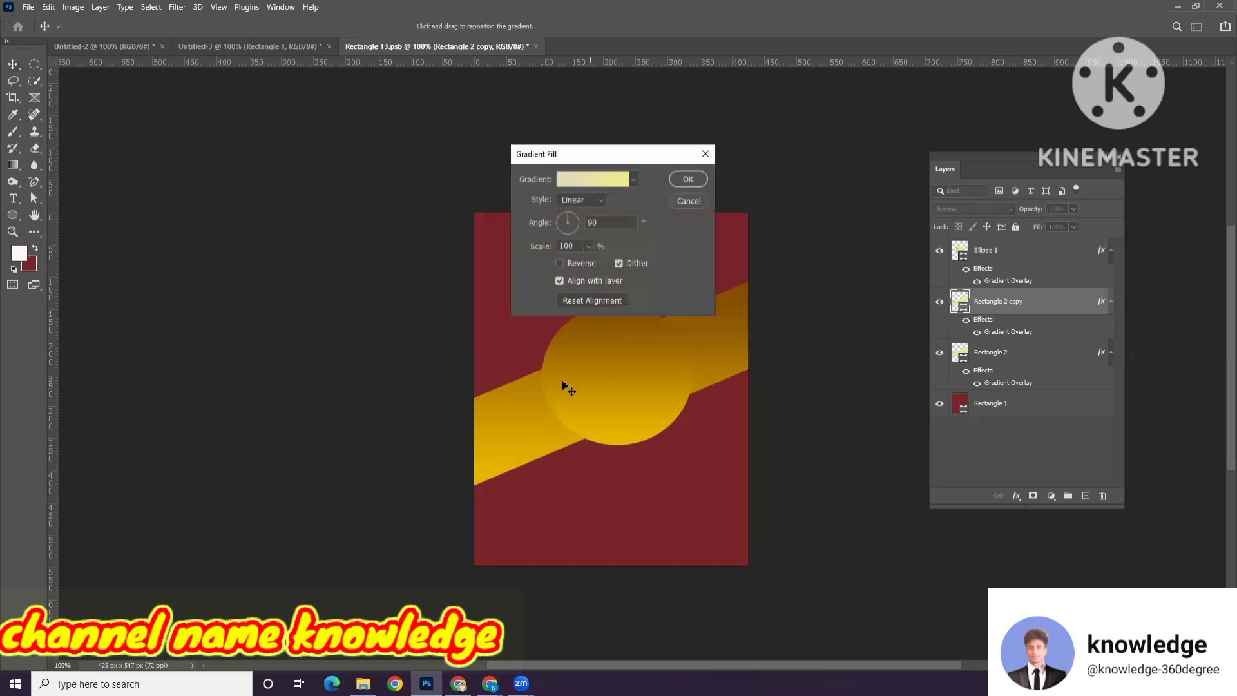
left_click(705, 154)
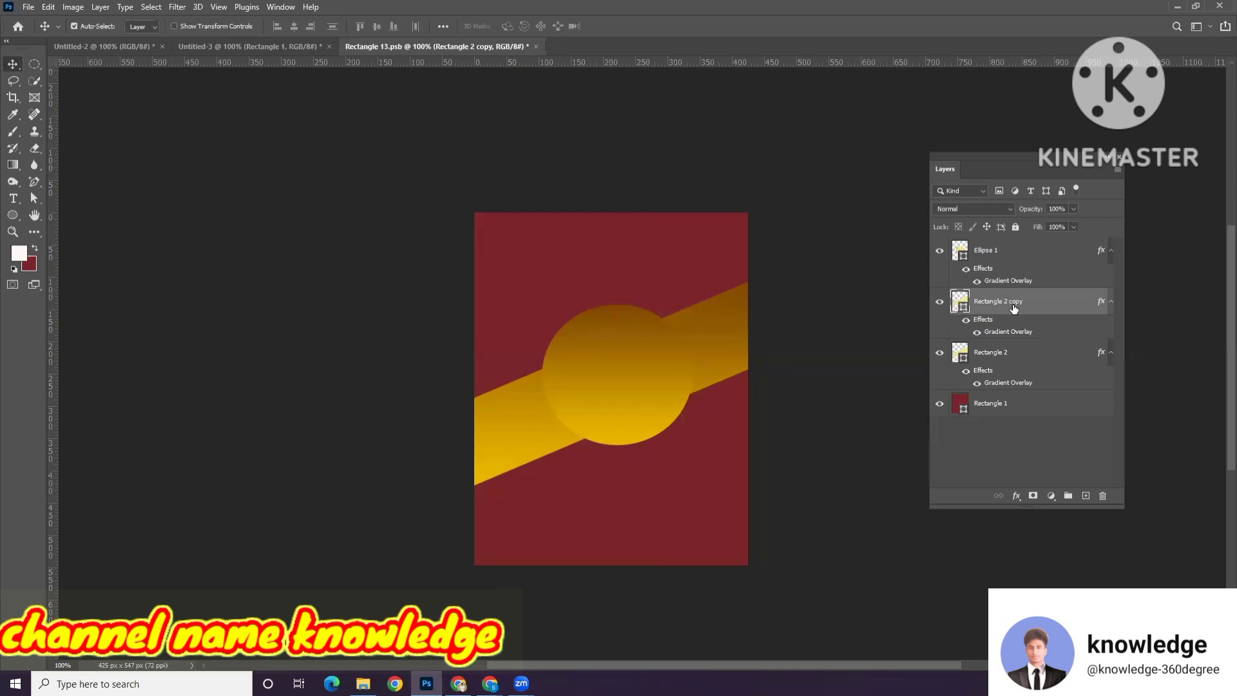
double_click(964, 308)
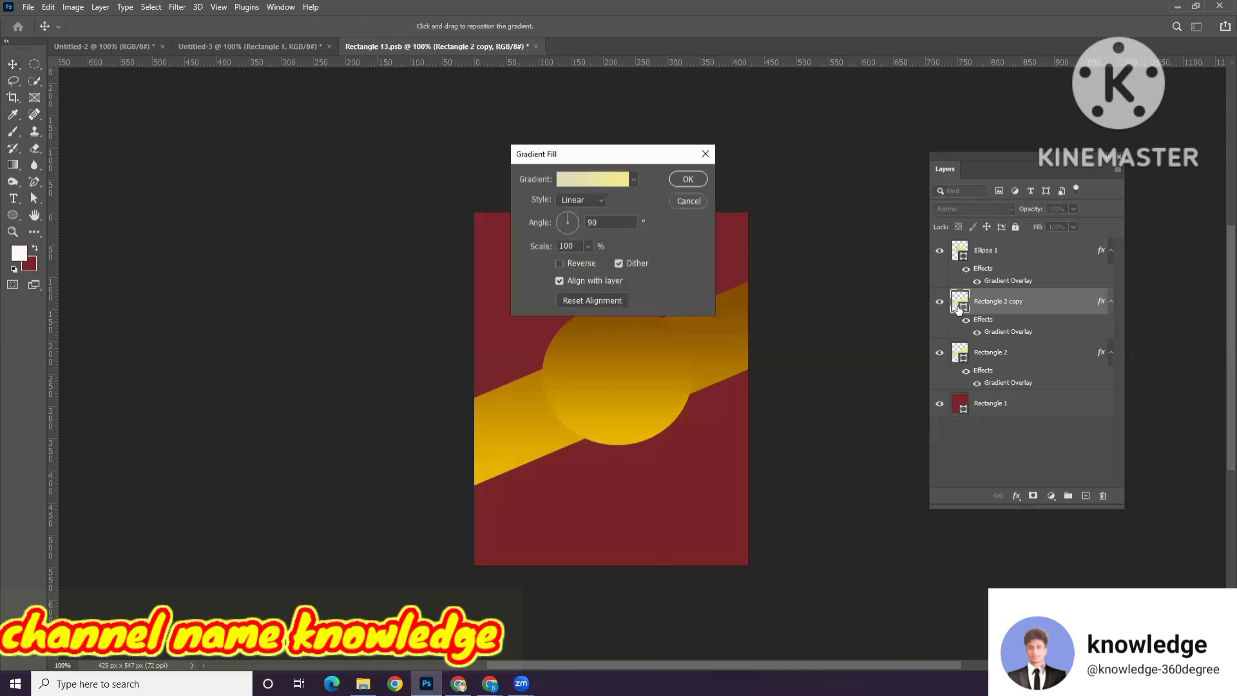
left_click(703, 154)
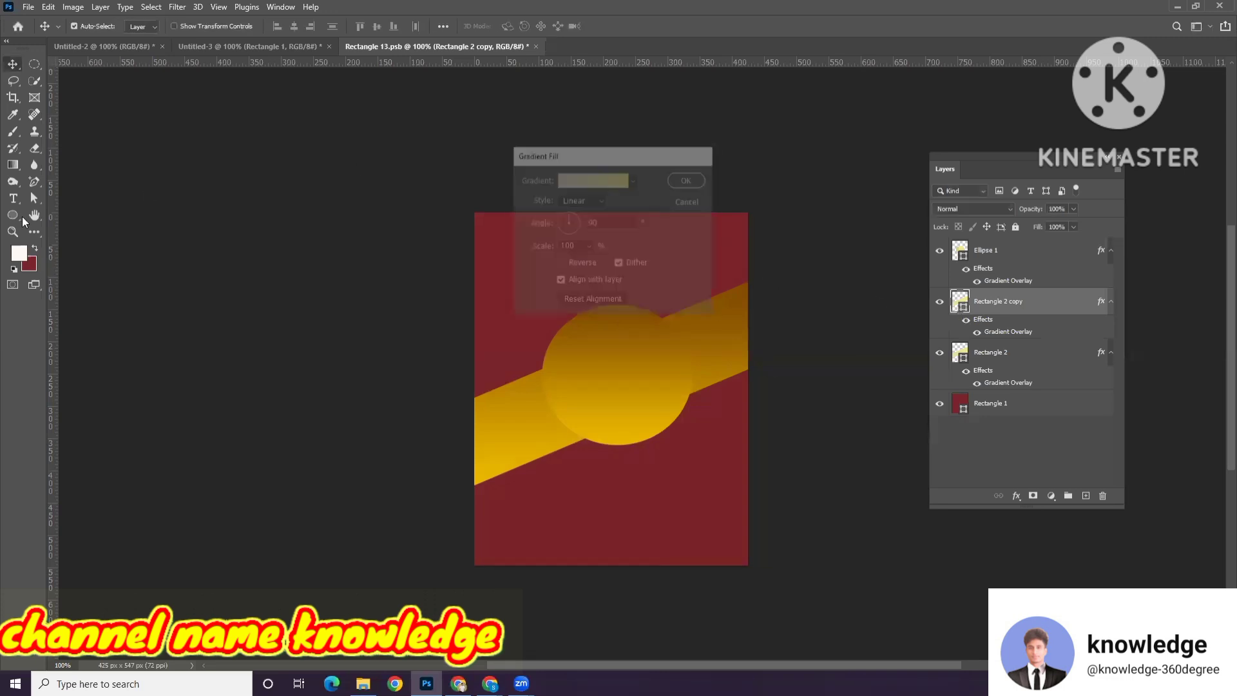
Step: Fill the Rectangle 2 copy band with the pink-to-purple gradient preset
left_click(12, 166)
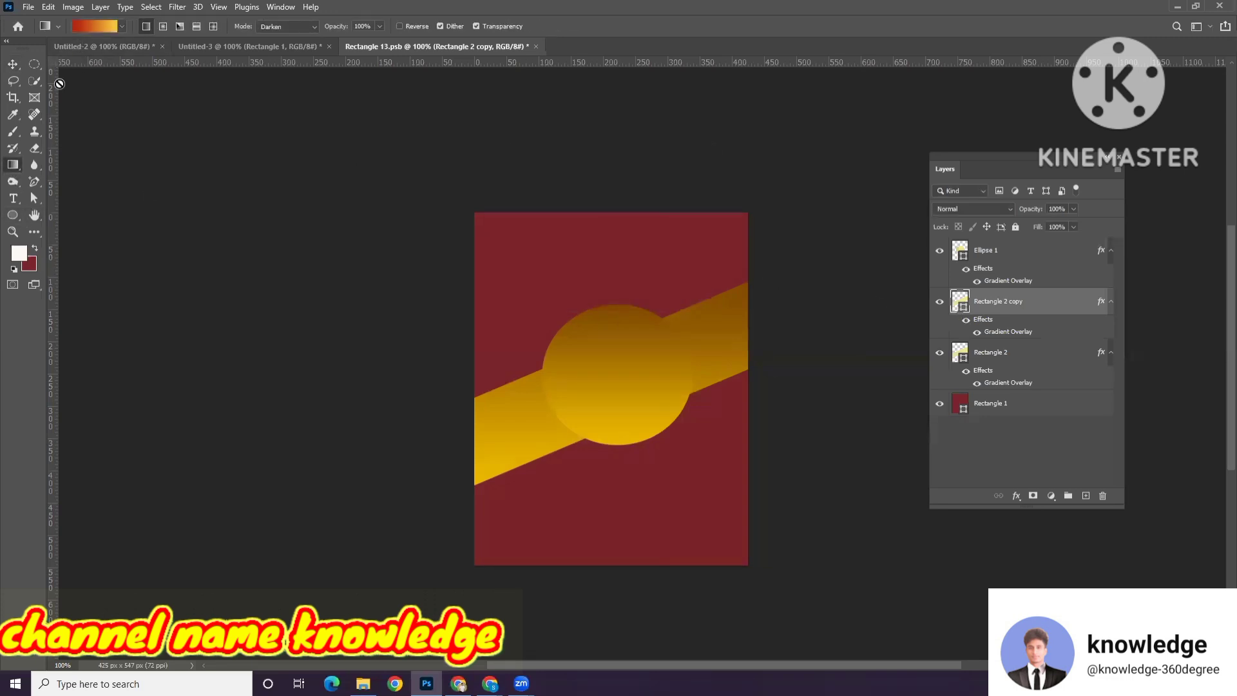
left_click(12, 215)
left_click(144, 26)
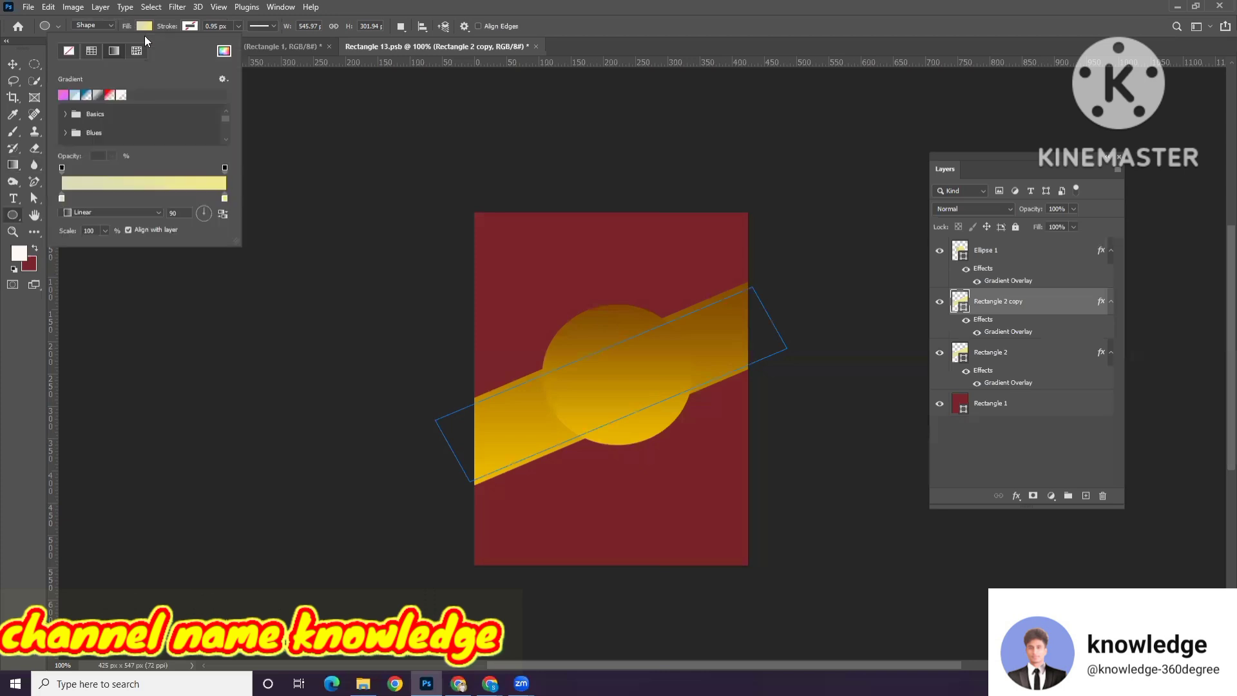
left_click(65, 95)
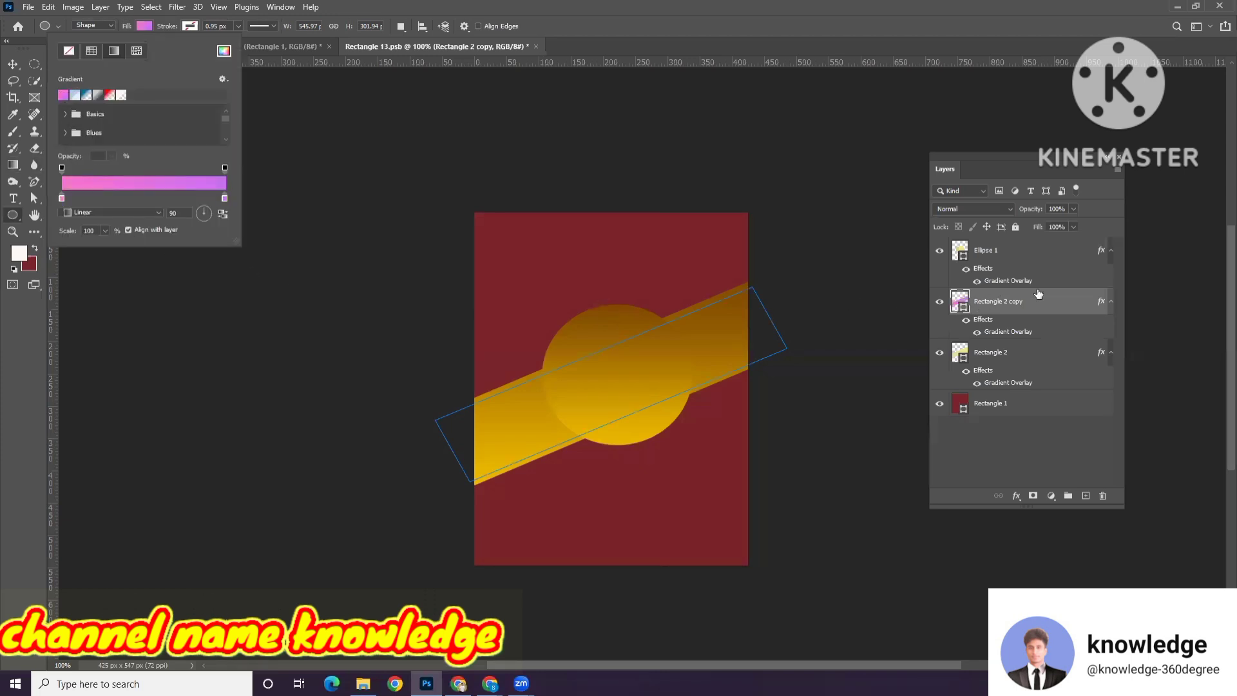
Step: Try placing Rectangle 2 copy beneath Rectangle 2, compare the bands with Rectangle 2 hidden and shown, and restore the layer order
left_click_drag(1036, 308, 1025, 369)
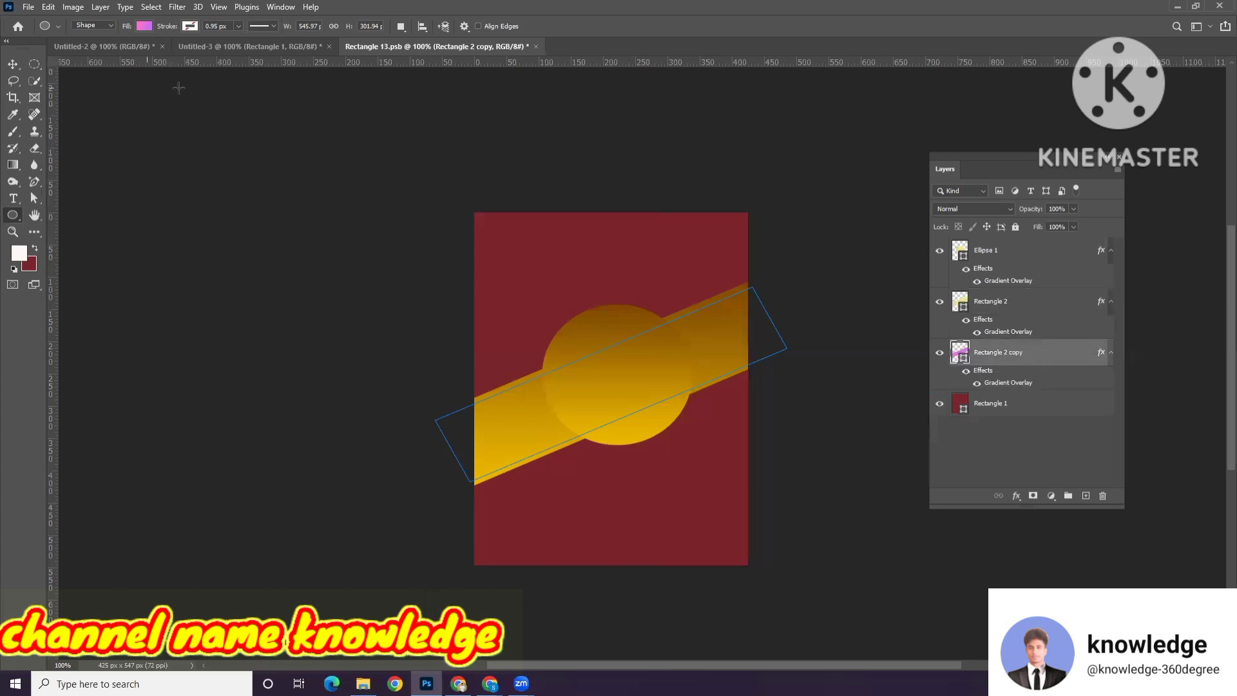
left_click(13, 64)
left_click(380, 167)
left_click(1003, 354)
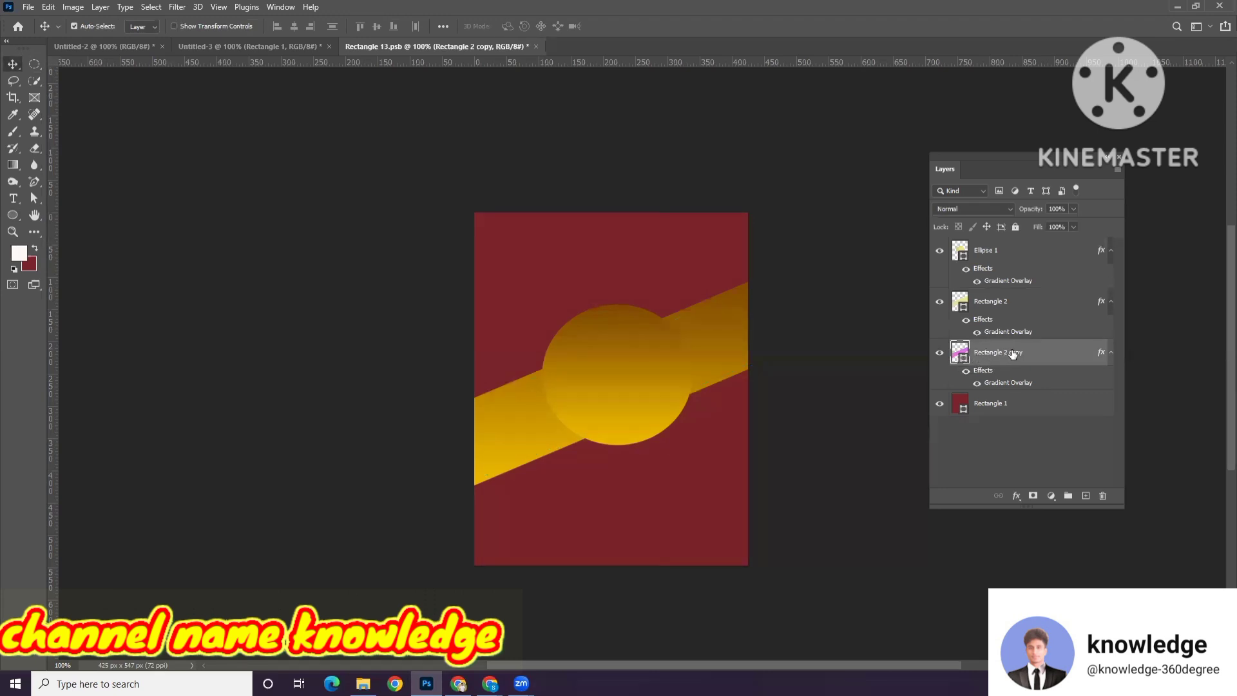
double_click(963, 361)
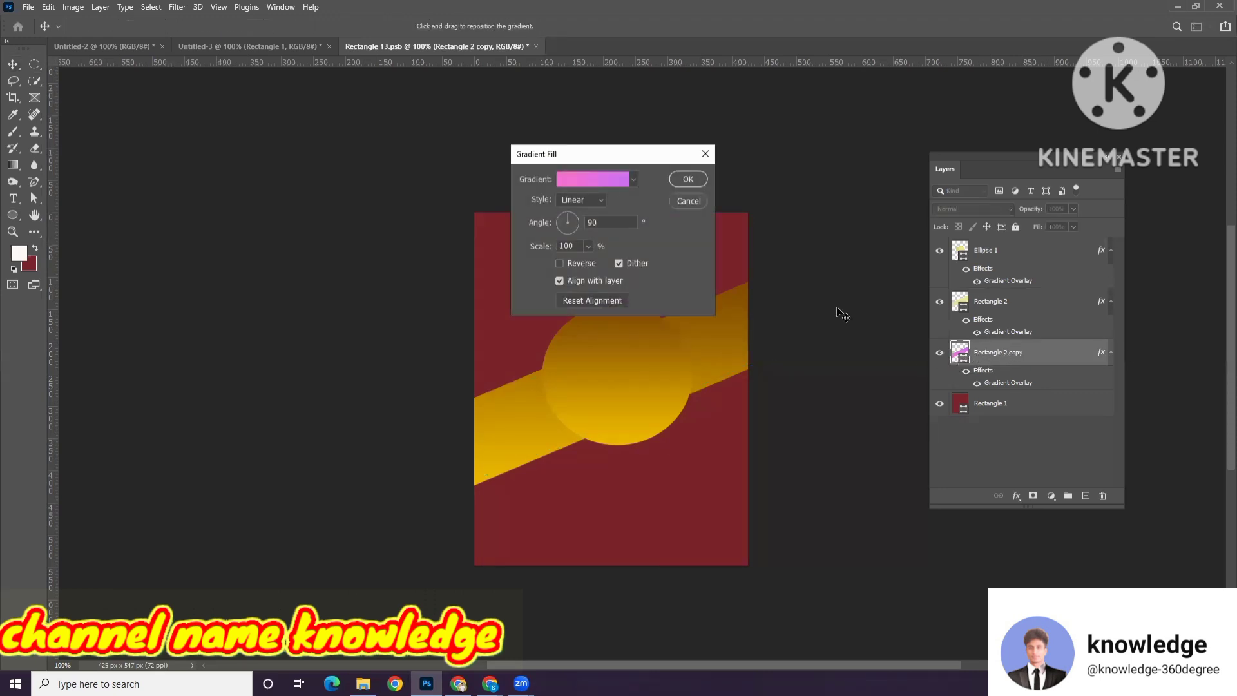
left_click(705, 159)
left_click(939, 303)
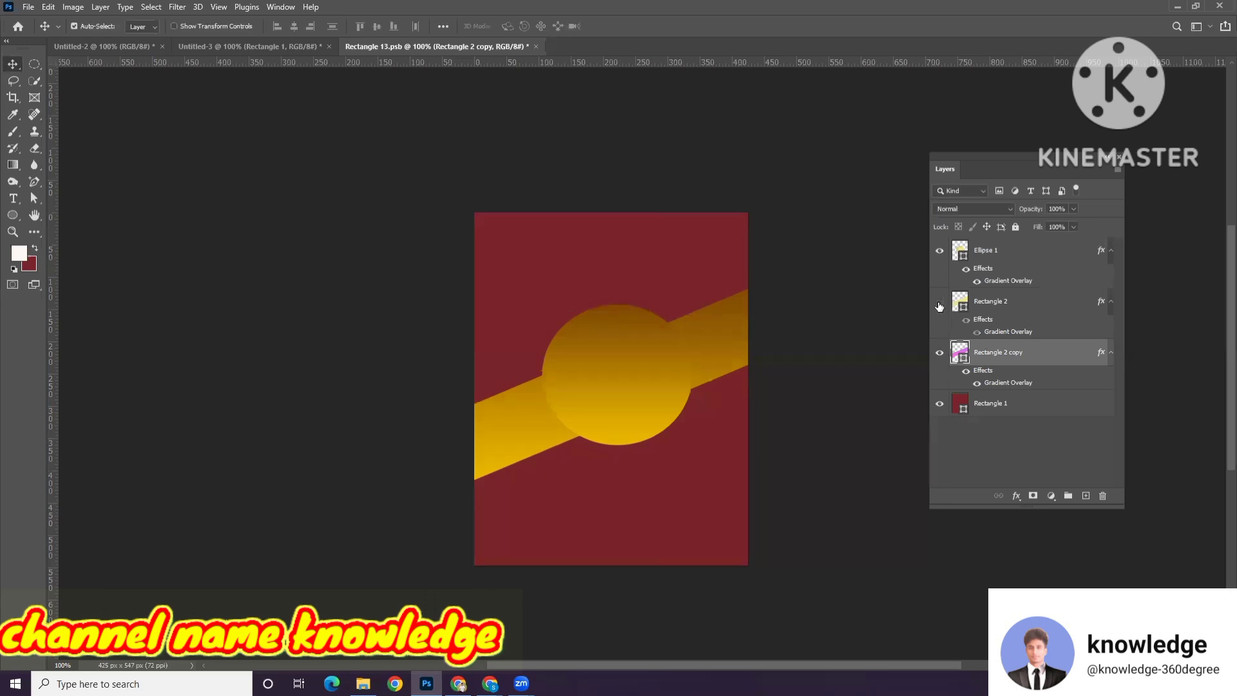
left_click(940, 304)
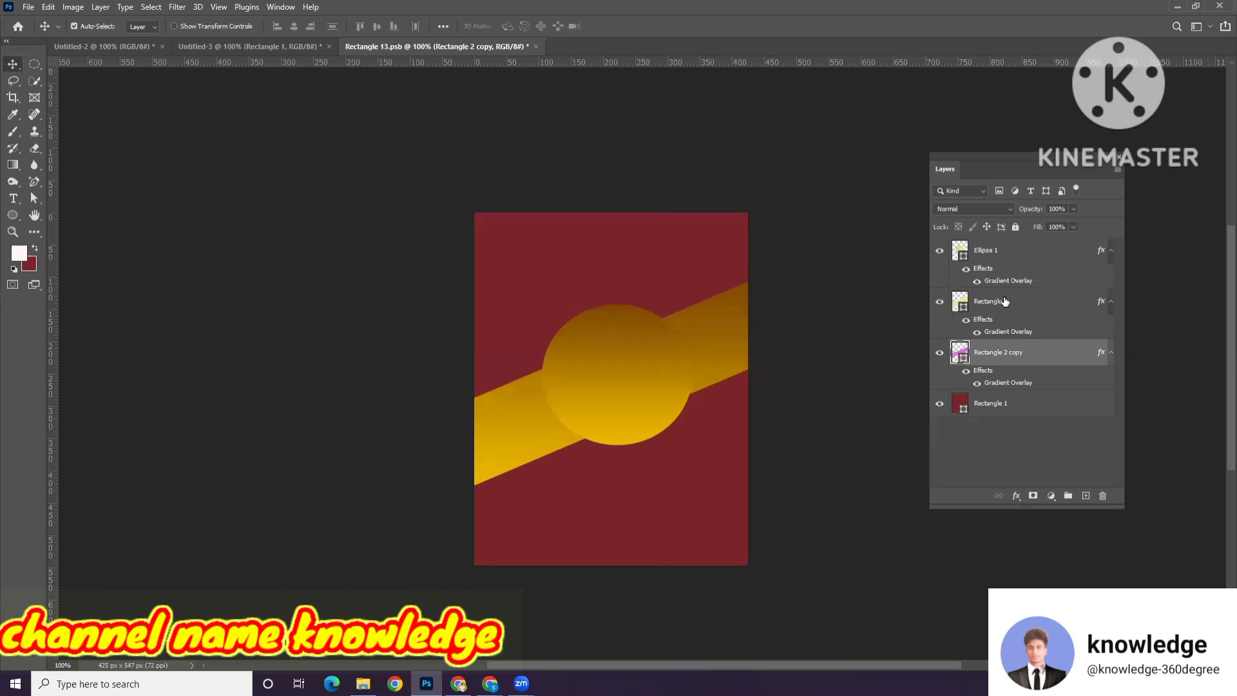
left_click_drag(1005, 302, 1013, 358)
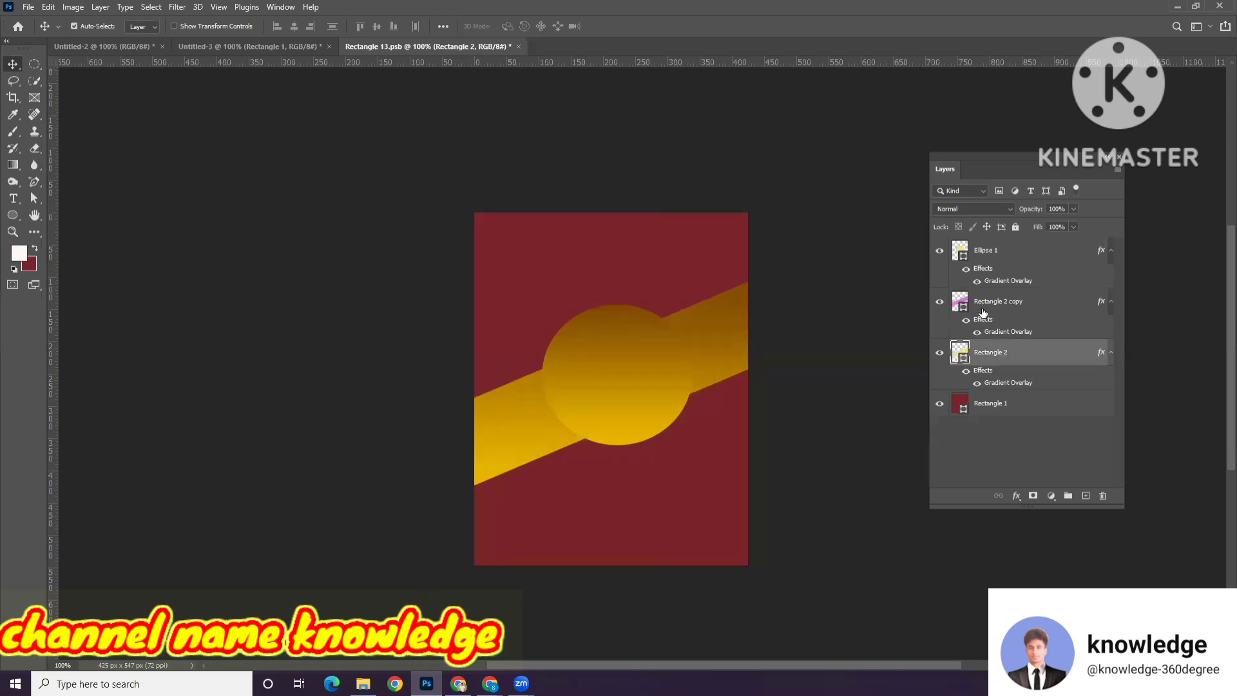
Step: Hide the layer effects of Rectangle 2 copy so its Gradient Overlay no longer covers the shape's own fill
left_click(938, 305)
double_click(963, 306)
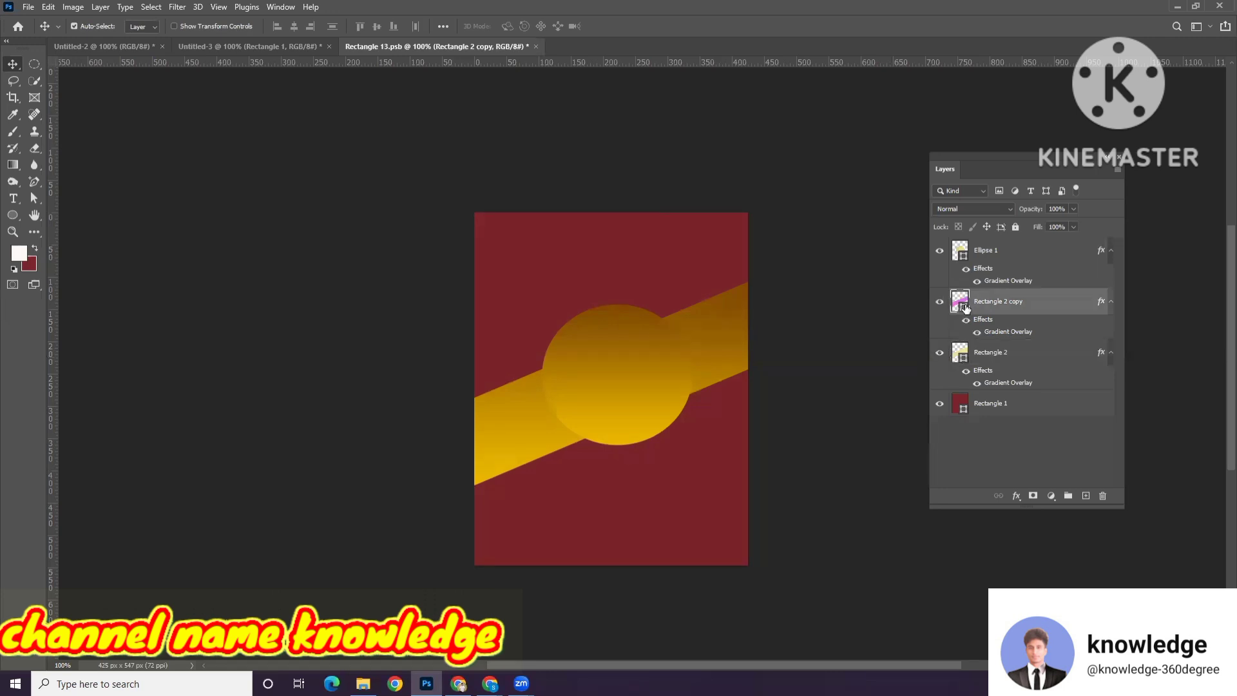
left_click(707, 155)
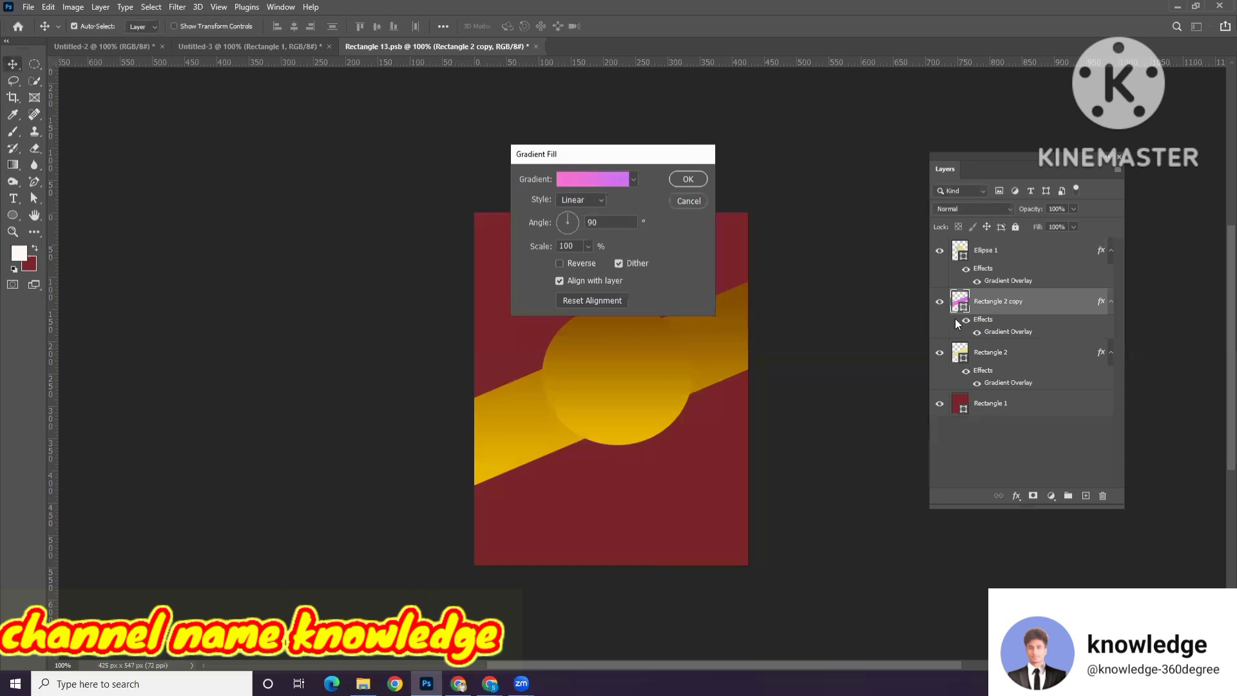
left_click(965, 320)
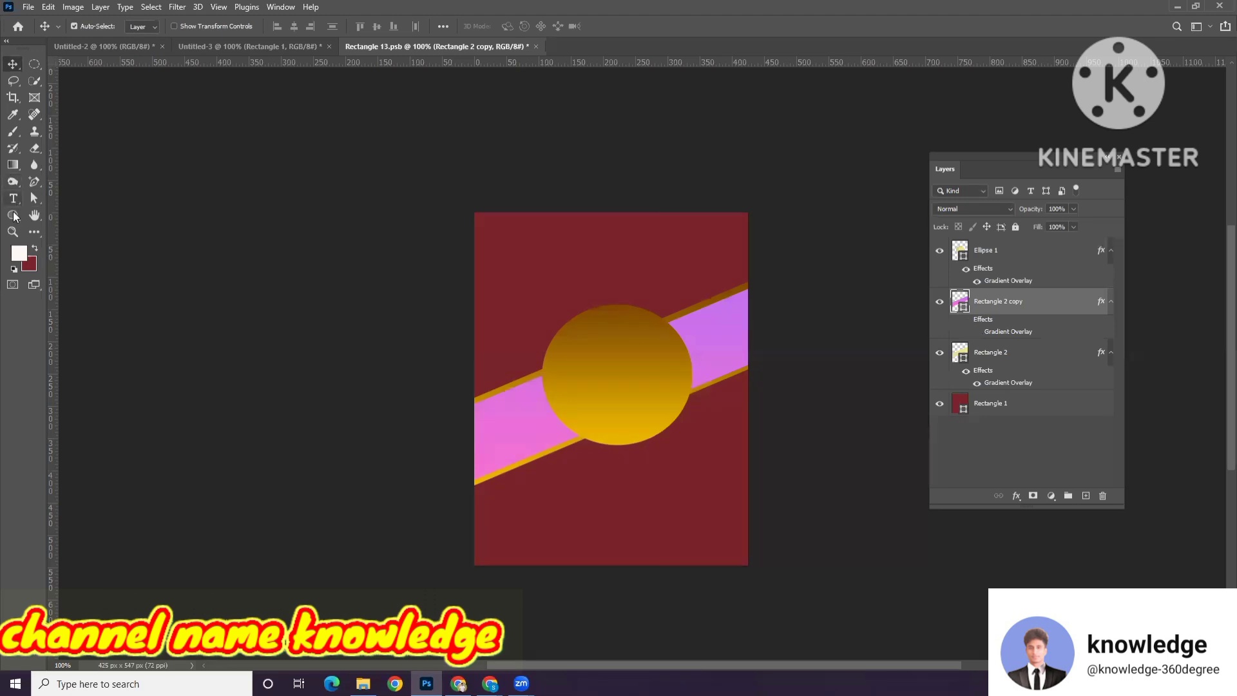
Step: Change the Rectangle 2 copy fill to a solid dark grey with 4% saturation and 16% brightness
left_click(13, 215)
left_click(143, 26)
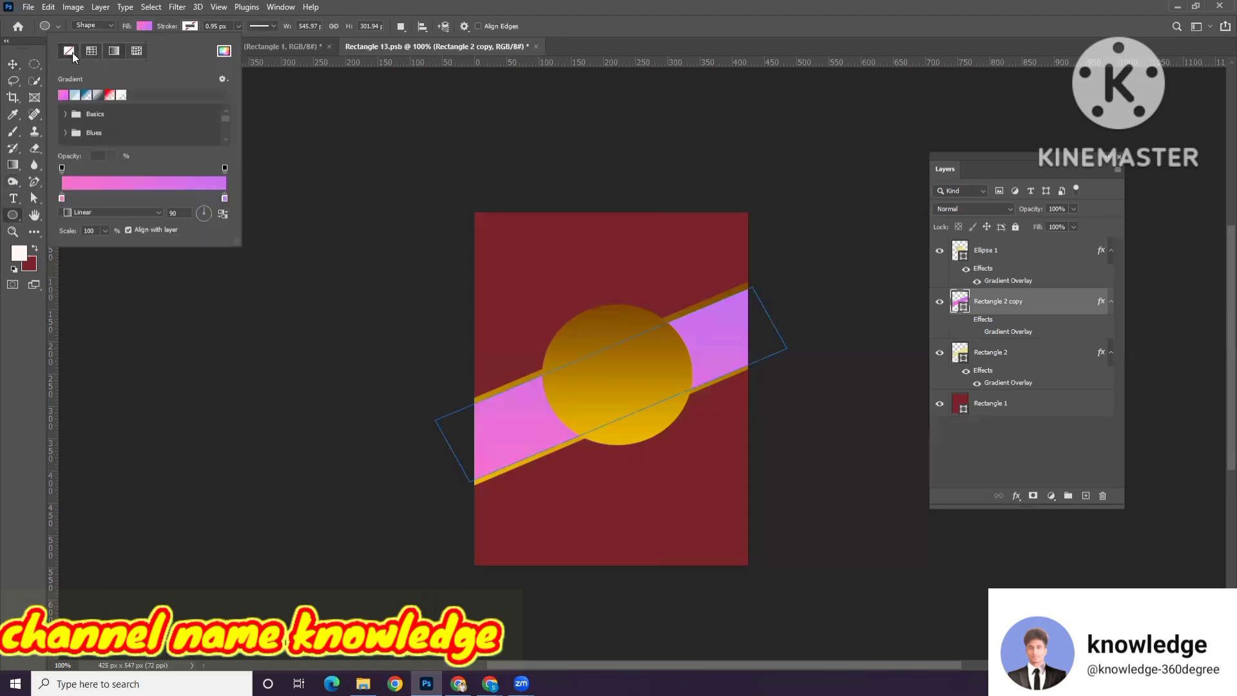
left_click(90, 51)
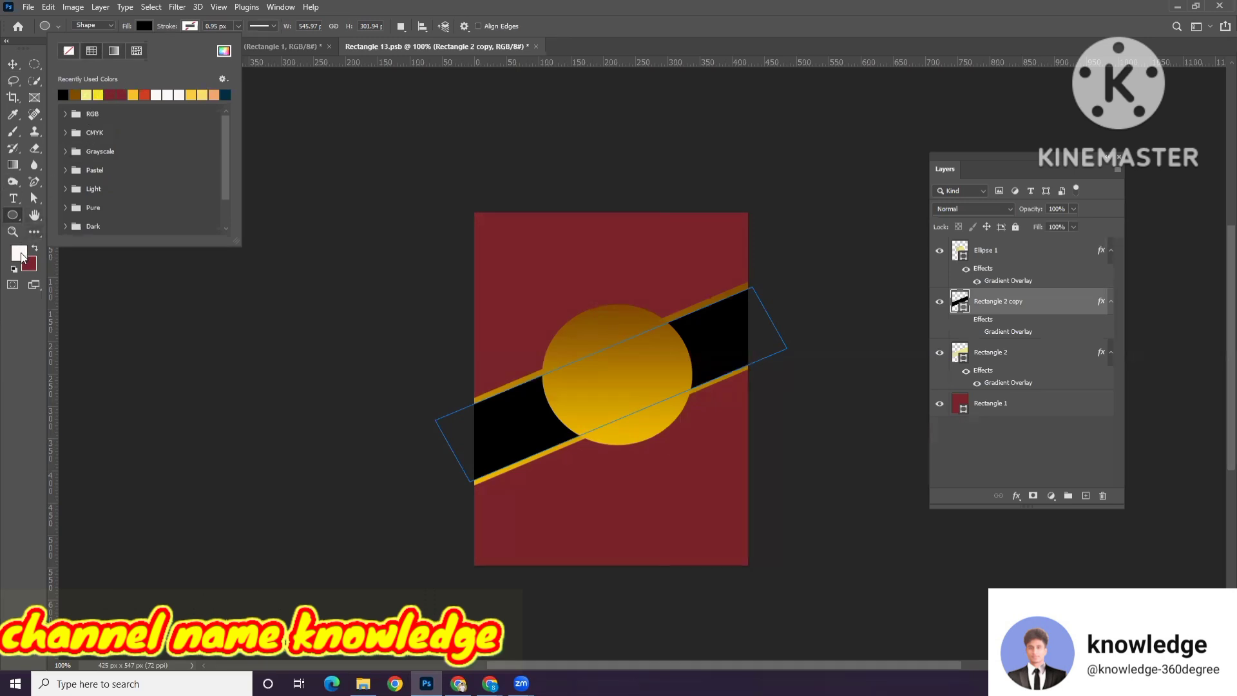
double_click(966, 308)
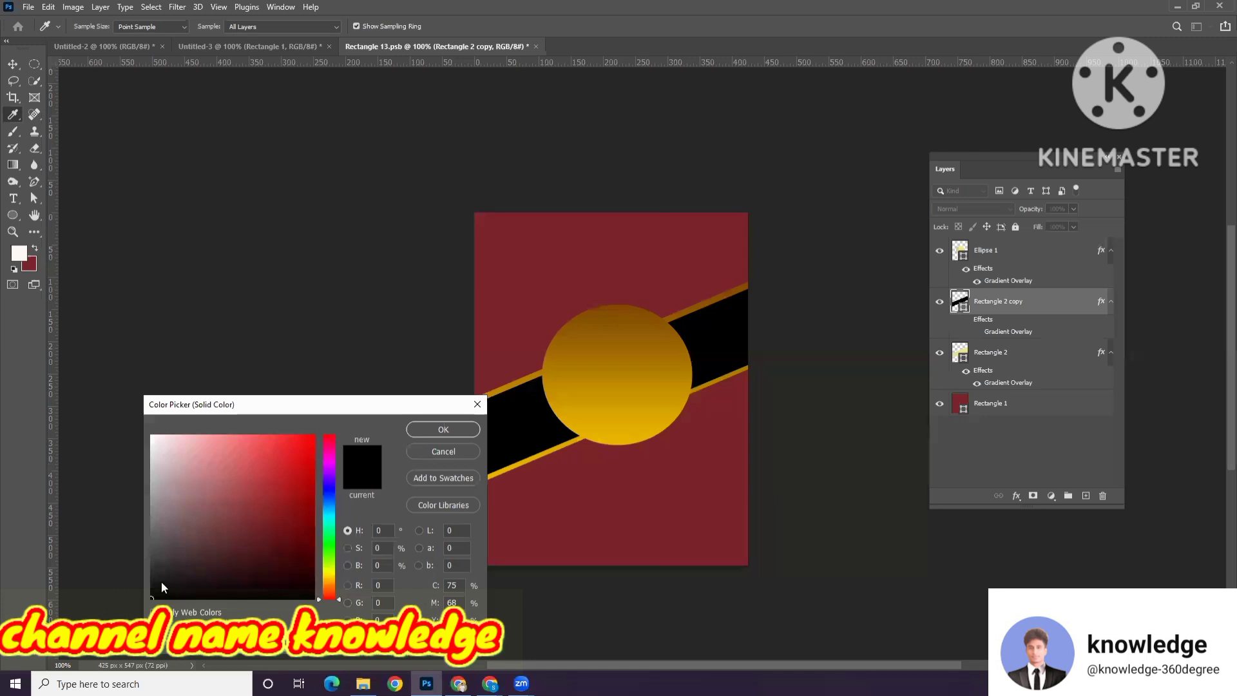
left_click(157, 579)
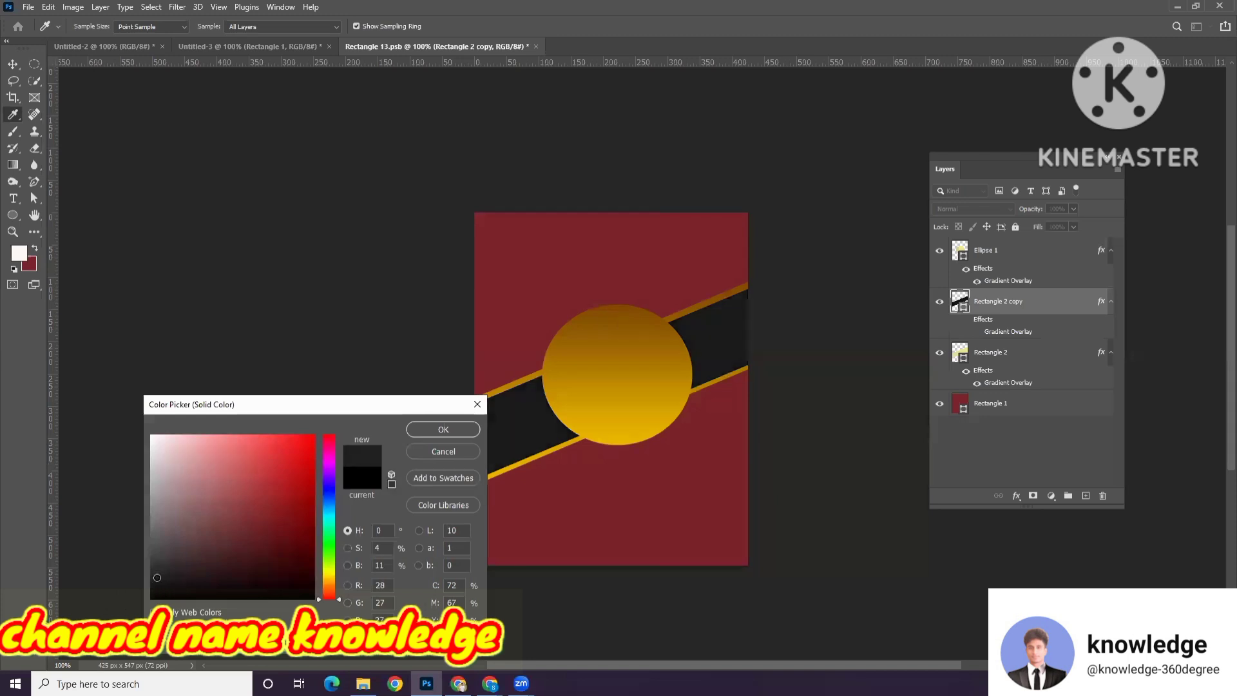
left_click(155, 572)
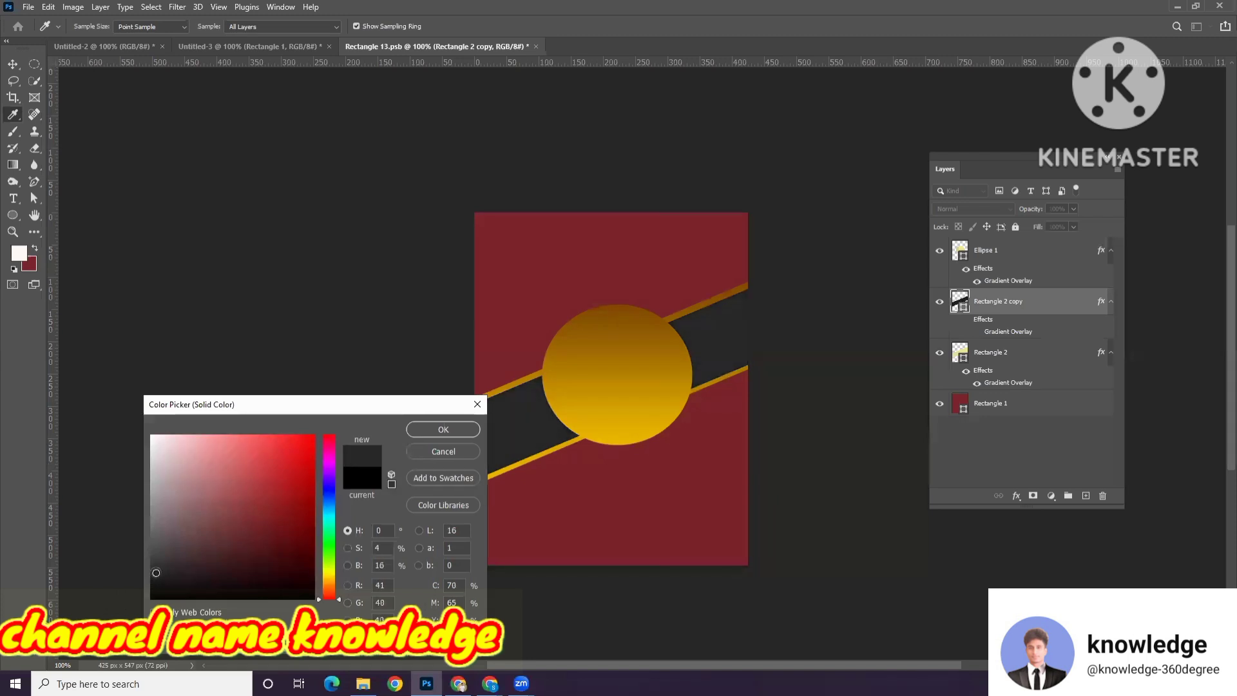
left_click(443, 429)
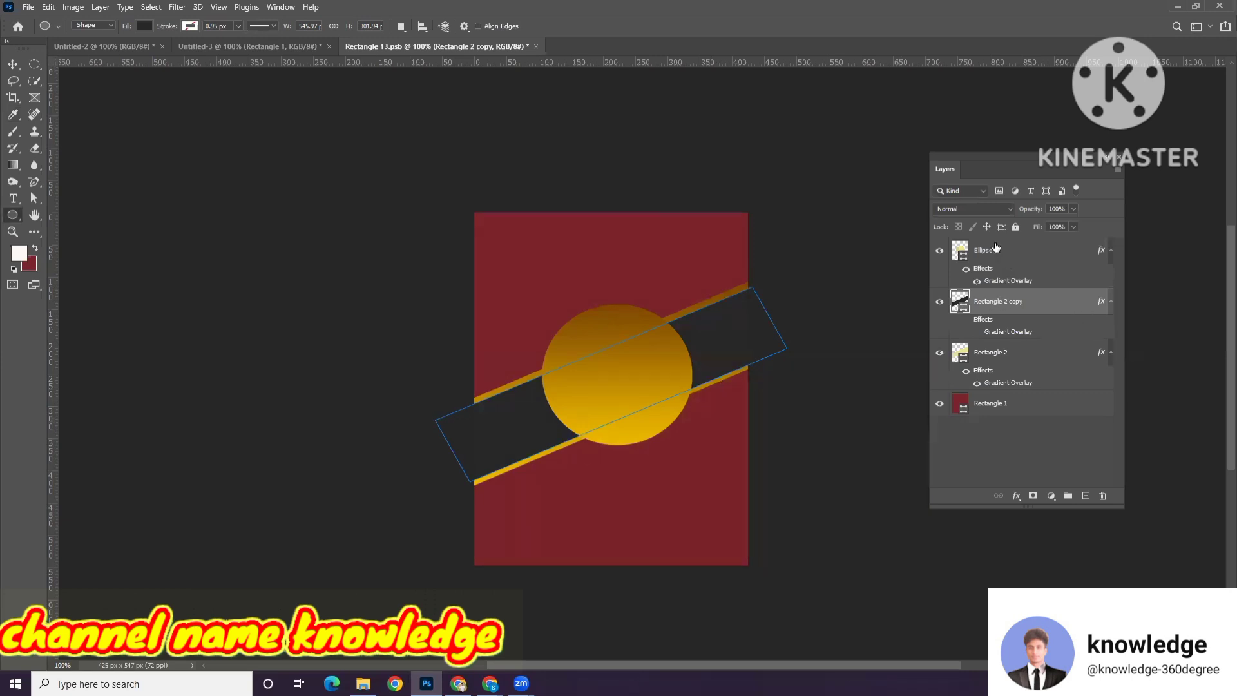
Step: Move the Ellipse 1 layer beneath Rectangle 2 copy so the dark band crosses in front of the circle
left_click_drag(995, 247, 1013, 319)
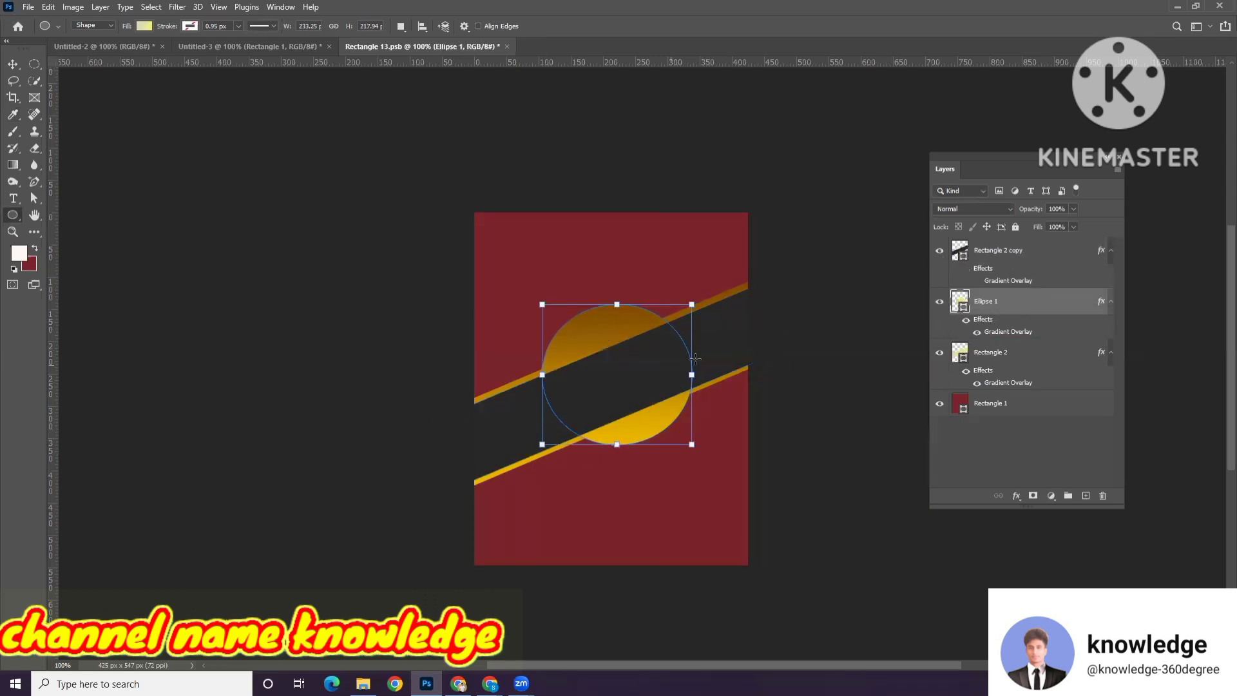
left_click(13, 64)
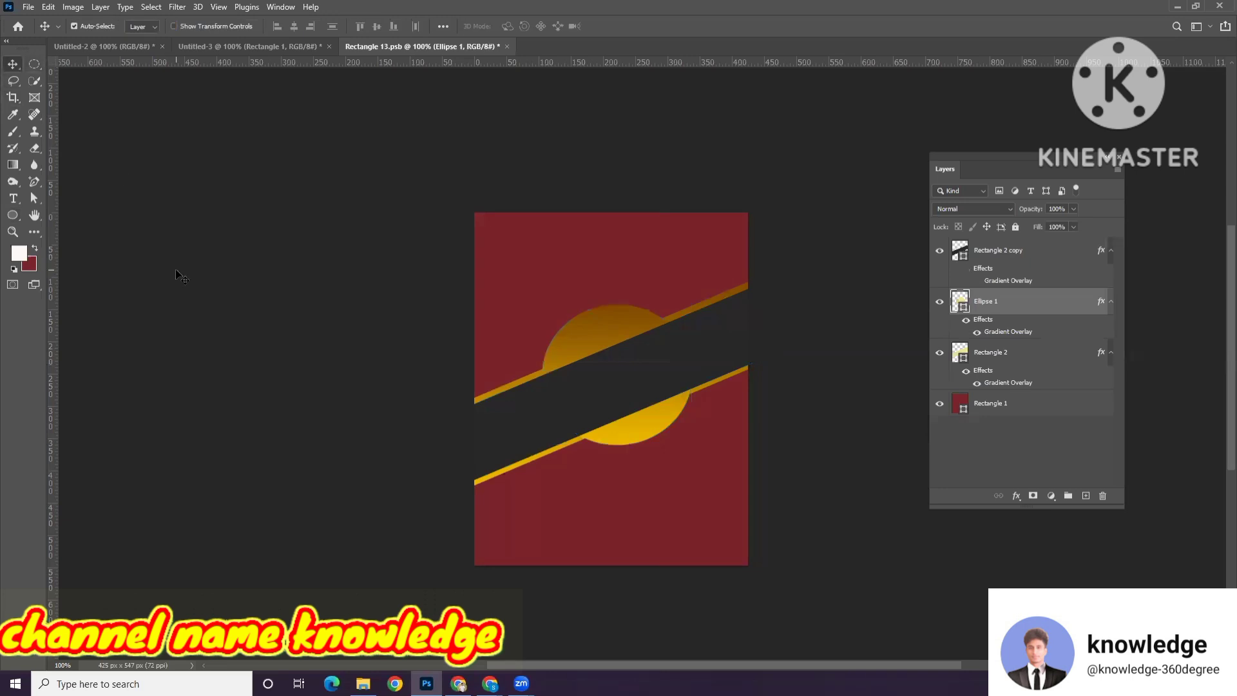
left_click(175, 269)
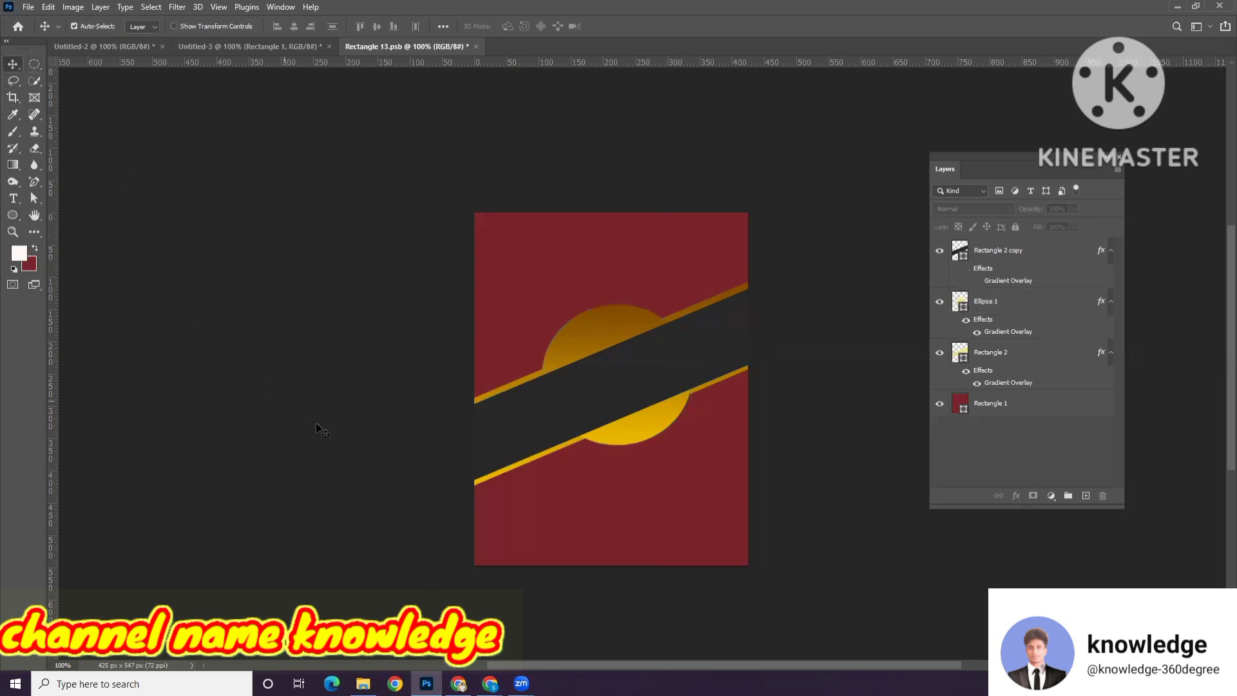
left_click(584, 395)
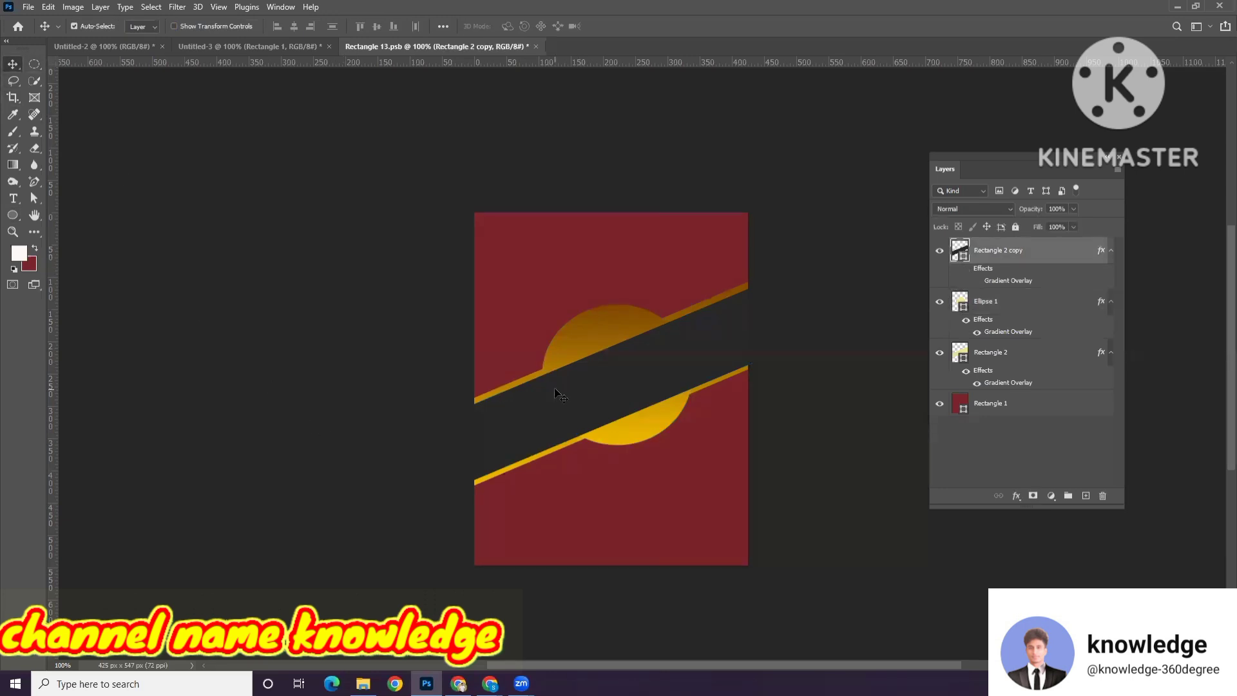
Step: Draw a straight line with the Pen tool in Shape mode along the dark band's upper edge, about 423 by 186 px
left_click(34, 181)
left_click(73, 181)
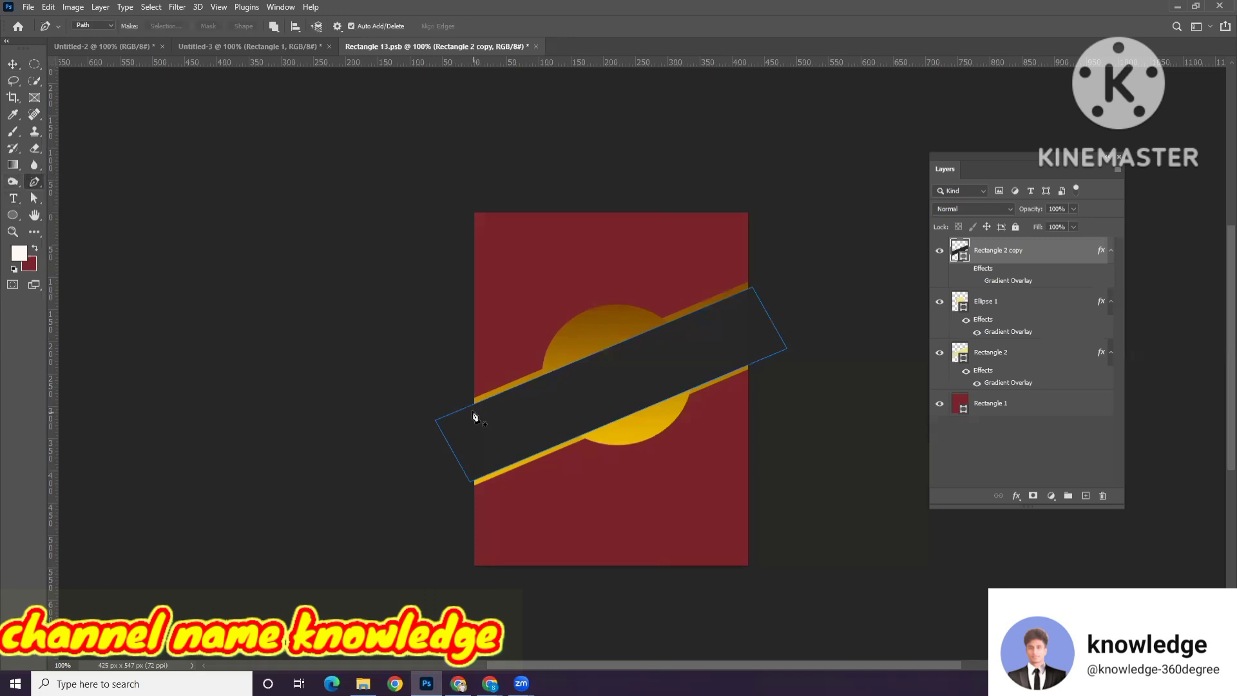
left_click(473, 411)
left_click(90, 37)
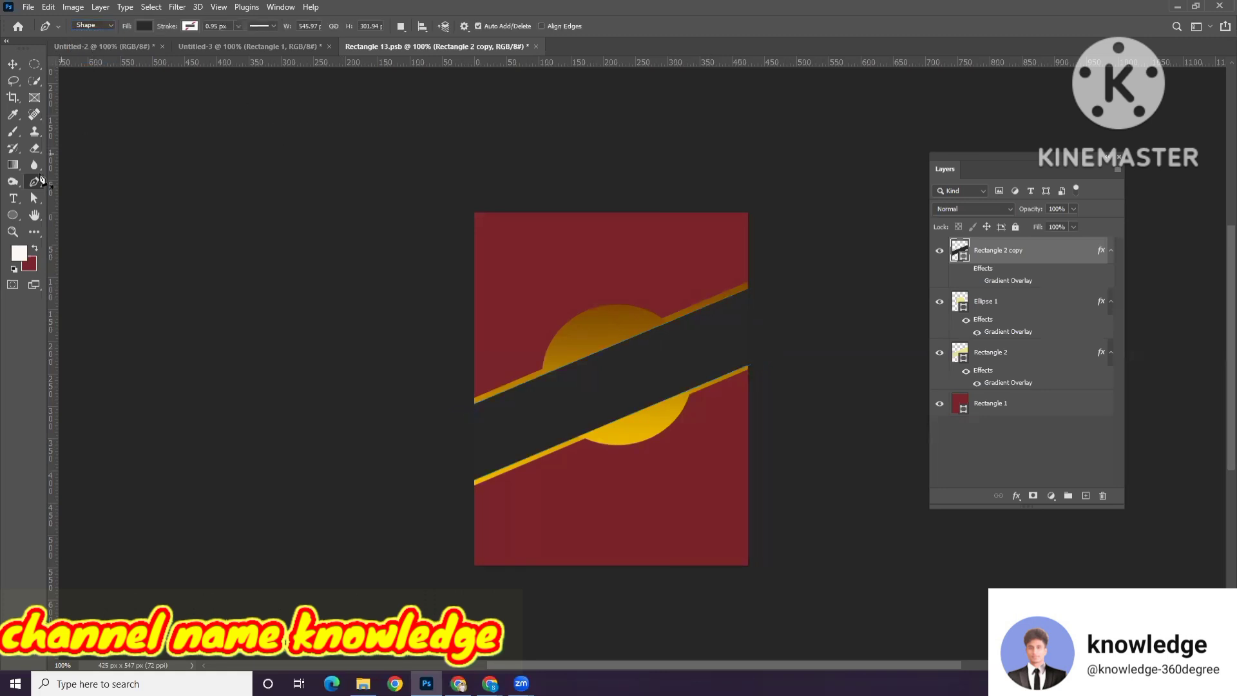
left_click(475, 416)
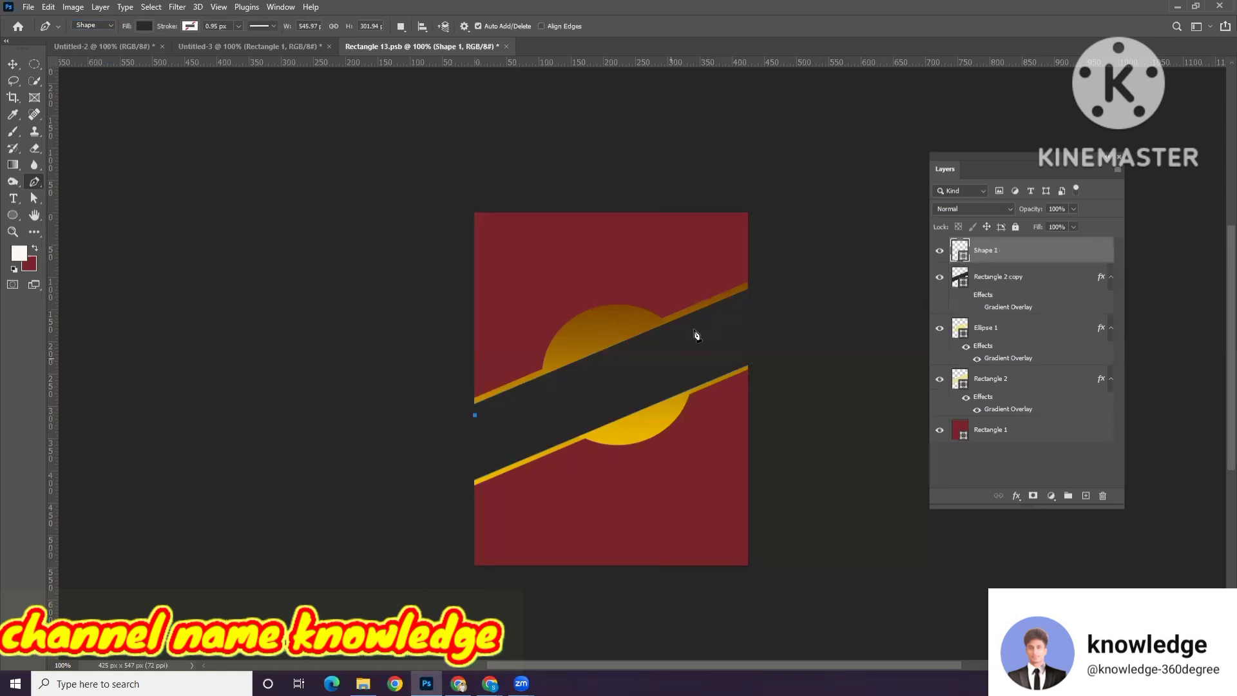
left_click(747, 295)
Step: Remove the line's fill, give it a yellow solid stroke 1.87 px wide, and undo the stray anchor point
left_click(135, 26)
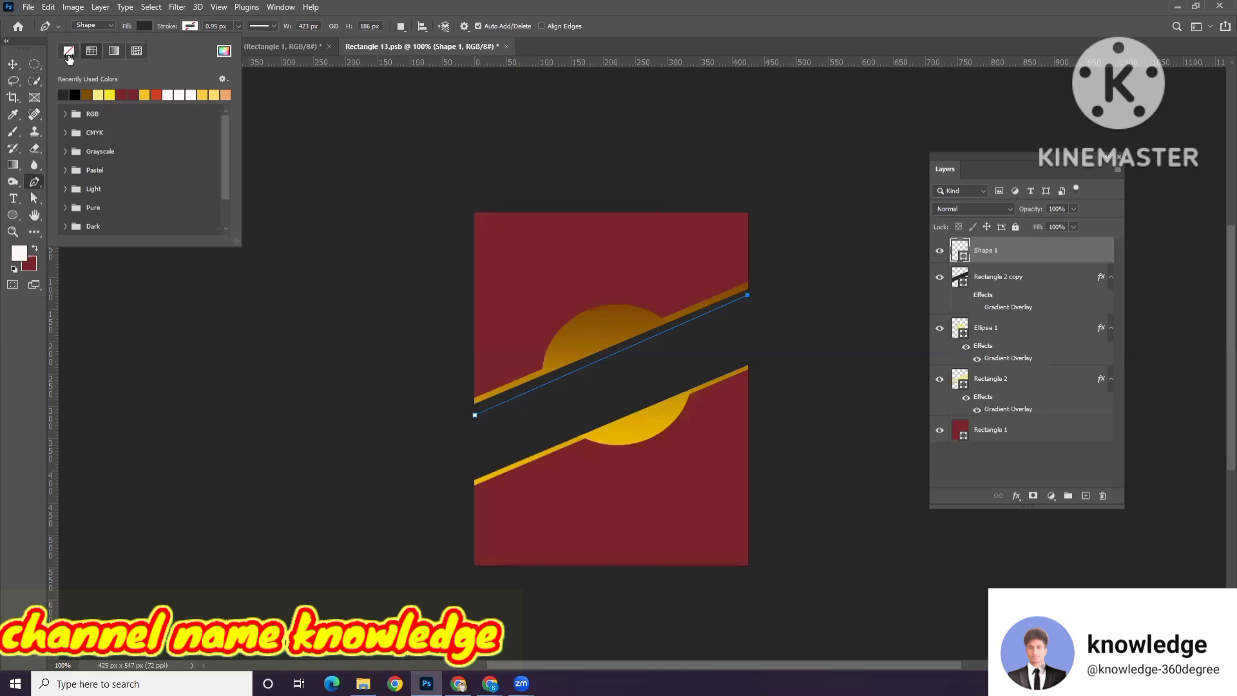
left_click(191, 27)
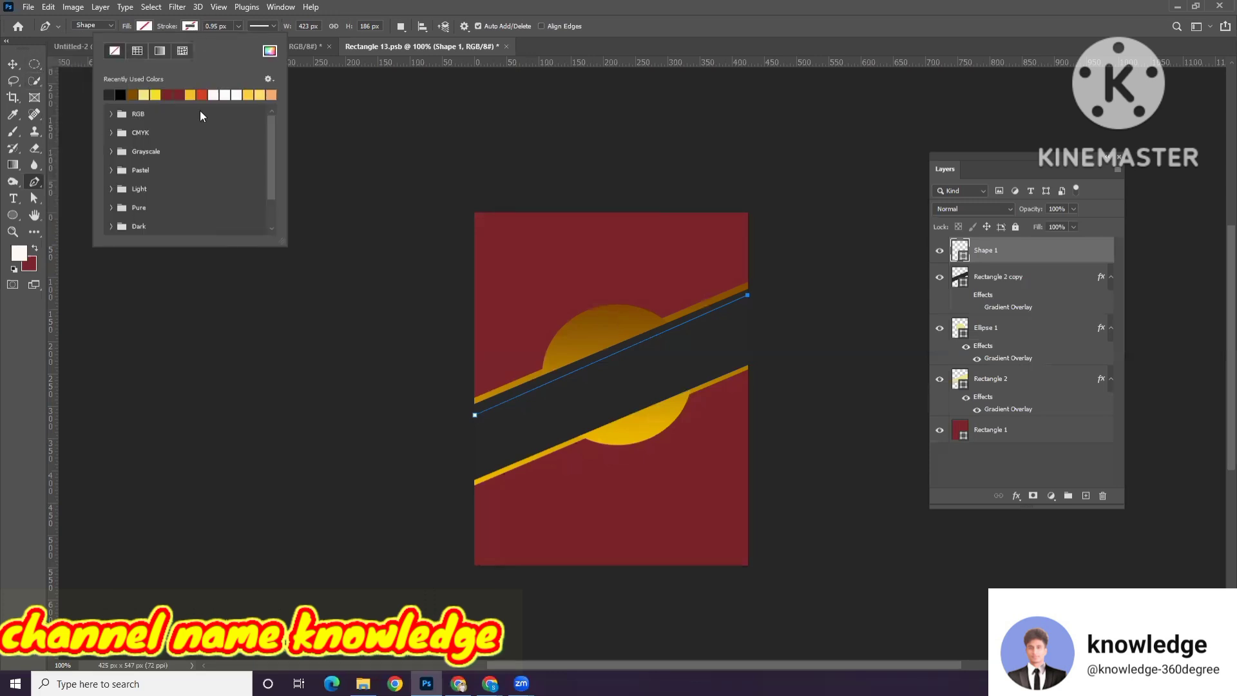
left_click(155, 95)
left_click(239, 26)
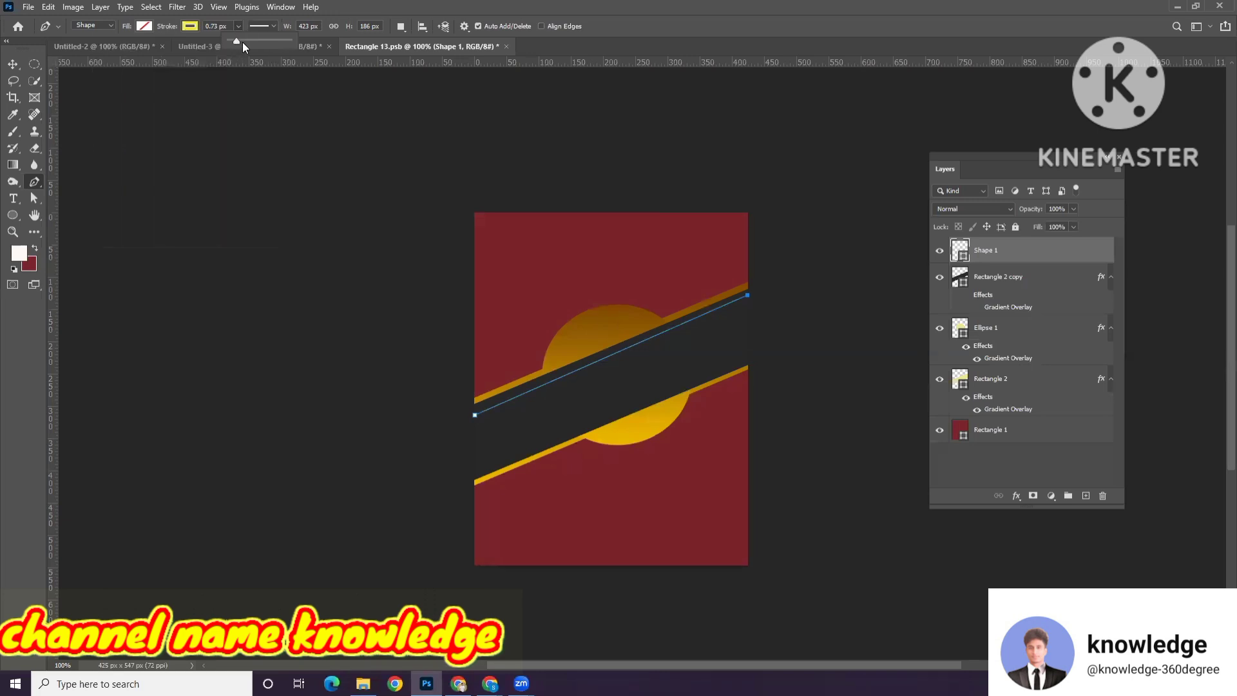
left_click(243, 41)
left_click_drag(244, 41, 240, 41)
left_click(253, 179)
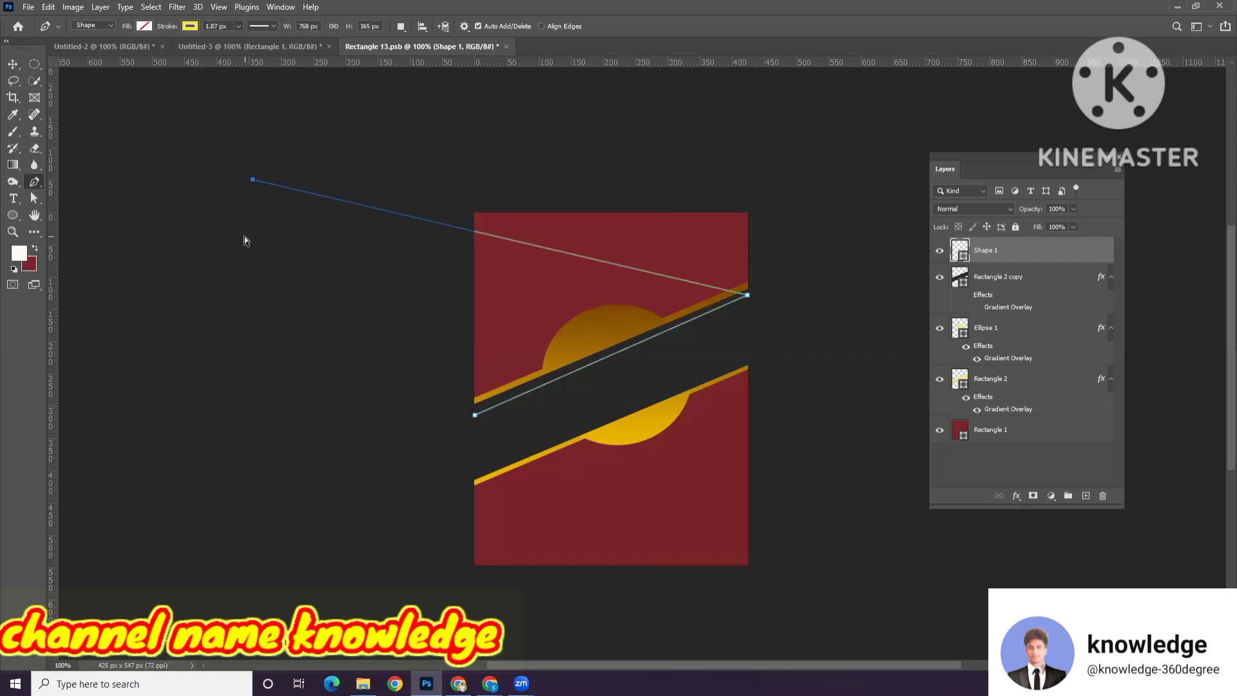
key("ctrl+z")
left_click(13, 64)
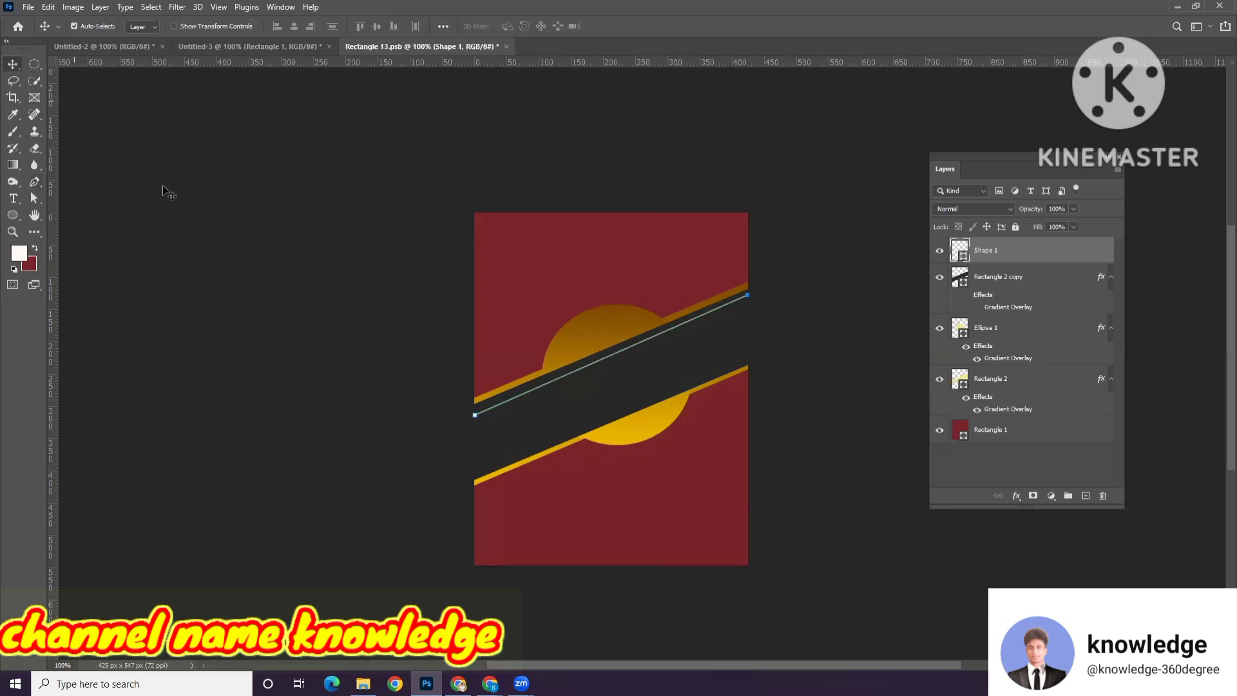
left_click(165, 193)
Step: Duplicate the yellow line and place the copy parallel along the dark band's lower edge
left_click(666, 371, "ctrl")
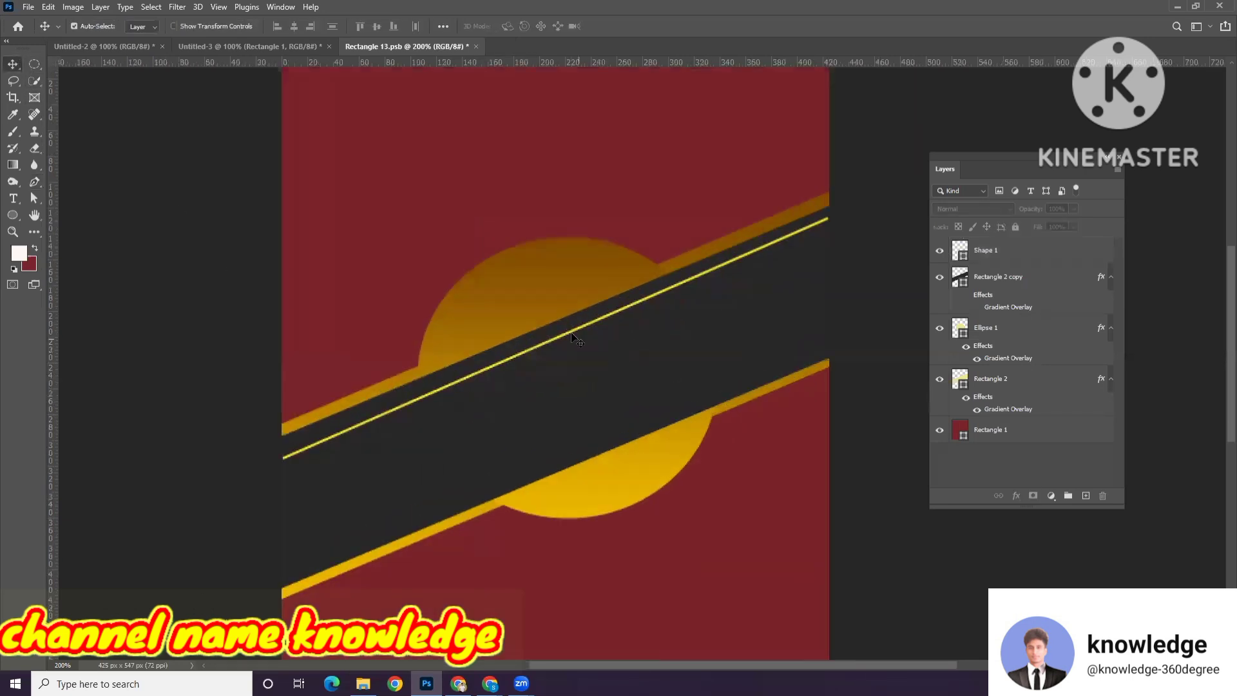
left_click(569, 334)
left_click_drag(569, 334, 574, 452)
key("ctrl+minus")
key("ctrl+minus")
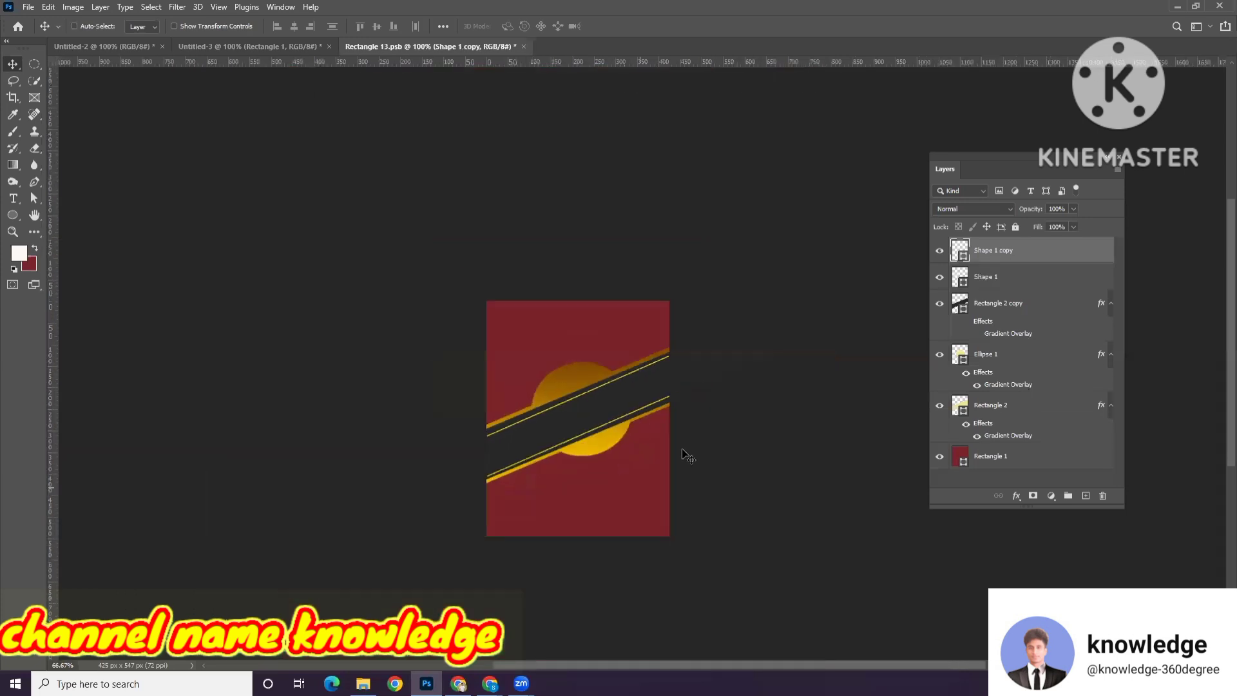
left_click(714, 441, "ctrl")
scroll(629, 457, "up", 1)
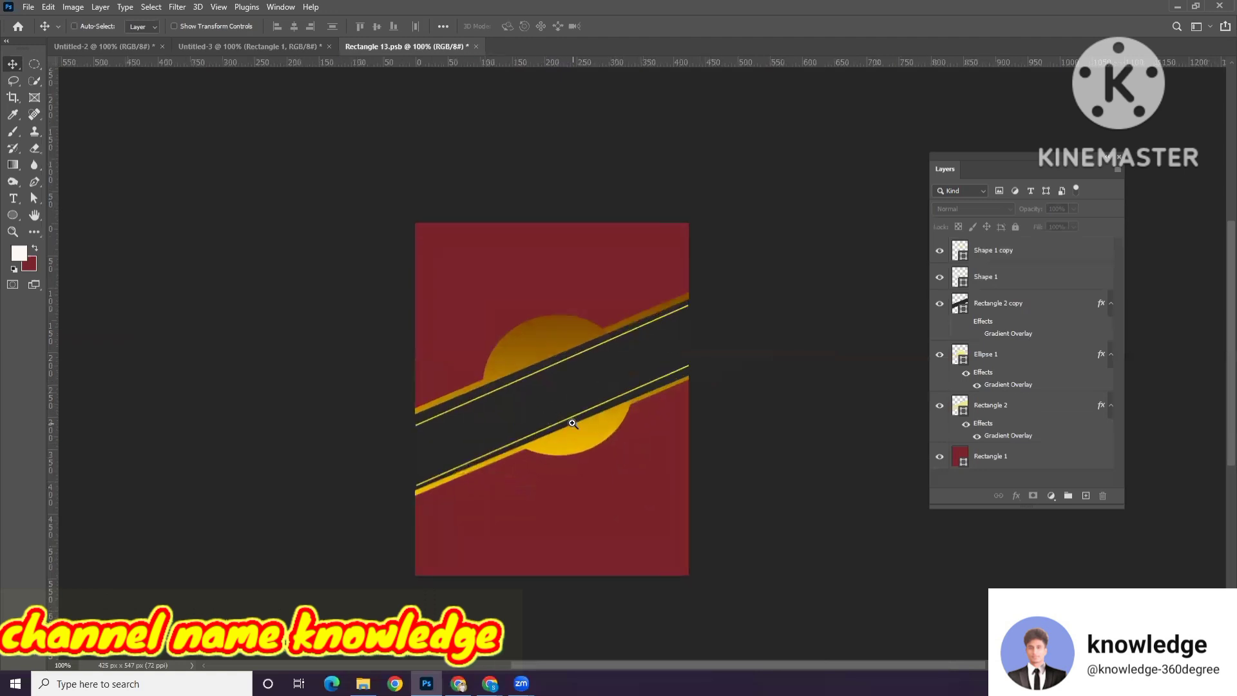
Step: Duplicate the Ellipse 1 layer and scale the copy down about its centre to 86.08%
left_click(572, 423)
left_click(567, 352, "ctrl")
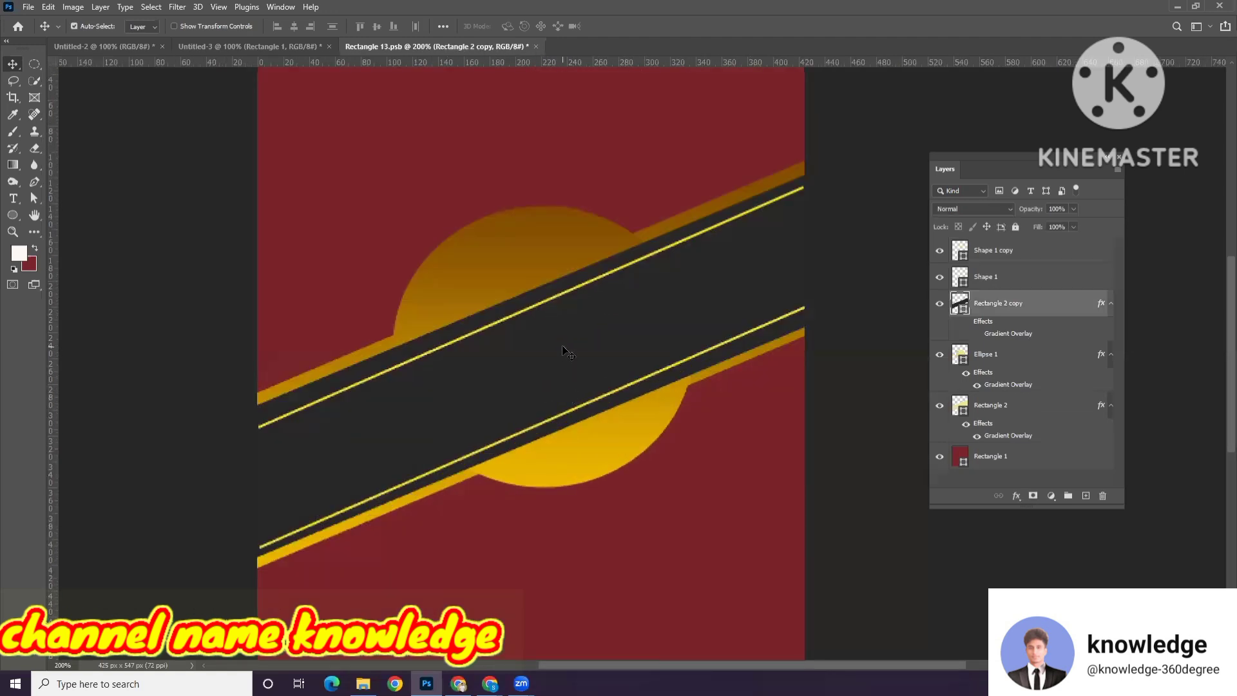
left_click(514, 255, "ctrl")
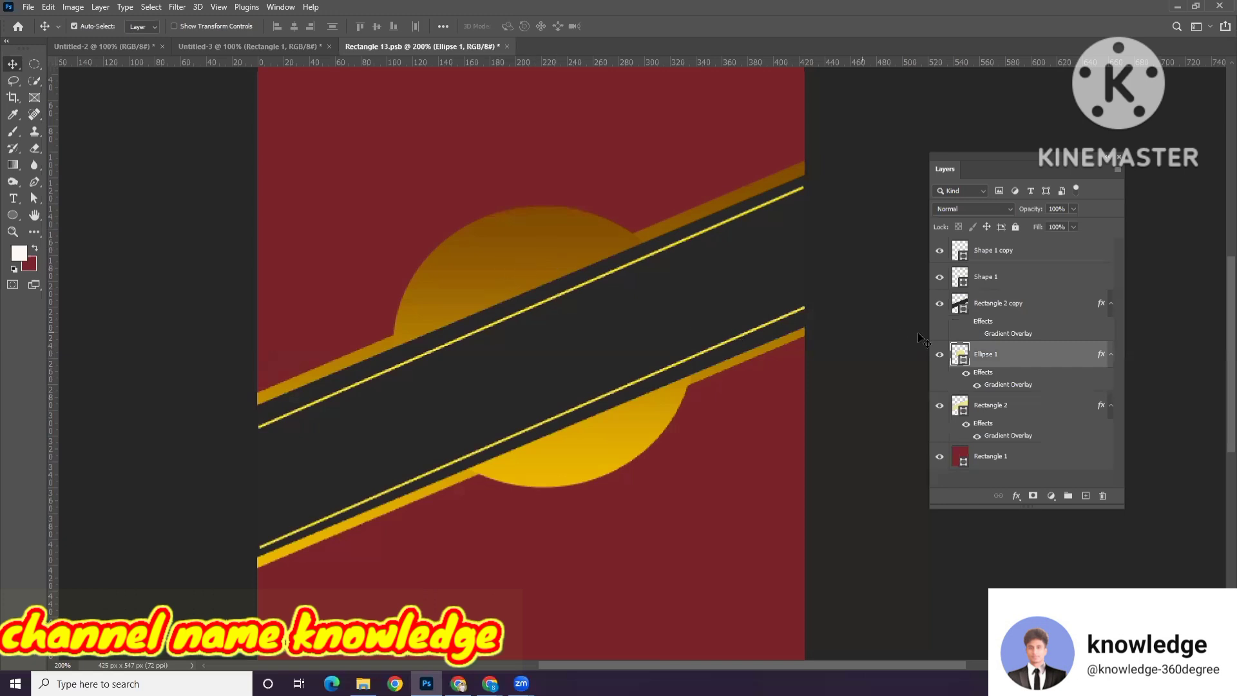
left_click_drag(1040, 356, 1084, 496)
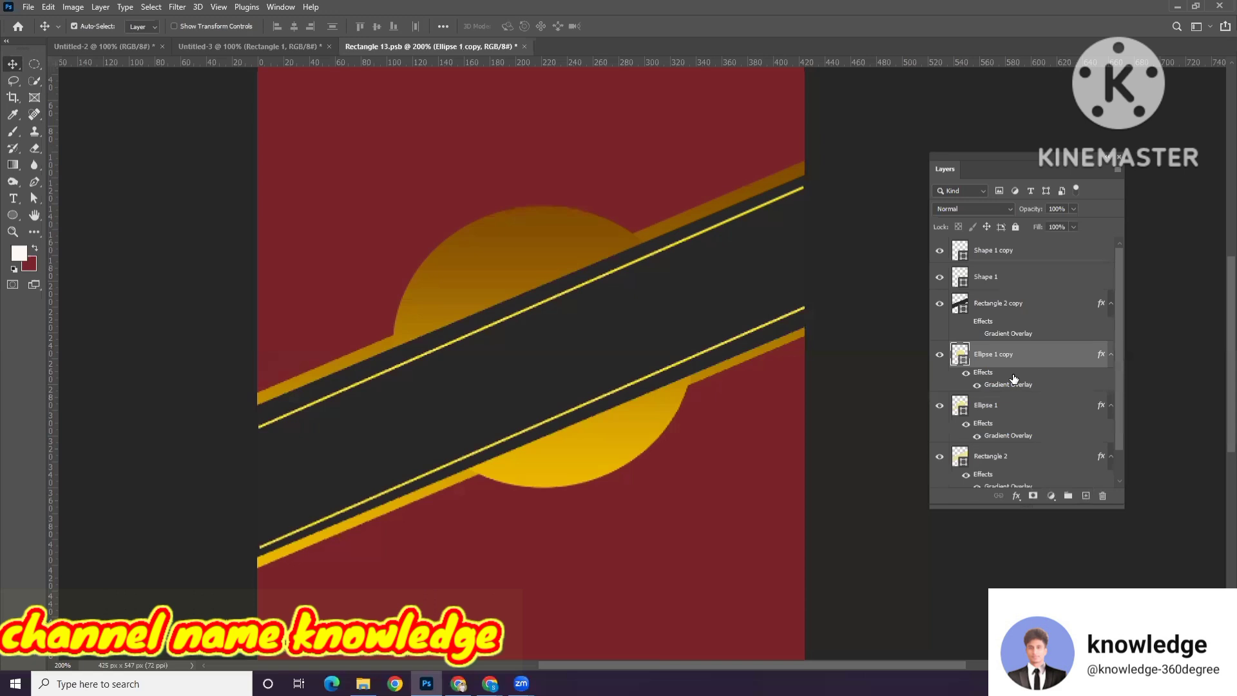
key("ctrl+t")
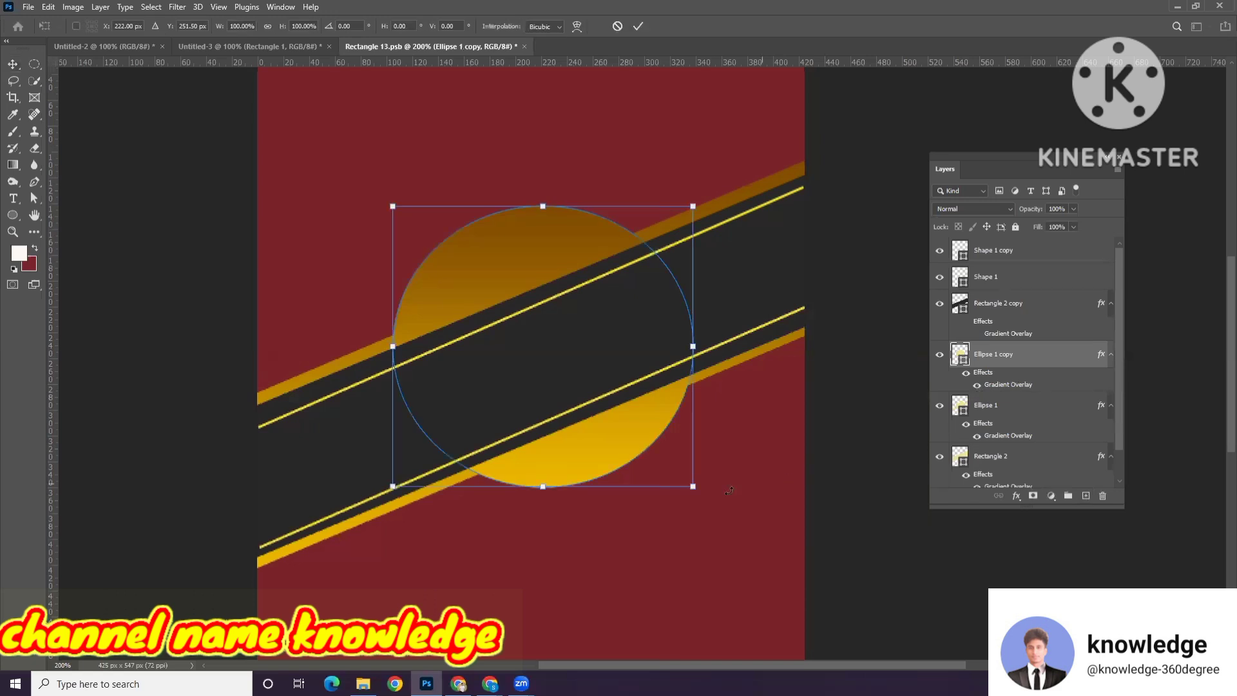
left_click_drag(695, 490, 679, 465)
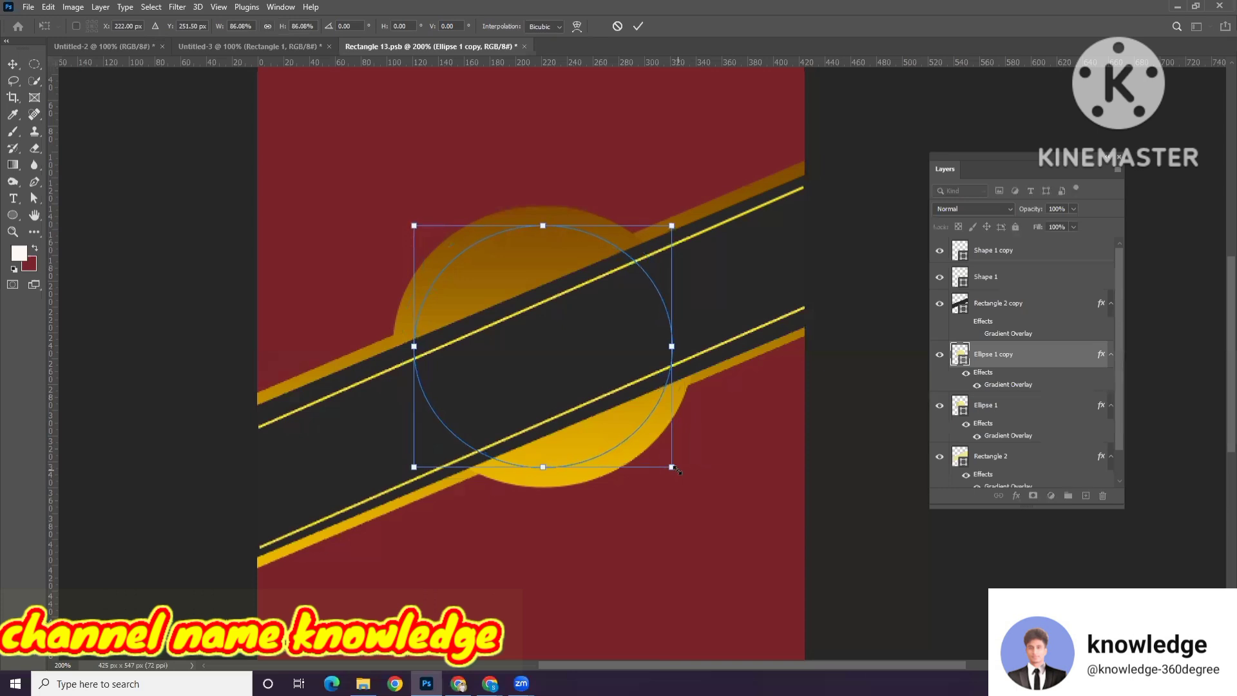
key("Return")
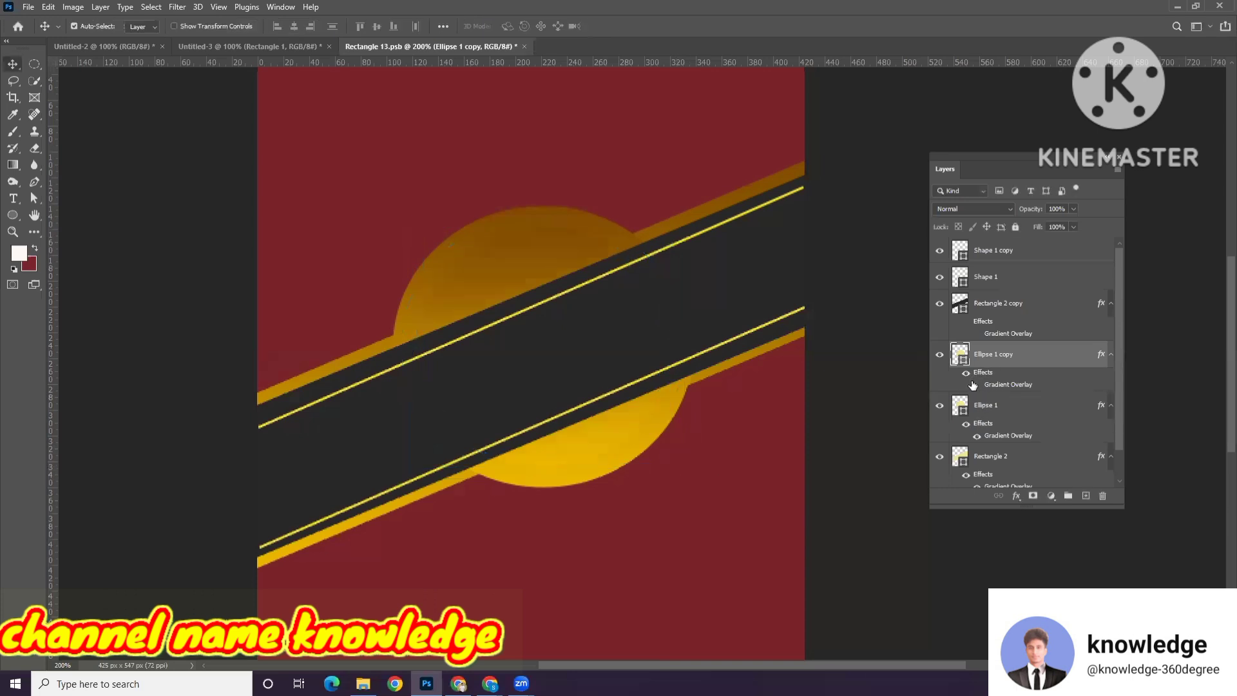
Step: Hide the Gradient Overlay on Ellipse 1 copy and fill the shape with the dark recent colour matching the diagonal band
left_click(972, 384)
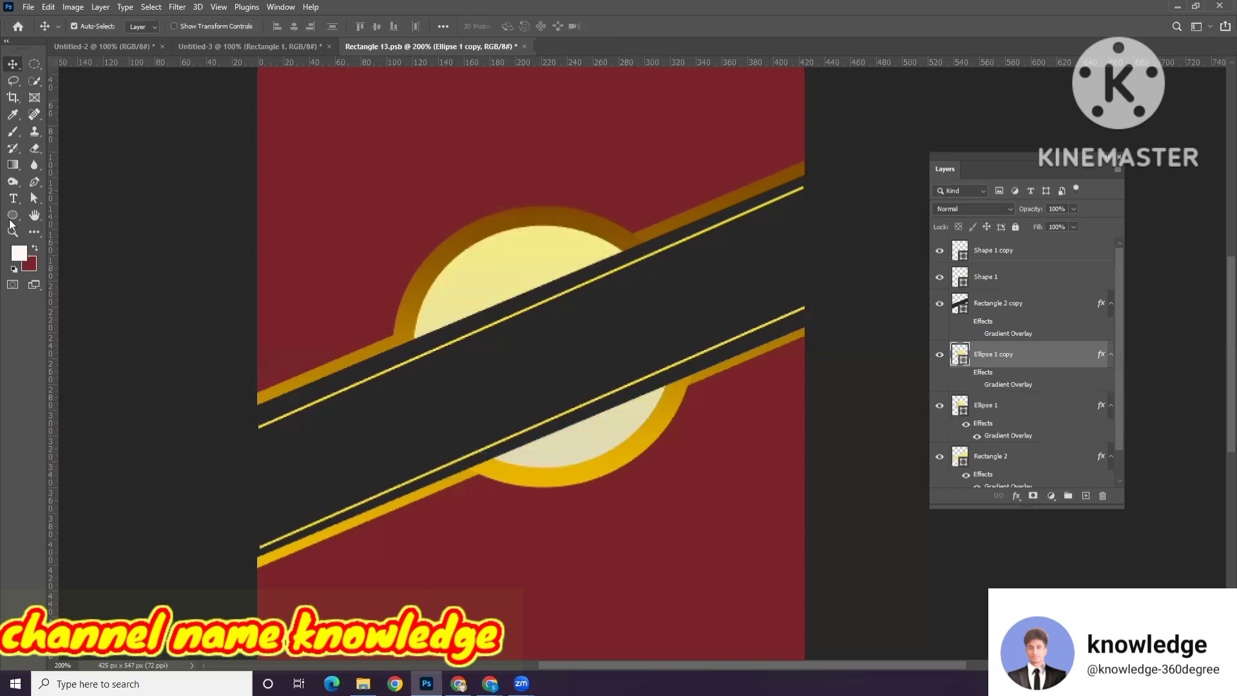
left_click(13, 216)
left_click(143, 26)
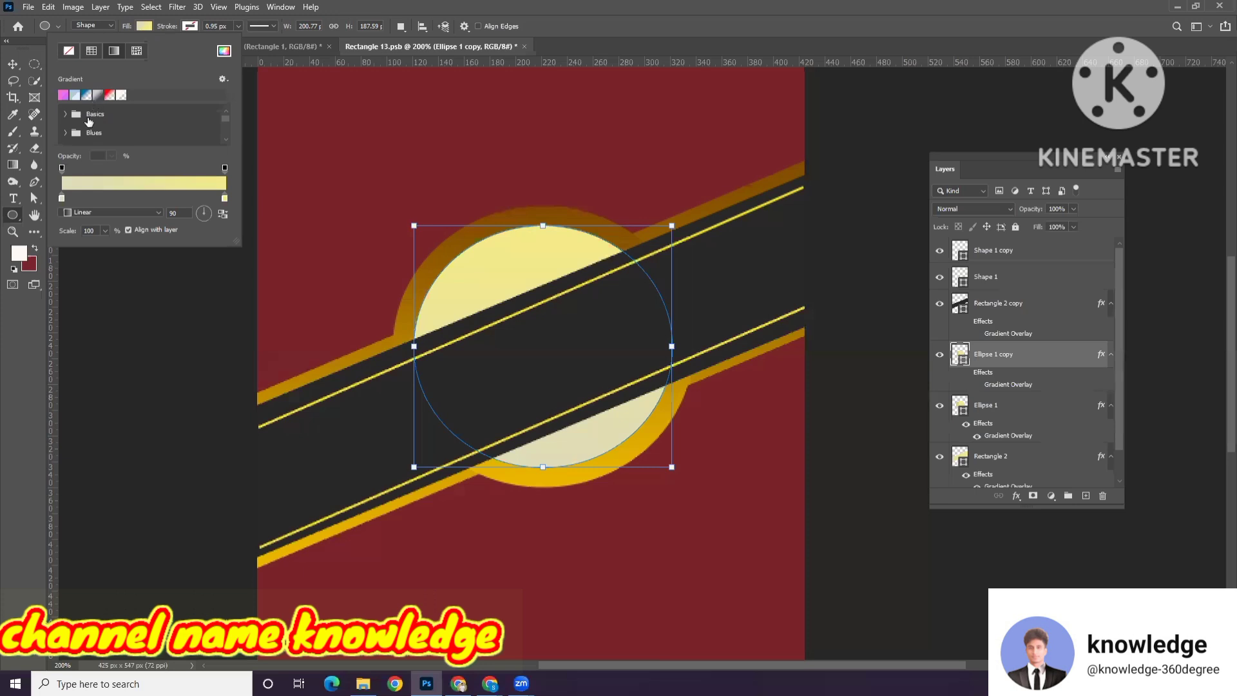
left_click(68, 52)
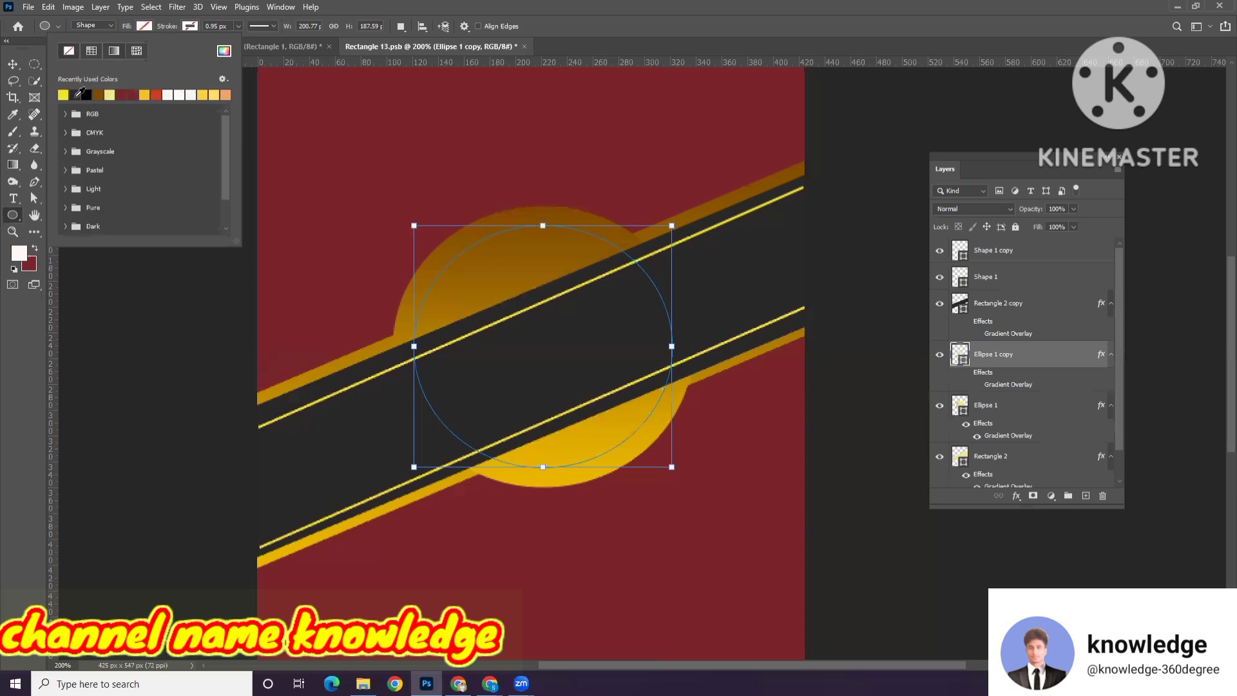
left_click(81, 94)
key("Return")
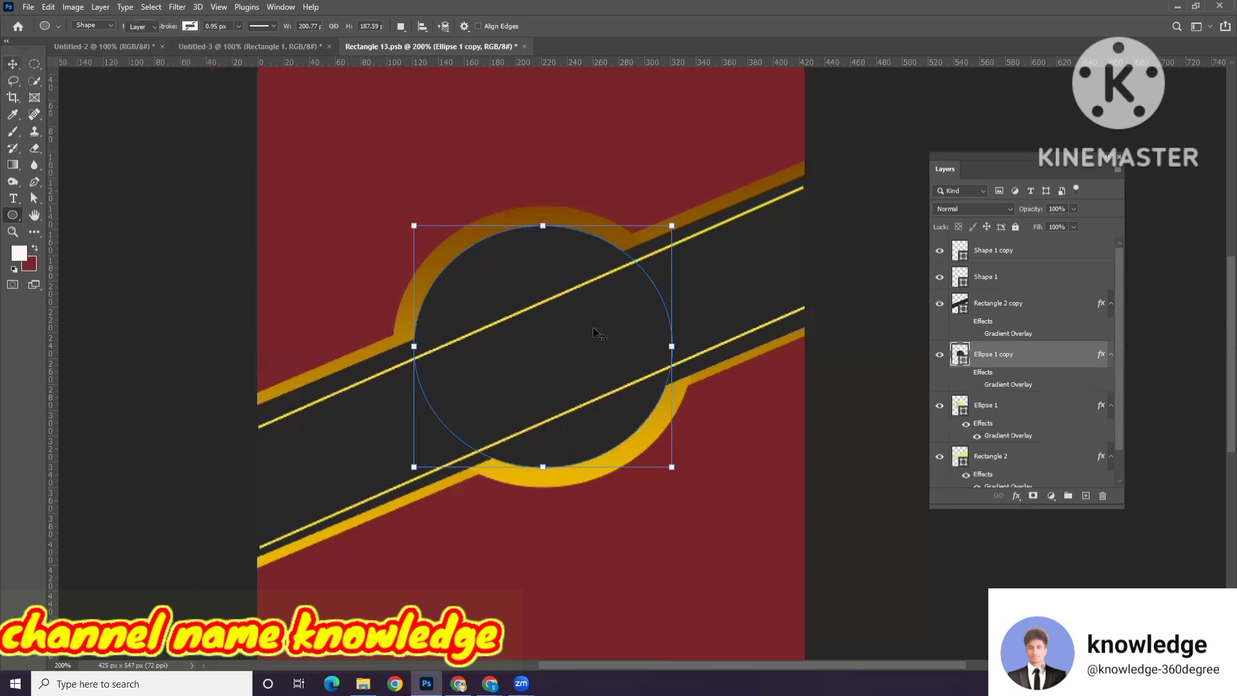
Step: Nudge the lower yellow line, Shape 1 copy, slightly upward
key("v")
key("ctrl+minus")
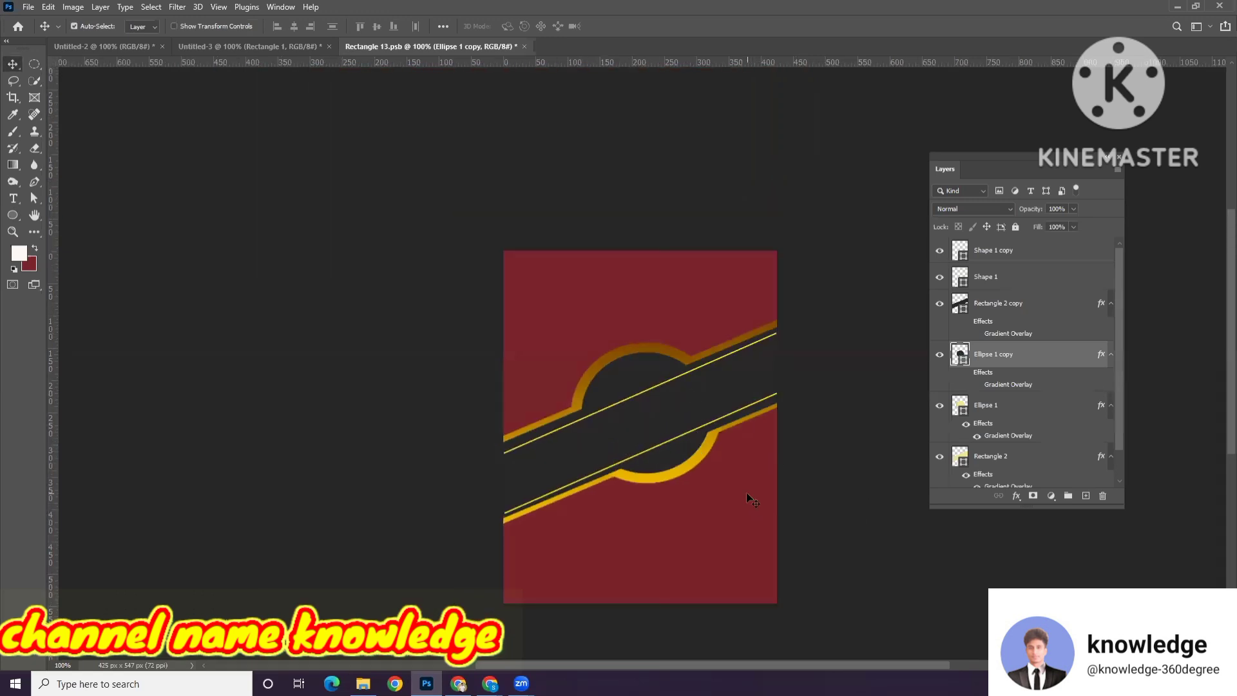
left_click(673, 444)
key("Up")
key("Up")
key("Up")
key("Up")
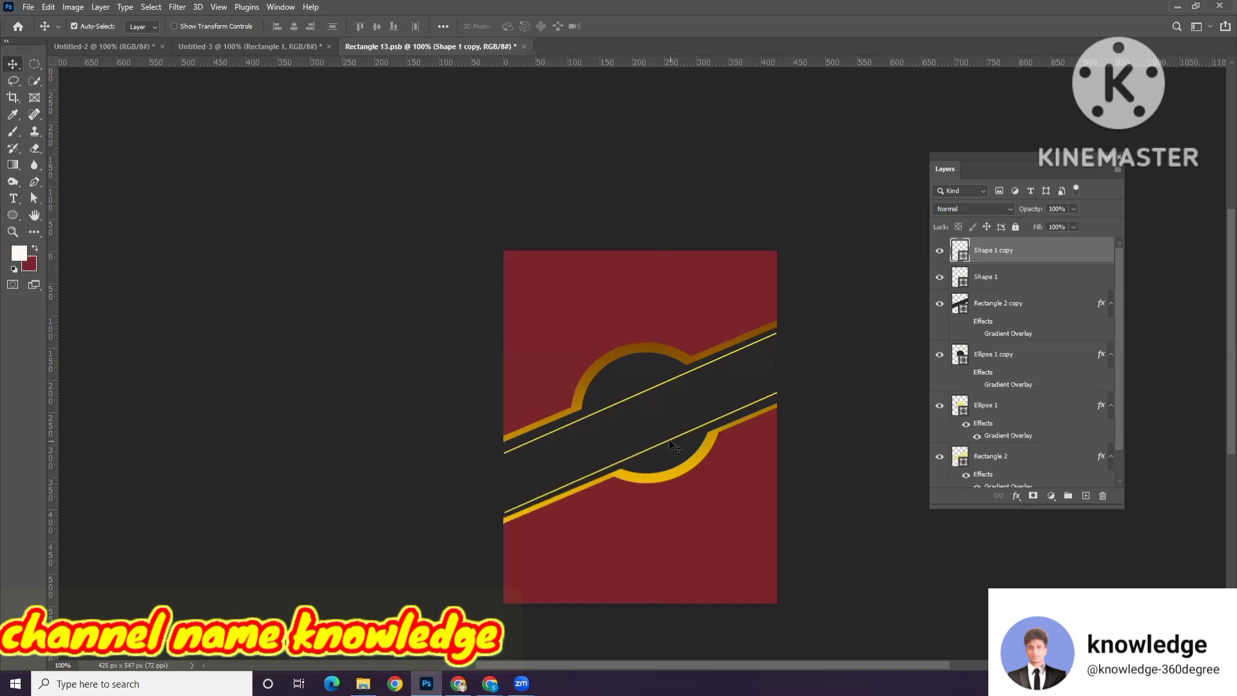
Step: Select the upper yellow line, Shape 1, and nudge it about 1 px upward
left_click(650, 390)
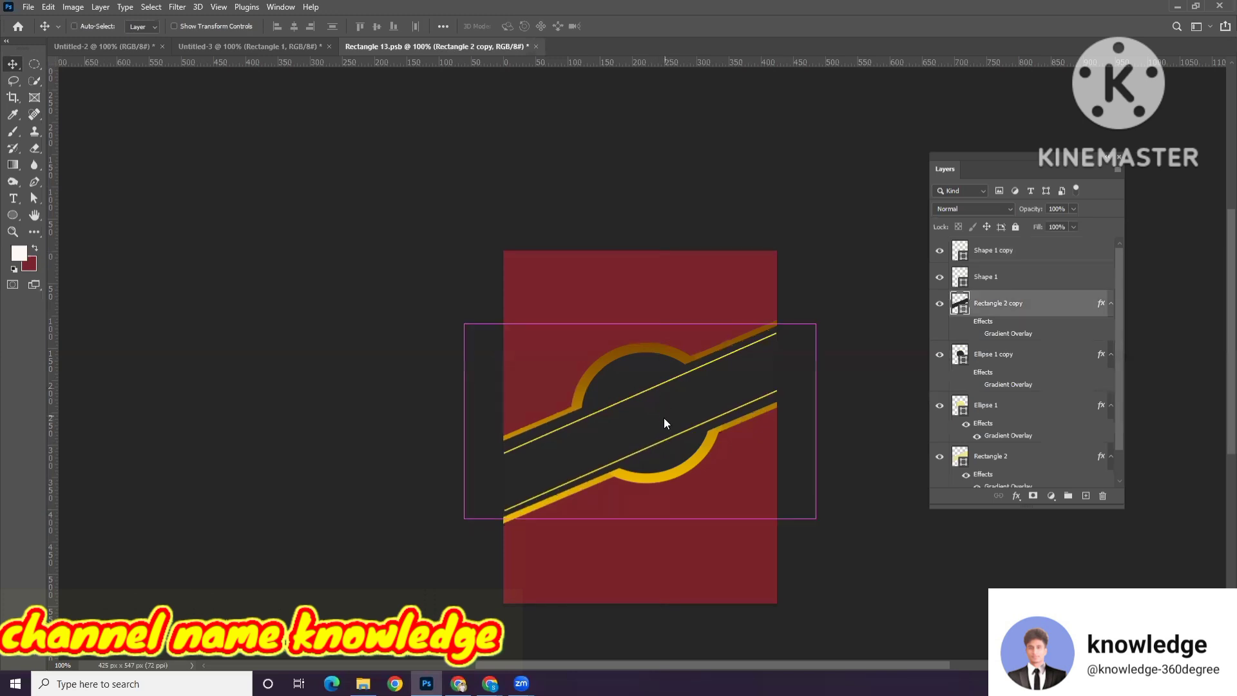
scroll(664, 418, "up", 1)
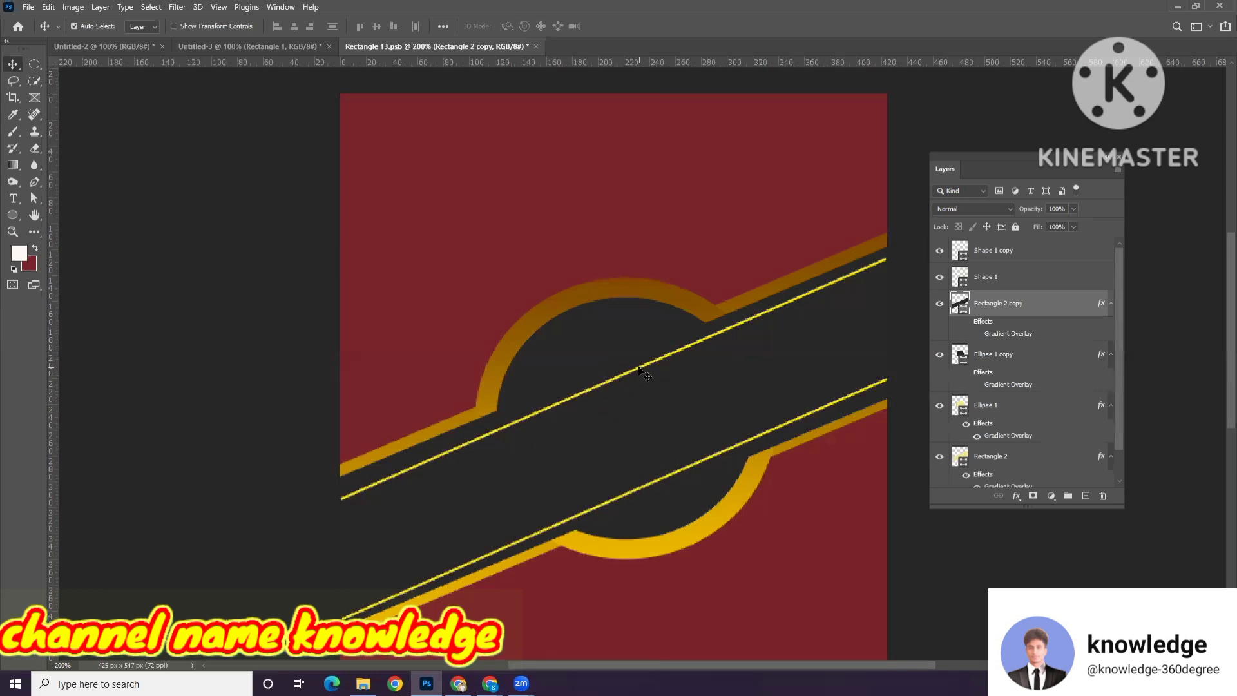
left_click(922, 477)
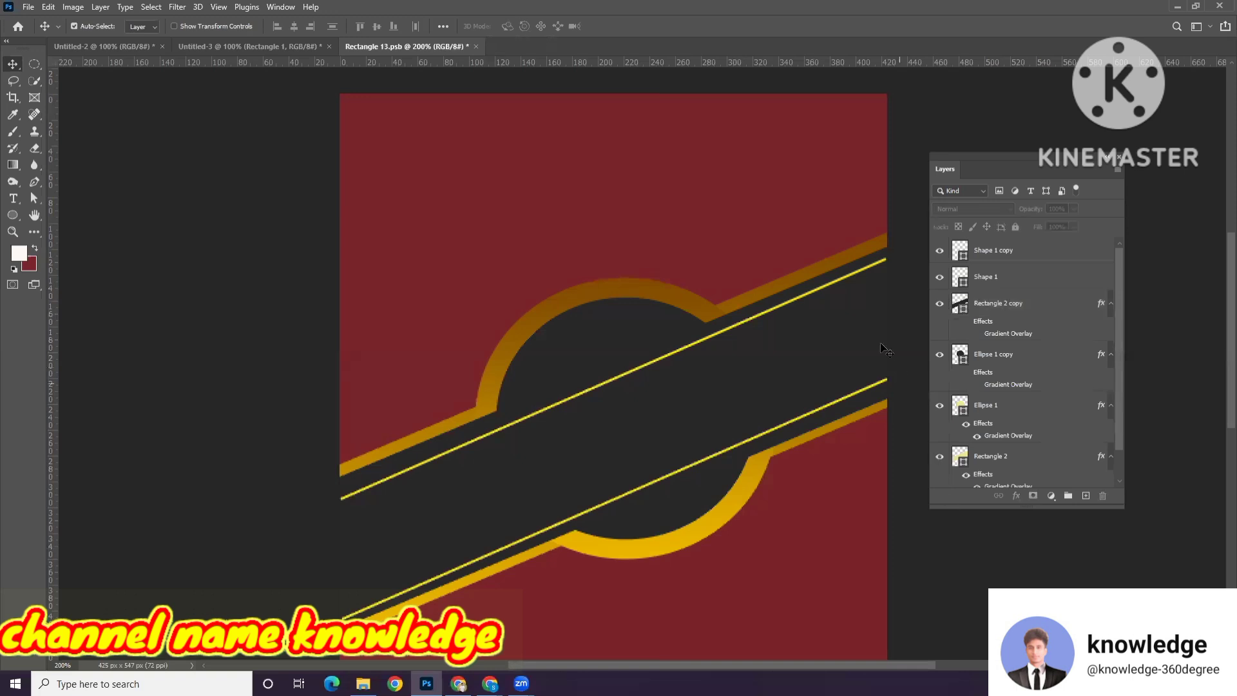
left_click(833, 284)
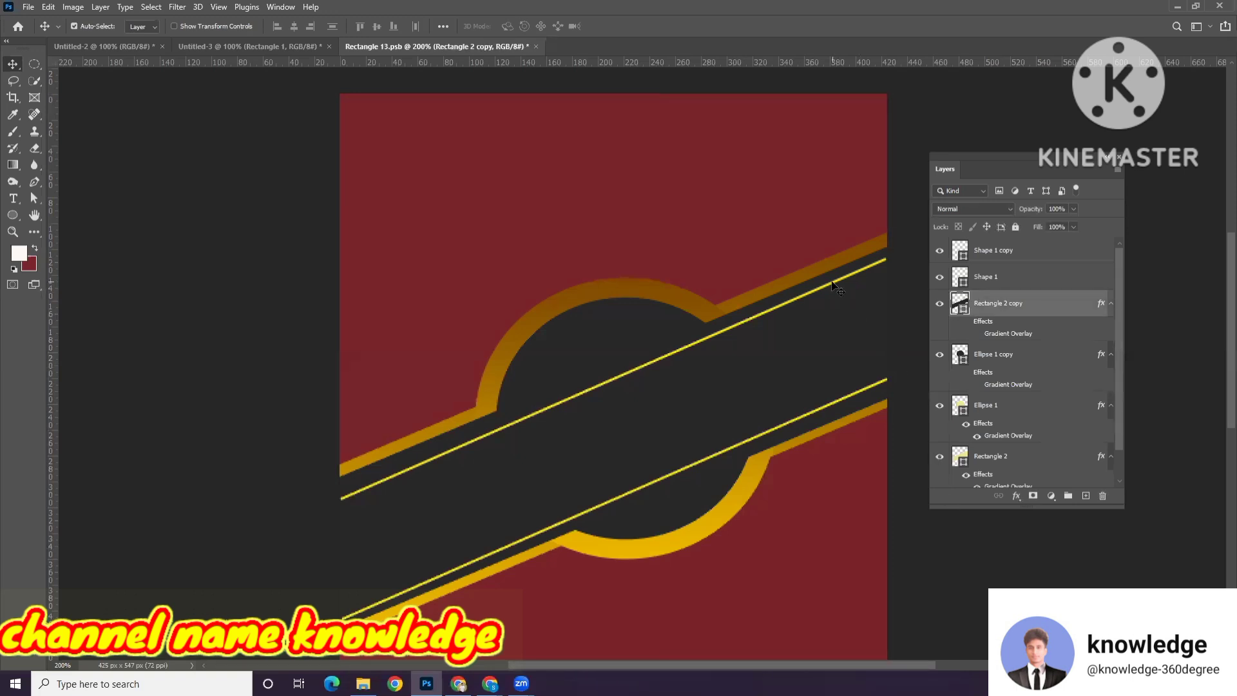
left_click(938, 625)
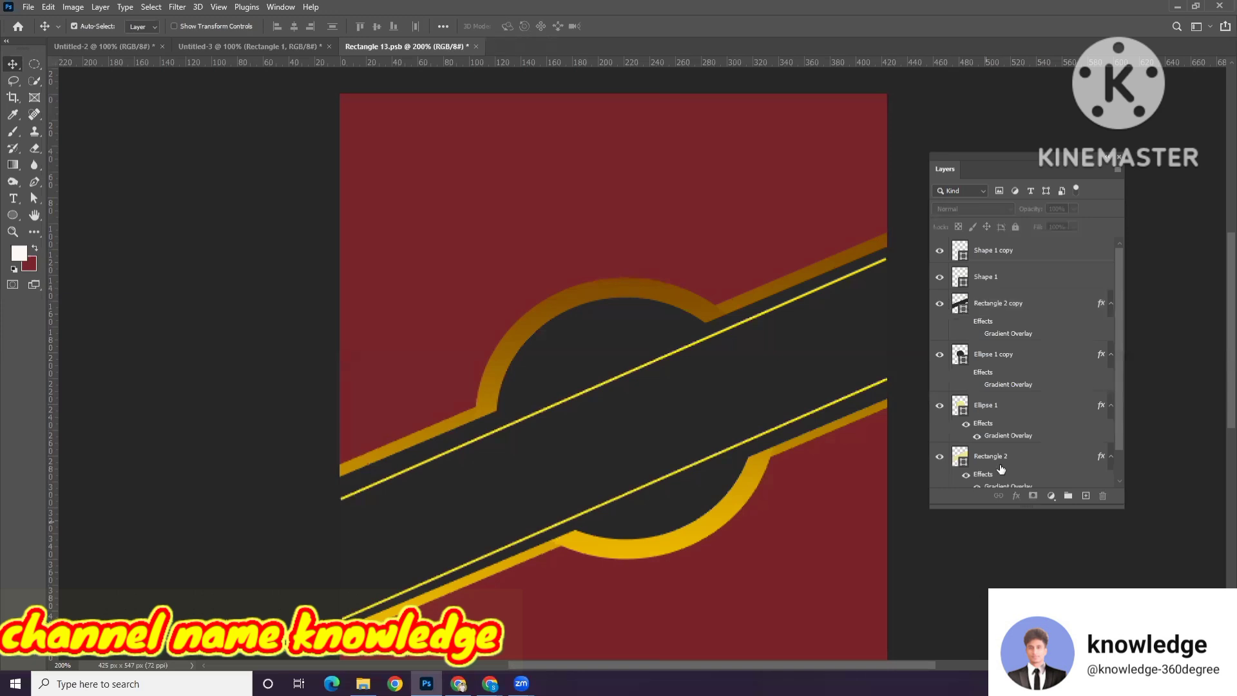
left_click(998, 280)
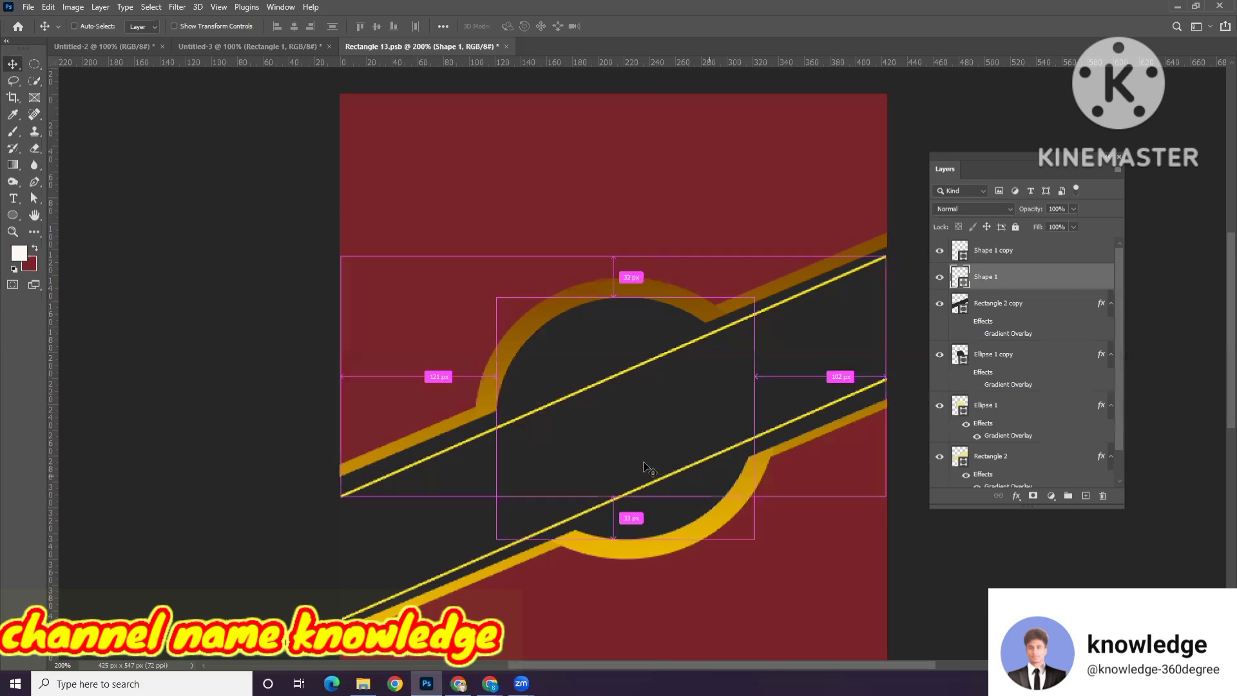
key("ctrl+minus")
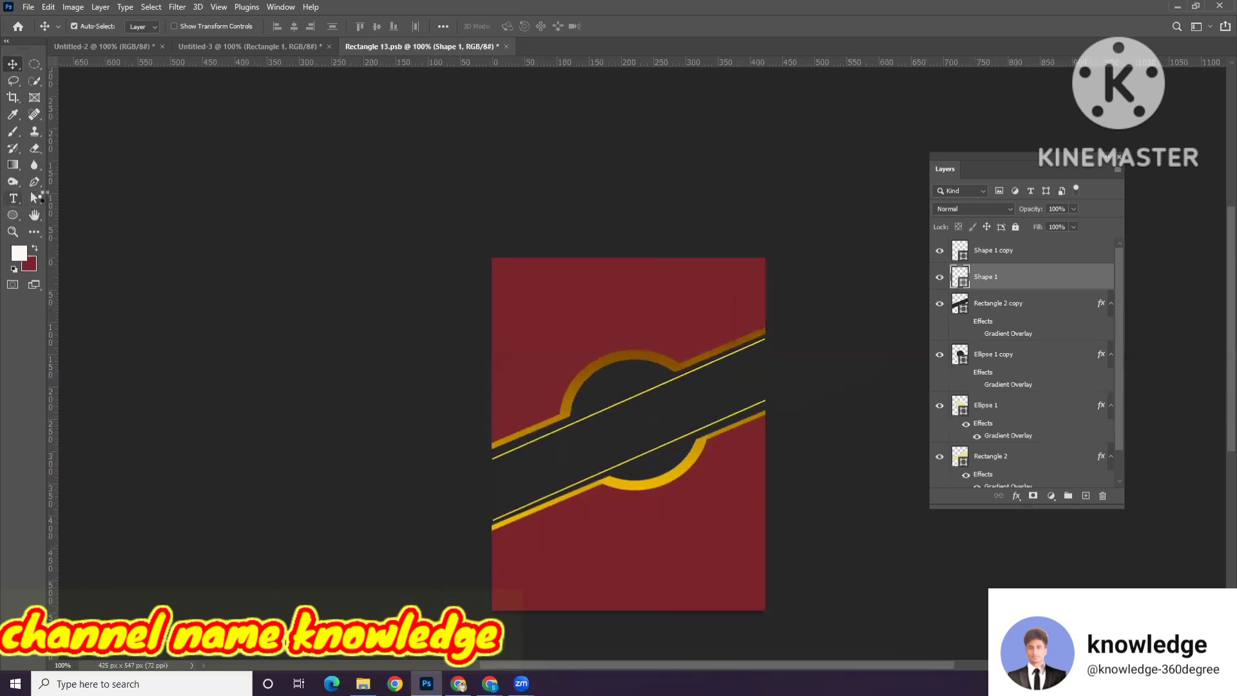
Step: Add the horizontal text "MAGIC" above the circle and colour it off-white
left_click(14, 199)
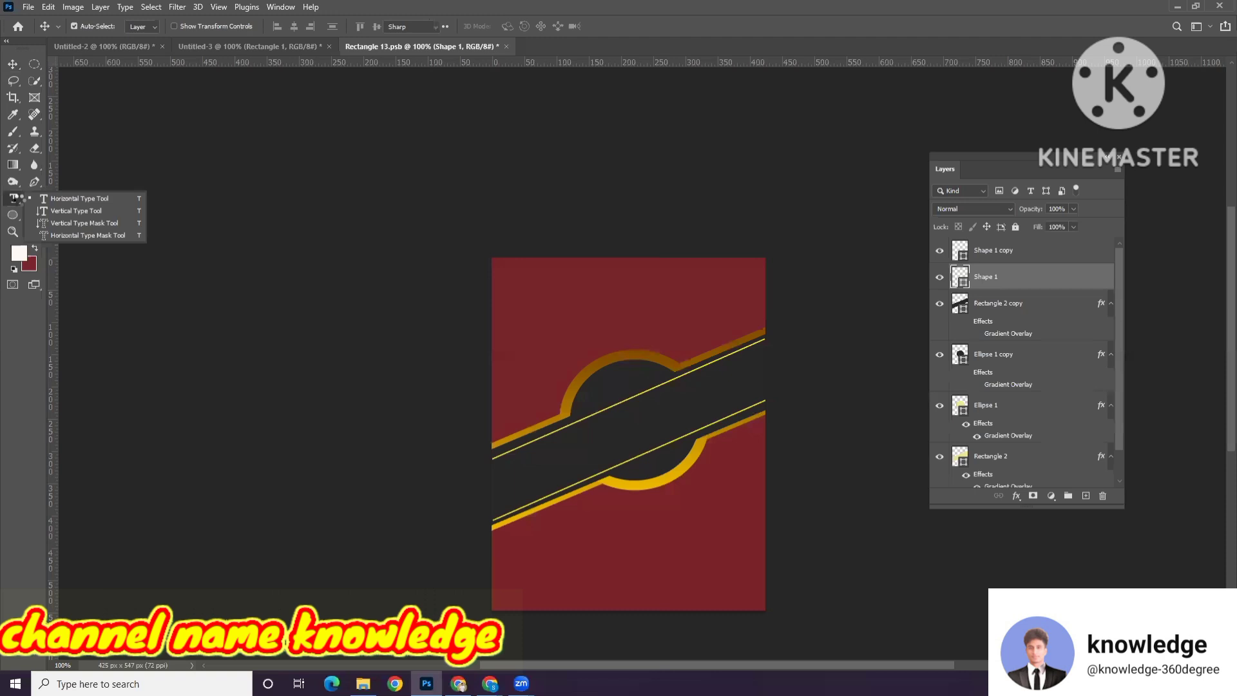
left_click(66, 198)
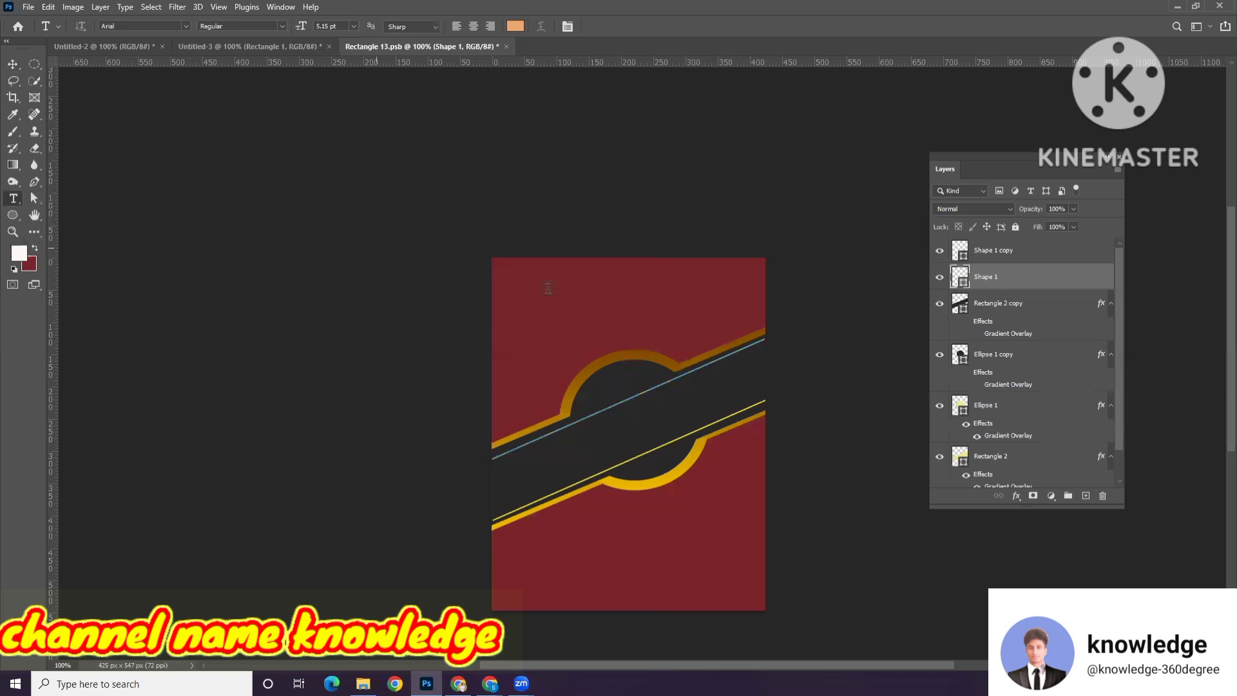
left_click(523, 312)
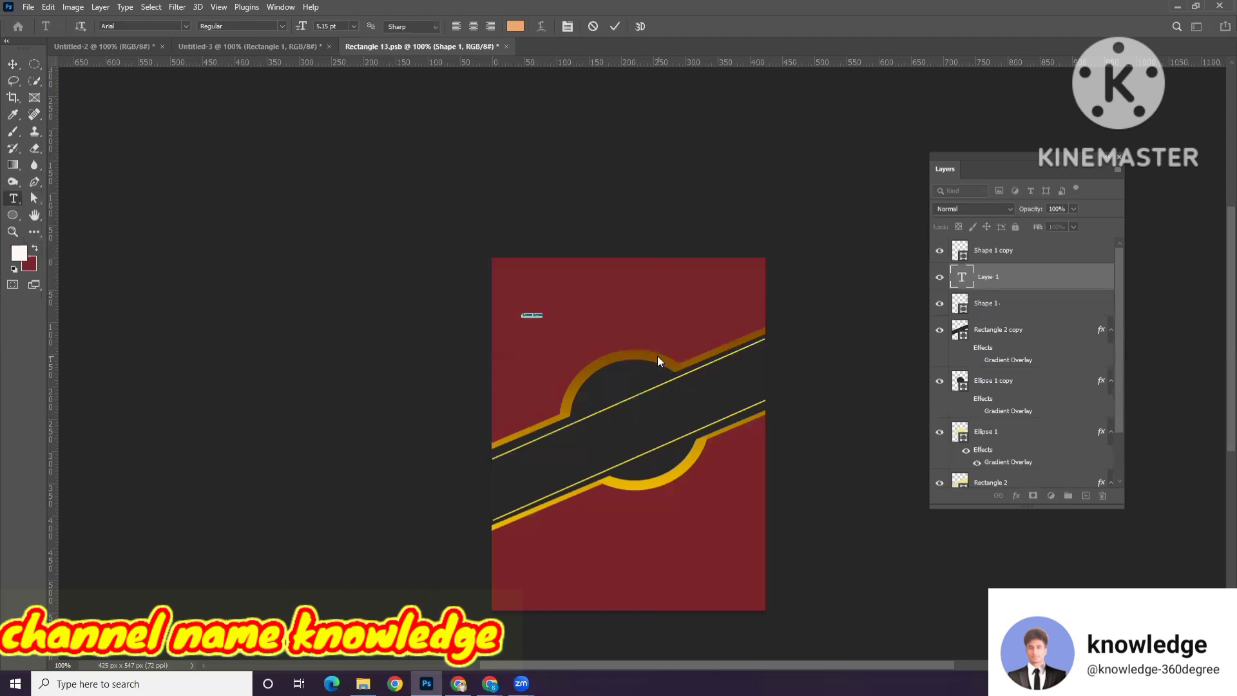
type("kn")
key("ctrl+a")
left_click(515, 26)
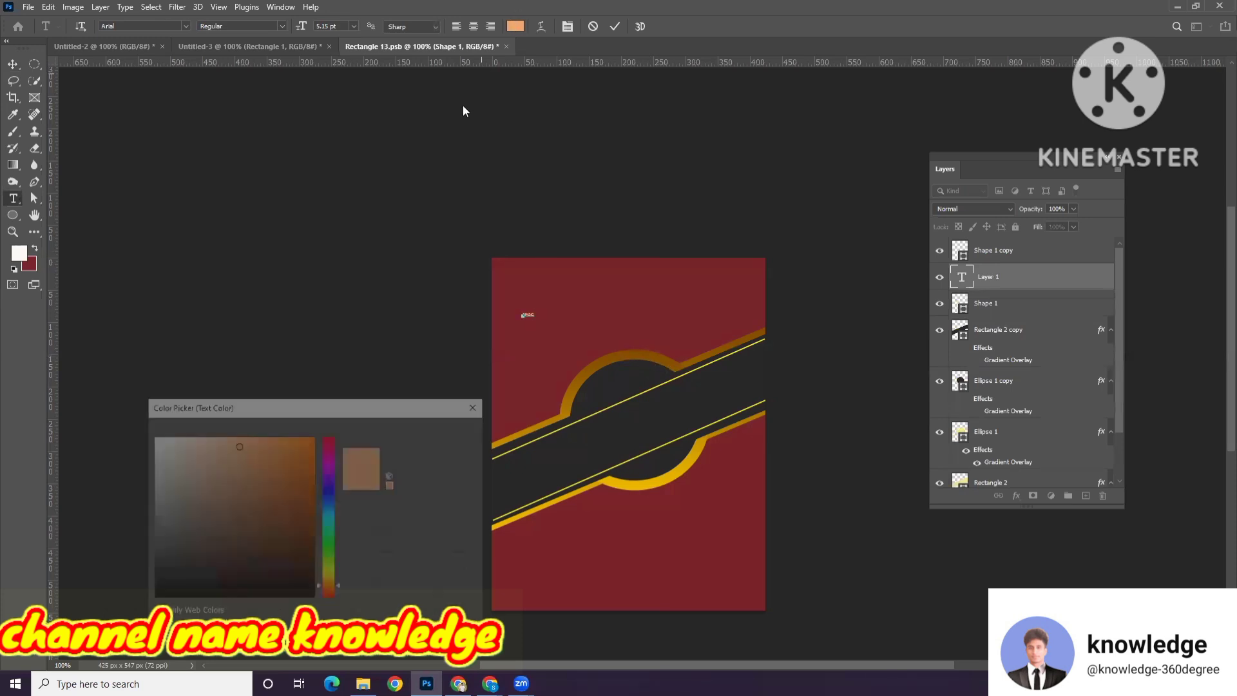
left_click(152, 440)
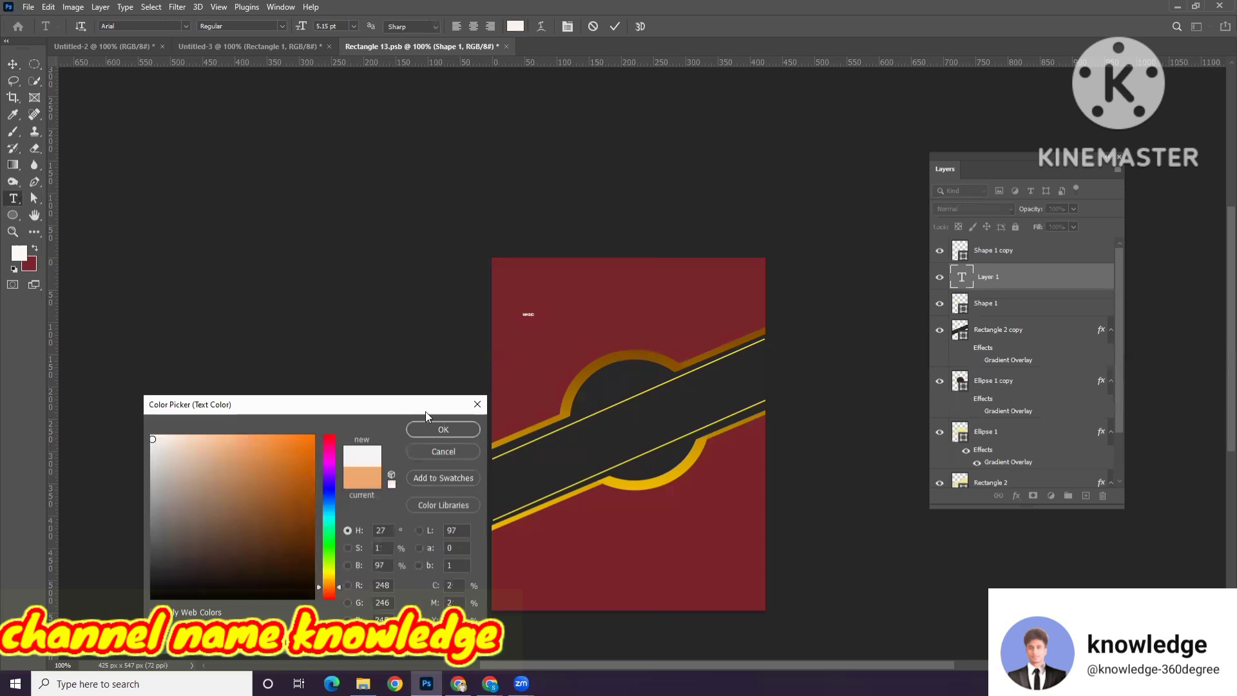
left_click(427, 429)
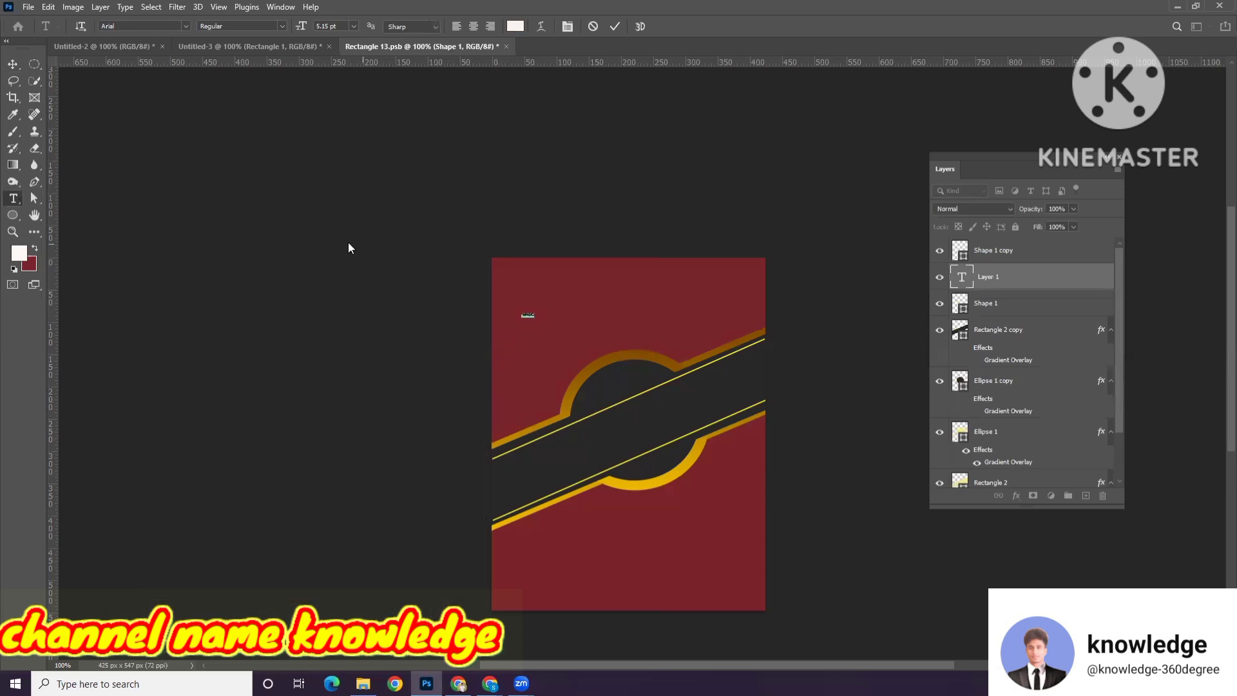
Step: Set the MAGIC text to 72 pt in the Impact font
left_click(354, 27)
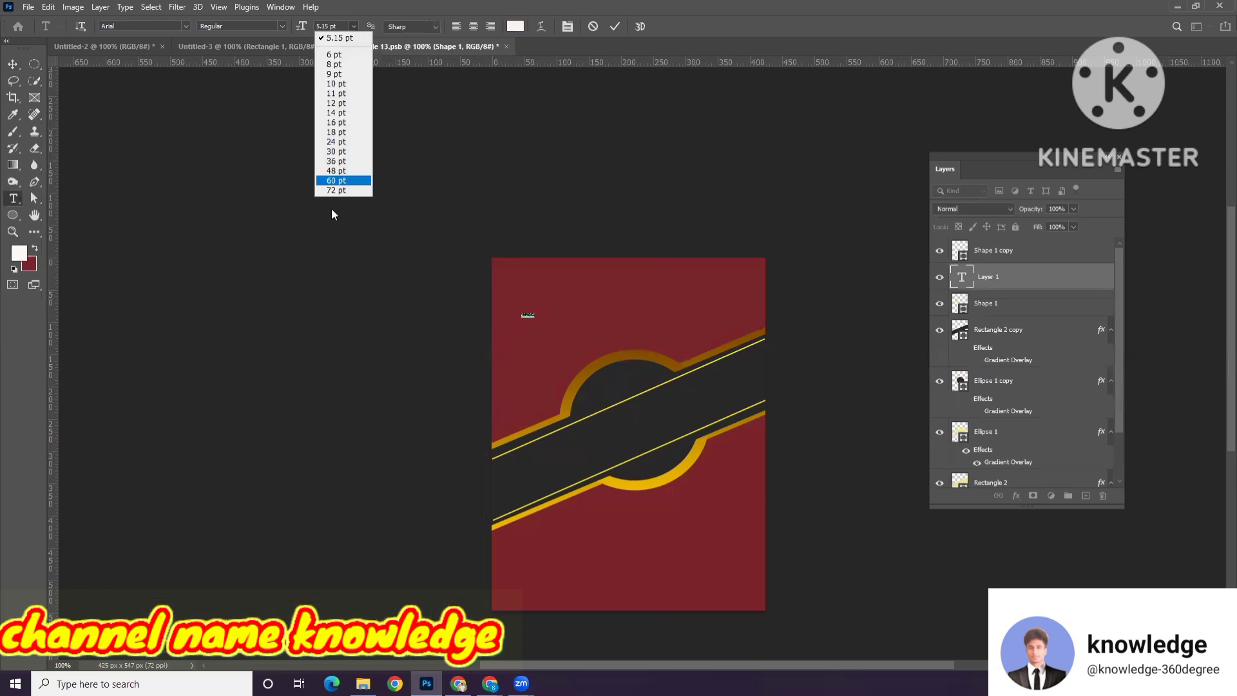
left_click(335, 190)
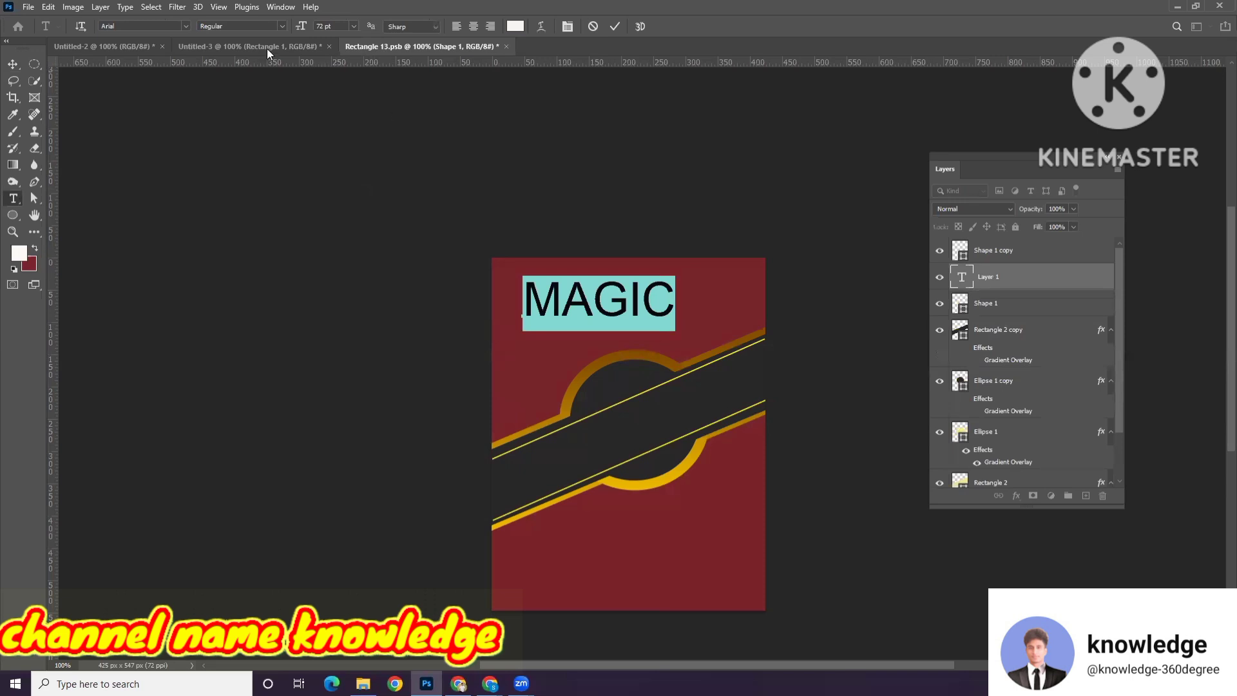
left_click(181, 26)
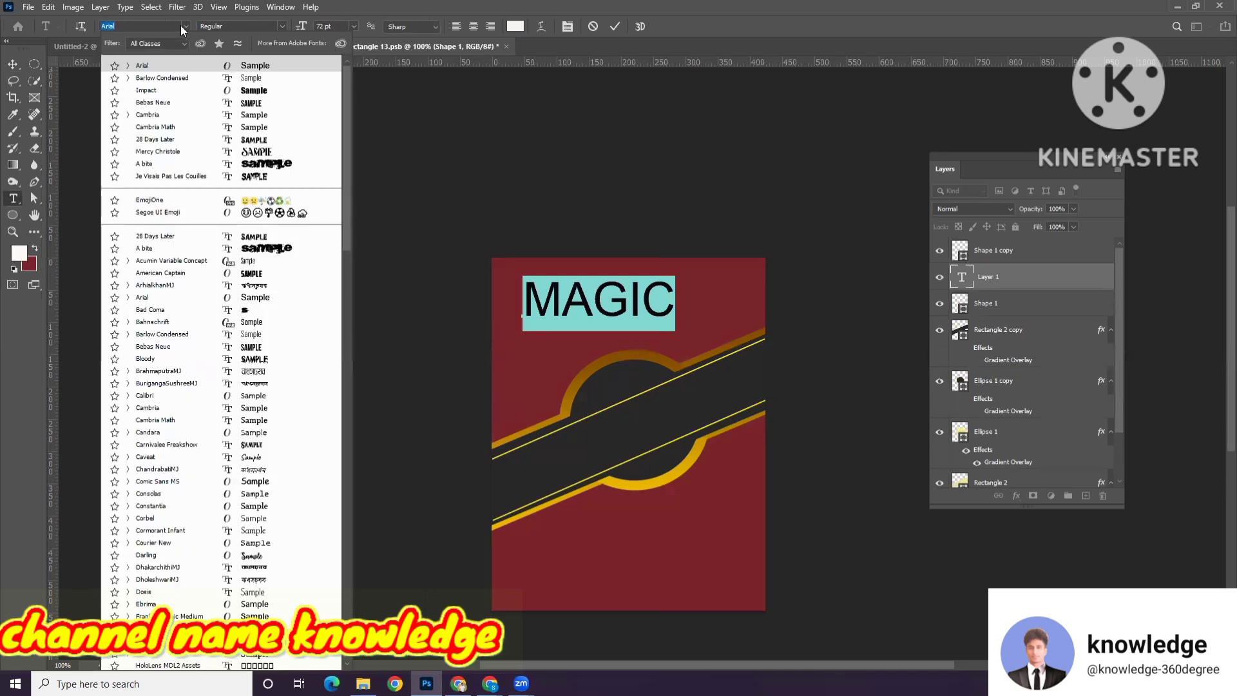
left_click(261, 92)
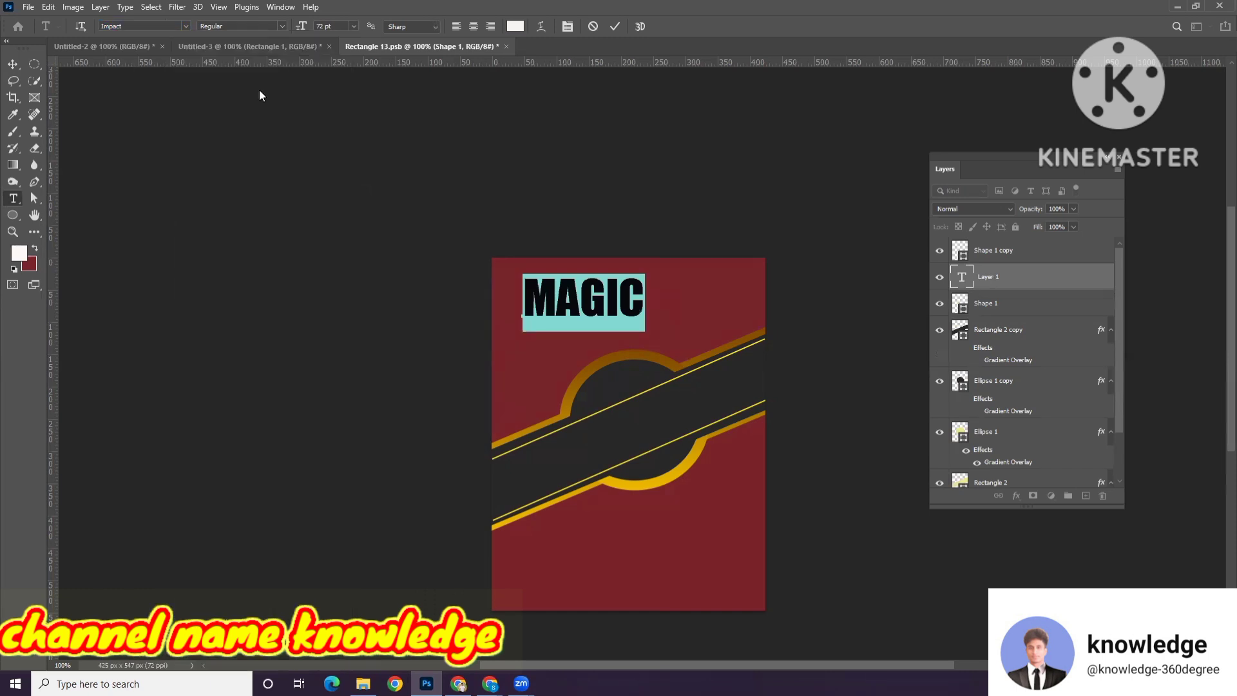
Step: Move the MAGIC text onto the dark band inside the circle and rotate it -23.44° to follow the band
left_click(12, 64)
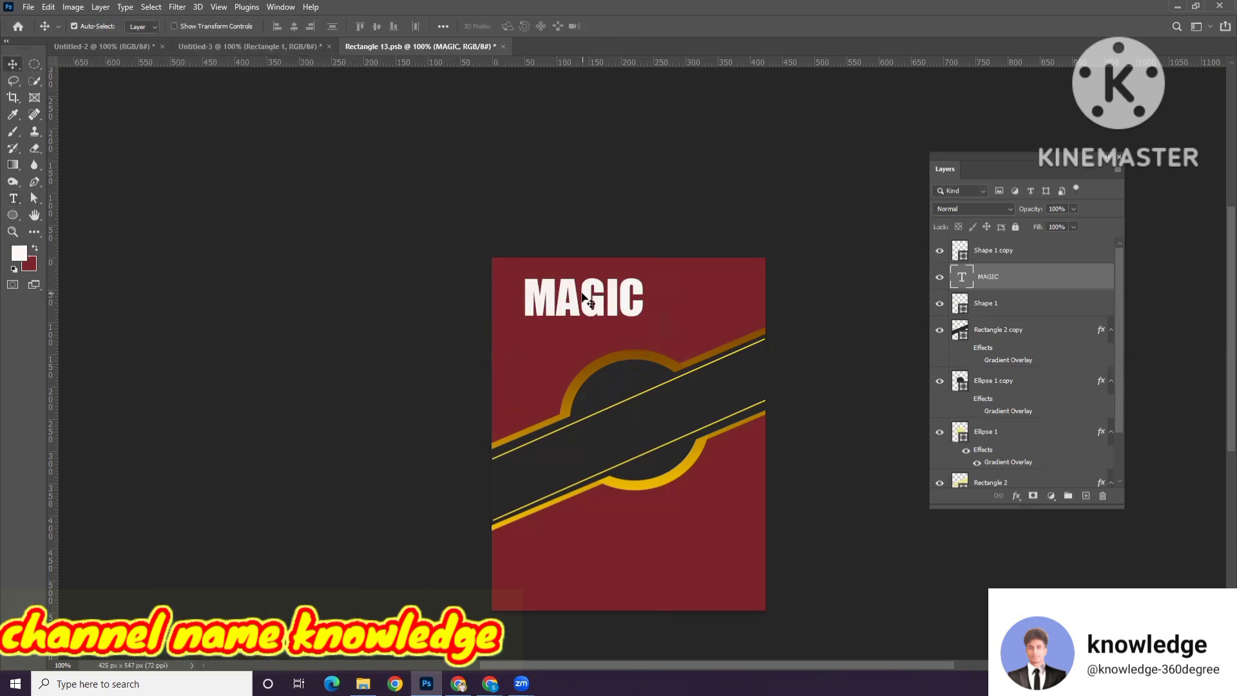
left_click_drag(591, 299, 630, 457)
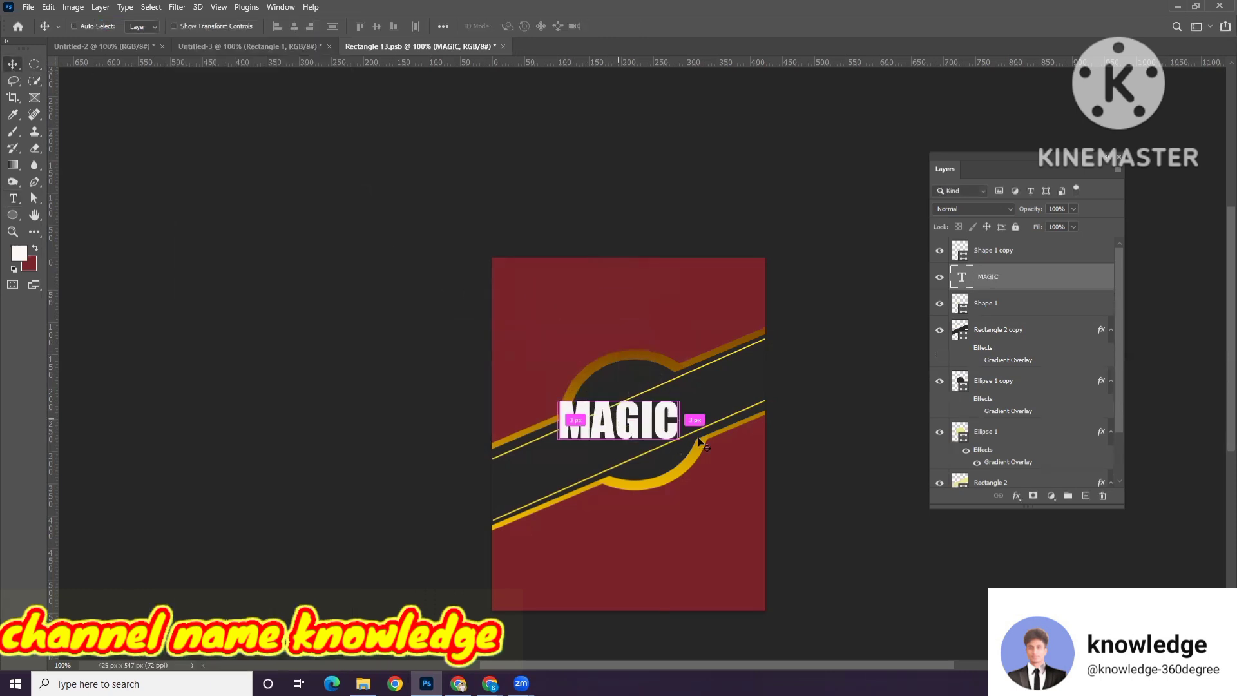
key("ctrl+t")
left_click_drag(717, 404, 686, 367)
left_click_drag(637, 416, 651, 420)
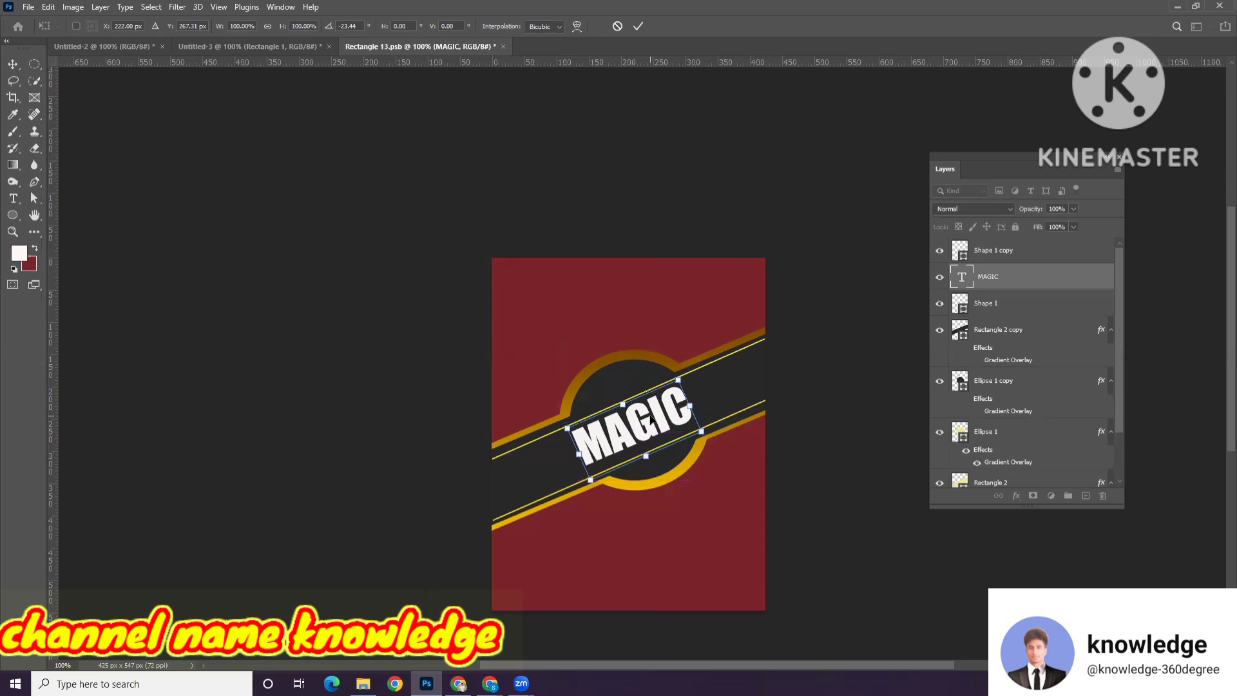
key("Return")
Step: Delete the MAGIC text layer
key("ctrl+plus")
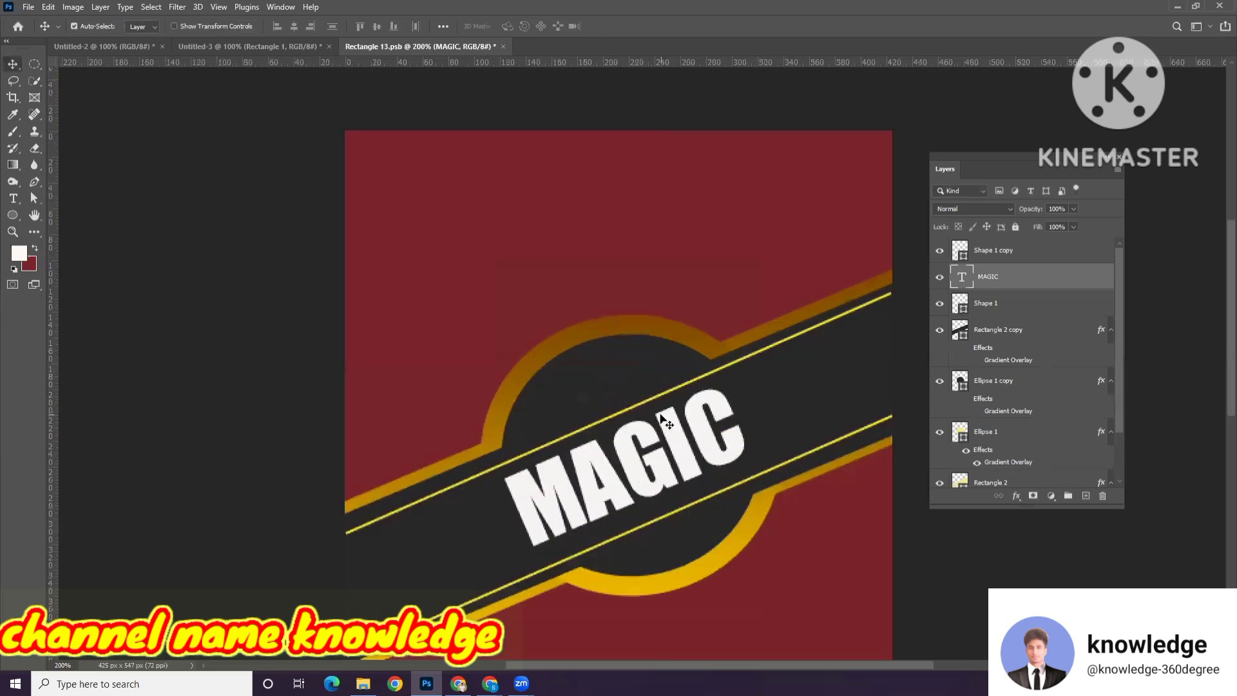
scroll(664, 420, "down", 2)
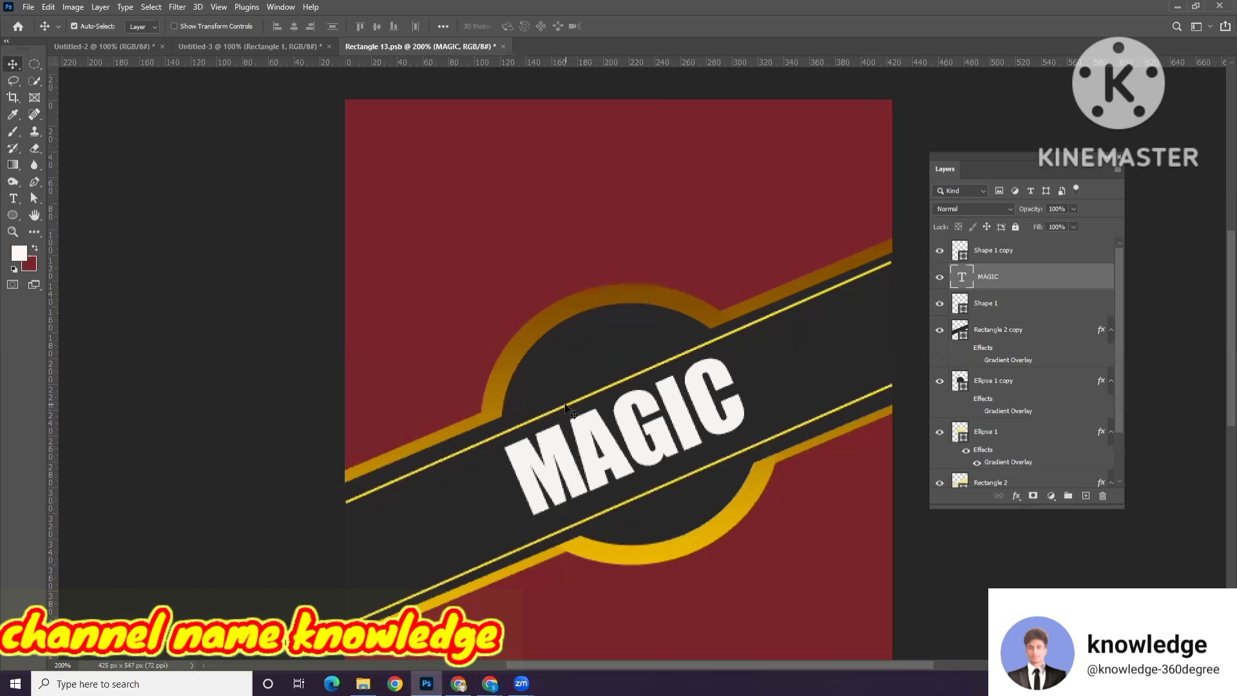
key("Delete")
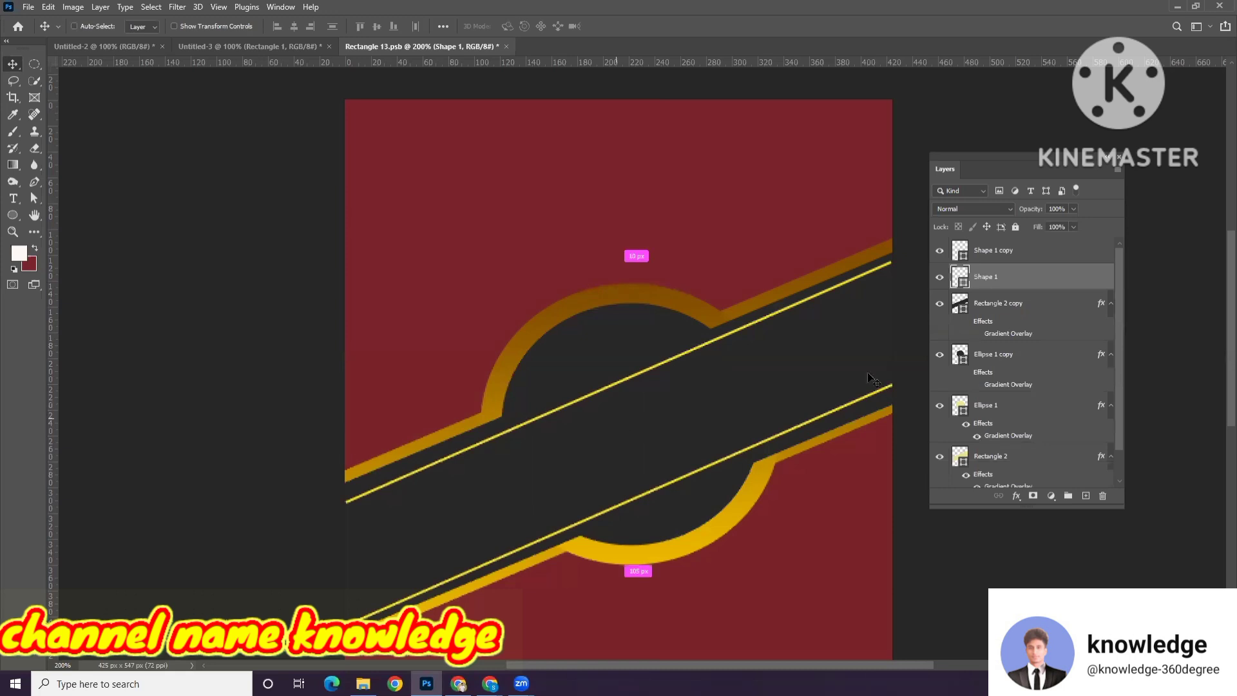
Step: Restore the deleted MAGIC text and delete both straight yellow lines on the band
key("ctrl+z")
left_click(993, 252)
key("Delete")
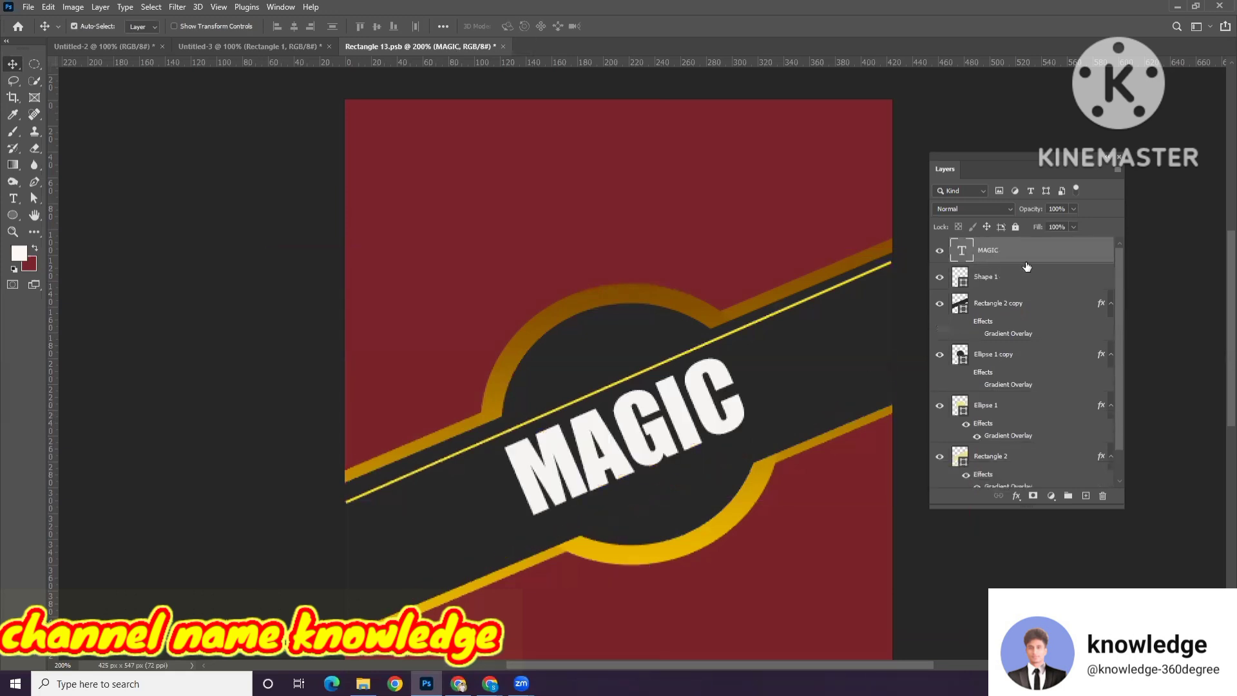
key("Delete")
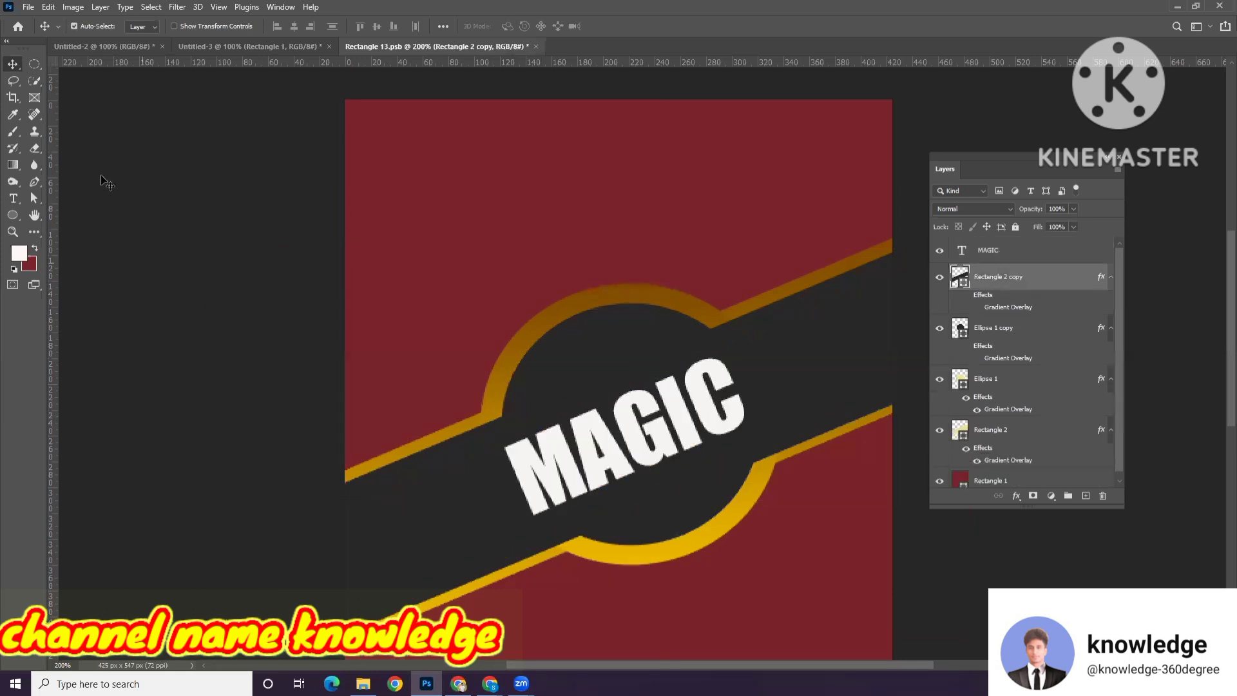
Step: Draw an open Pen shape about 417 by 179 px along the band's upper edge, arching over MAGIC inside the circle
left_click(34, 182)
left_click(67, 186)
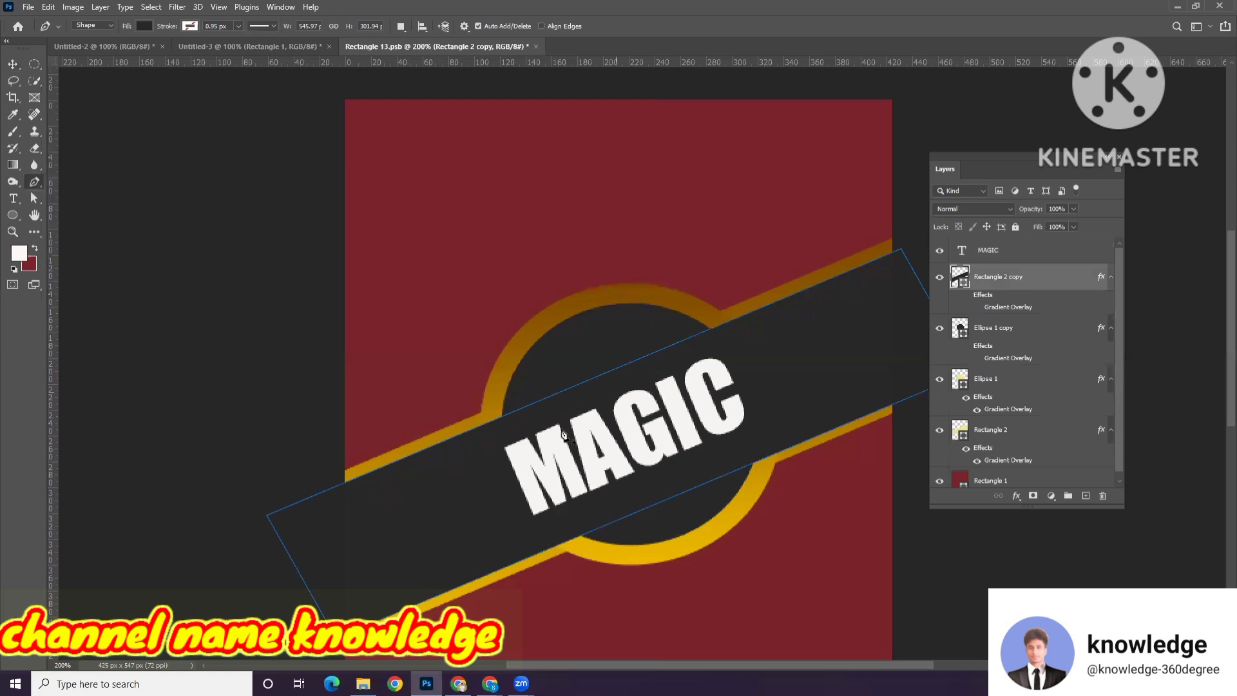
left_click(352, 497)
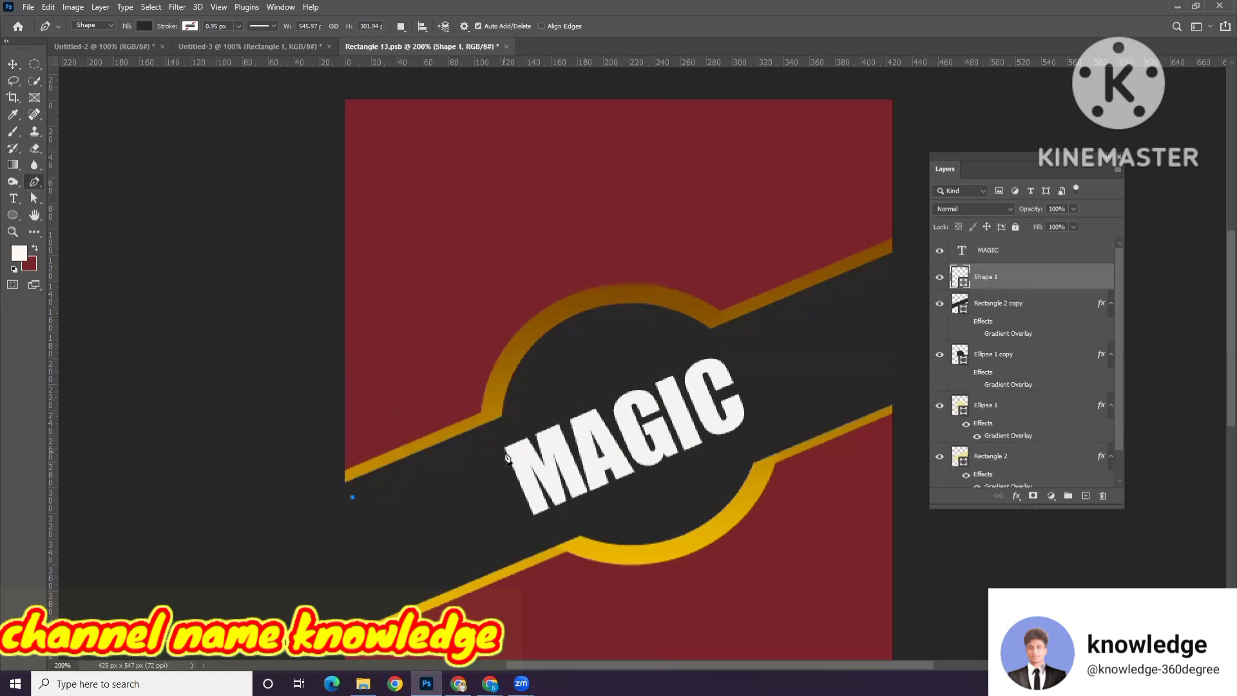
left_click(505, 428)
left_click(717, 338)
left_click_drag(717, 338, 887, 373)
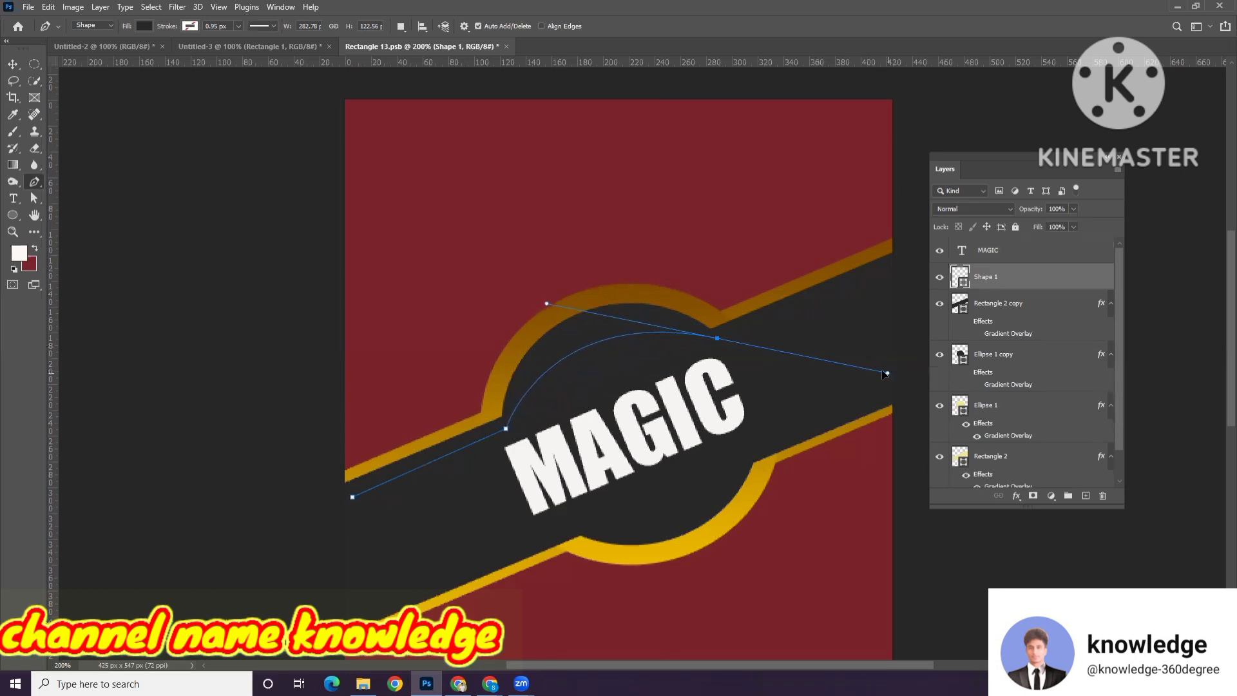
left_click(718, 339)
scroll(744, 354, "right", 3)
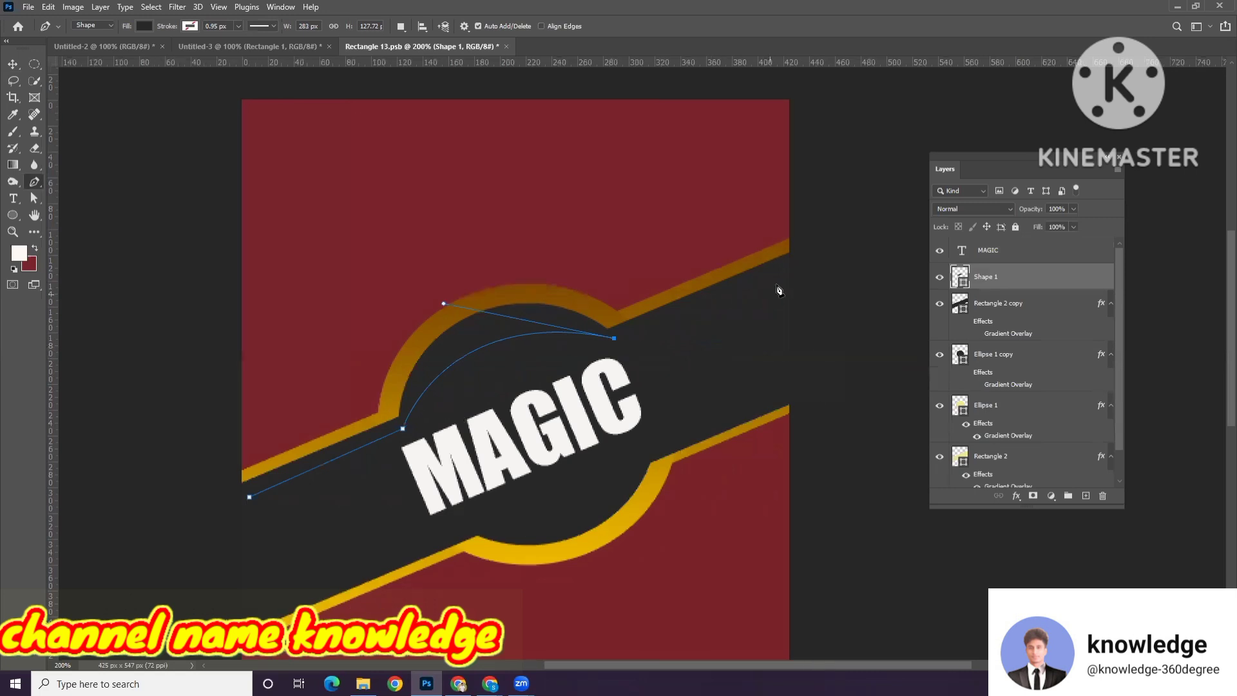
left_click(786, 266)
left_click(13, 63)
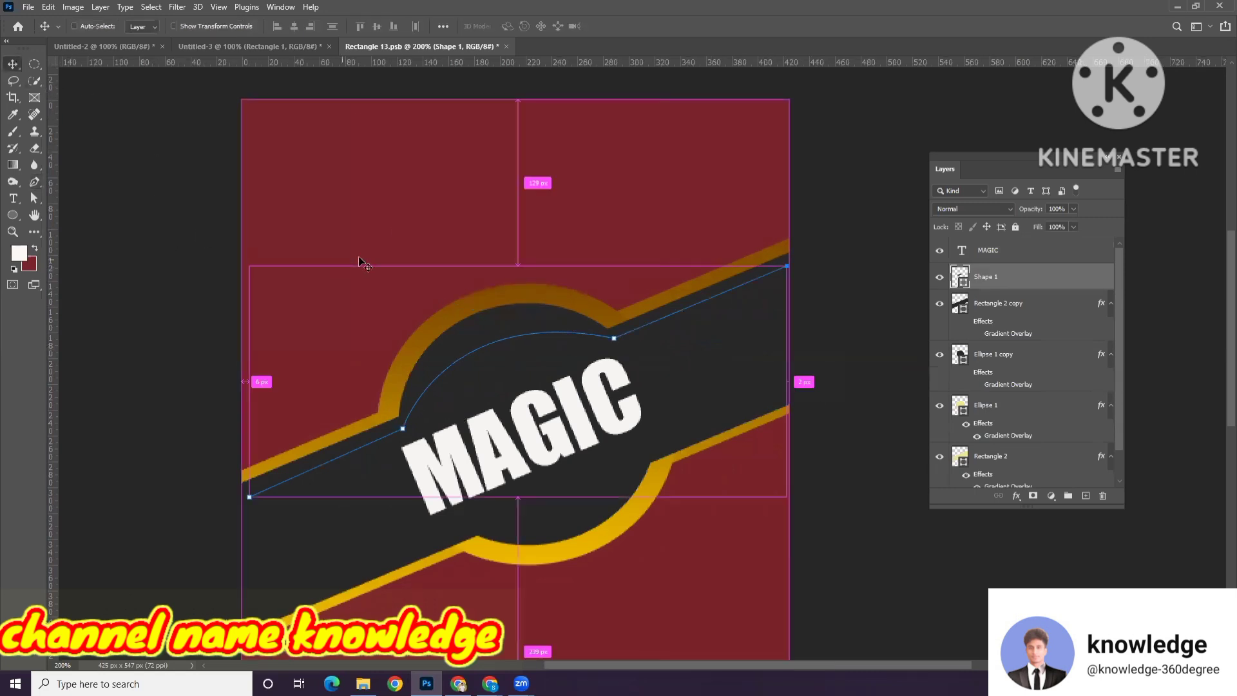
Step: Remove the arched line's fill and give it a yellow 1.22 px stroke
key("ctrl+1")
left_click(15, 216)
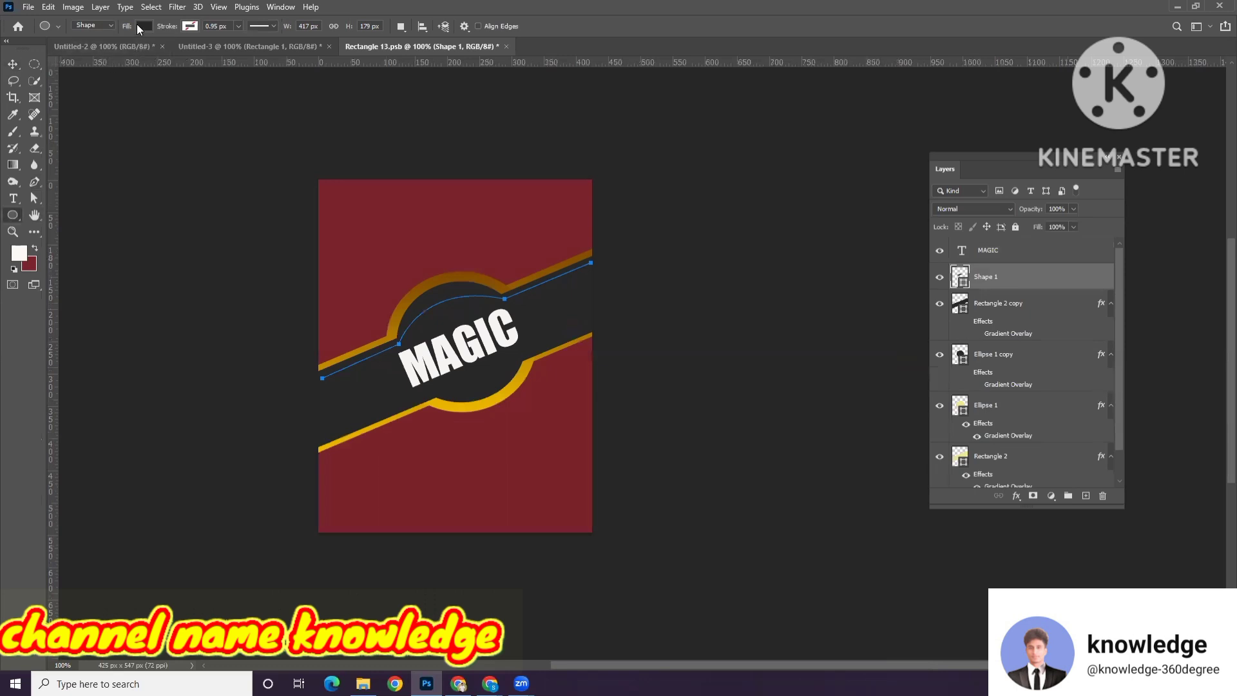
left_click(143, 26)
left_click(69, 50)
left_click(192, 26)
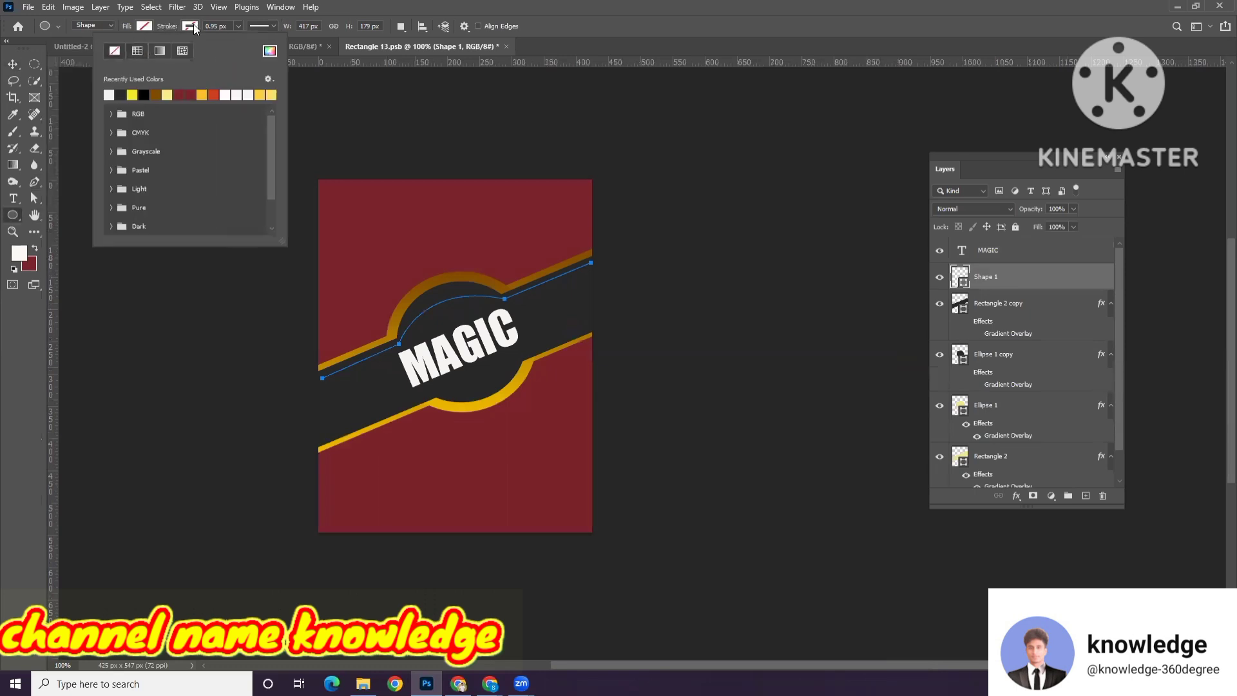
left_click(132, 94)
left_click(237, 23)
left_click(237, 26)
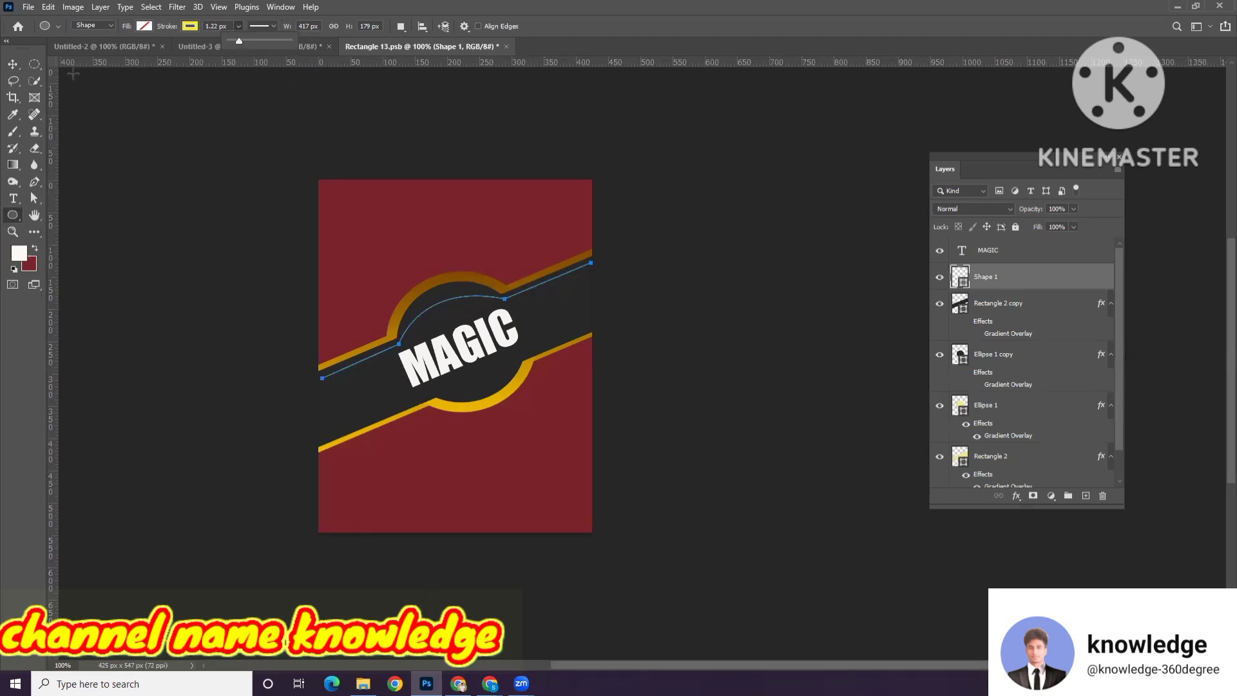
left_click(13, 64)
left_click(235, 234)
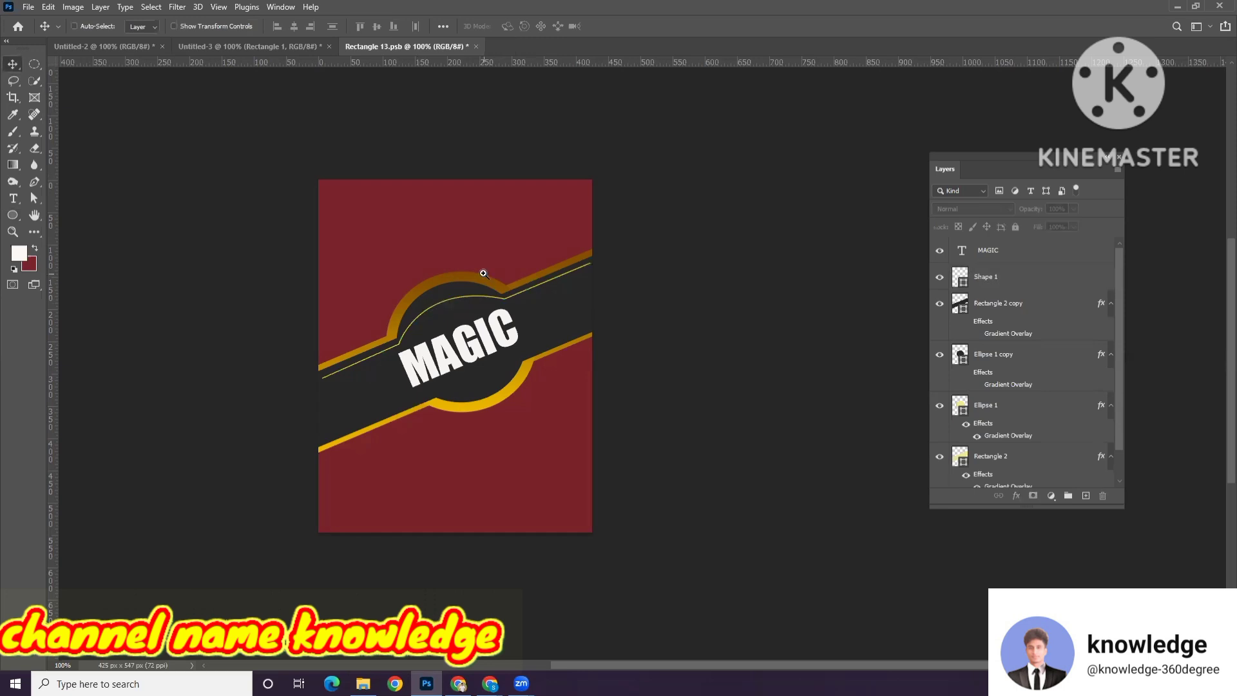
Step: Duplicate the arched yellow line toward the band's lower edge and flip the copy vertically
scroll(484, 275, "up", 1)
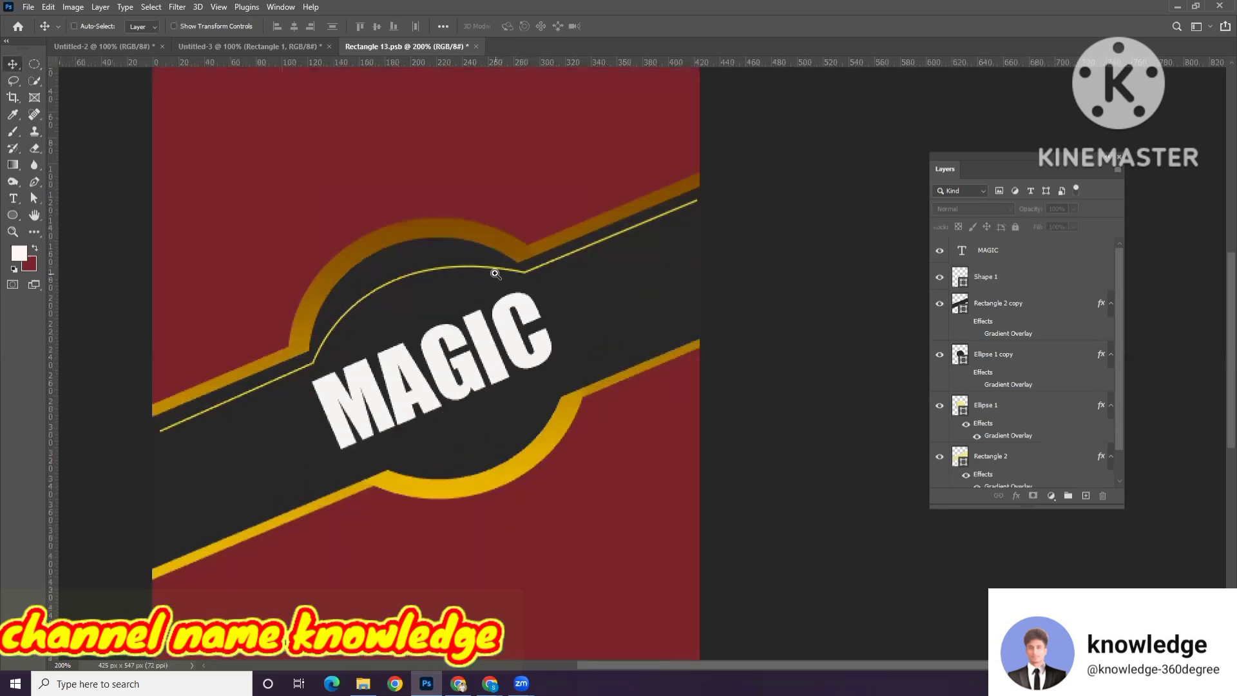
scroll(495, 274, "up", 1)
left_click(517, 269, "ctrl")
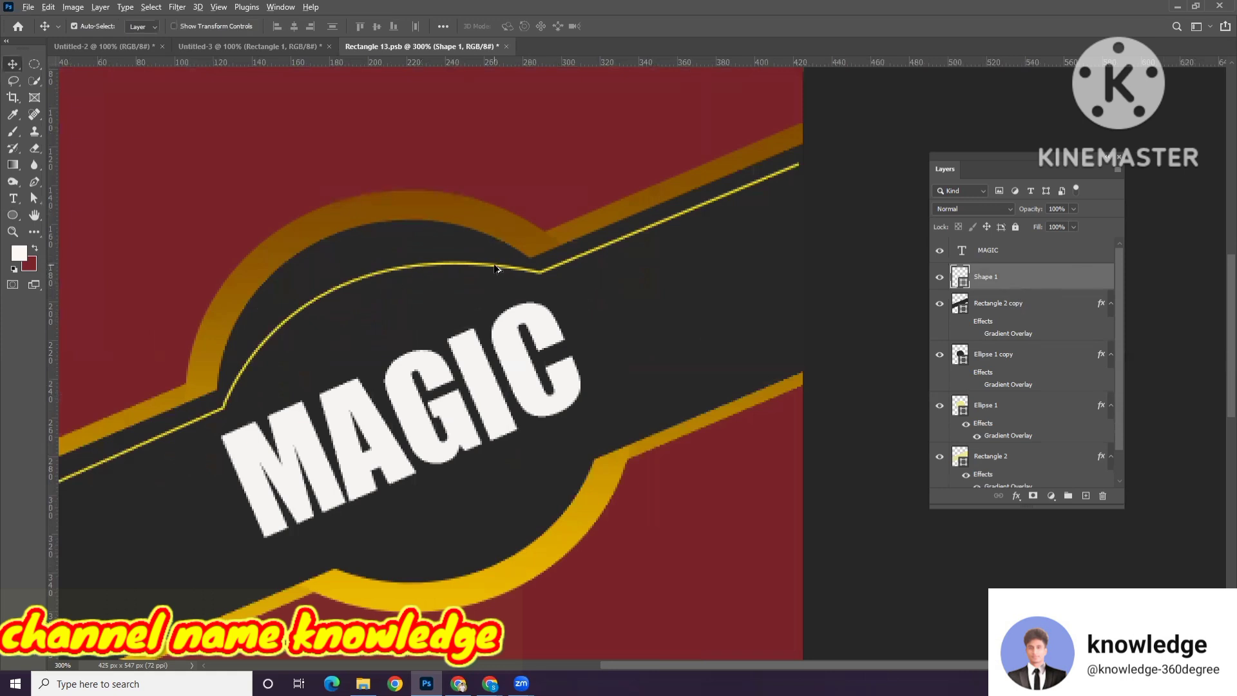
left_click_drag(496, 268, 523, 446)
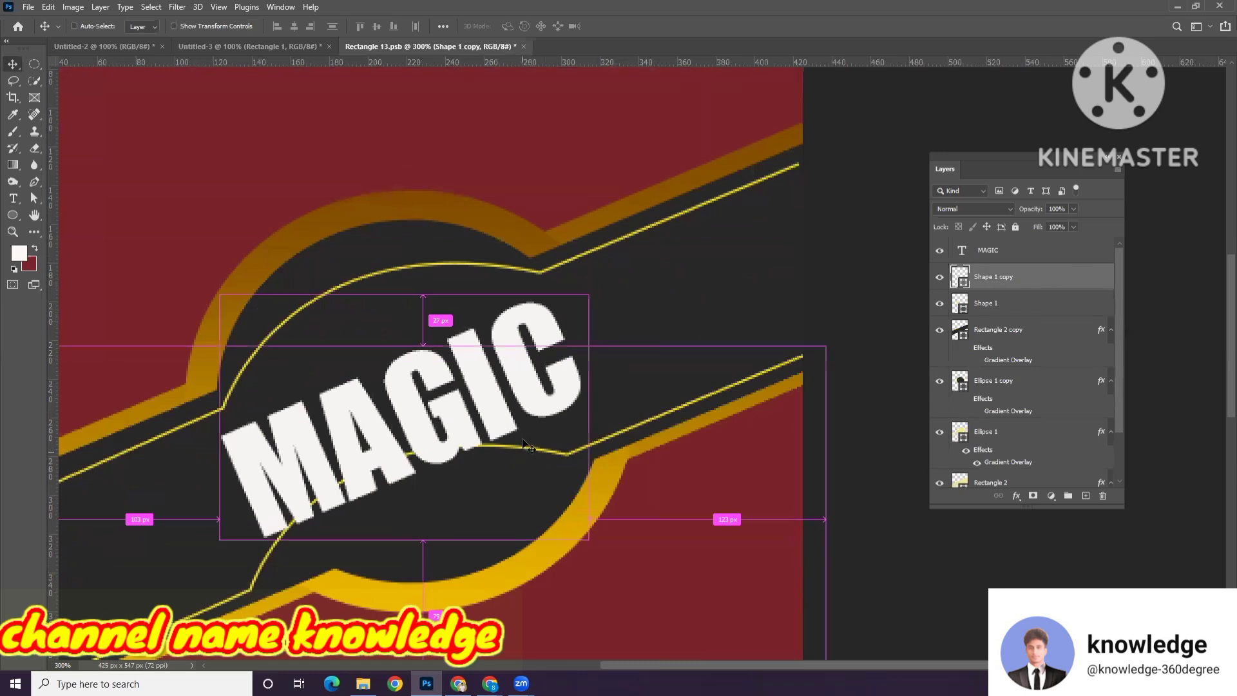
key("ctrl+t")
right_click(550, 451)
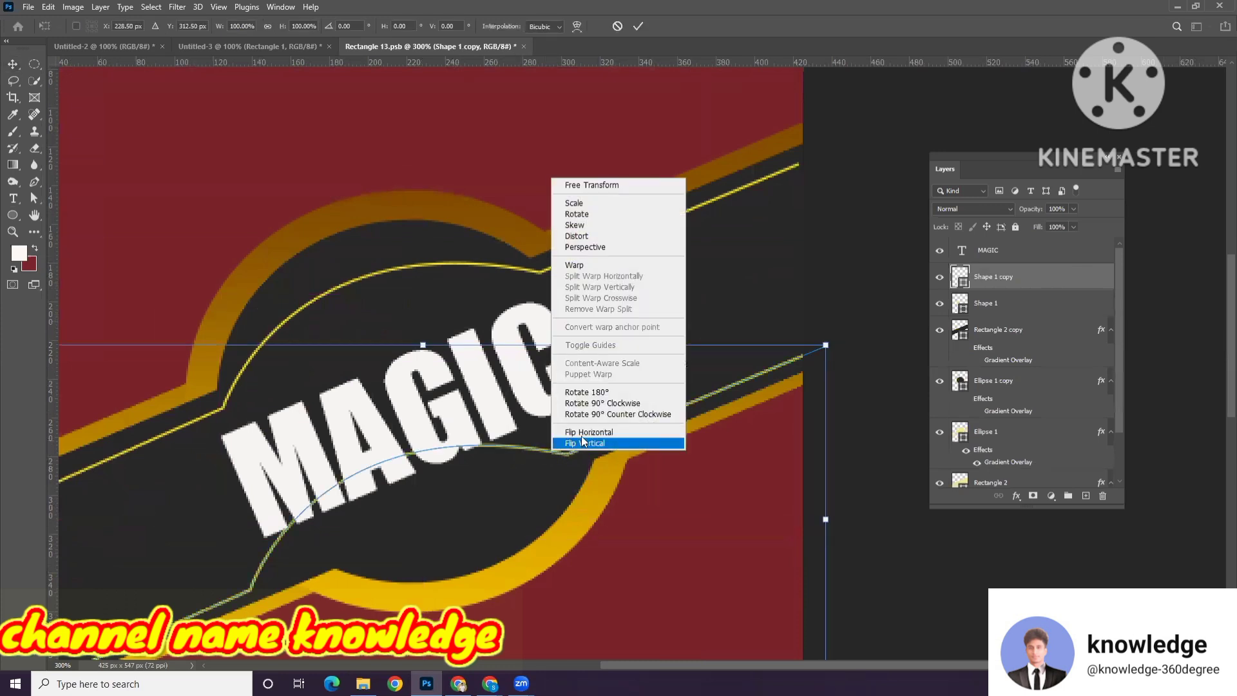
left_click(579, 441)
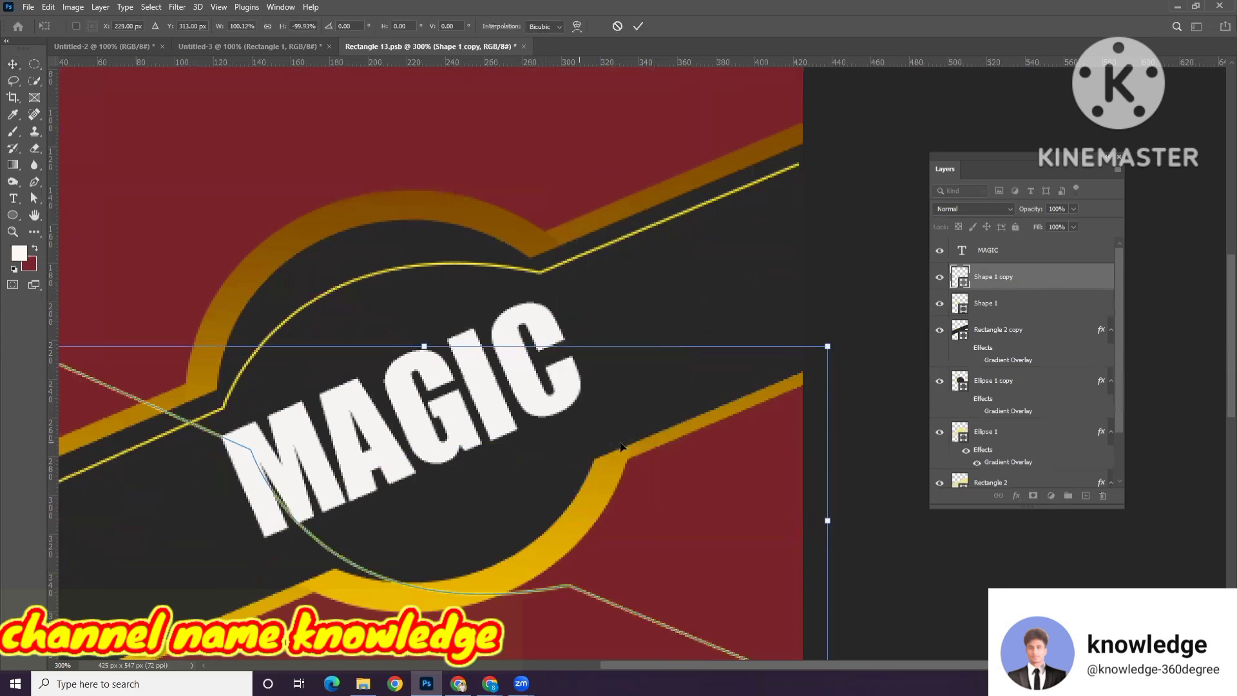
Step: Rotate the flipped line -45.33° and move it below MAGIC, parallel to the band's lower edge
left_click_drag(865, 344, 581, 156)
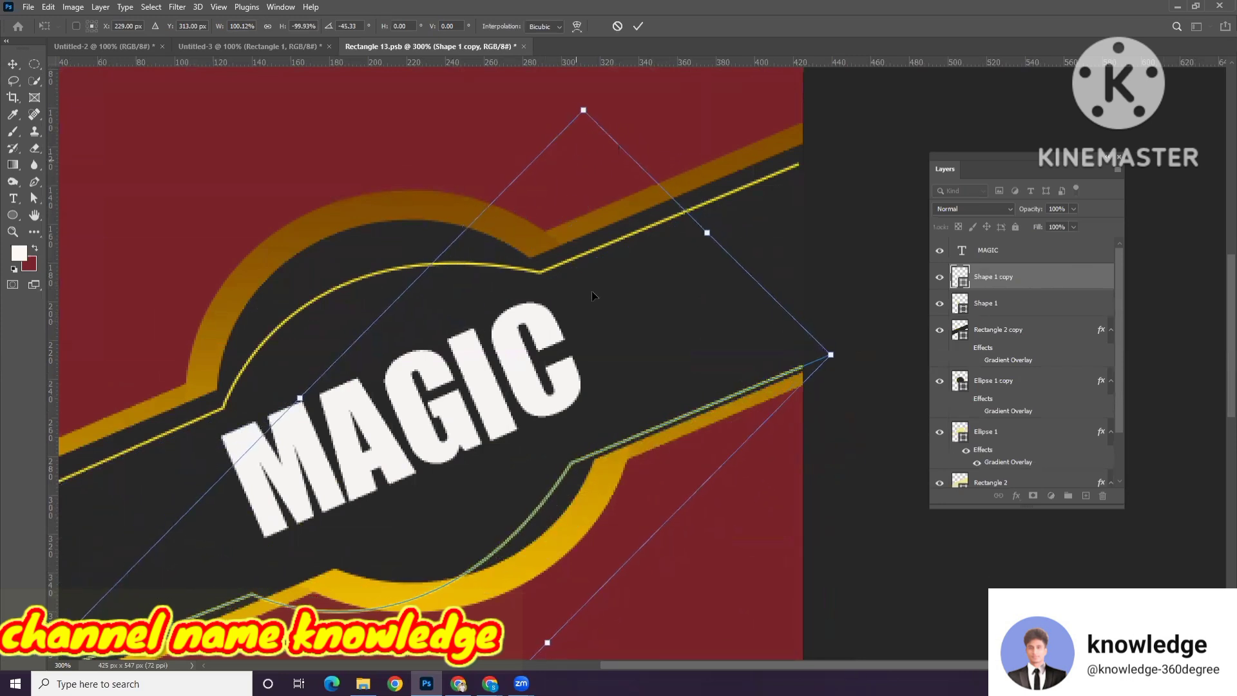
left_click_drag(585, 449, 616, 412)
scroll(602, 447, "down", 2)
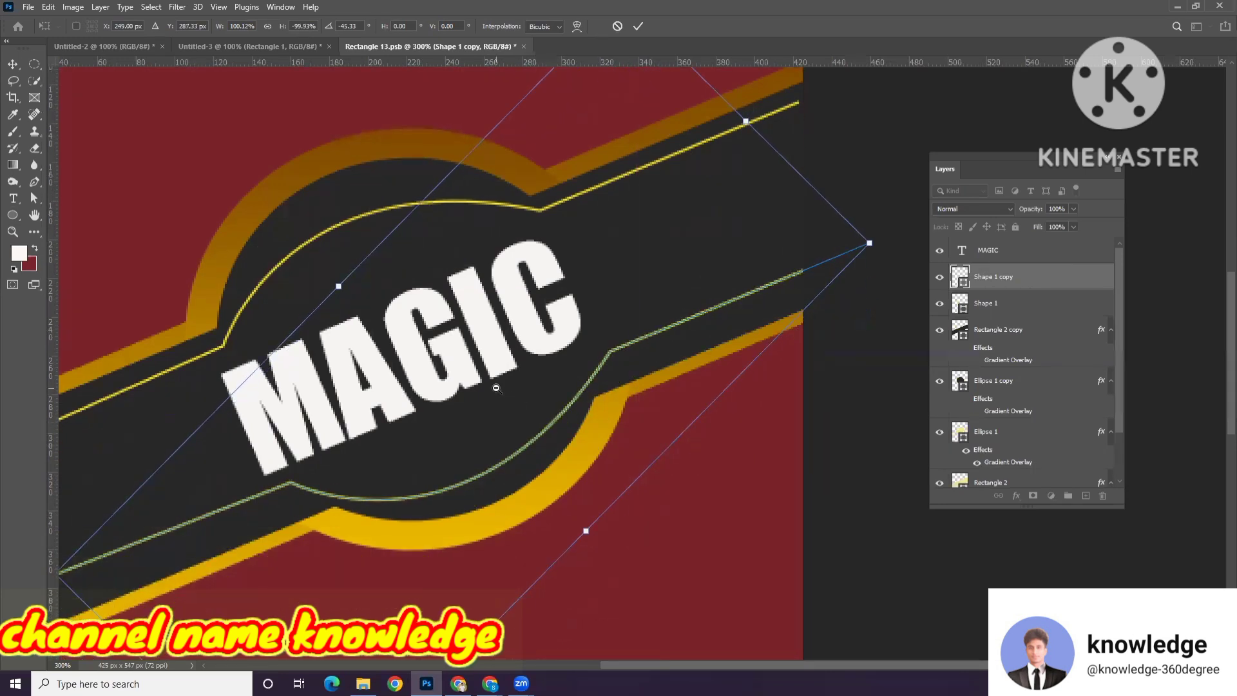
scroll(499, 390, "down", 1)
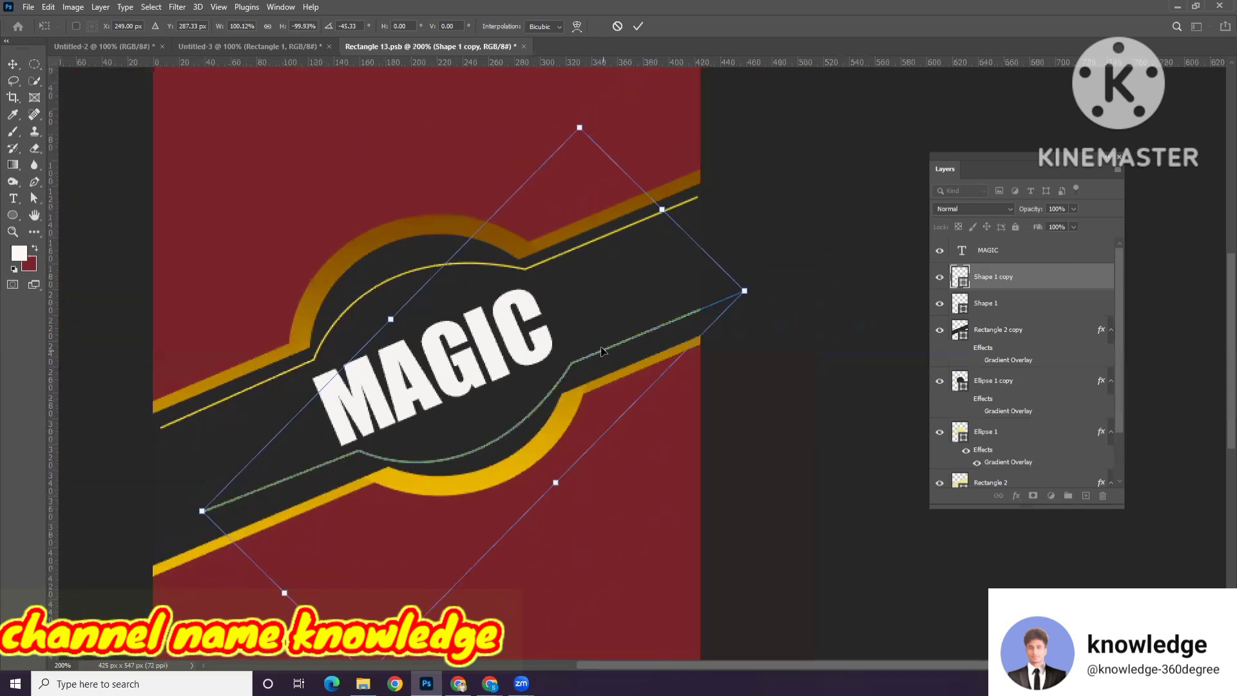
left_click_drag(602, 353, 638, 329)
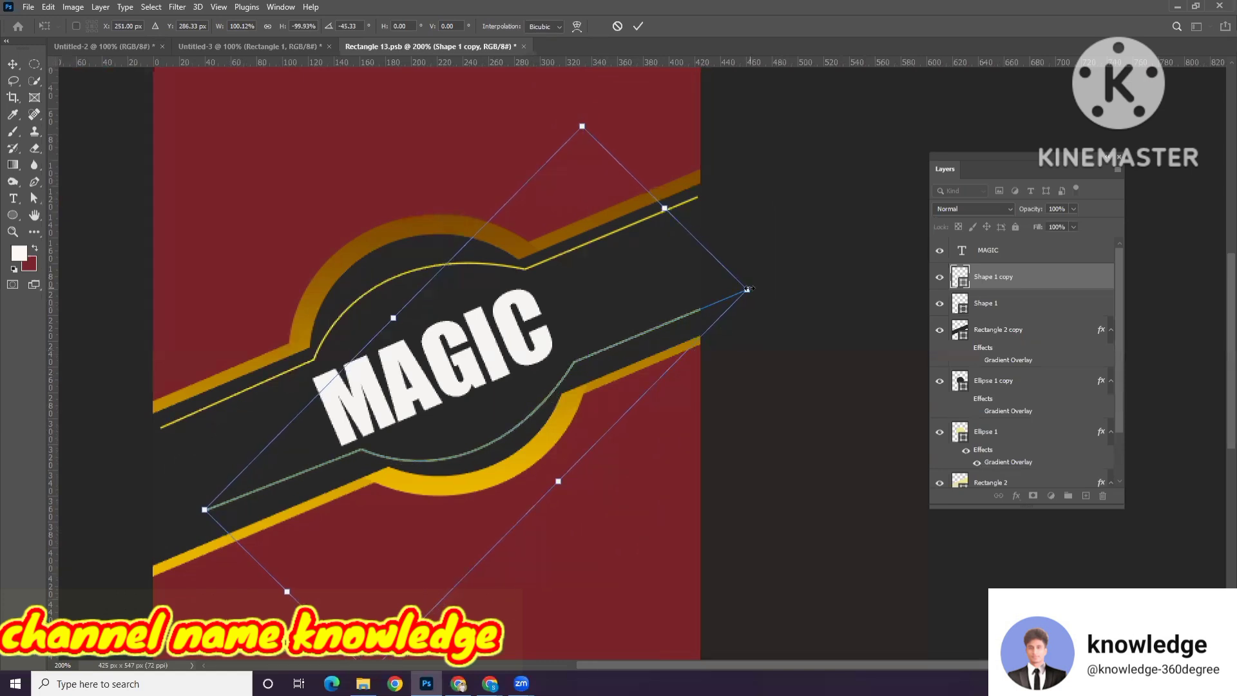
Step: Scale the lower line to about 97% and nudge it 3 px right and 3 px down
left_click_drag(749, 289, 740, 293)
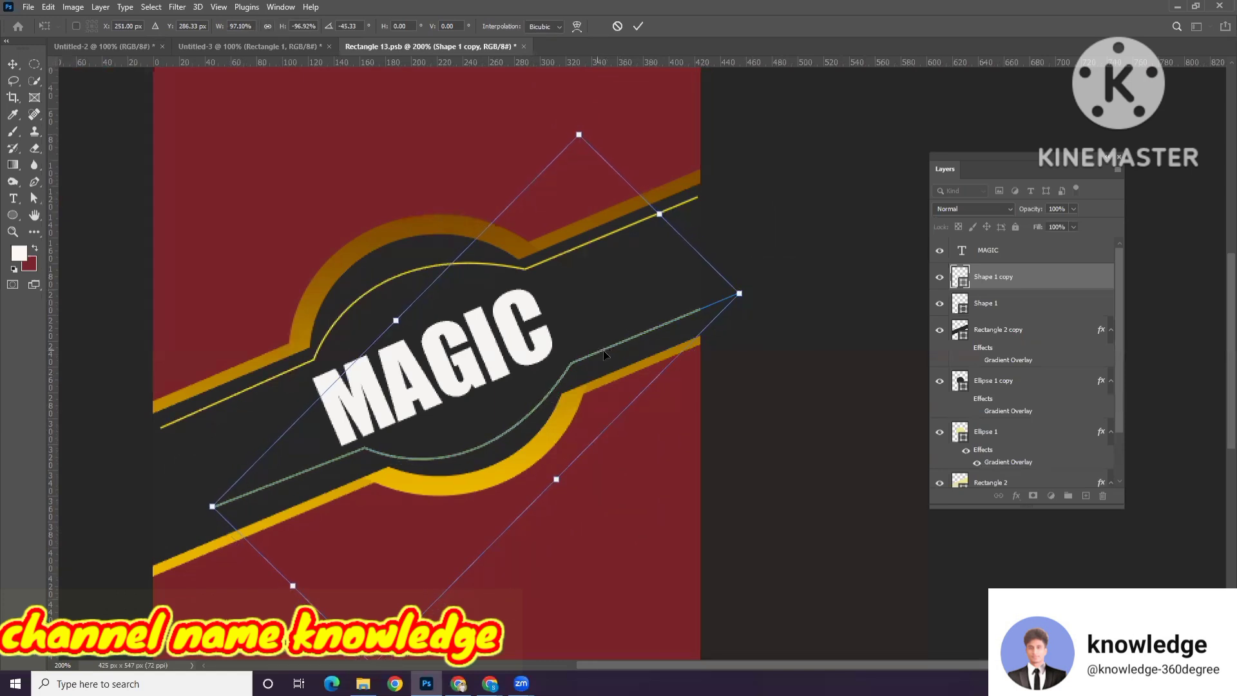
key("Right")
key("Right")
key("Right")
key("Down")
key("Down")
key("Down")
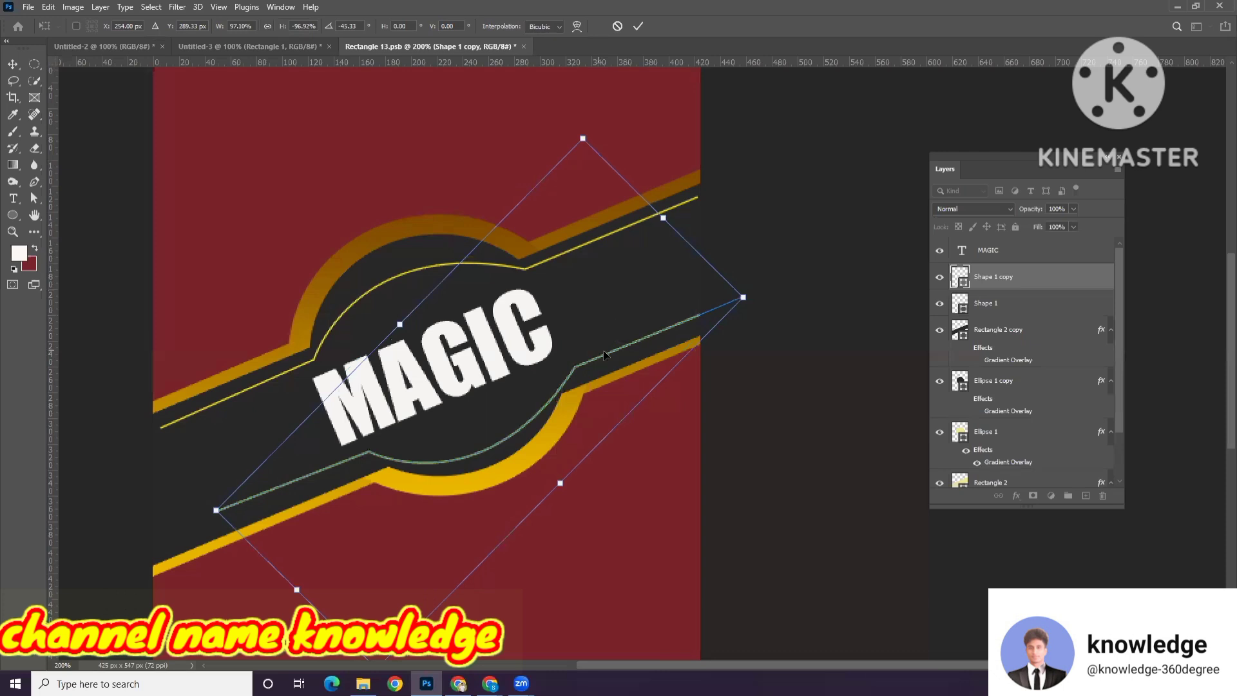
key("Return")
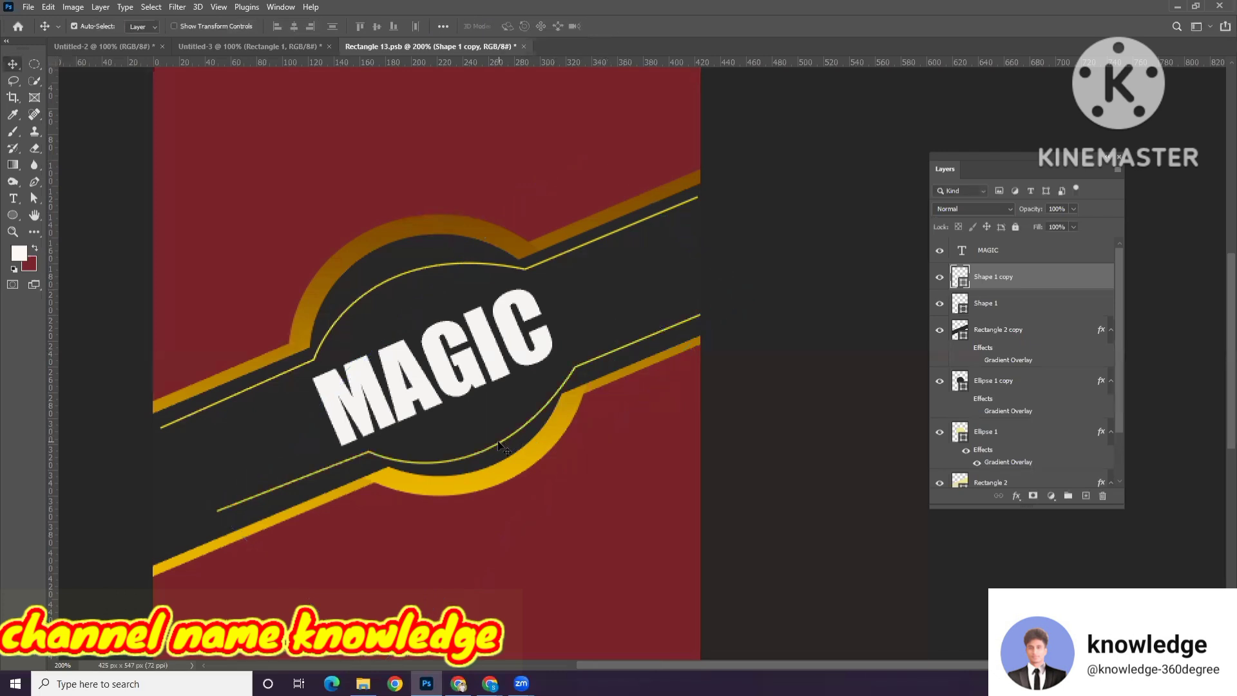
Step: Nudge the MAGIC text between the two yellow arcs and duplicate it slightly above the original
key("alt+bracketright")
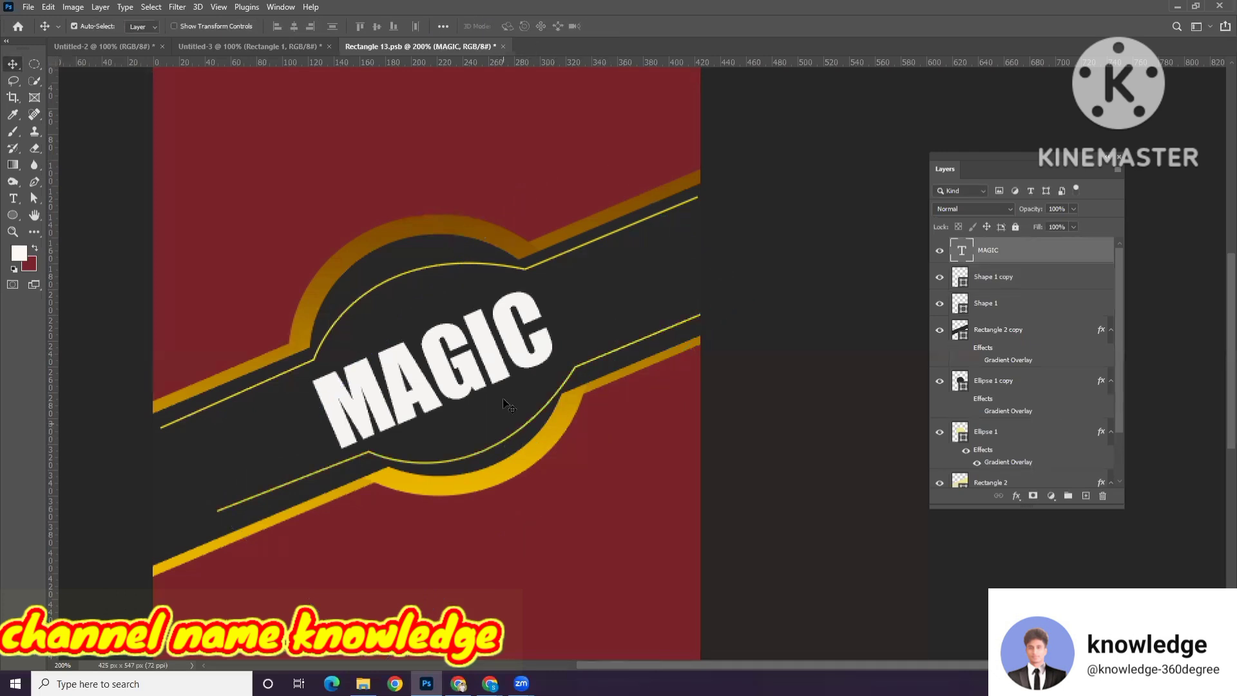
left_click_drag(487, 358, 490, 352)
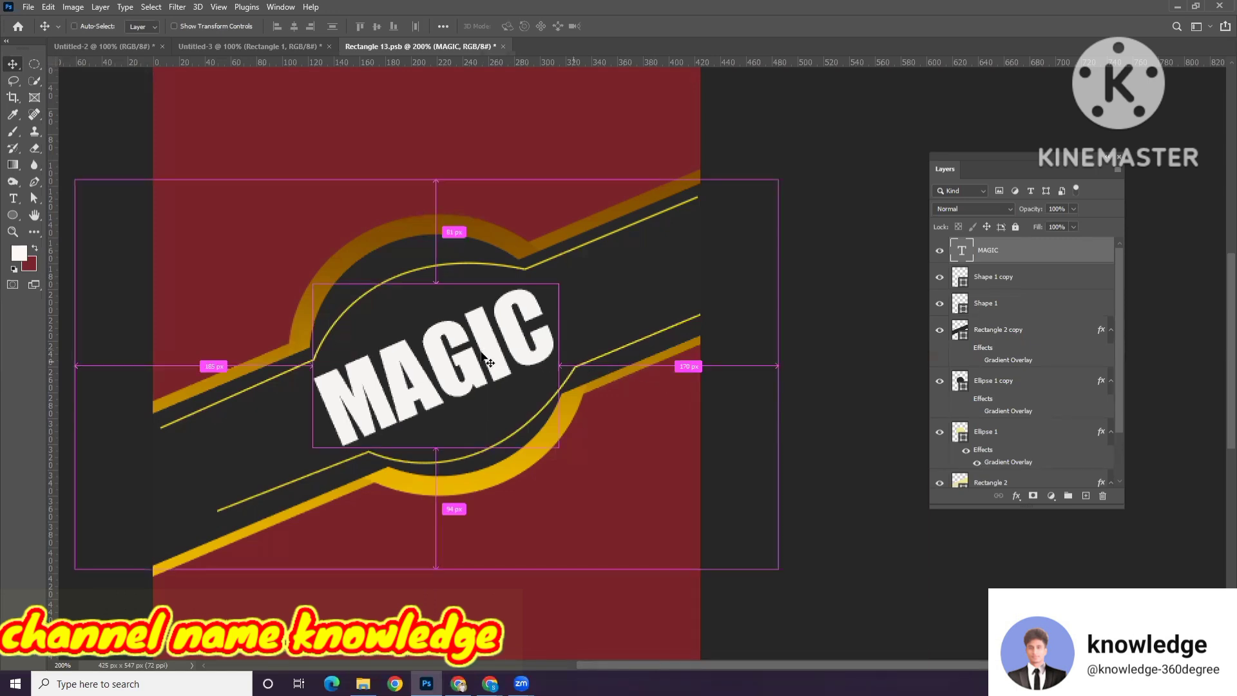
left_click_drag(458, 342, 439, 295)
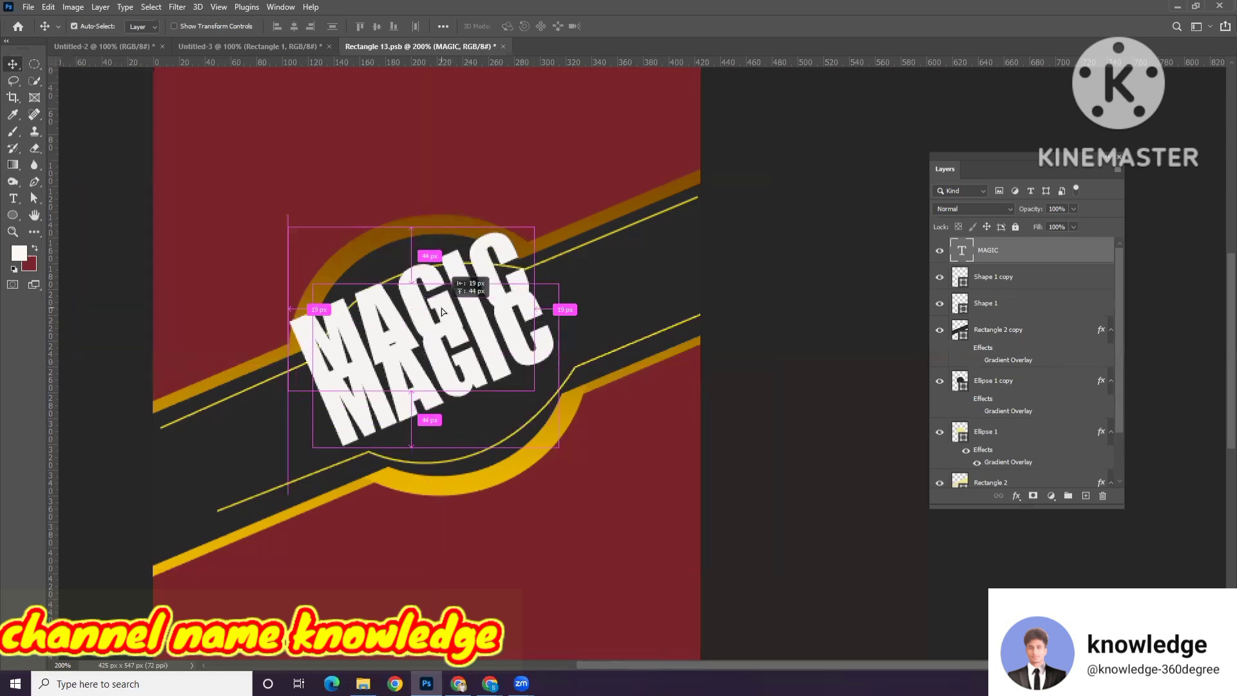
Step: Replace the wording of the upper MAGIC copy with THE
left_click(14, 199)
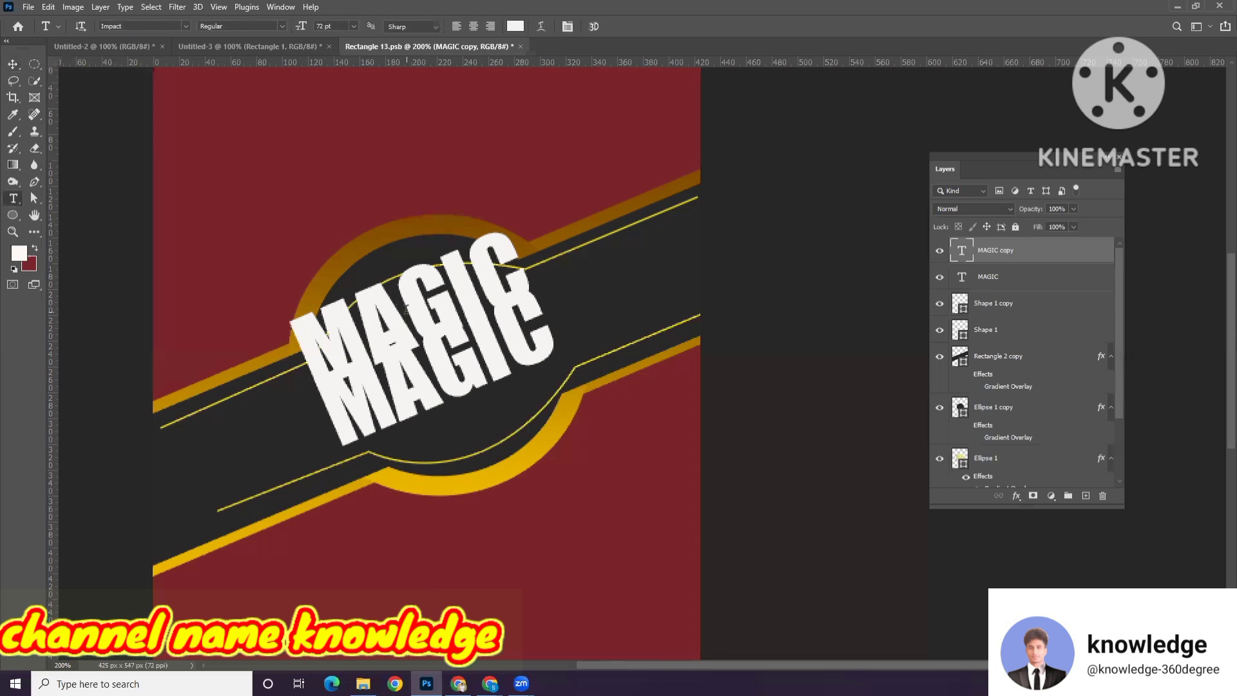
left_click(397, 290)
key("ctrl+a")
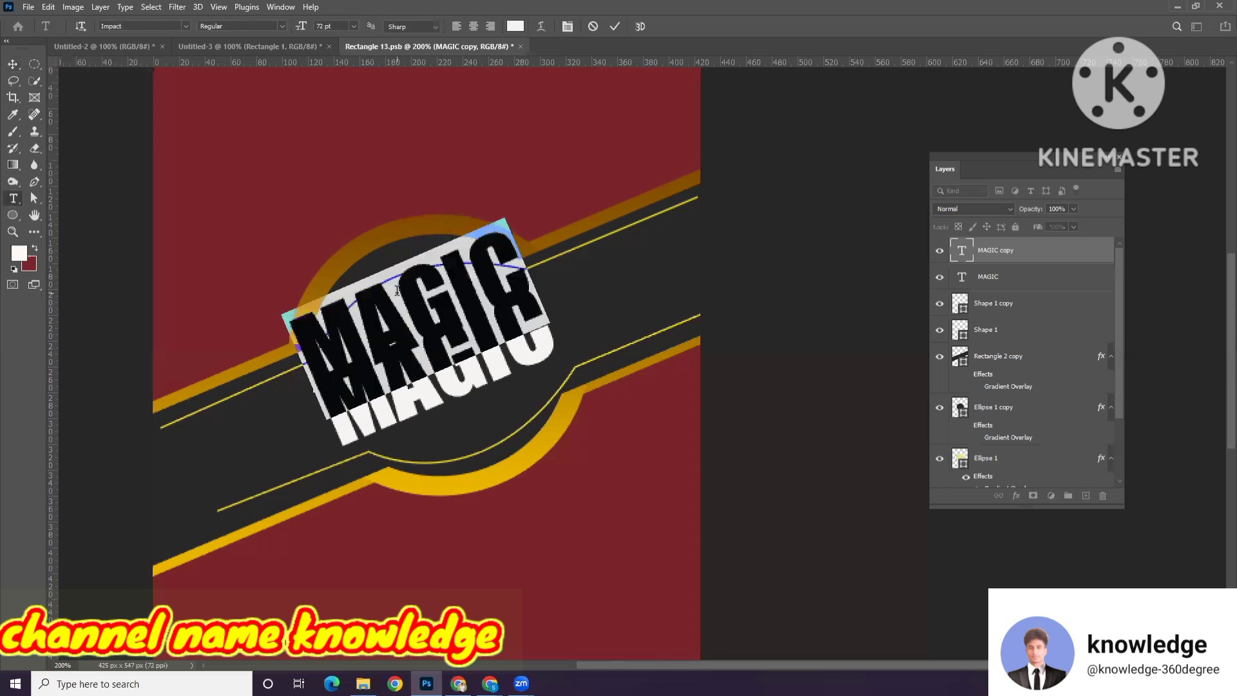
type("THE")
Step: Set the THE text to the Barlow Condensed font at 24 pt
key("ctrl+a")
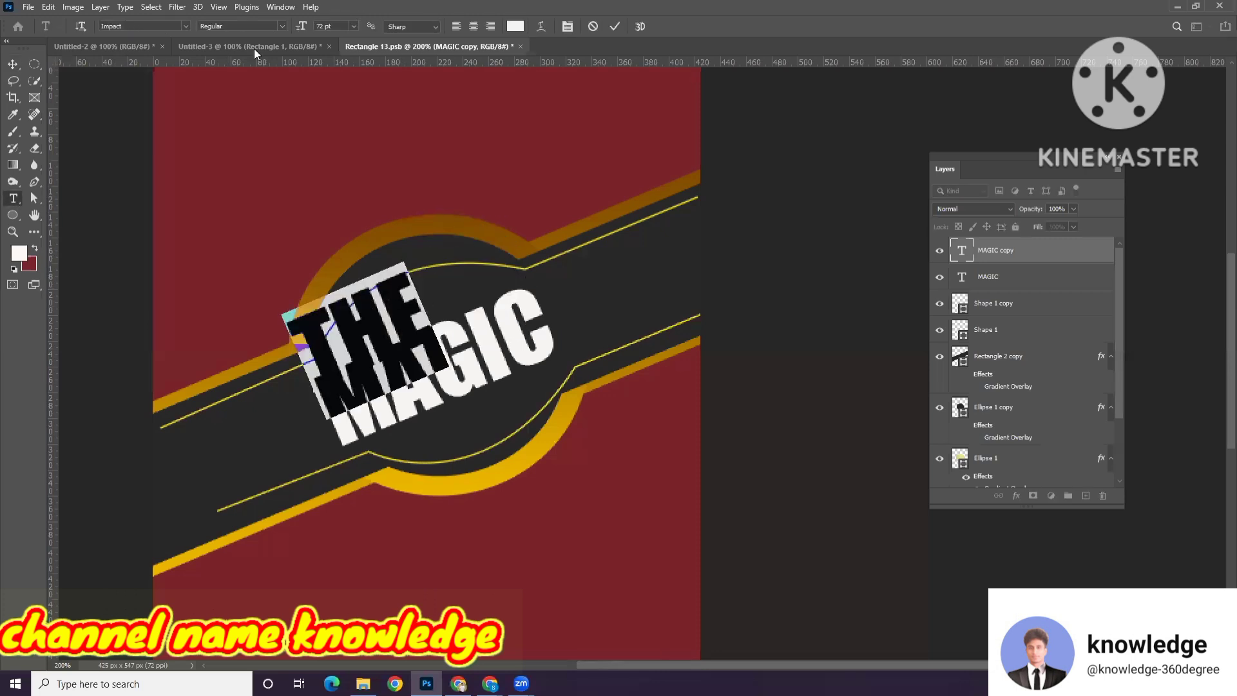
left_click(186, 25)
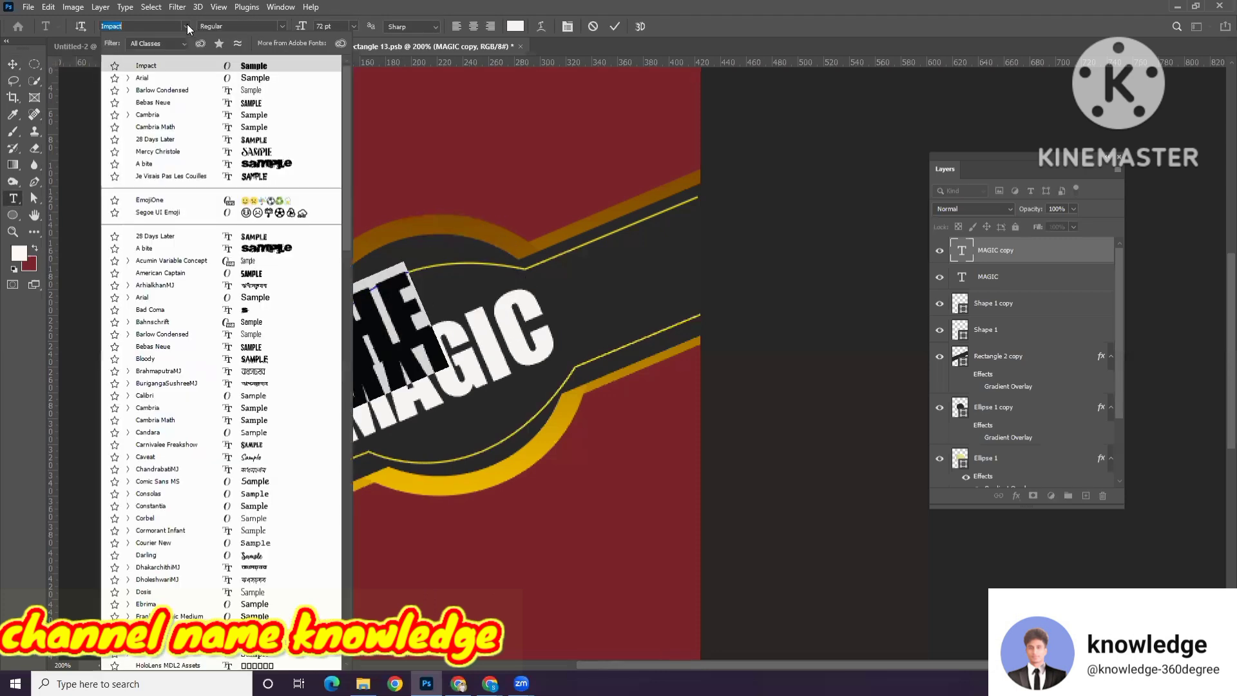
left_click(256, 93)
left_click(353, 26)
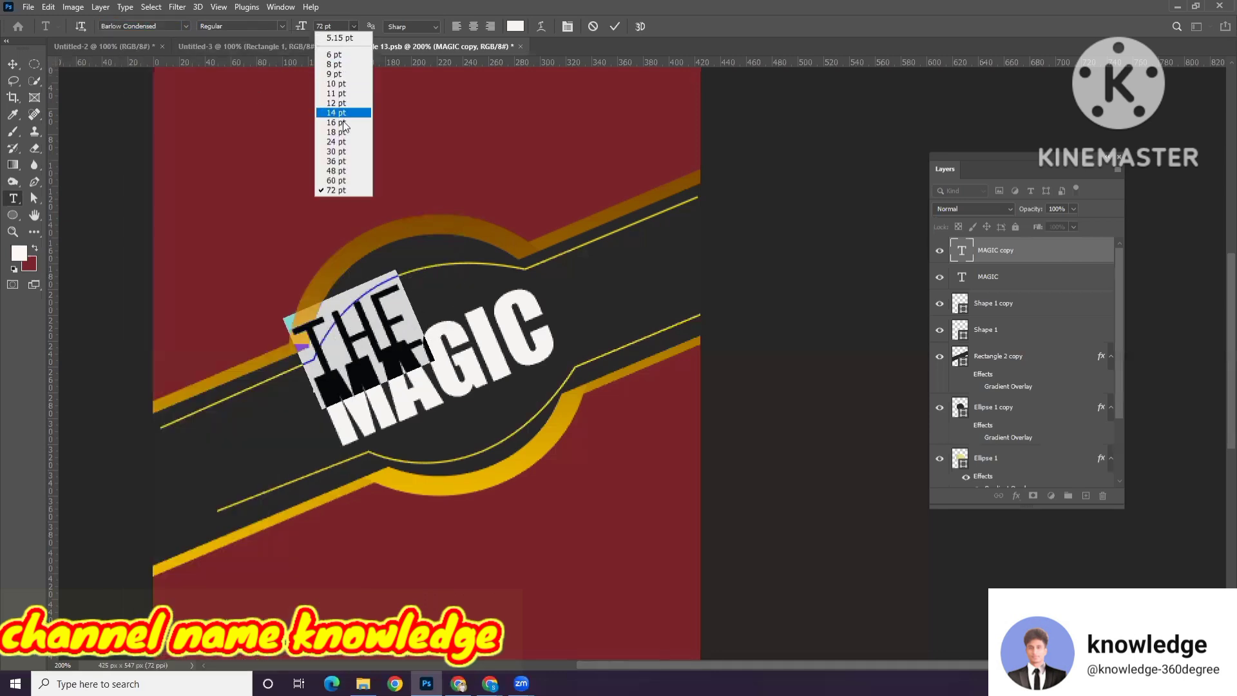
left_click(338, 141)
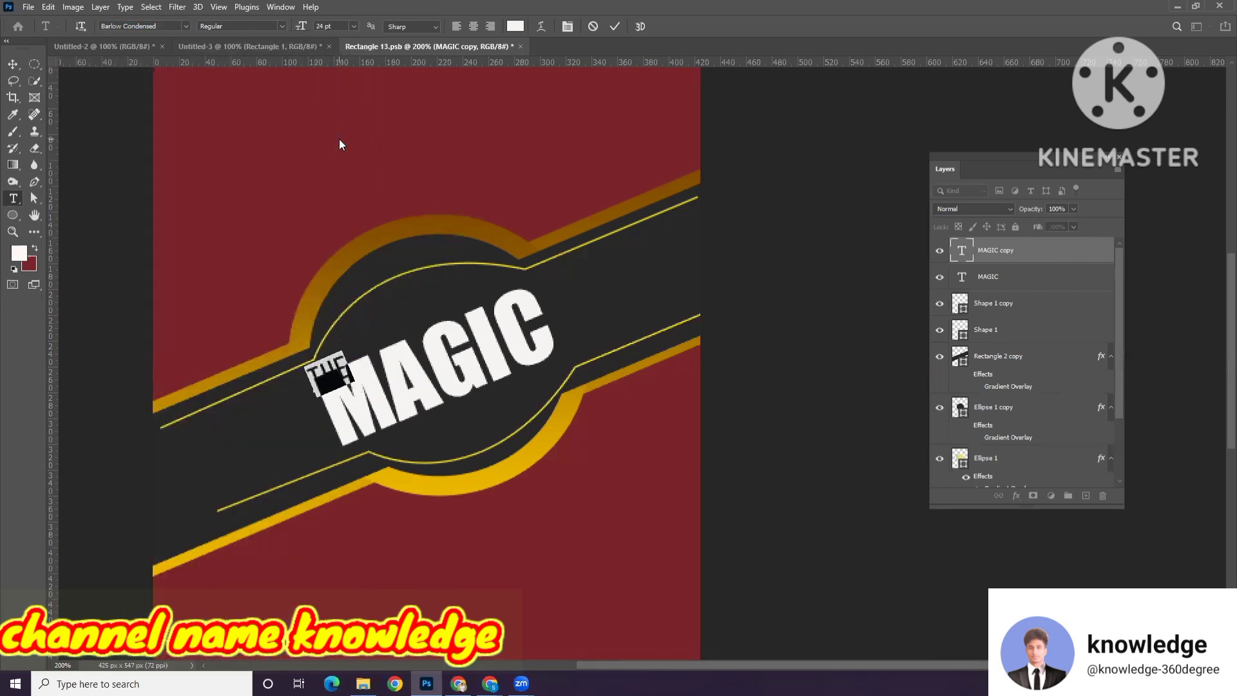
left_click(13, 64)
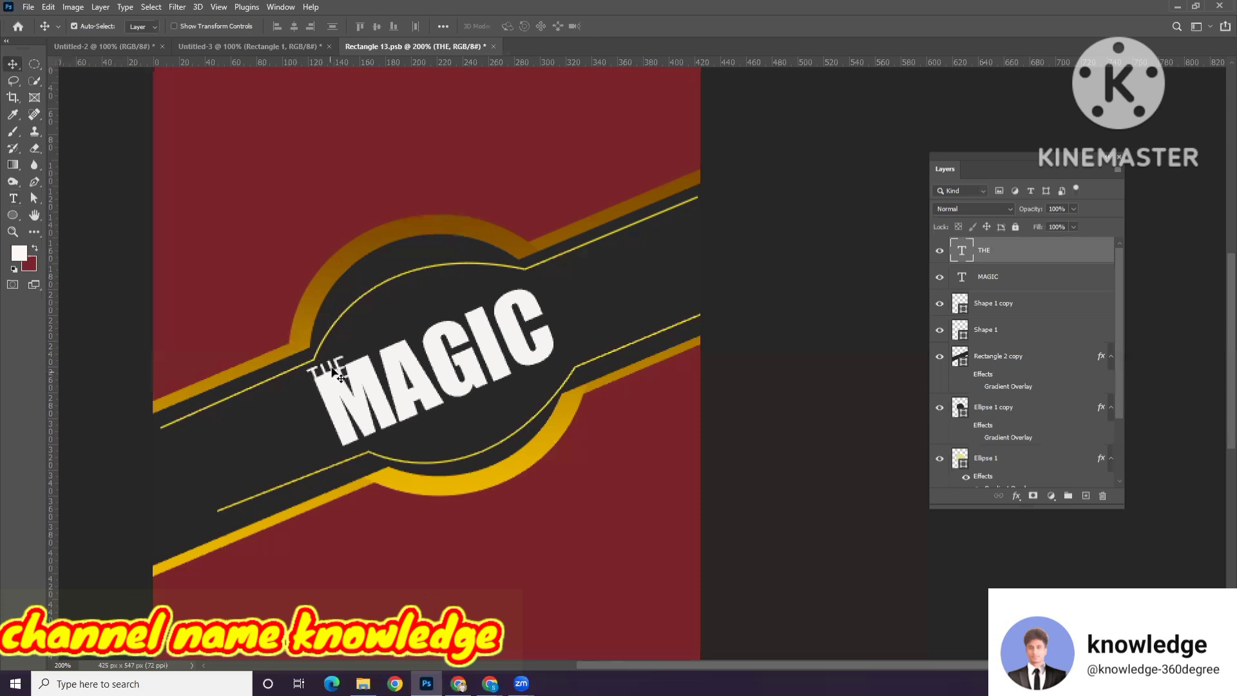
Step: Place THE above MAGIC, with a copy of it below MAGIC reworded as MASALA
left_click_drag(333, 369, 458, 423)
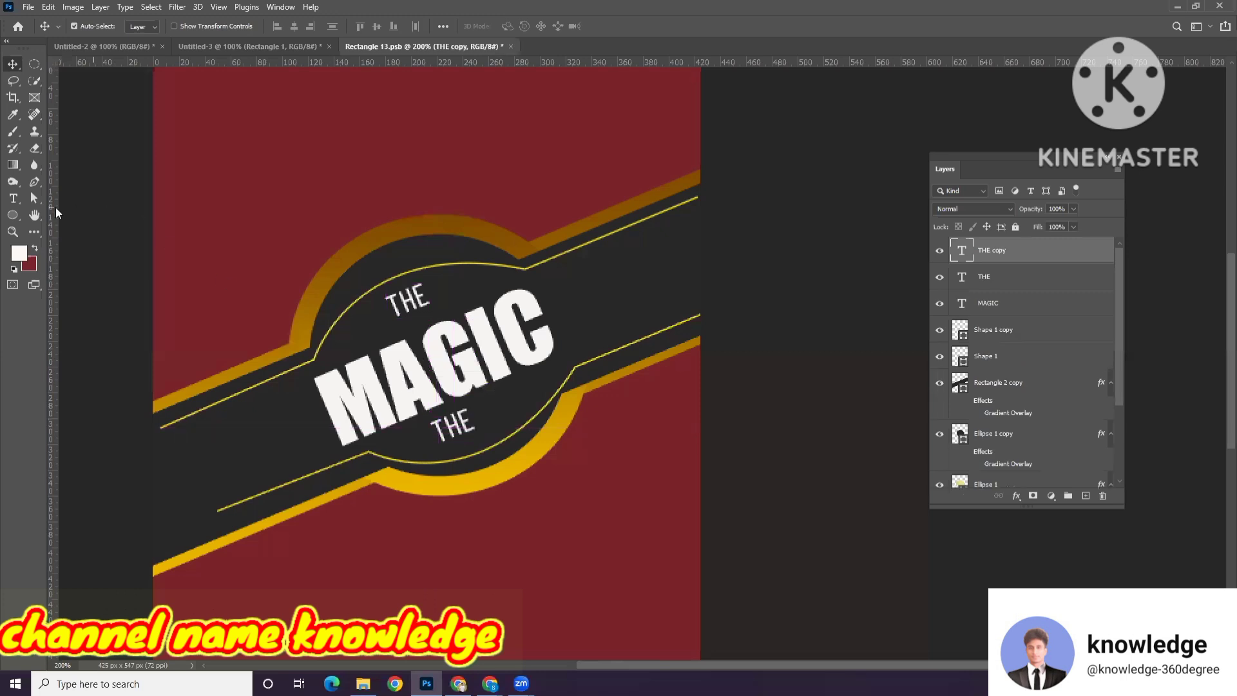
key("t")
double_click(453, 435)
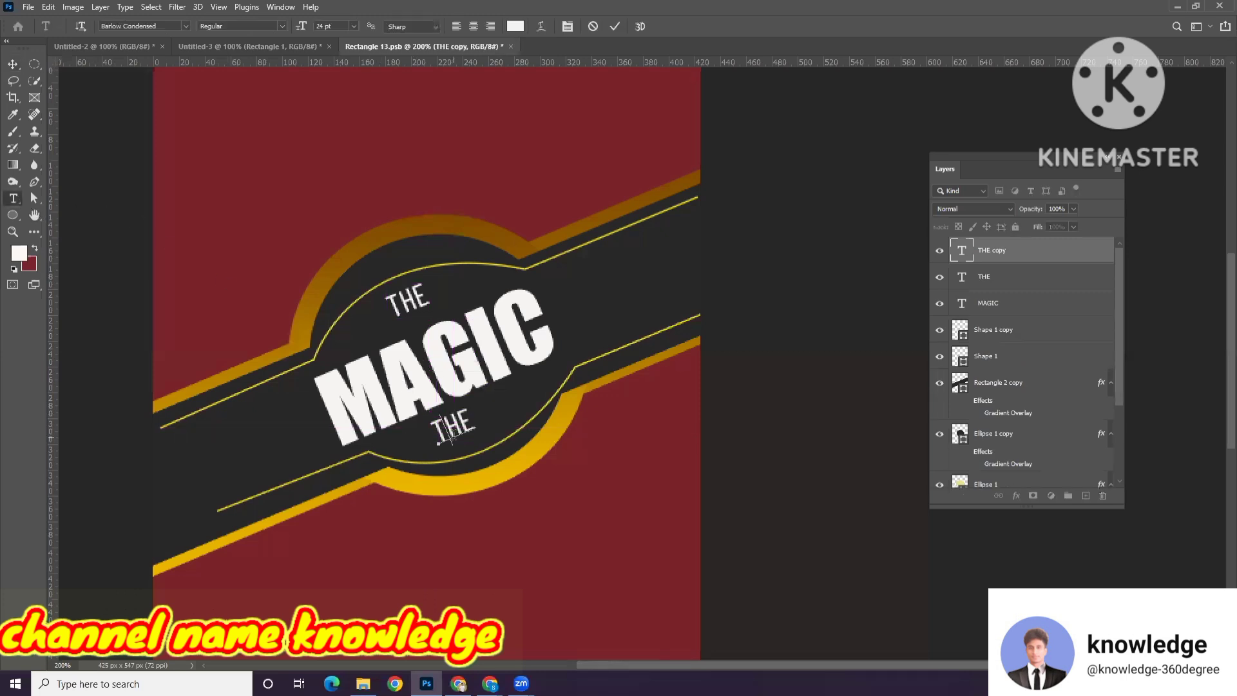
type("in")
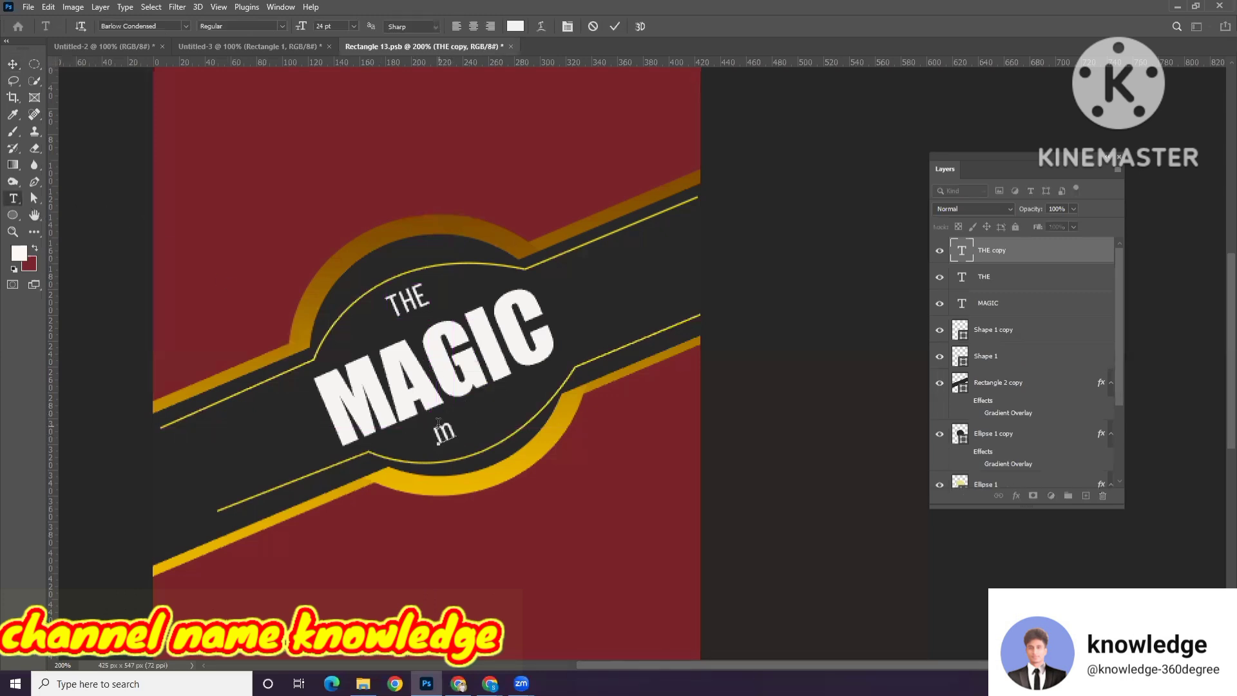
key("BackSpace")
type("MASALA")
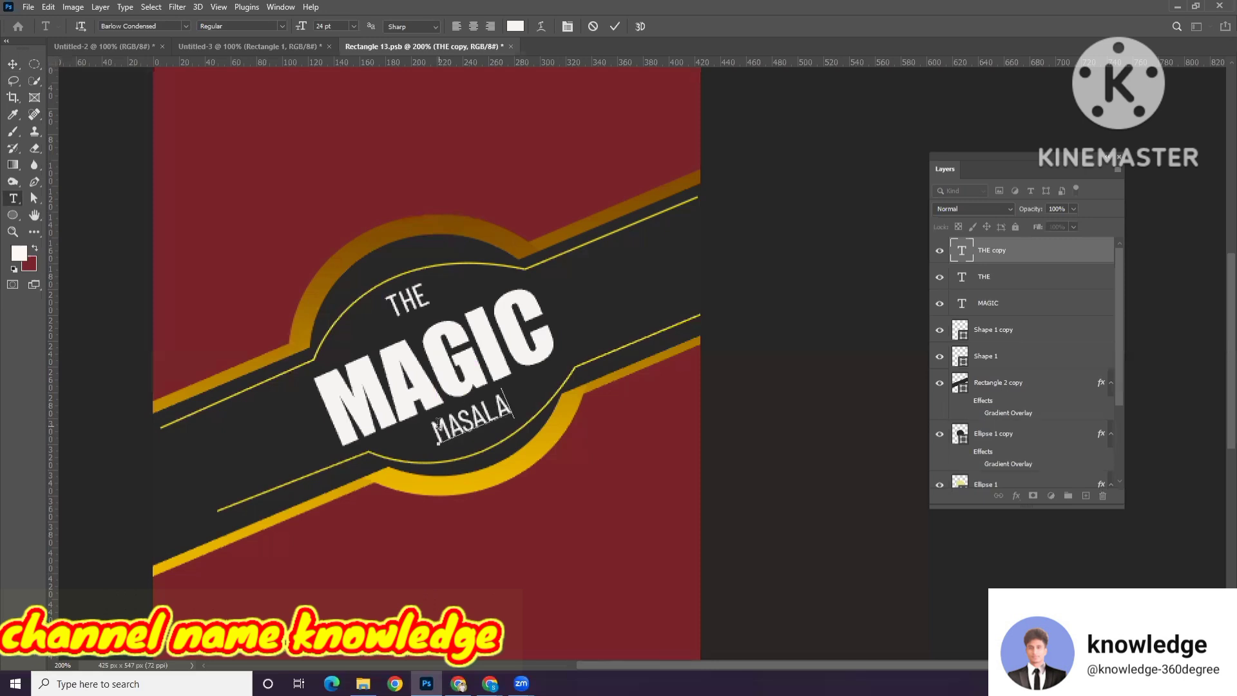
left_click(13, 64)
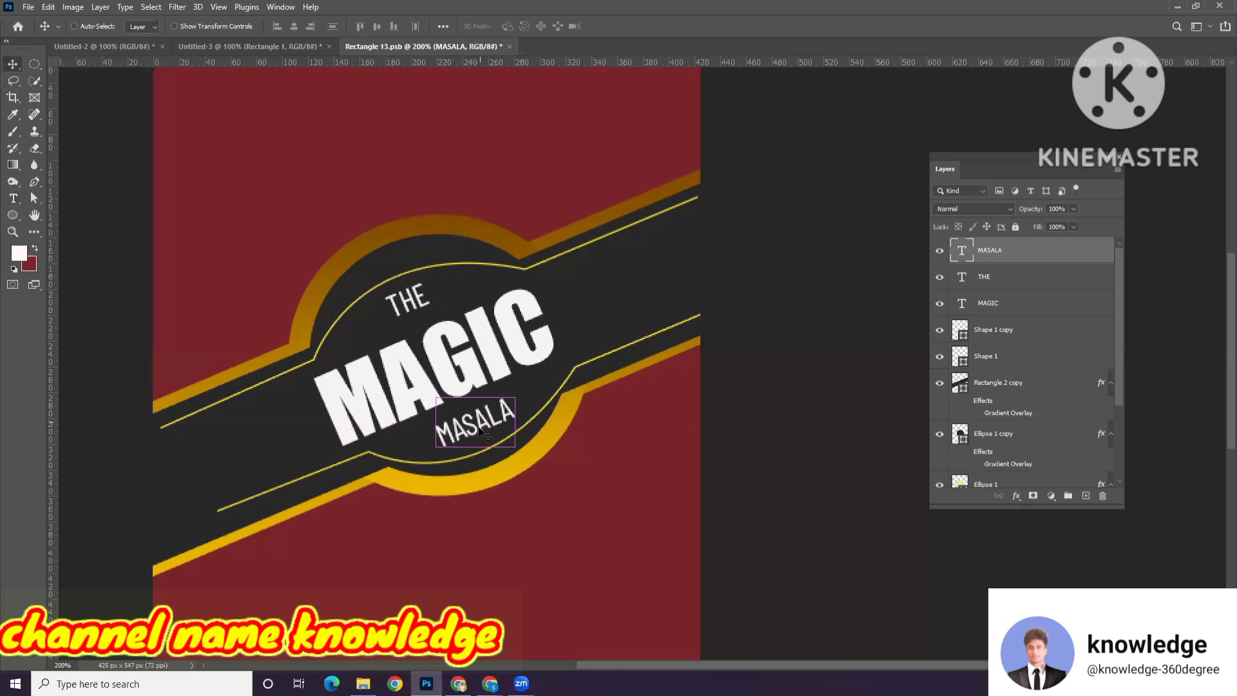
left_click_drag(466, 419, 470, 422)
Step: Delete the lower yellow line from the diagonal band
scroll(470, 421, "down", 2)
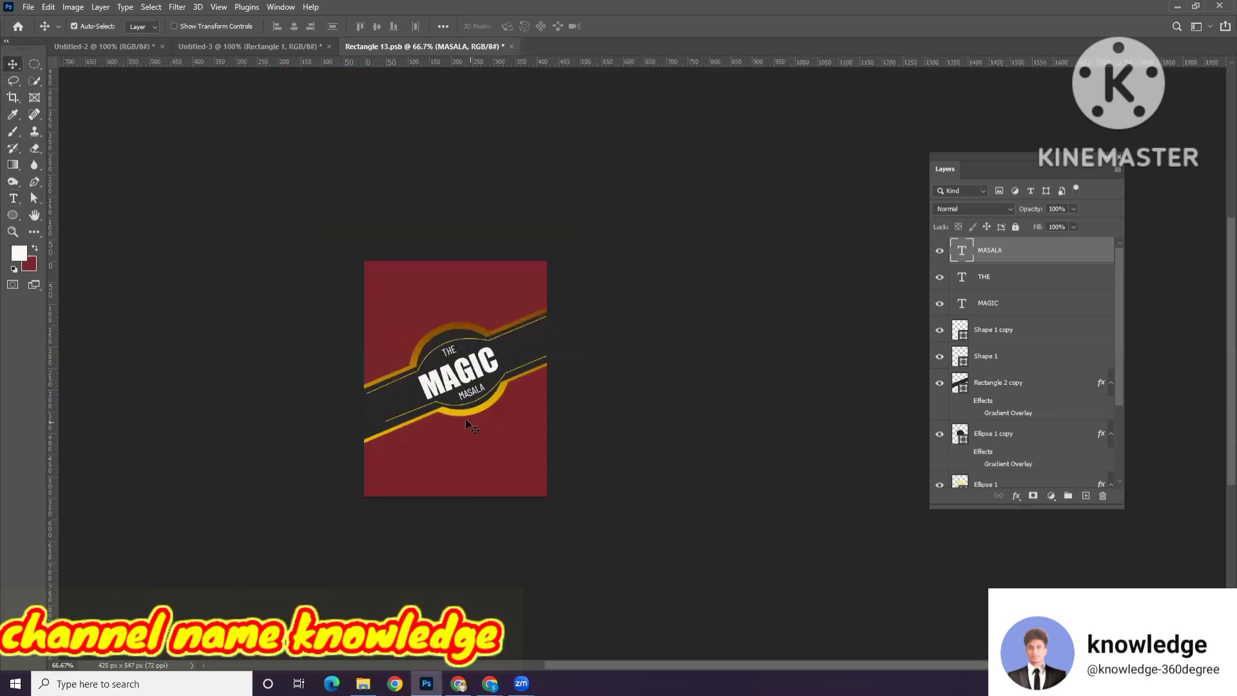
scroll(462, 401, "up", 1)
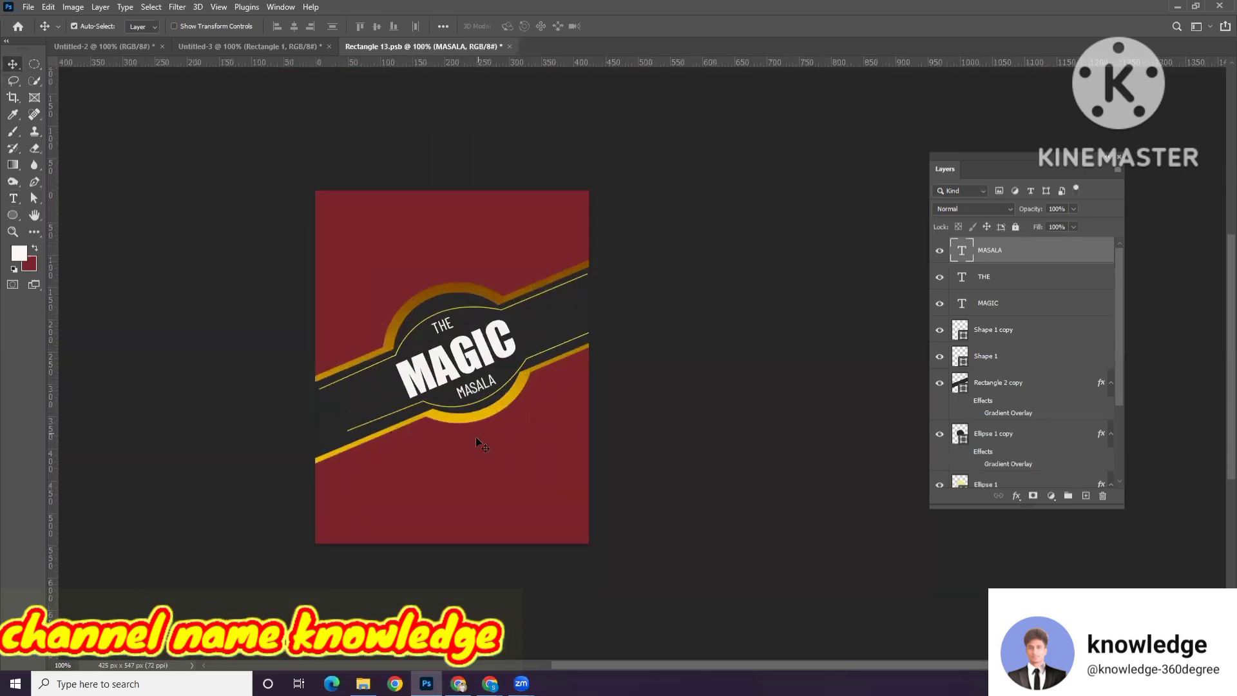
left_click(399, 414)
key("Delete")
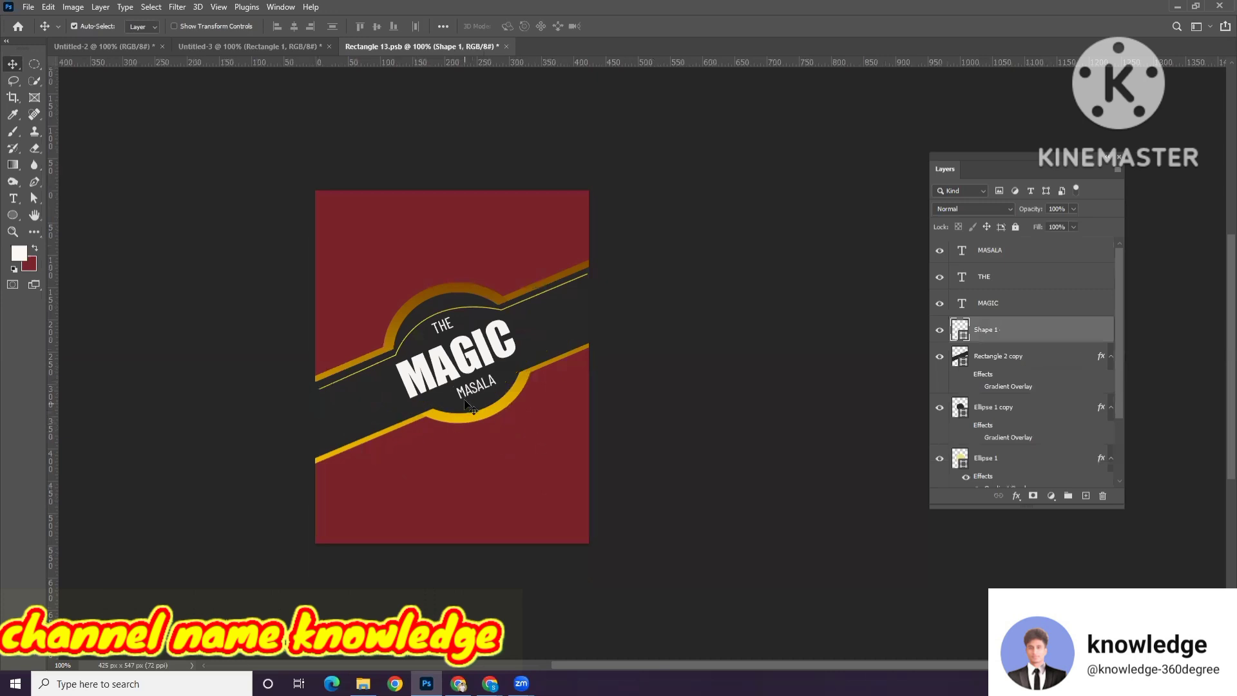
Step: Draw a new yellow Pen tool line, about 406 by 171 px, along the band's lower edge, curving inside the circle's lower rim
scroll(438, 397, "up", 1)
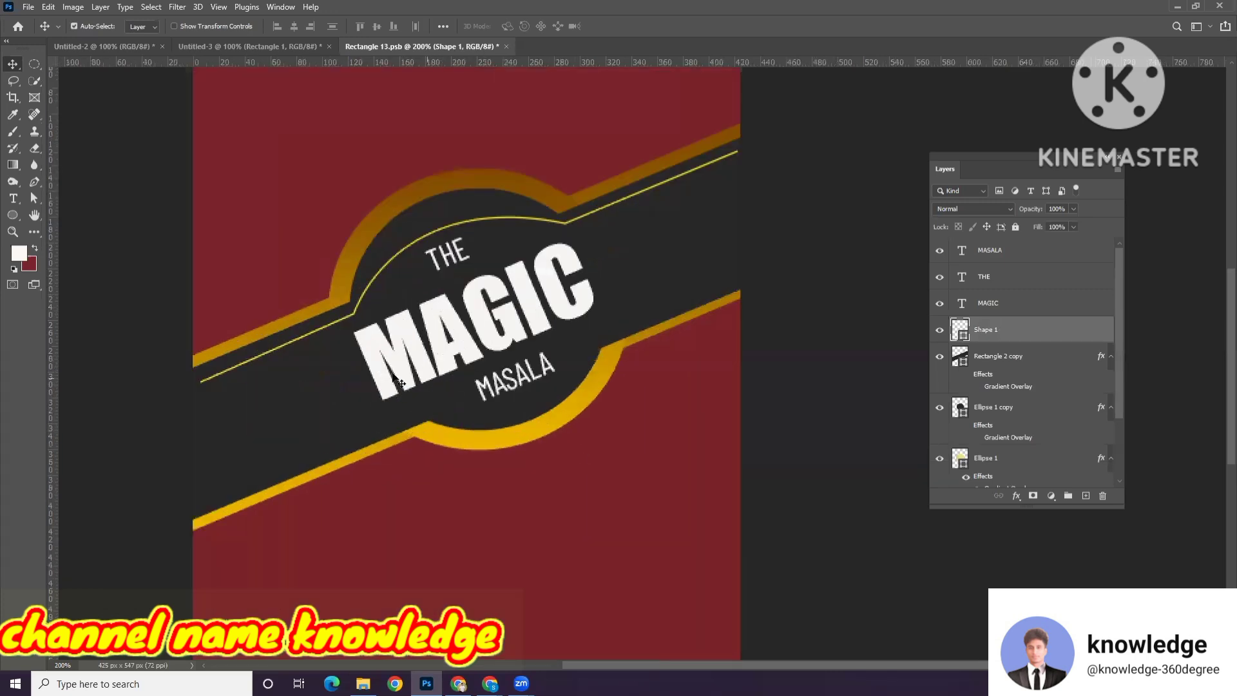
left_click(34, 182)
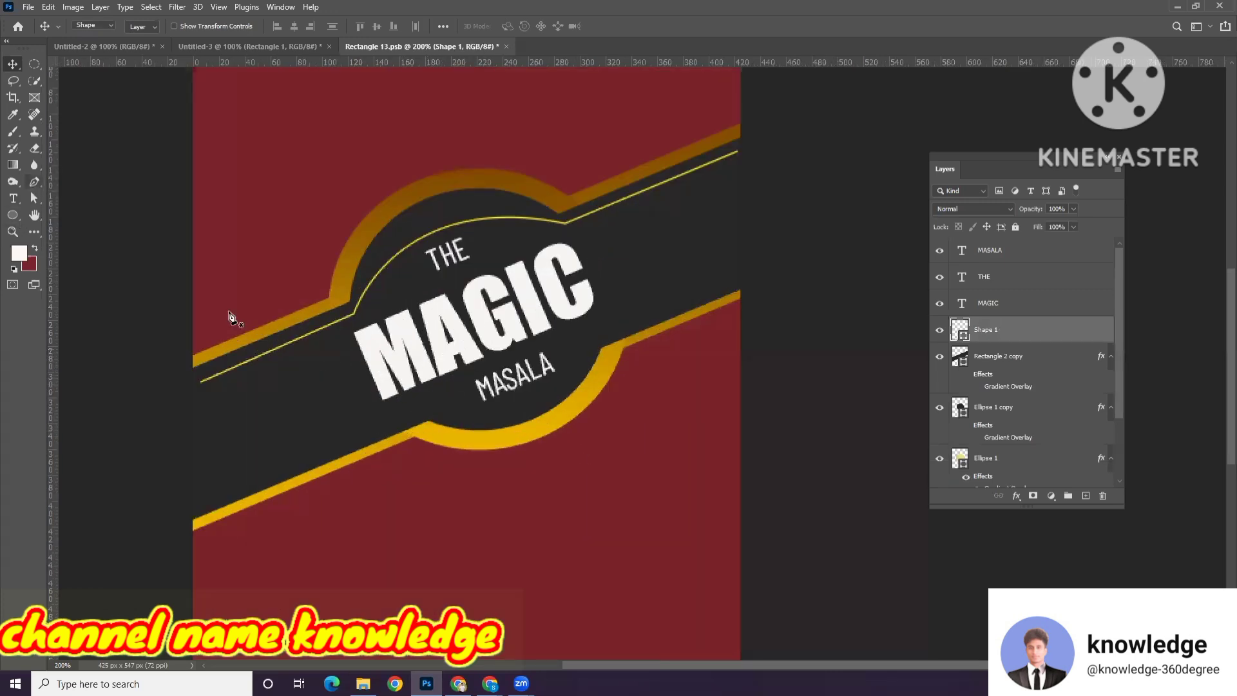
left_click(215, 500)
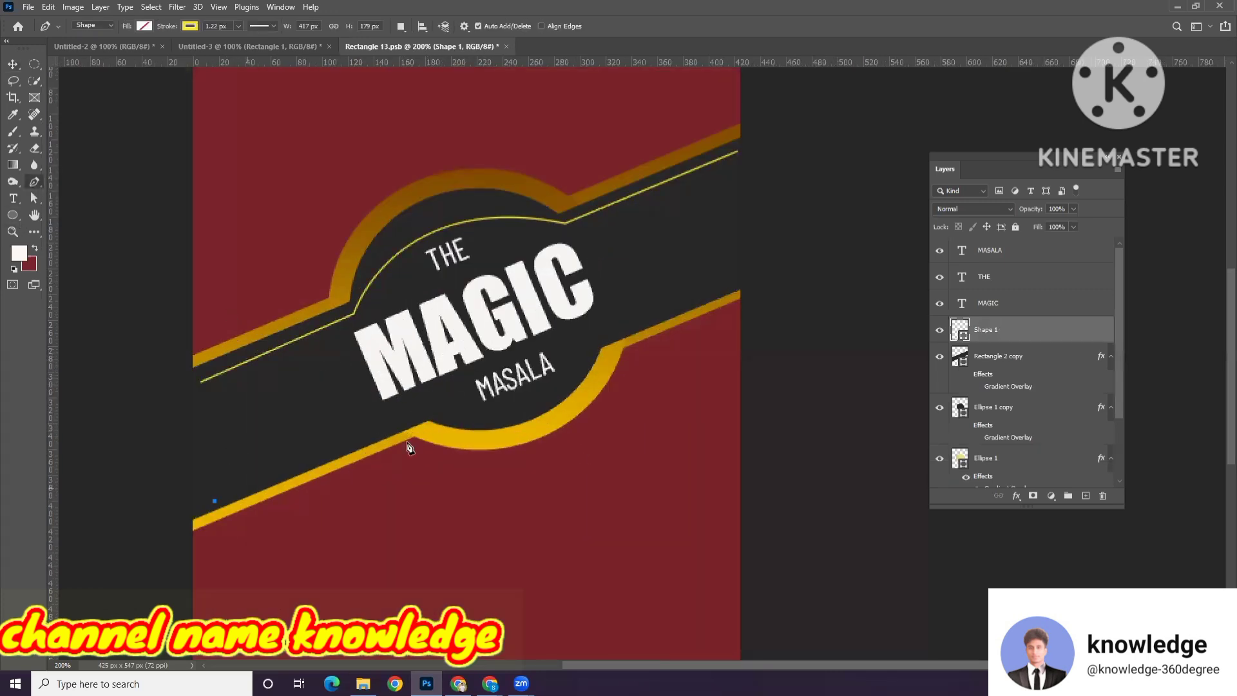
left_click(427, 415)
left_click_drag(602, 336, 674, 254)
left_click_drag(671, 250, 659, 230)
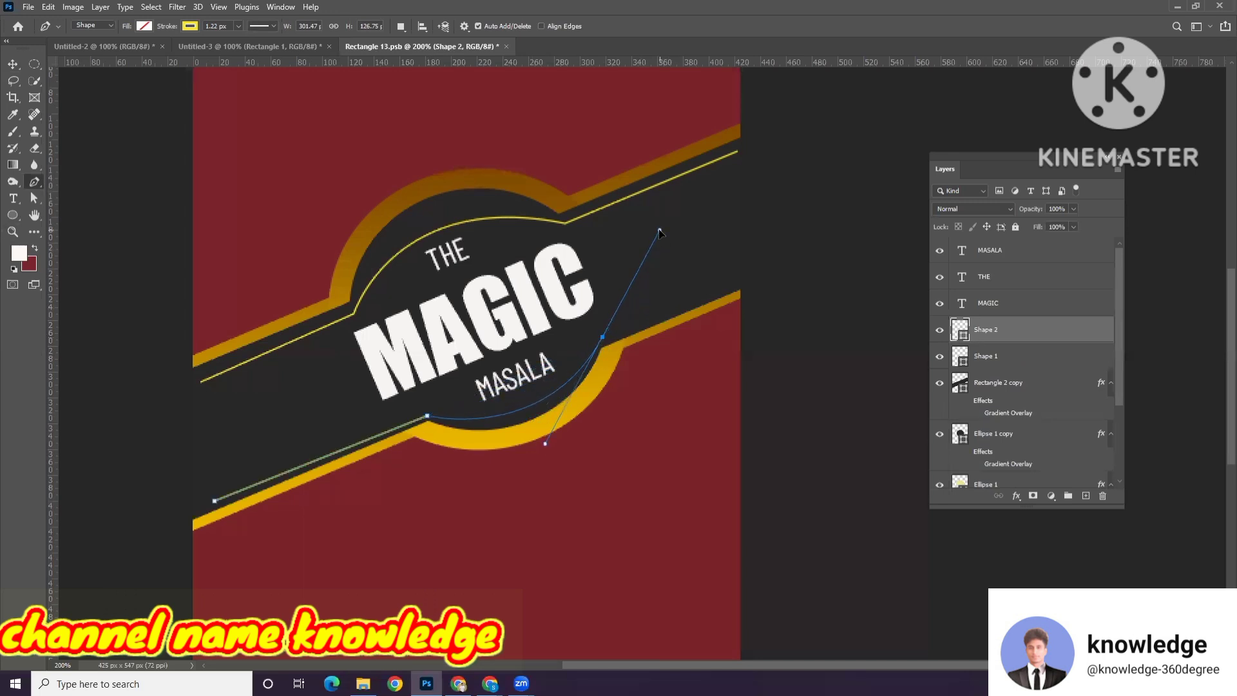
left_click(603, 338, "alt")
left_click(738, 281)
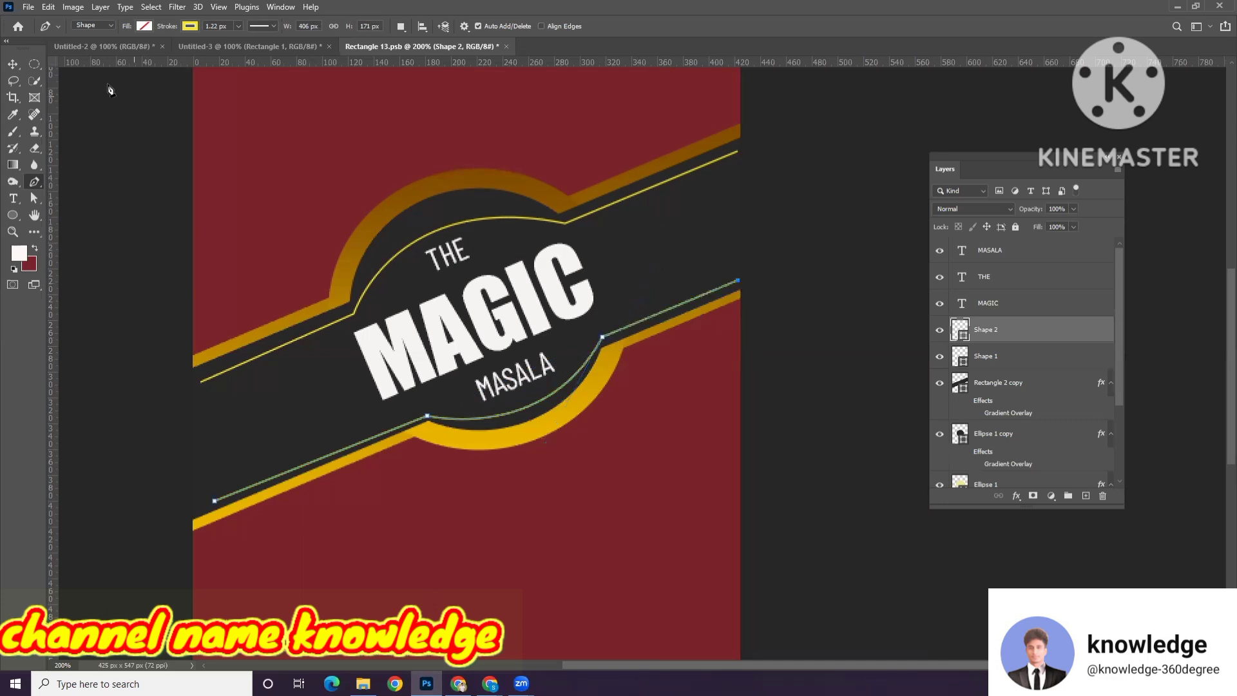
left_click(13, 64)
left_click(817, 442)
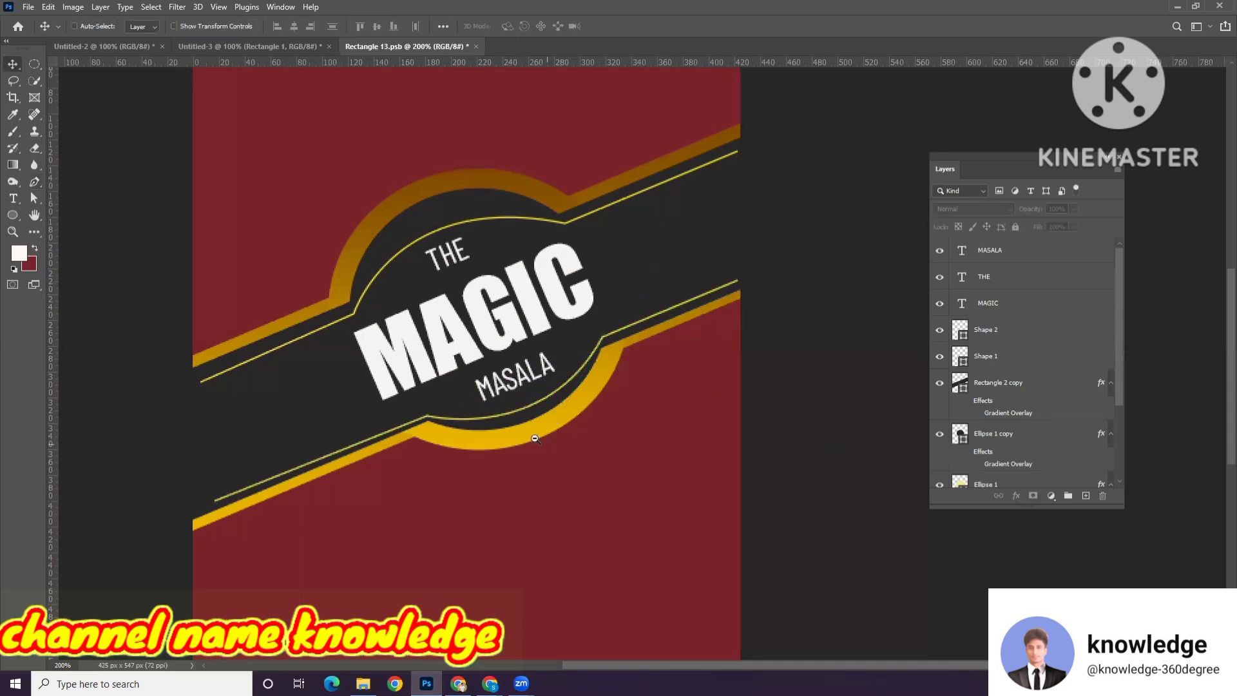
scroll(535, 439, "down", 2)
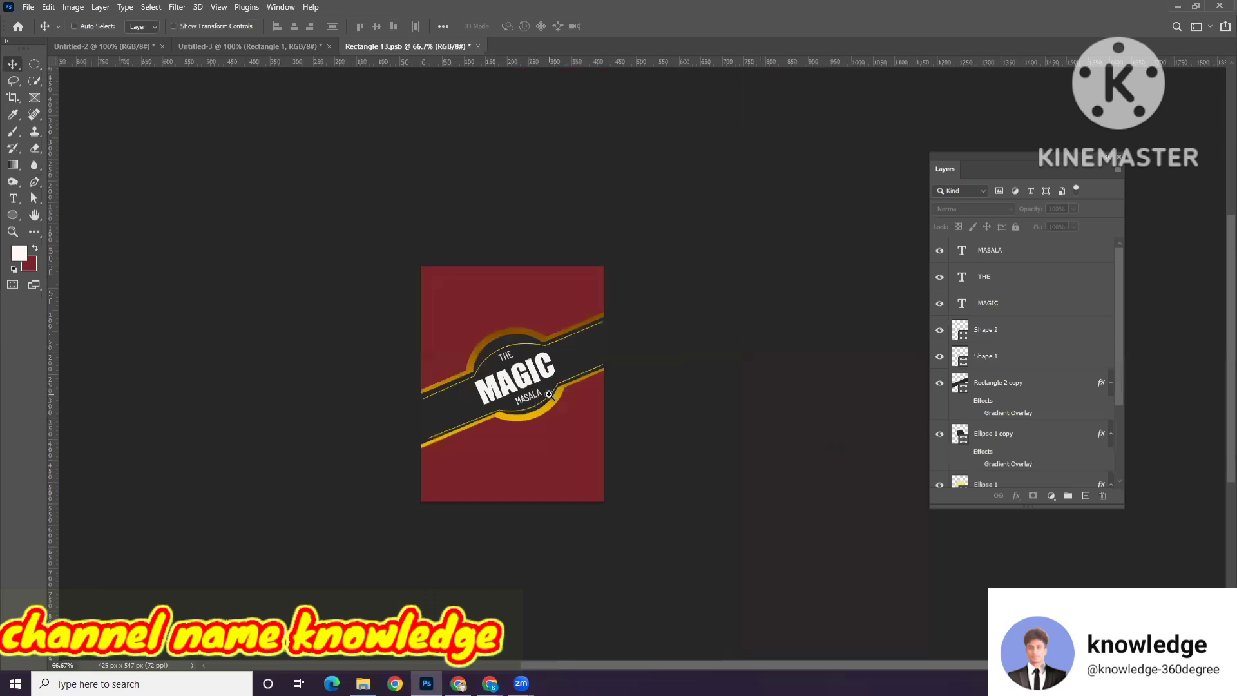
scroll(549, 395, "up", 1)
left_click(515, 331)
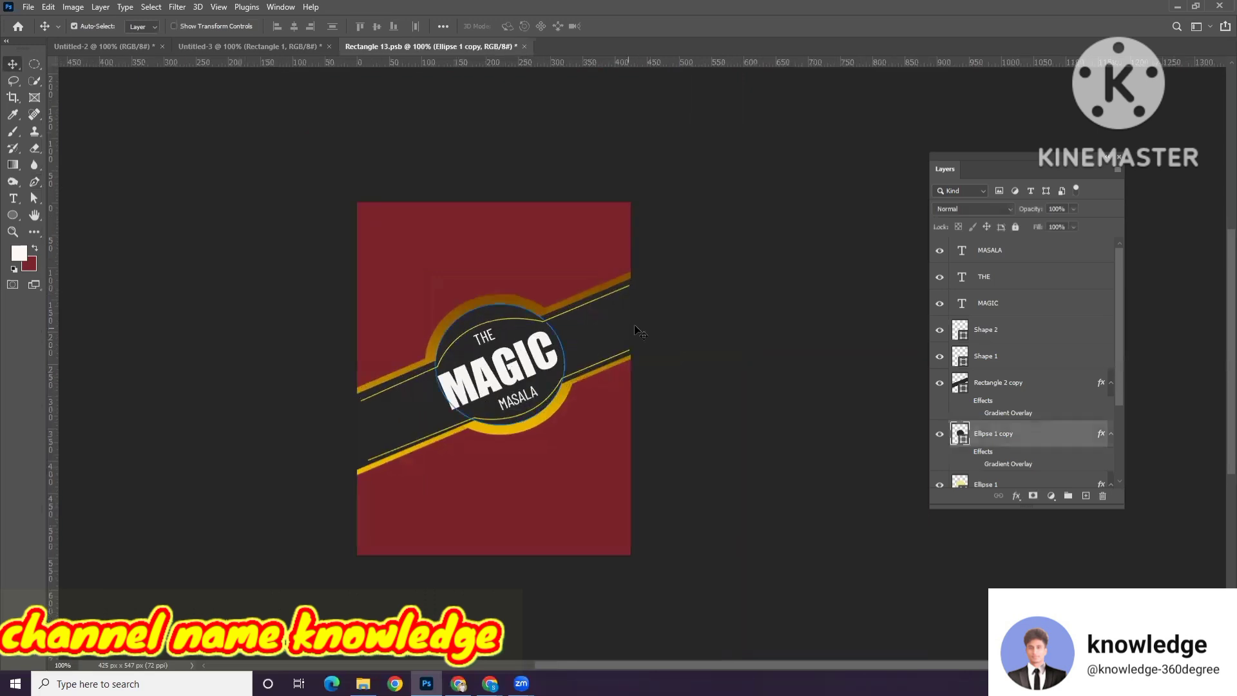
left_click(715, 337)
scroll(528, 454, "up", 1)
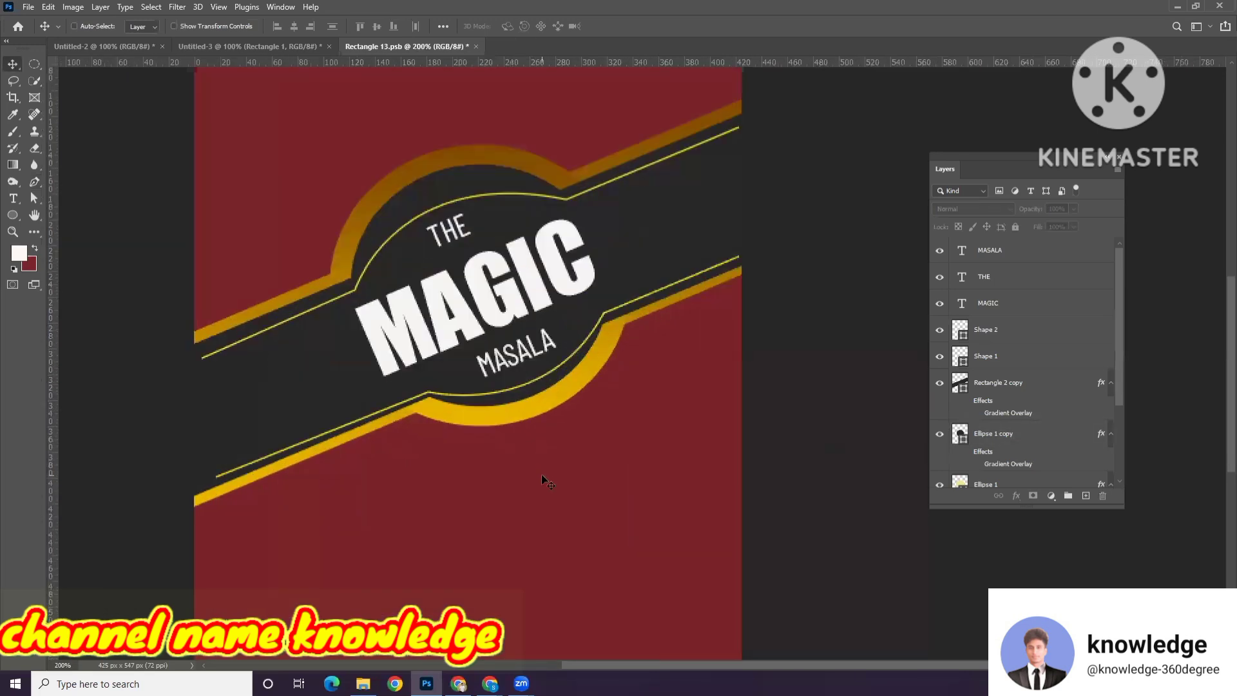
scroll(541, 474, "down", 1)
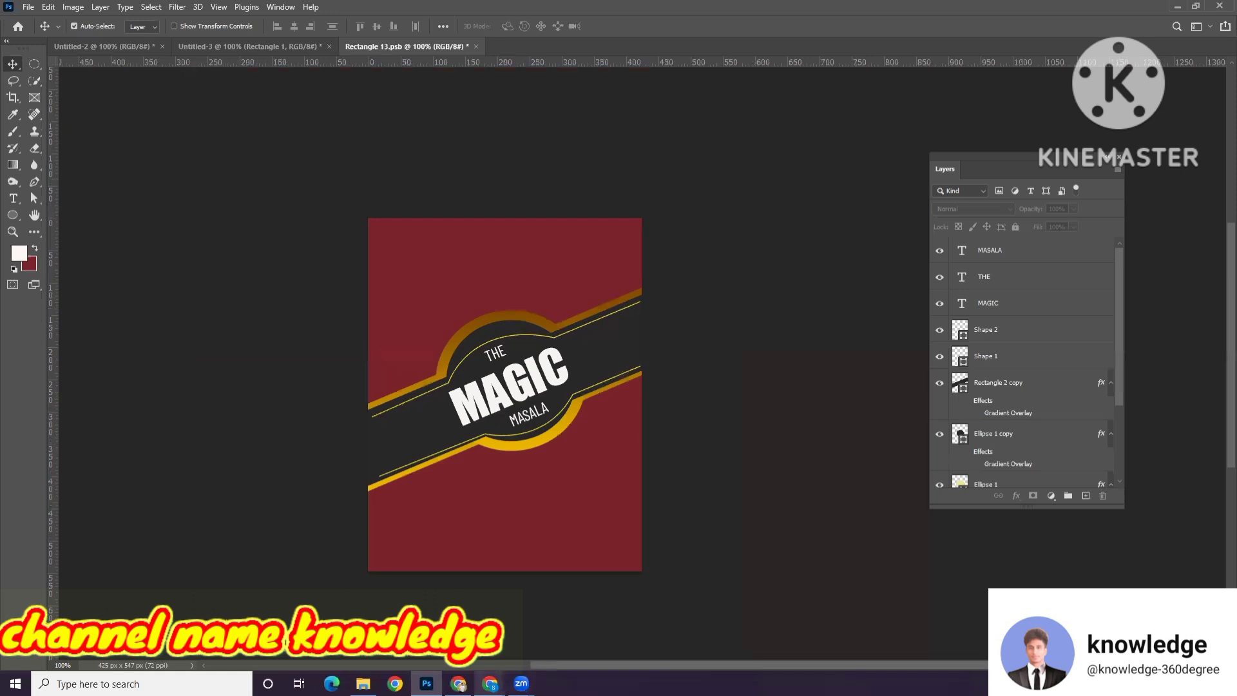
Step: Switch to Chrome and search Google Images for "poteto chips" in a new tab
mouse_move(490, 683)
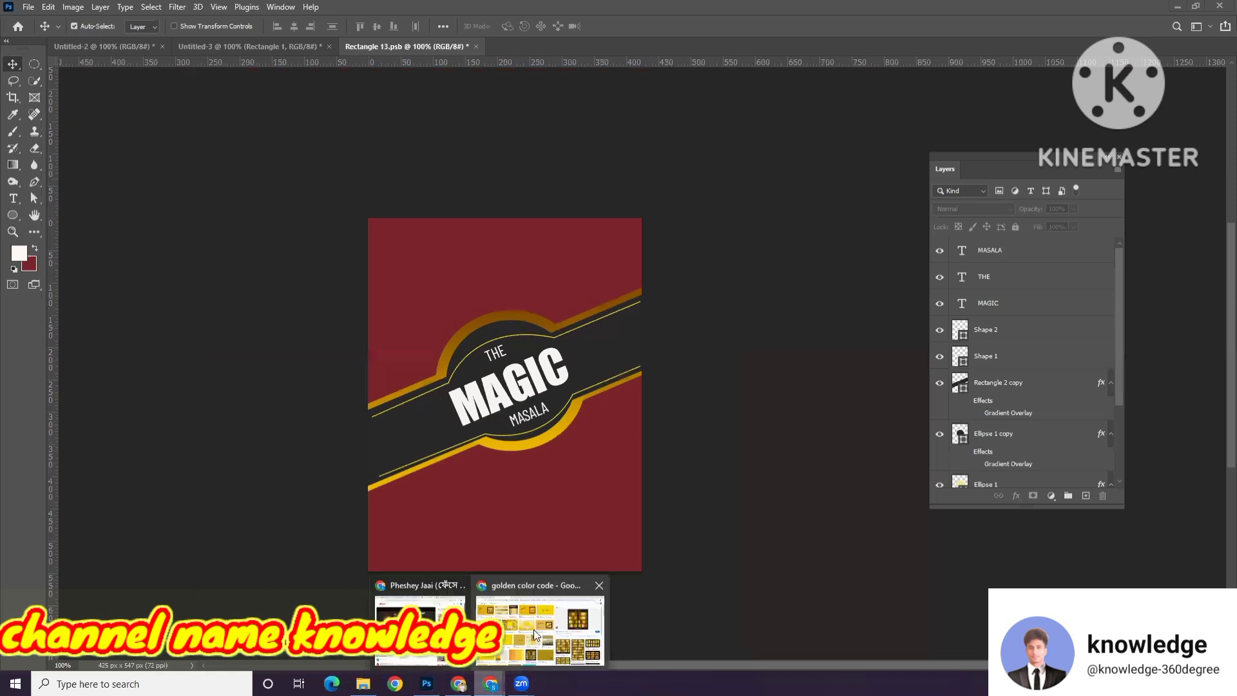
left_click(533, 629)
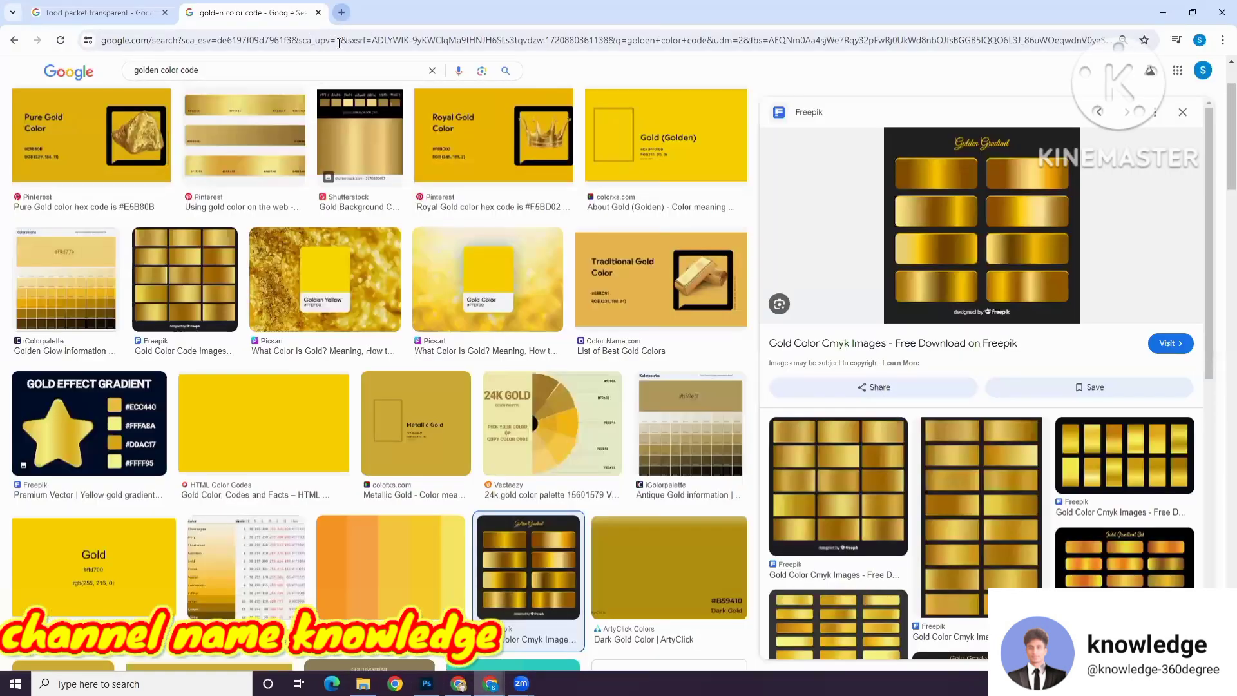
left_click(341, 12)
left_click(489, 261)
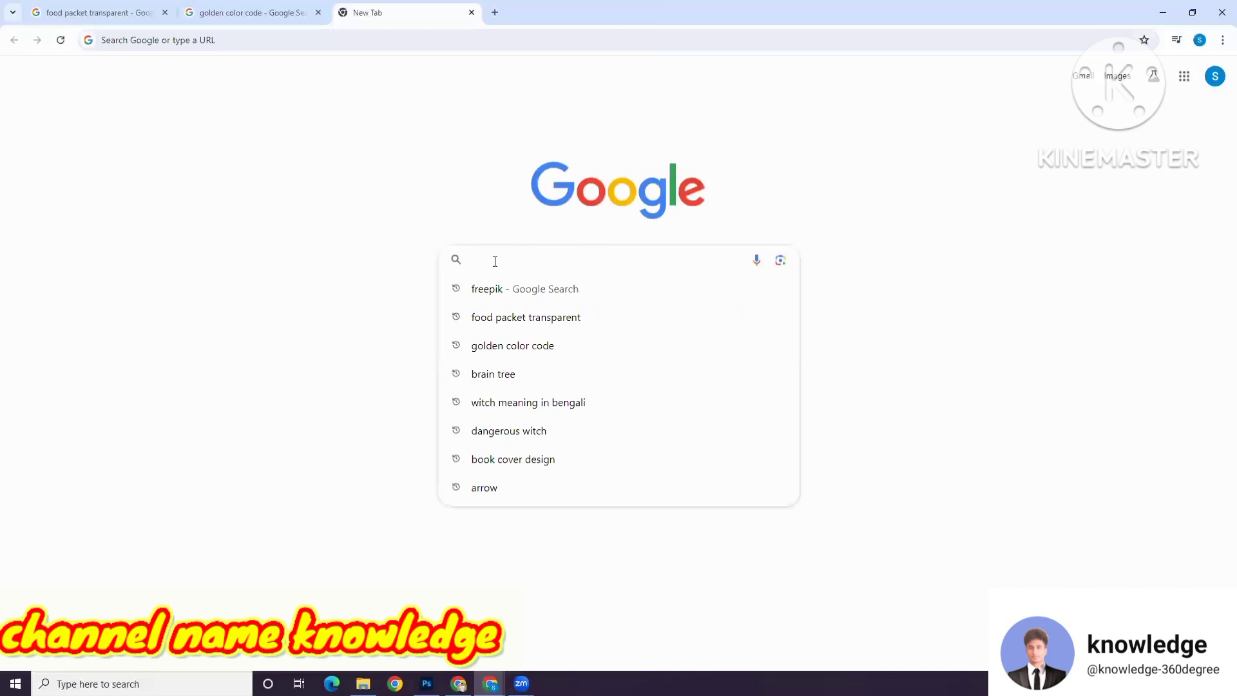
type("poteto")
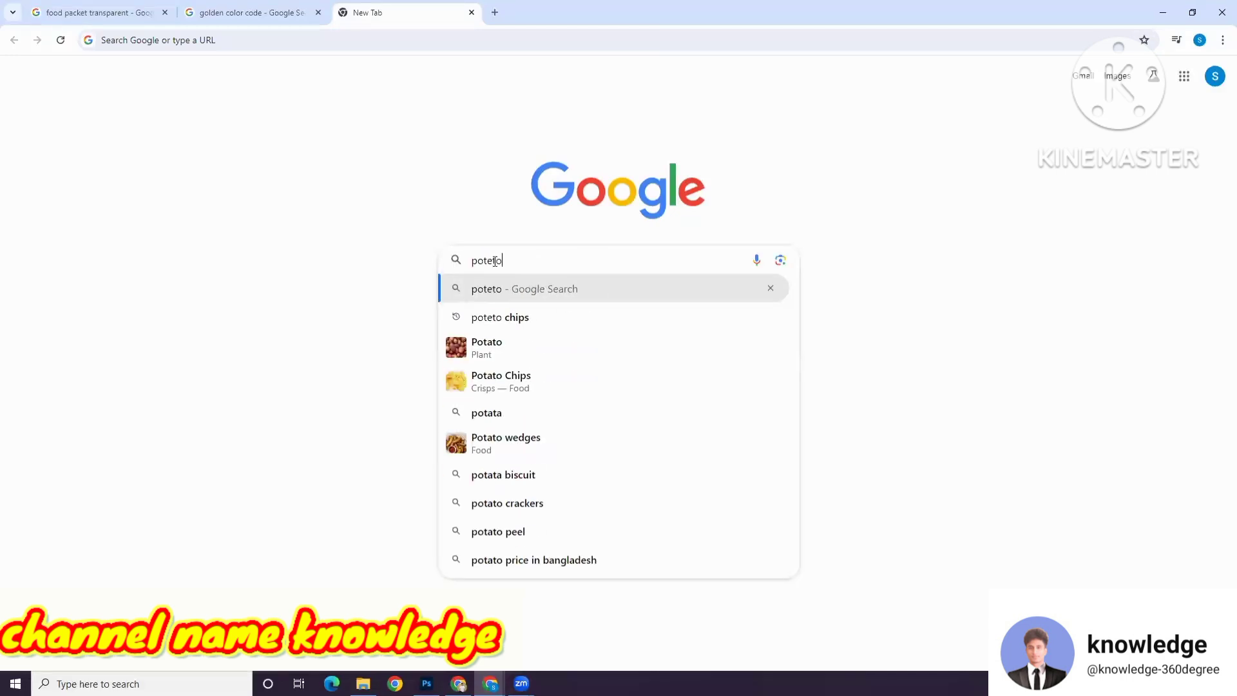
left_click(515, 317)
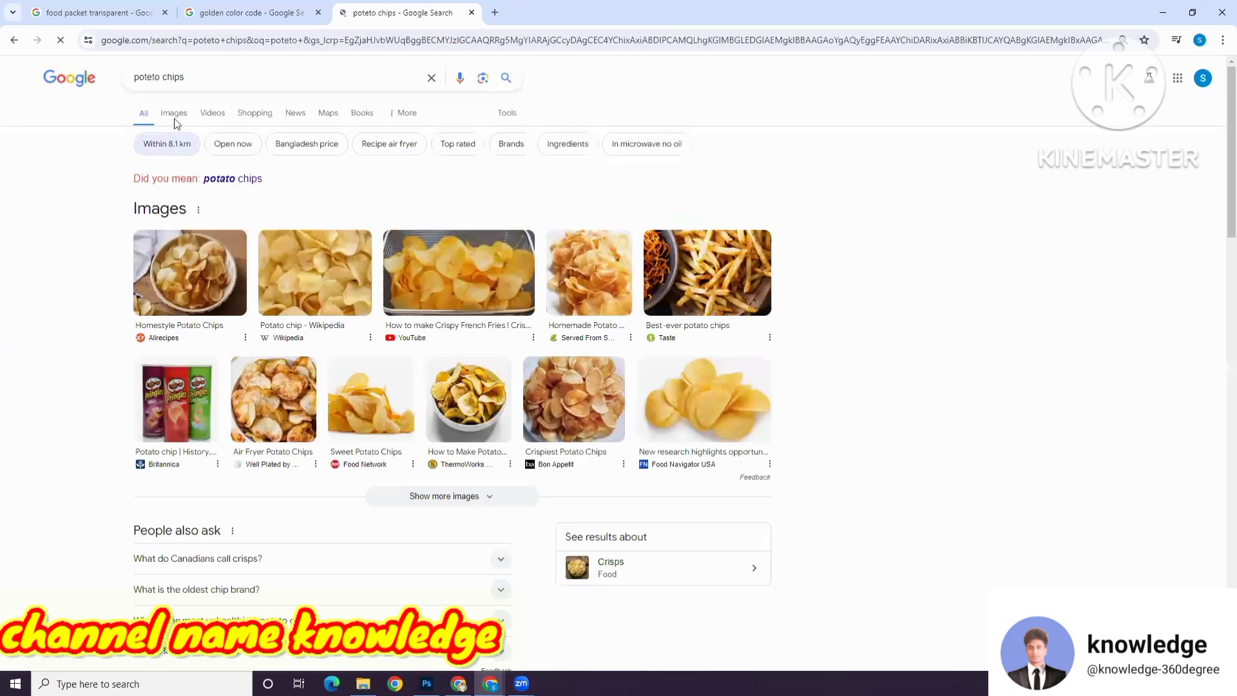
left_click(174, 112)
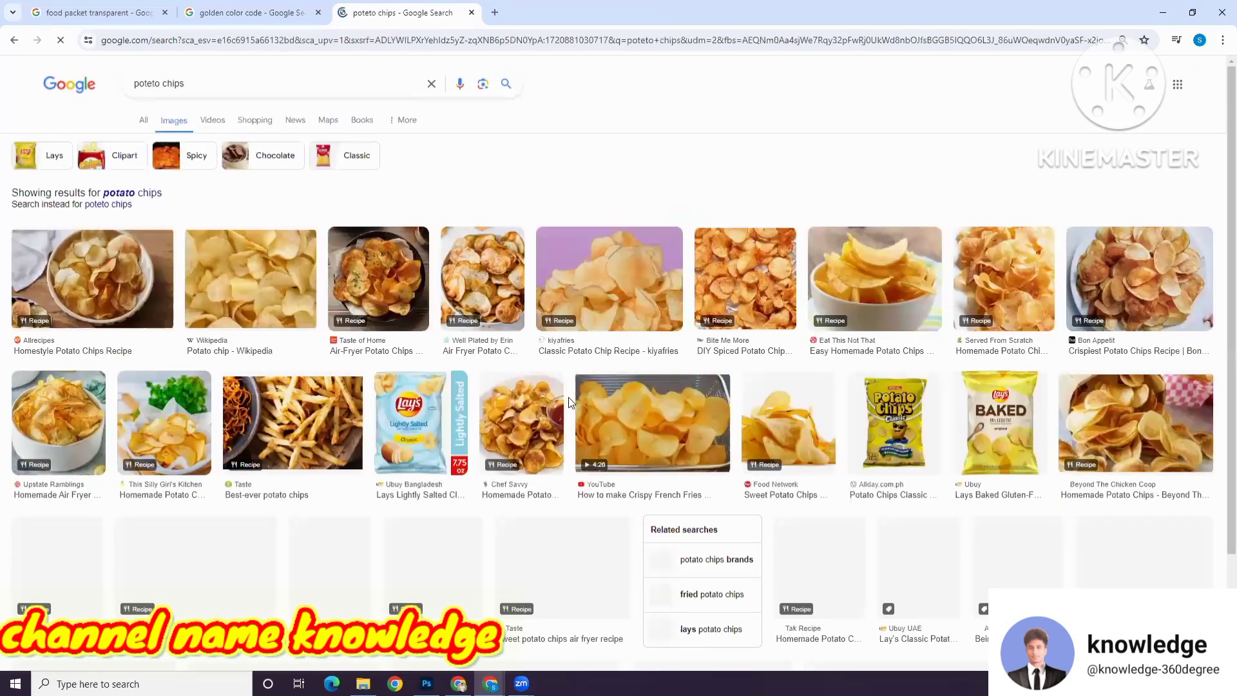
Step: Browse the potato chips image results and preview the Ruffles Original chips picture
scroll(879, 430, "down", 2)
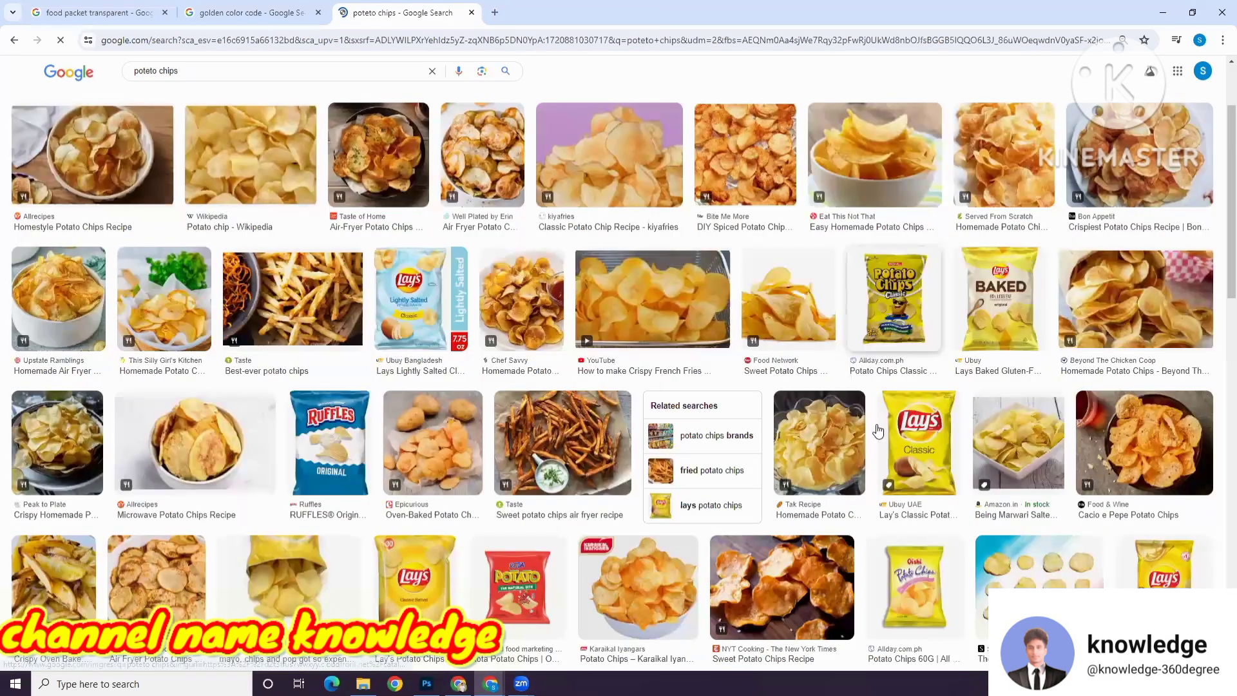
scroll(878, 430, "down", 15)
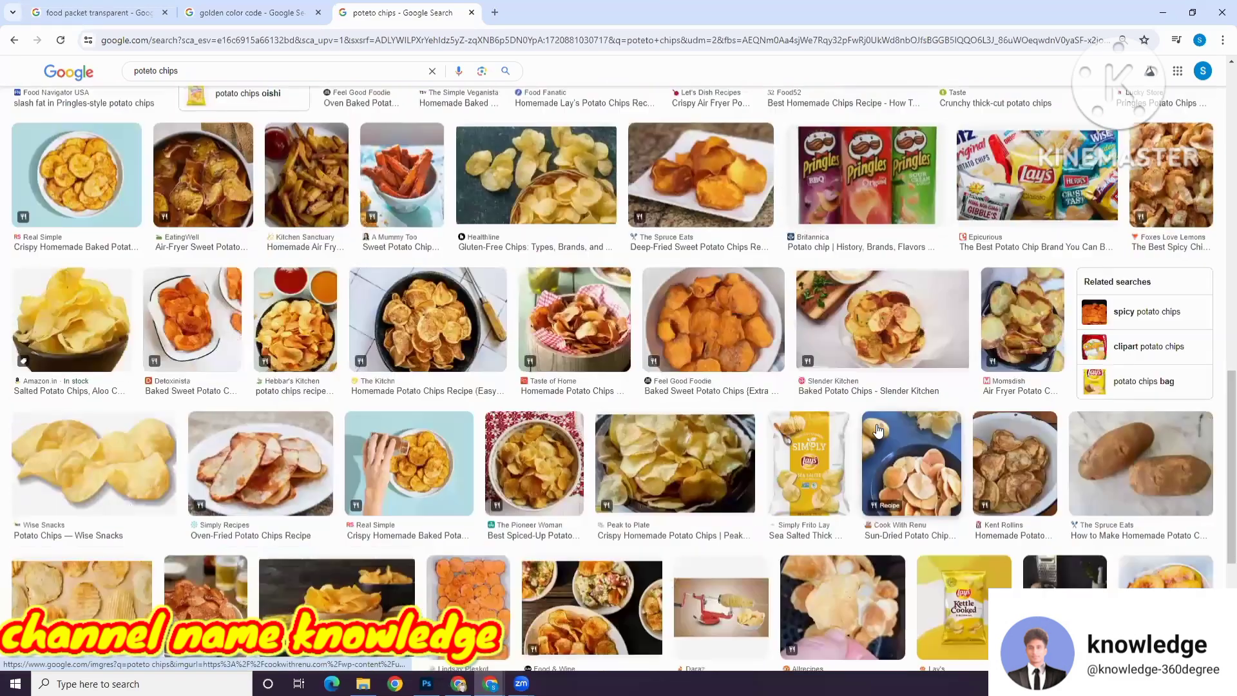
scroll(878, 430, "down", 8)
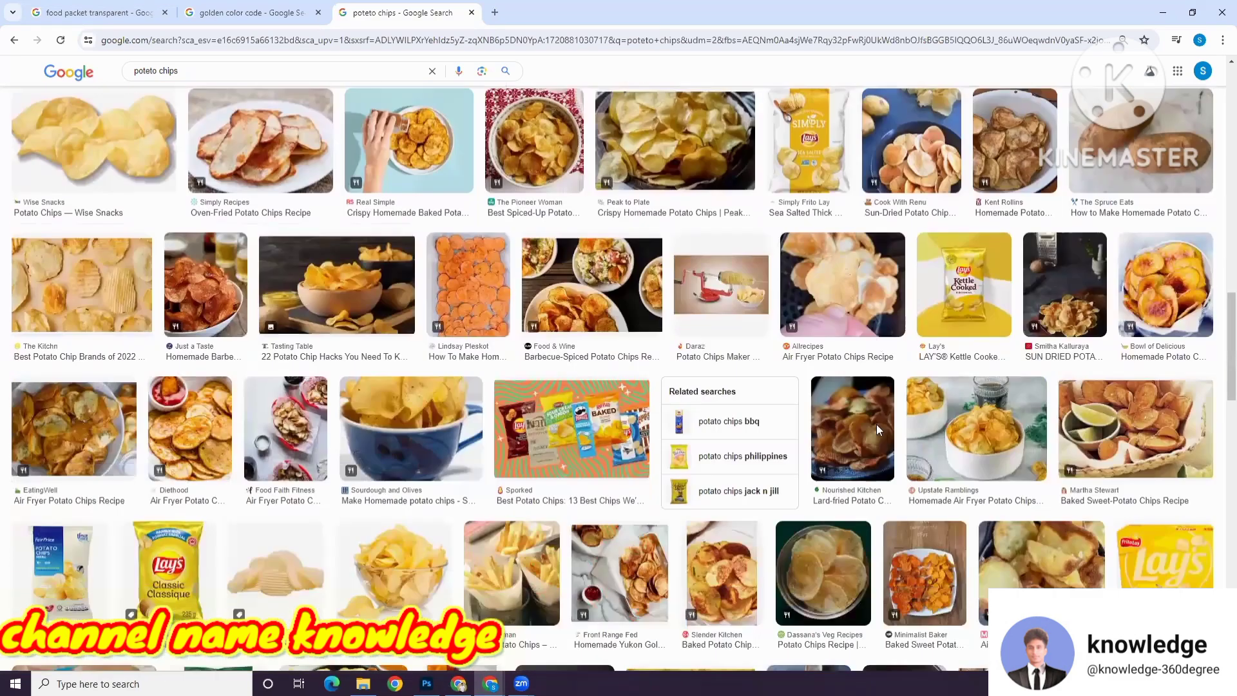
scroll(876, 424, "down", 2)
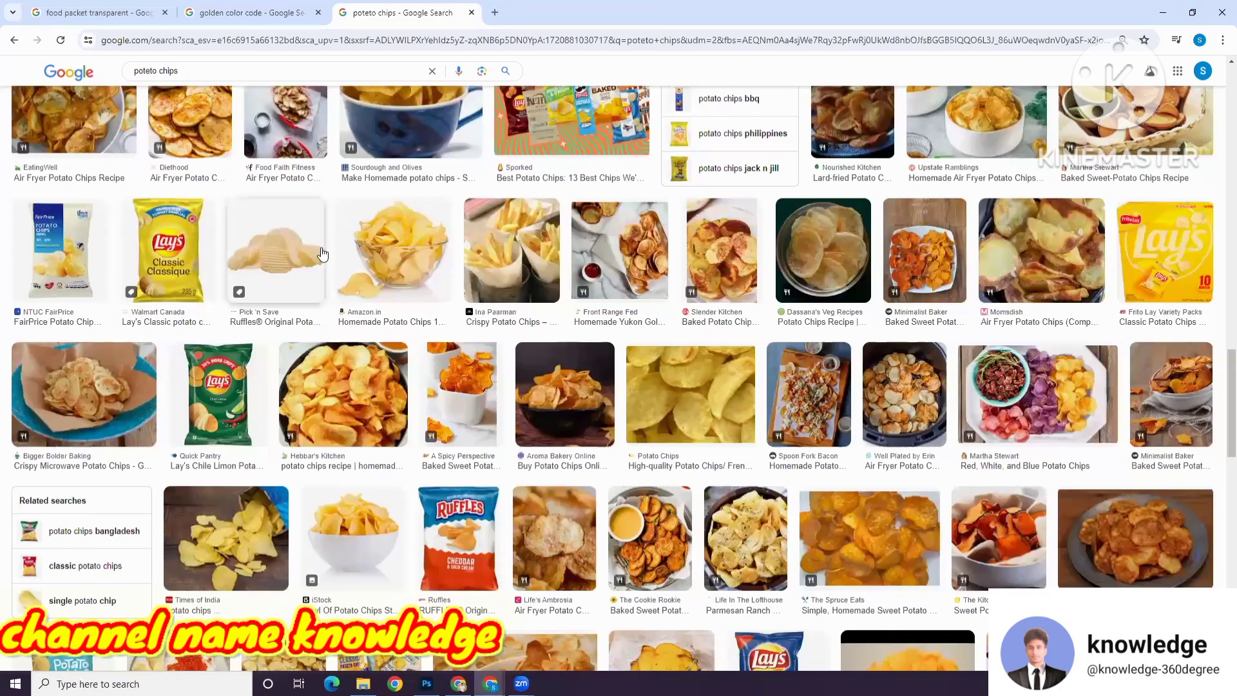
left_click(322, 254)
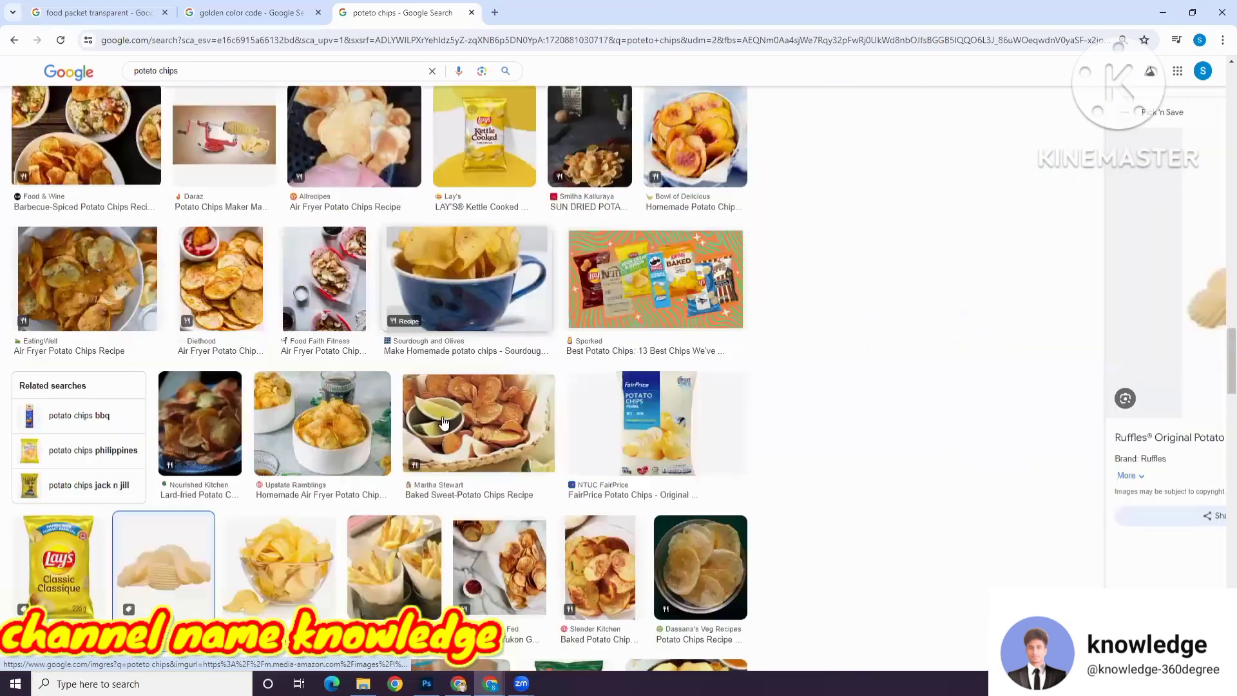
Step: Browse the related potato chips images, open the Yahoo picture of scattered ridged chips and copy it
scroll(938, 393, "down", 5)
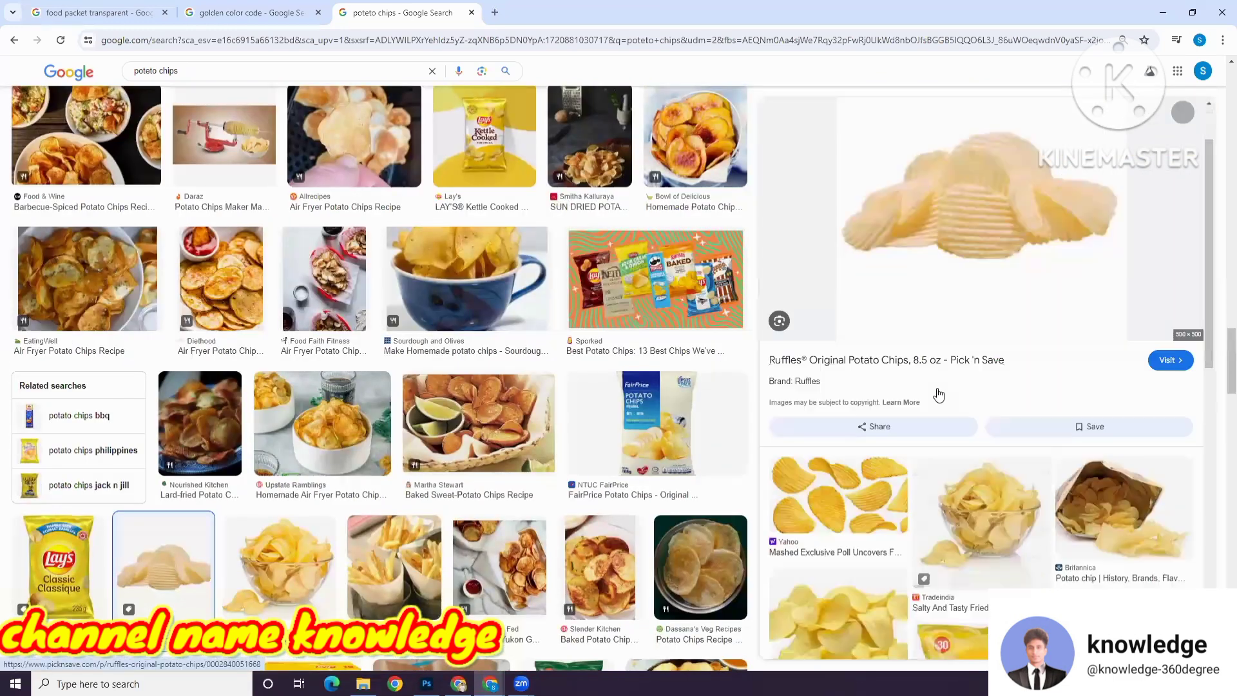
scroll(939, 394, "down", 3)
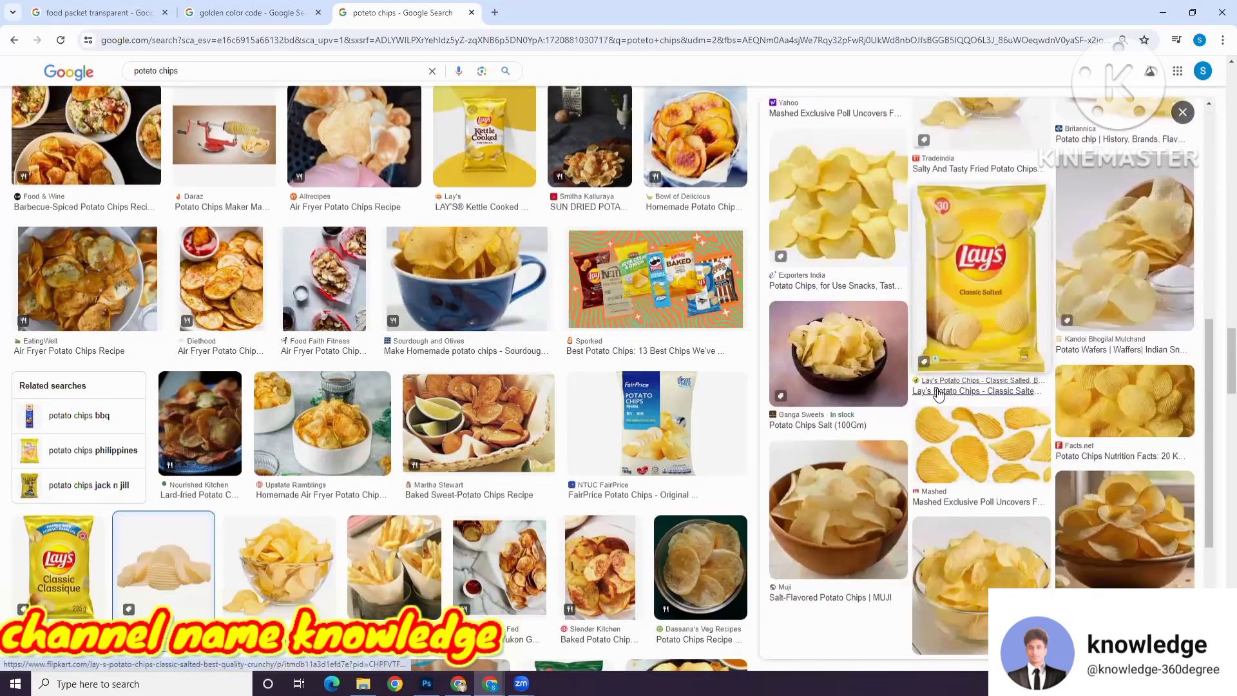
scroll(939, 394, "down", 1)
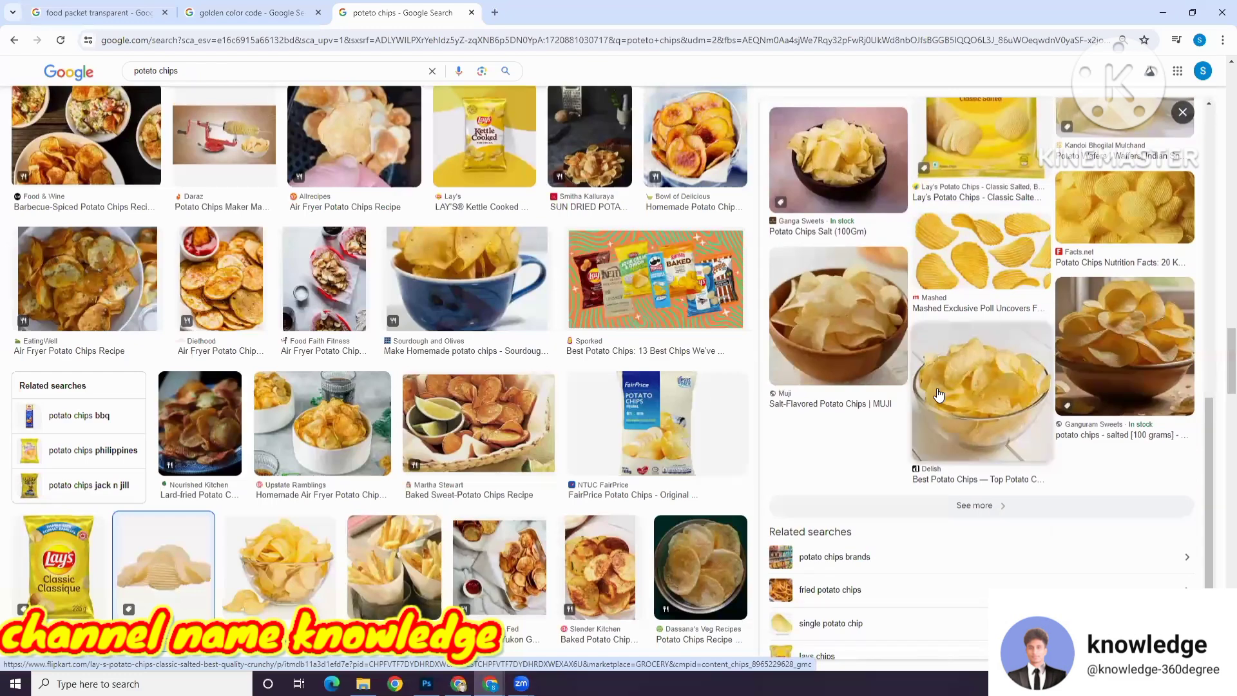
scroll(939, 395, "up", 5)
scroll(857, 330, "up", 1)
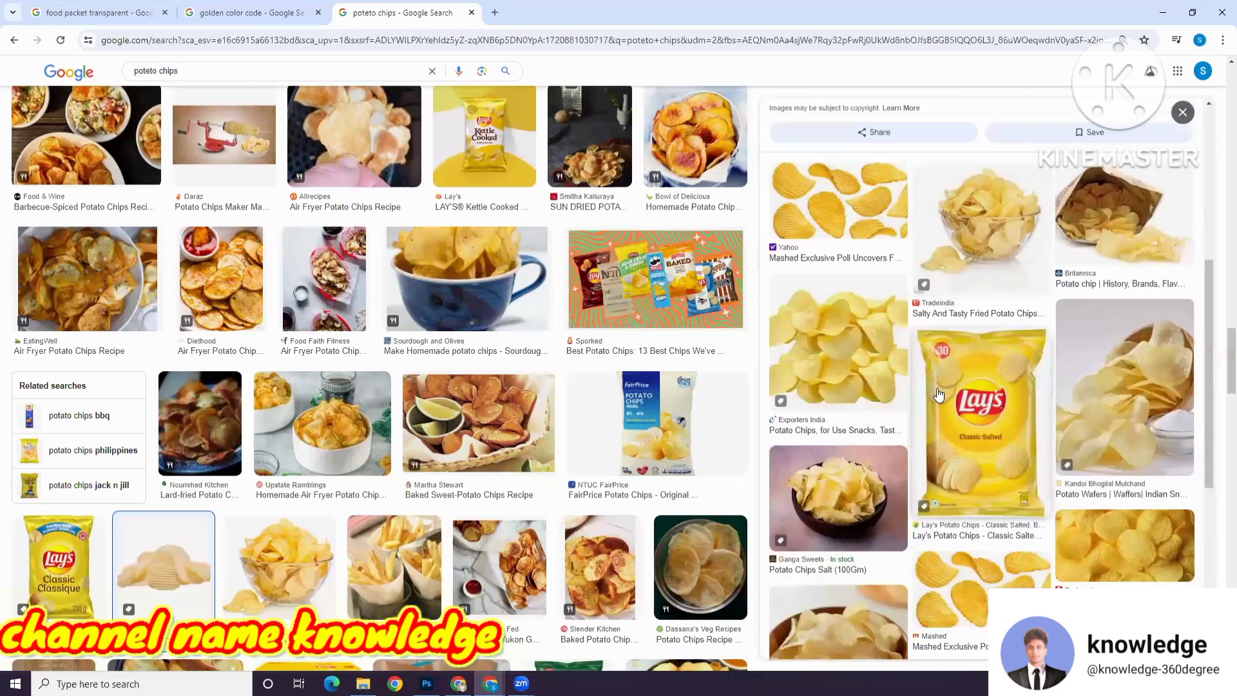
left_click(832, 311)
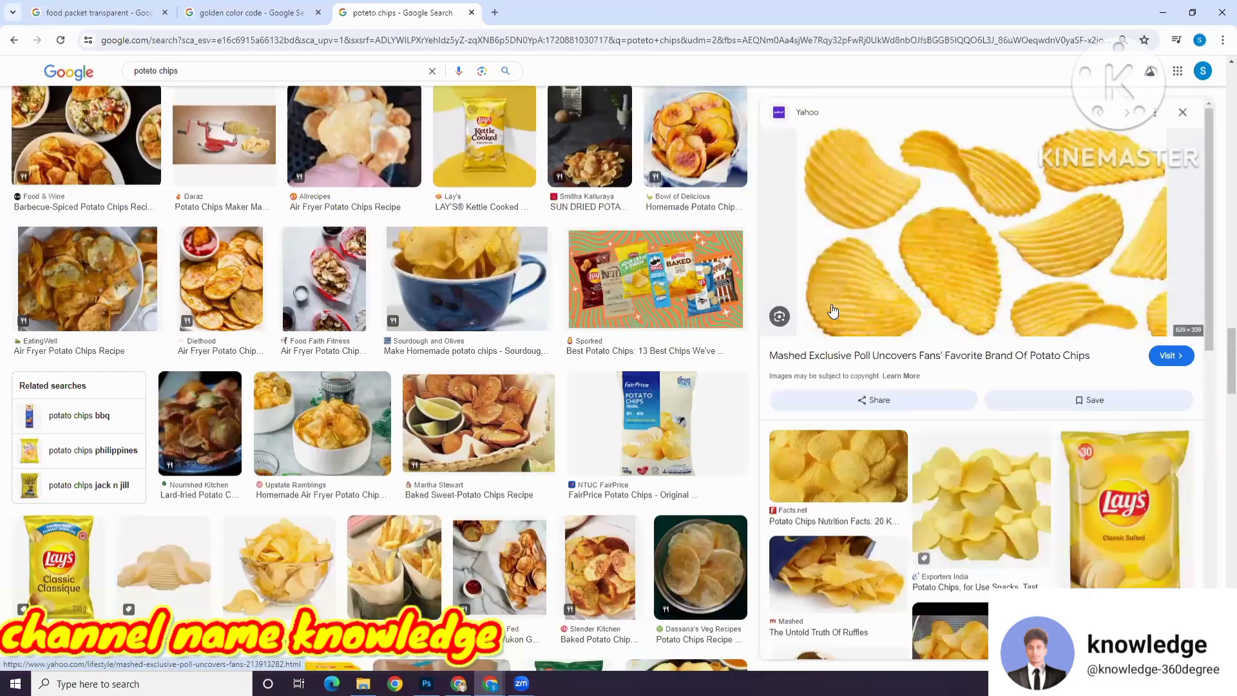
scroll(955, 356, "down", 5)
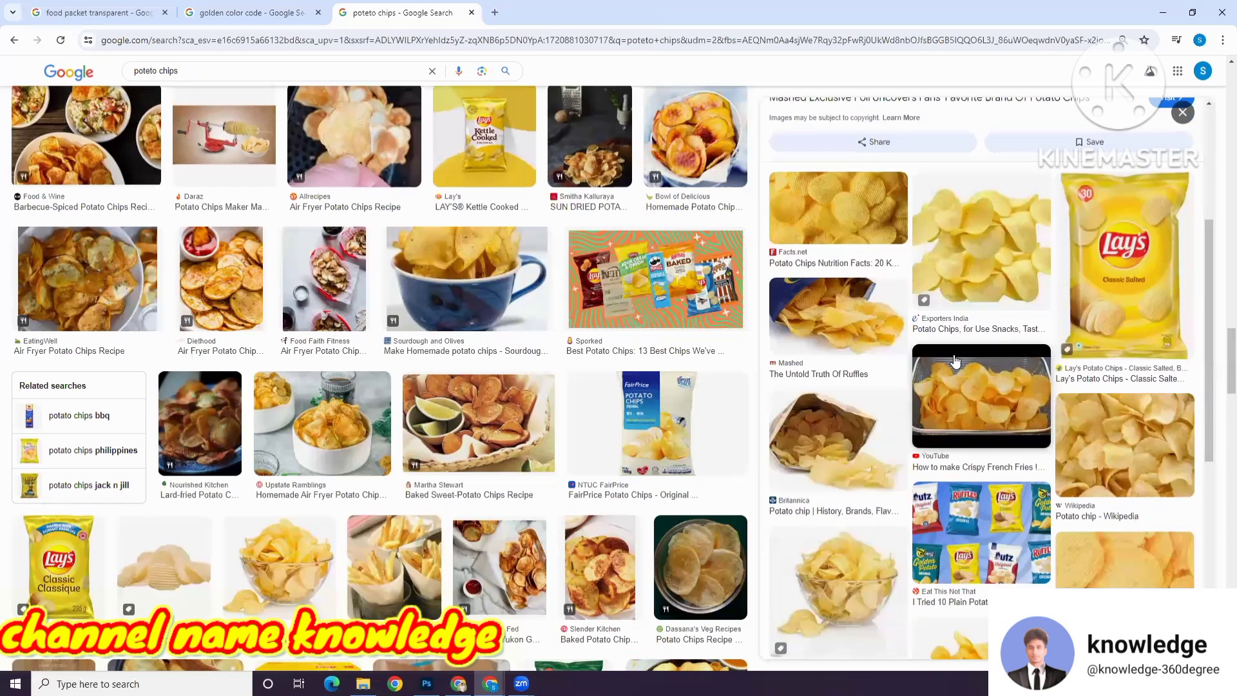
scroll(975, 211, "up", 5)
right_click(975, 211)
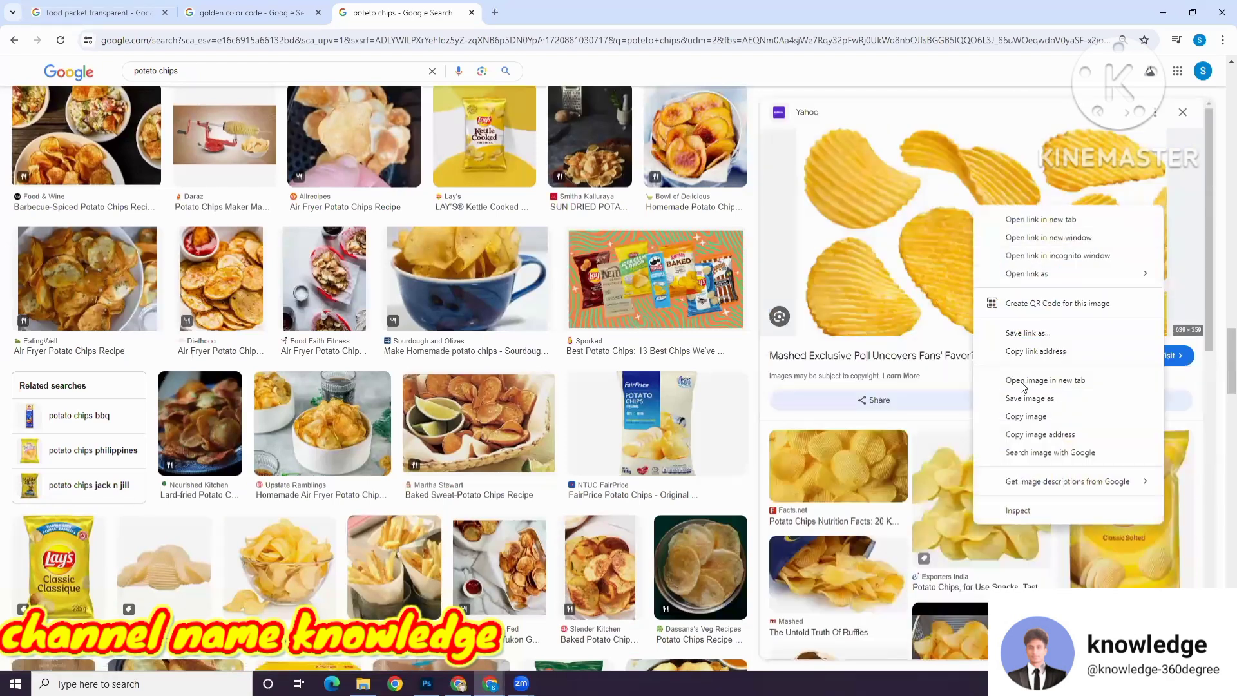
left_click(1027, 416)
Step: Switch to Photoshop, create a 639 by 359 px document, paste the chips picture and shift it slightly upward
left_click(426, 683)
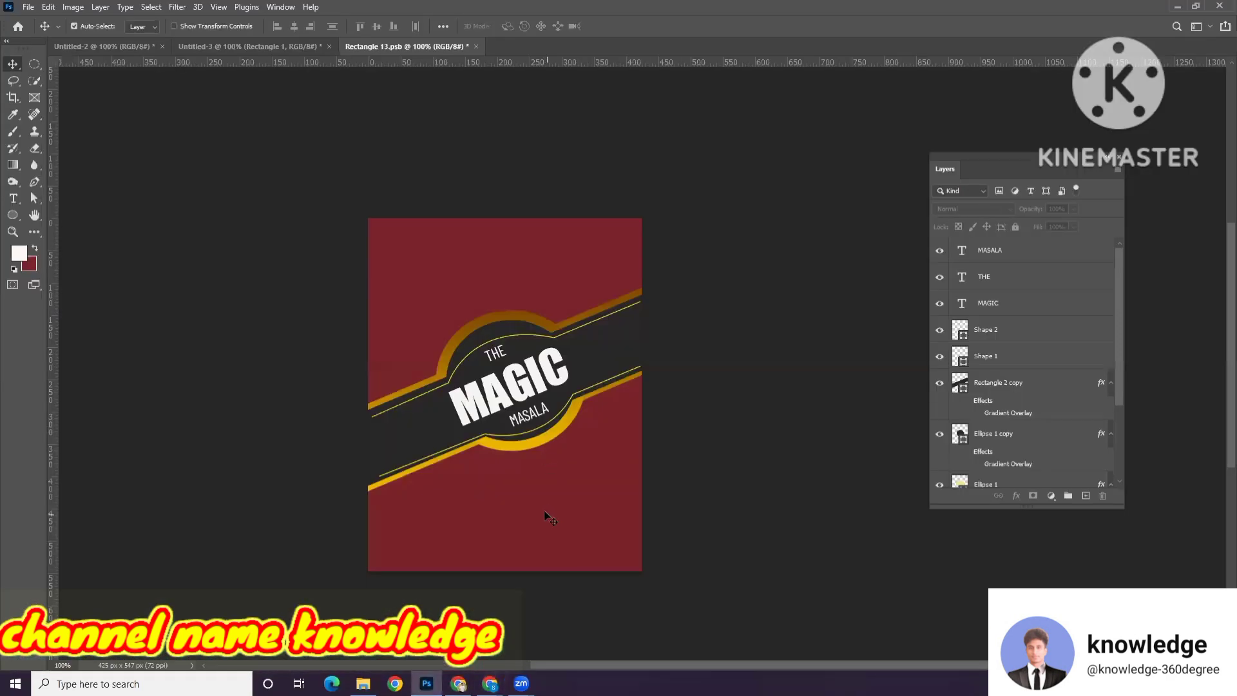
left_click(151, 46)
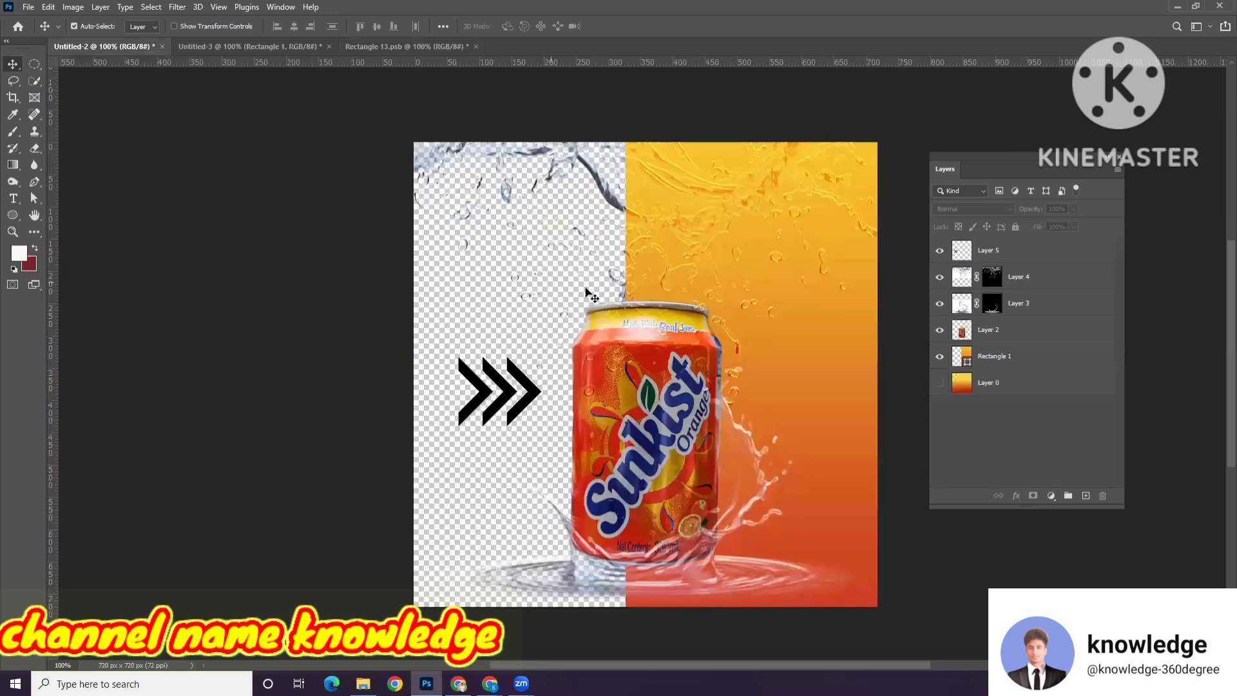
left_click(269, 48)
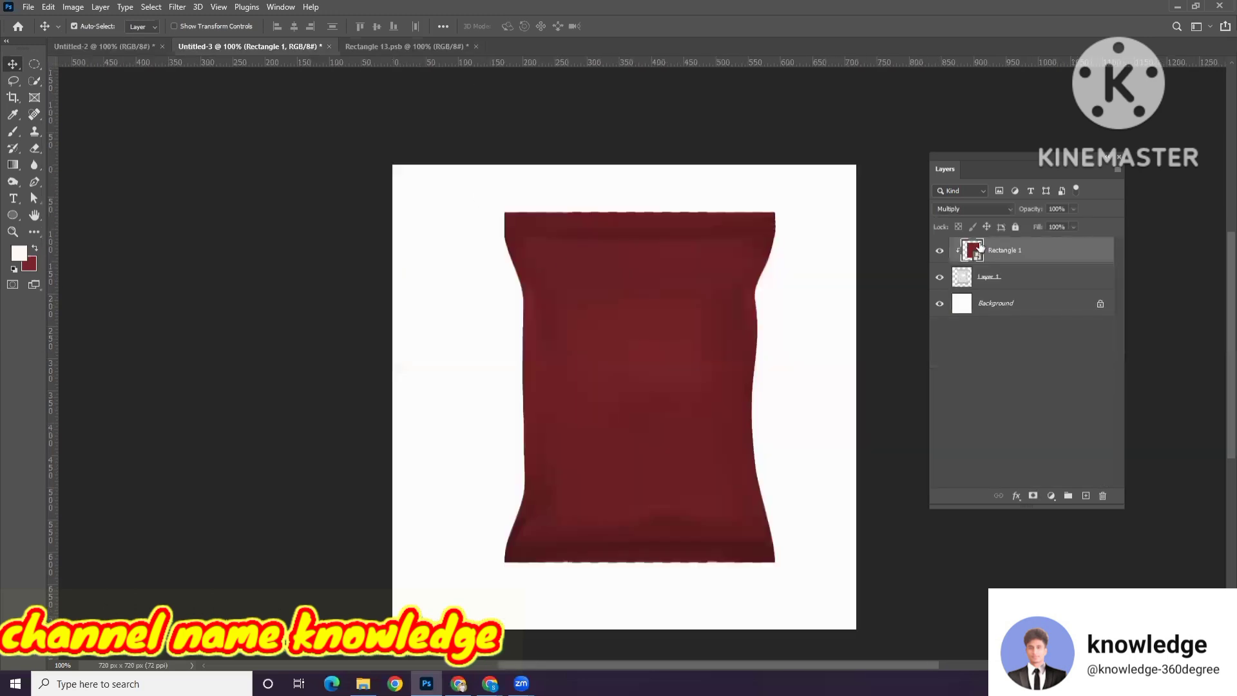
left_click(391, 45)
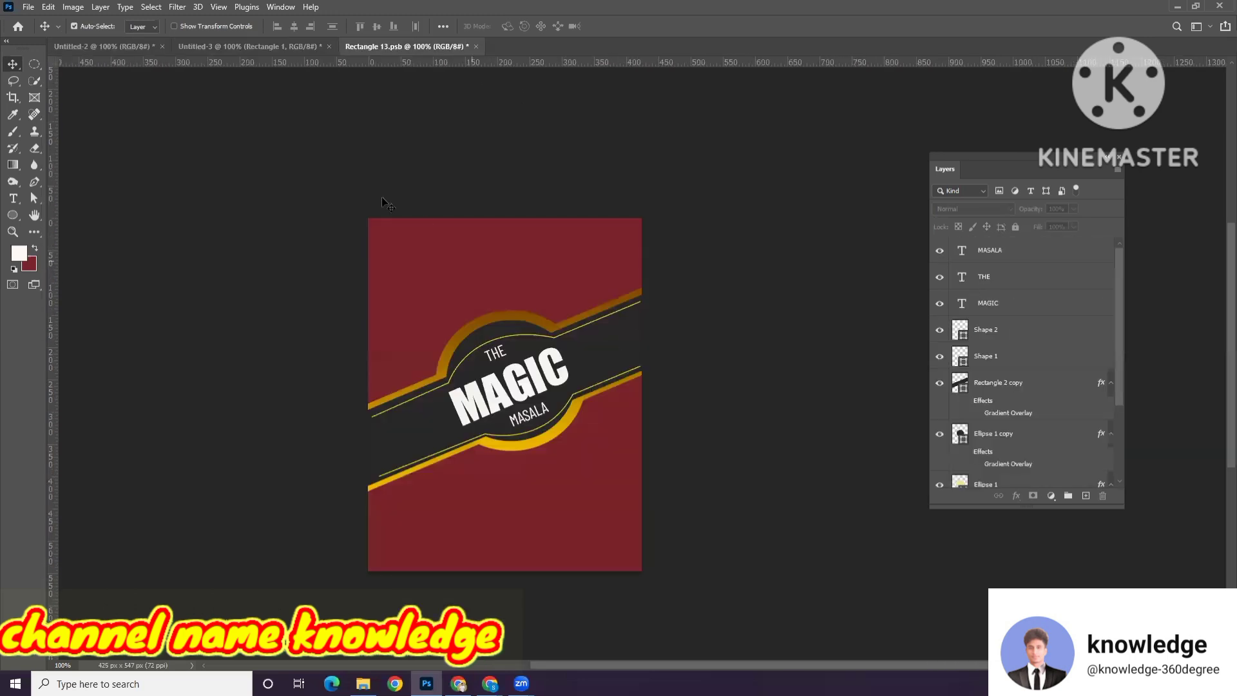
left_click(457, 276)
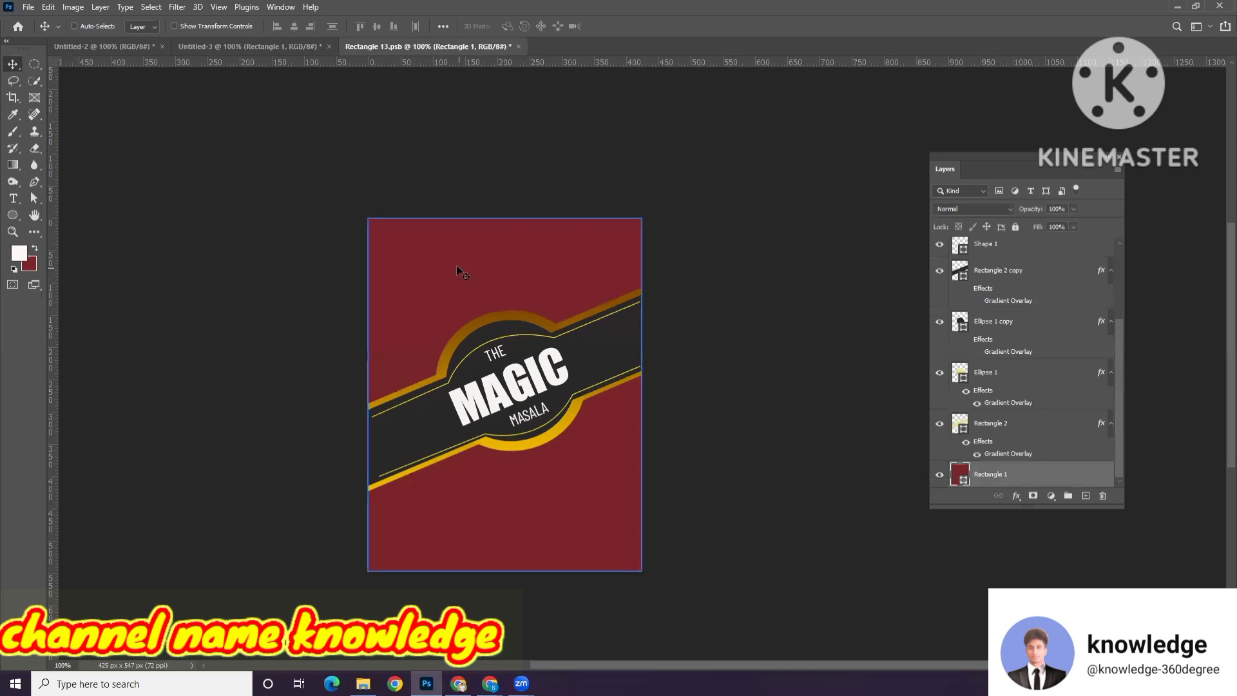
left_click(24, 8)
left_click(26, 17)
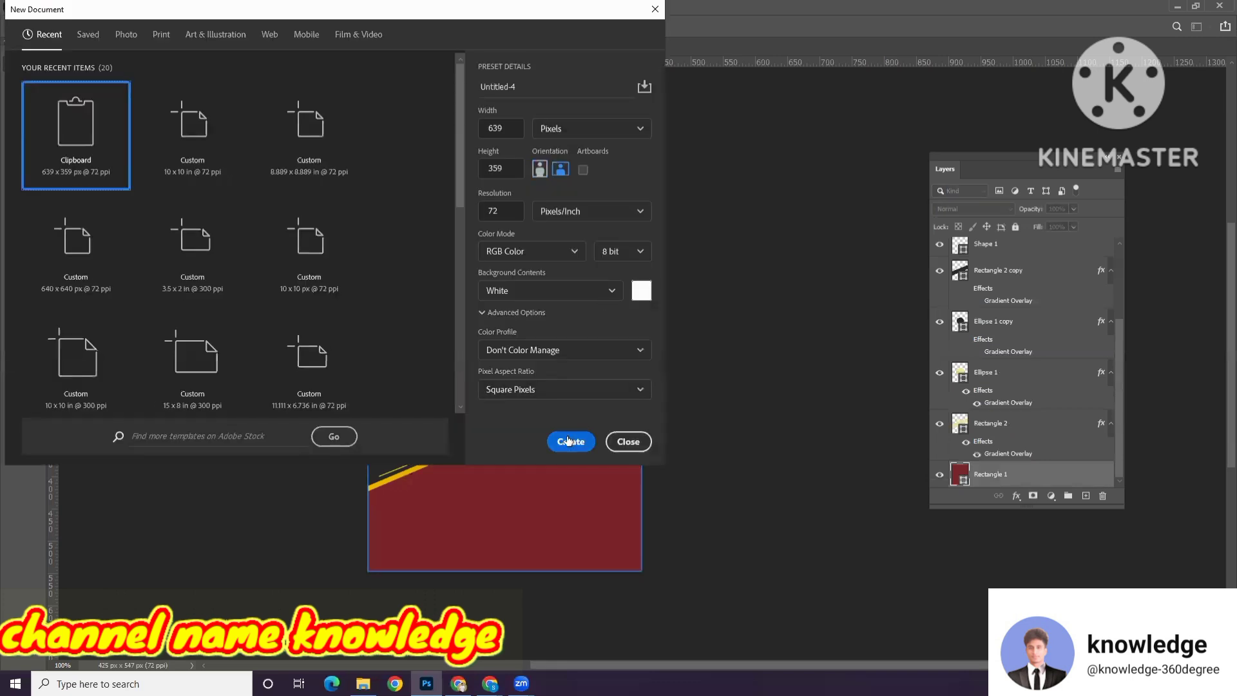
left_click(570, 442)
key("ctrl+v")
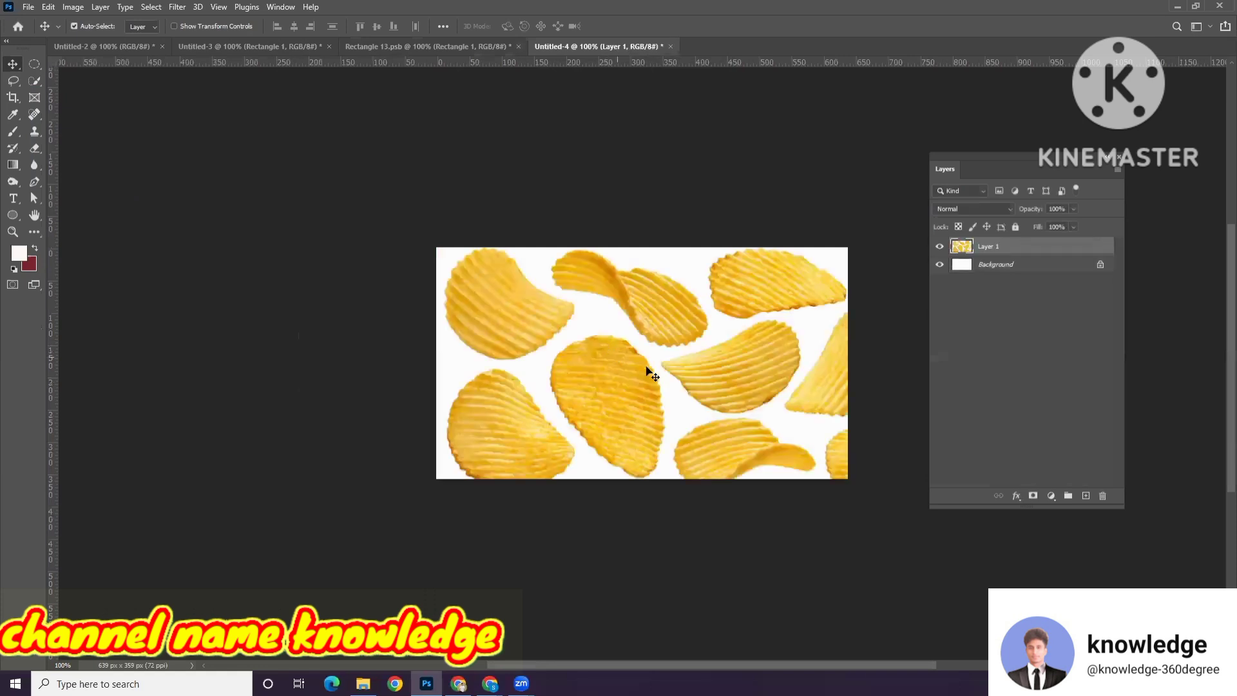
left_click_drag(670, 376, 671, 362)
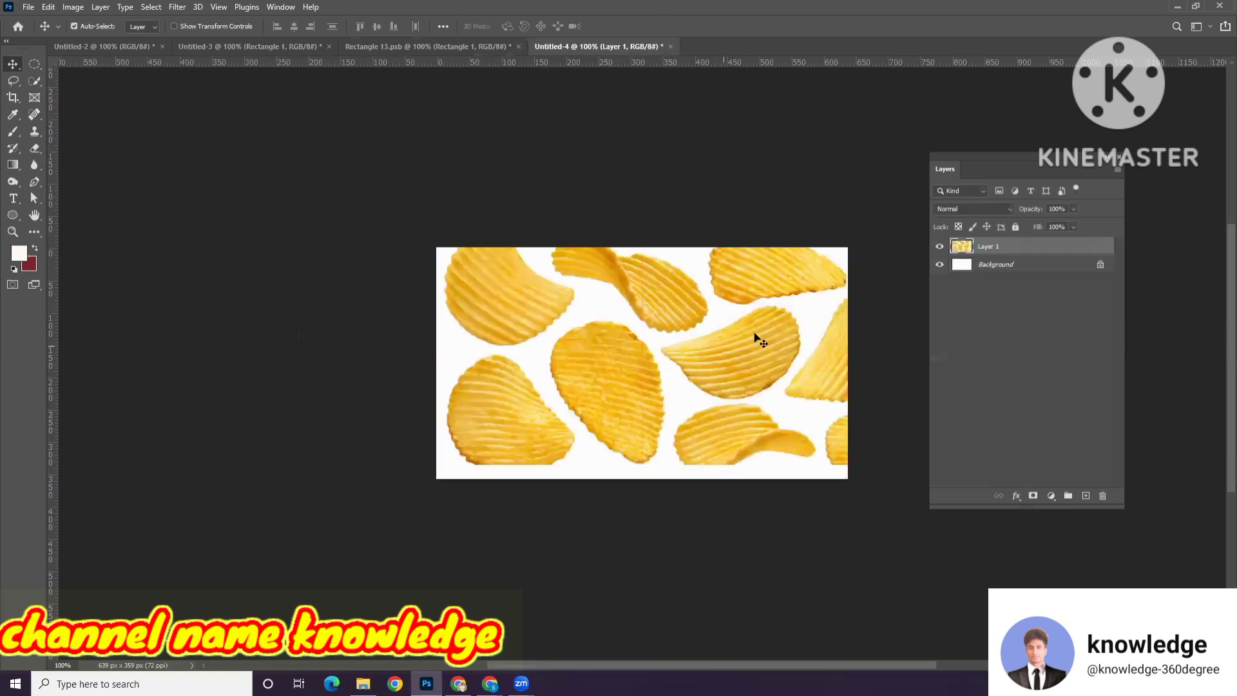
Step: Isolate the large central chip with the Quick Selection tool, deleting everything else on its layer, and deselect
left_click(35, 82)
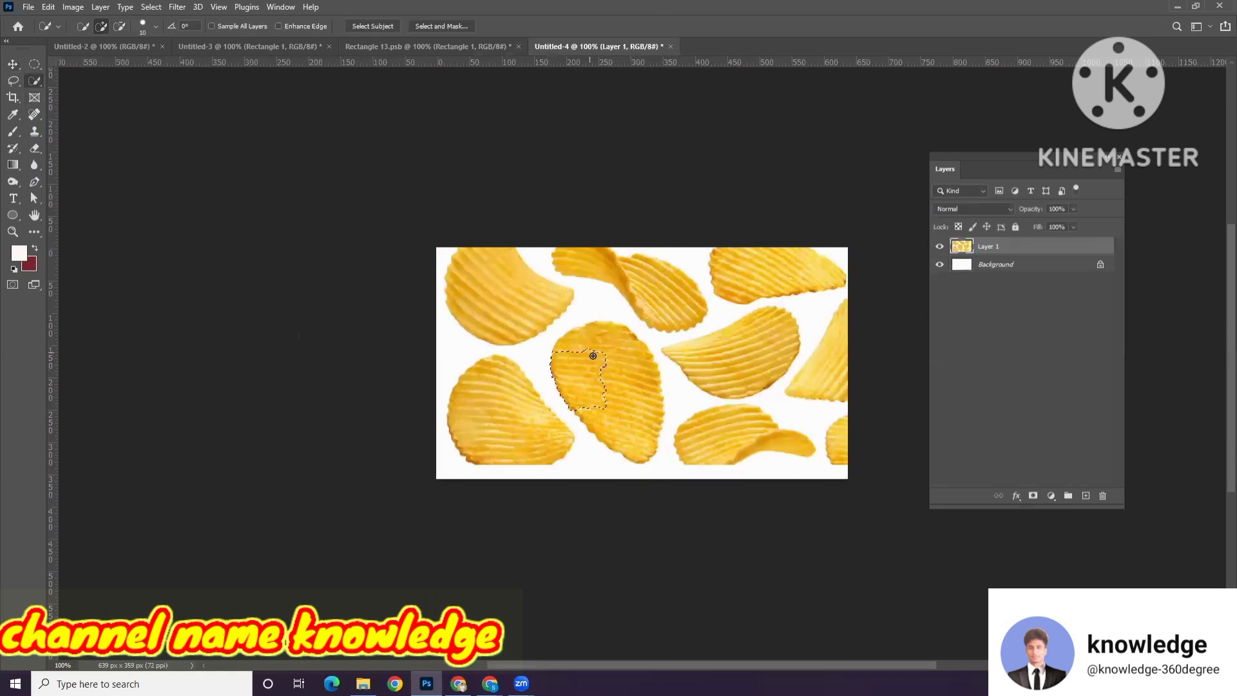
left_click_drag(593, 356, 591, 338)
mouse_move(621, 398)
left_mouse_down()
mouse_move(651, 428)
mouse_move(676, 412)
left_mouse_up()
key("ctrl+shift+i")
key("Delete")
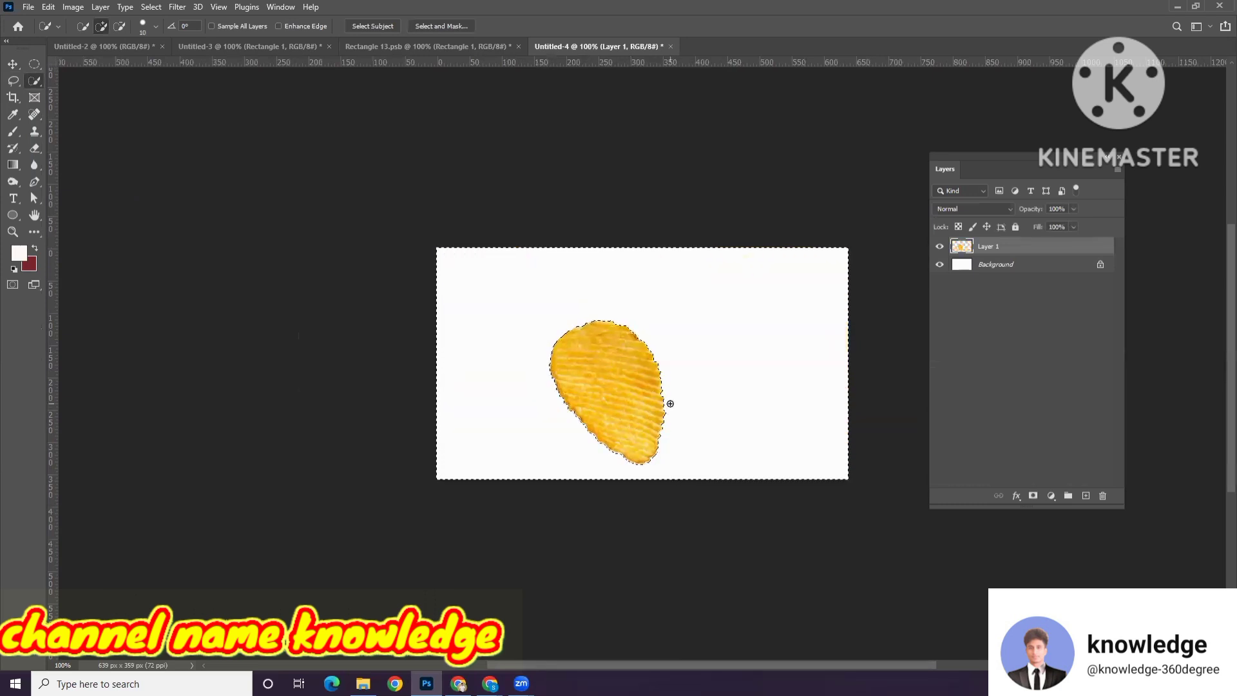
key("ctrl+d")
Step: Move the chip layer into the Rectangle 13.psb document, placing it on the red background beneath the diagonal band
left_click(13, 64)
left_click_drag(581, 362, 427, 50)
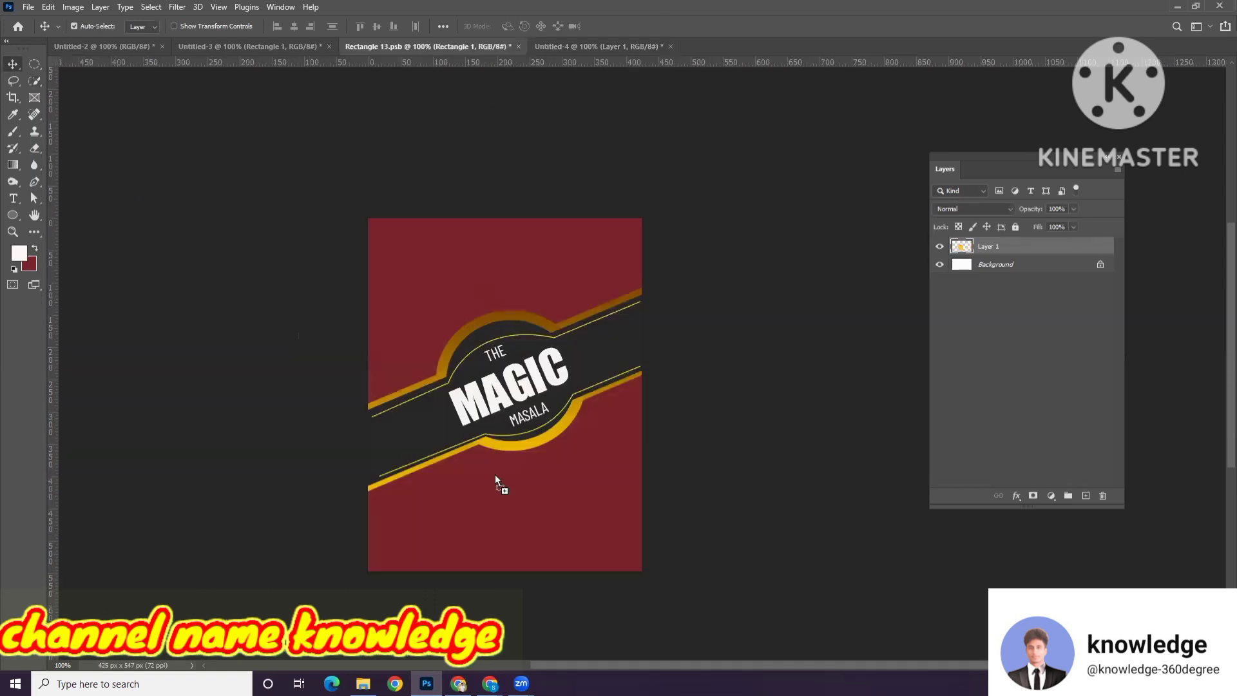
left_click_drag(495, 476, 501, 488)
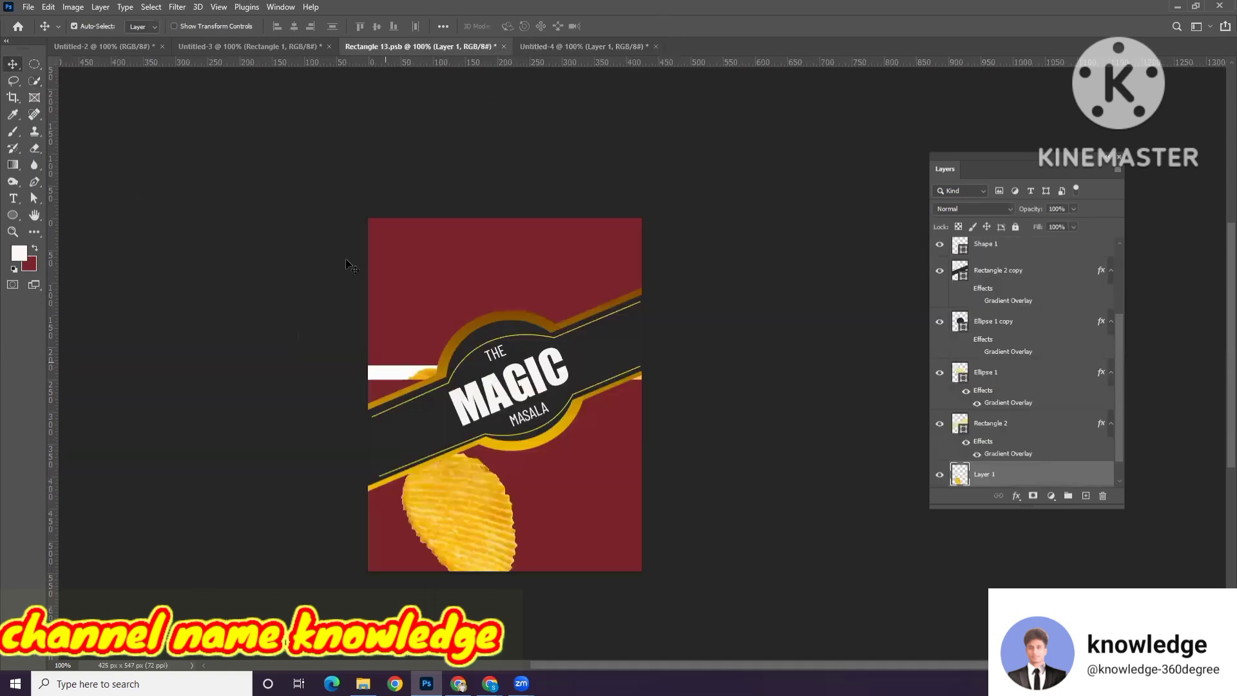
Step: Remove the leftover white strip above the band's left end from the chip layer with the Magic Eraser tool
left_click(36, 149)
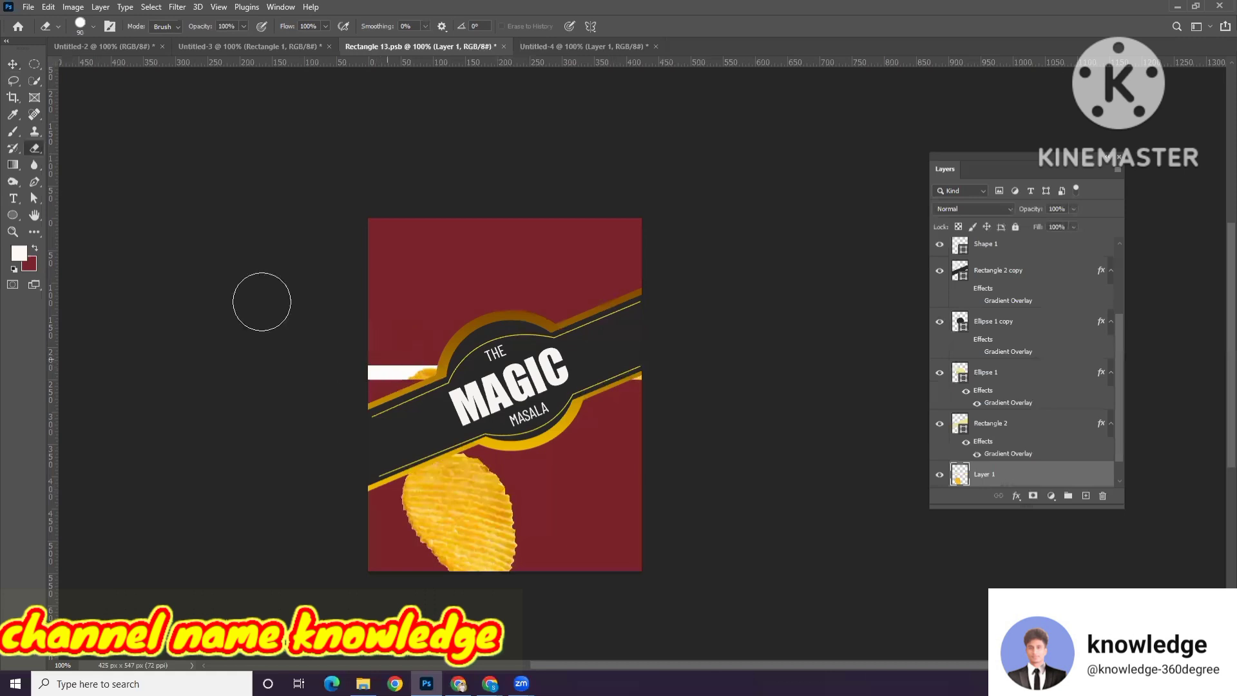
right_click(38, 148)
left_click(75, 174)
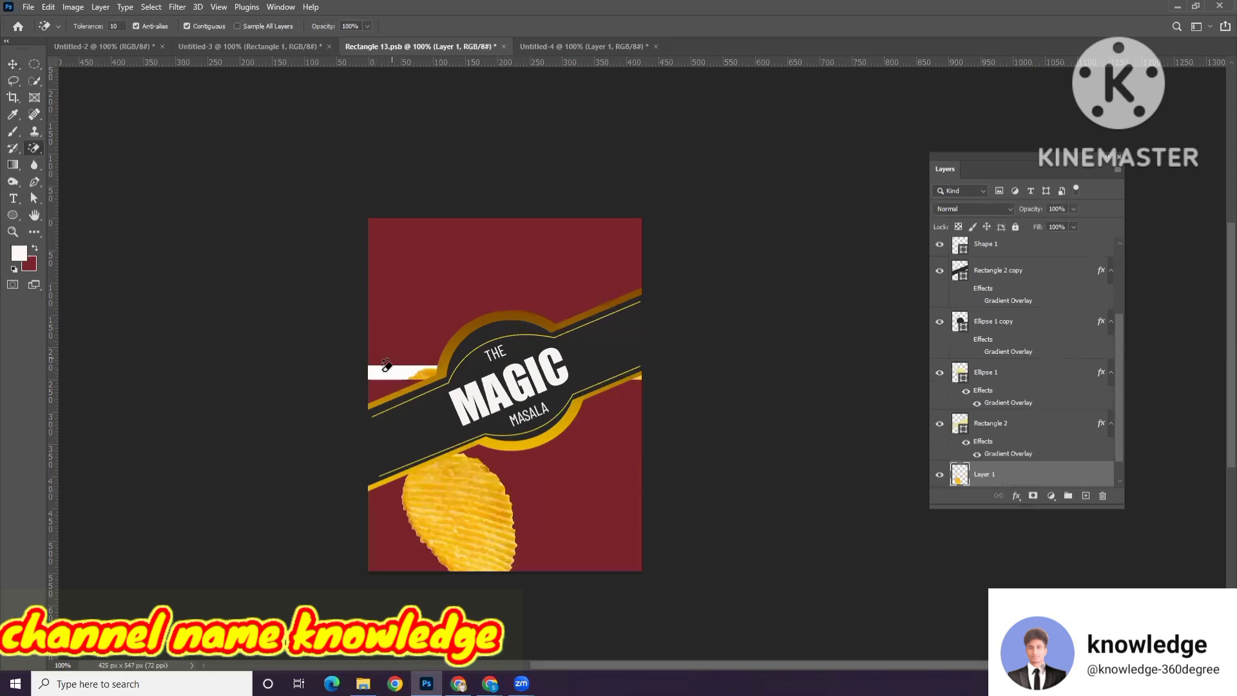
left_click(381, 377)
Step: Scale the chip layer to 74.72%, rotate it -39.30° and tuck the chip under the circle's lower rim
left_click(13, 64)
left_click_drag(480, 532, 459, 489)
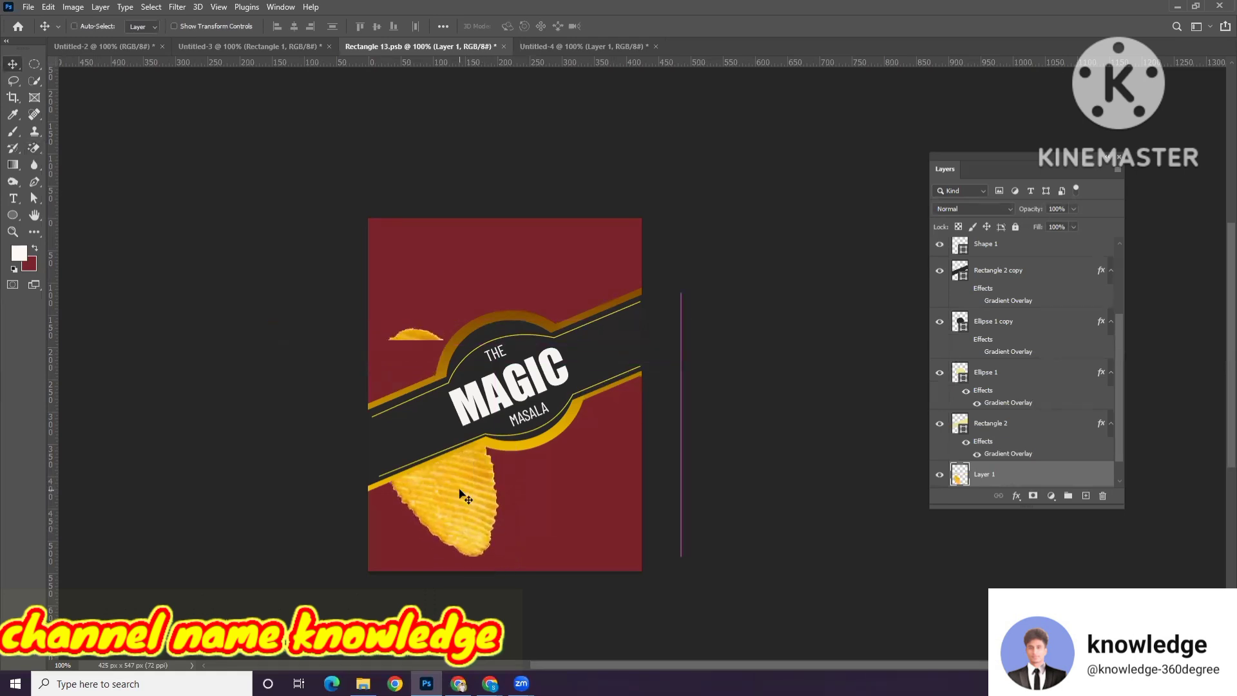
key("ctrl+t")
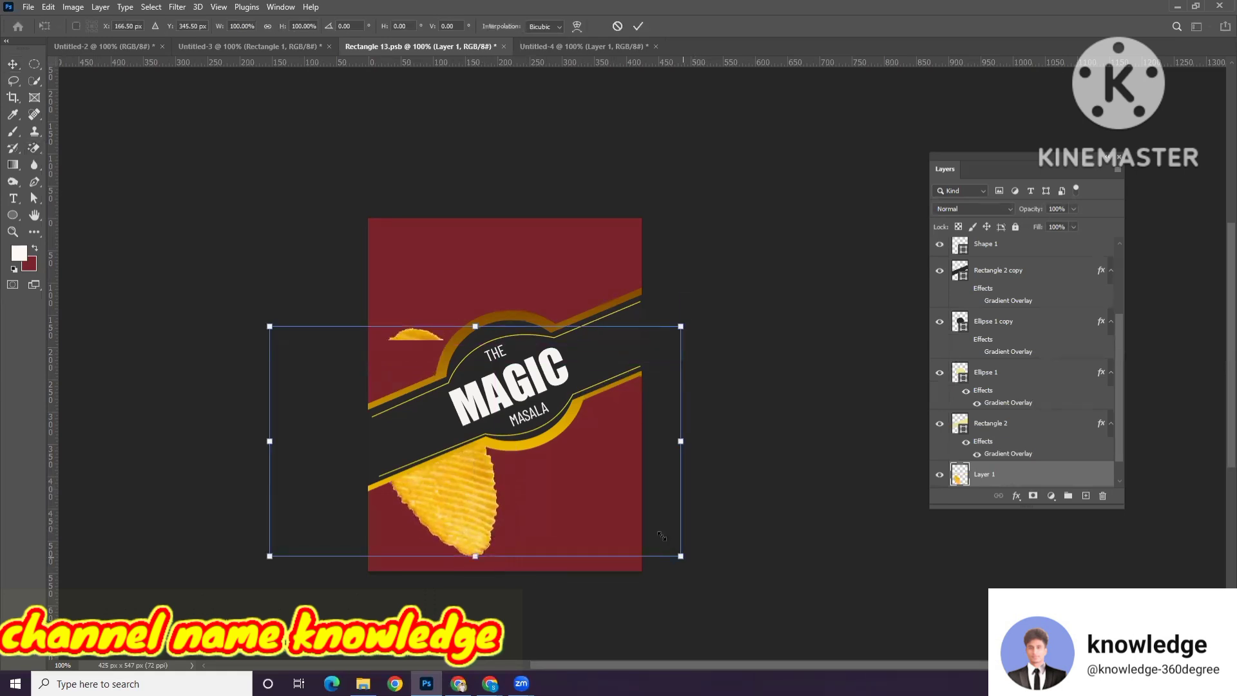
left_click_drag(661, 535, 690, 295)
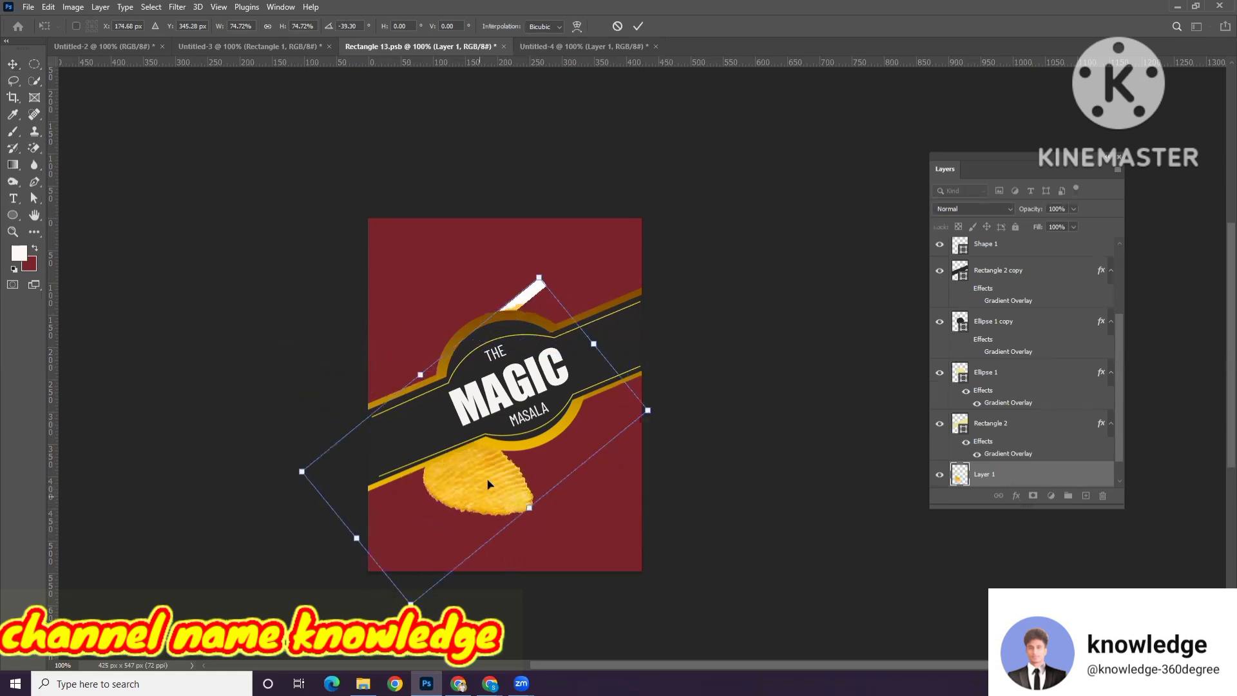
left_click_drag(487, 484, 491, 477)
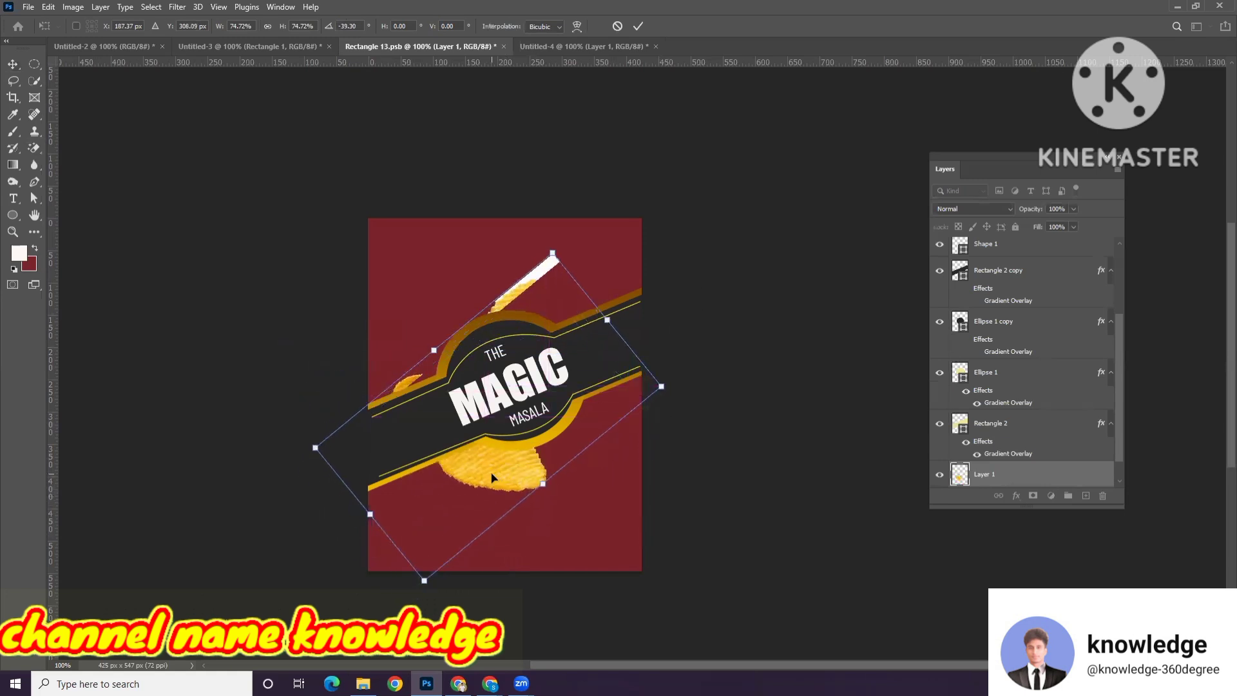
key("Return")
Step: Erase the stray white and chip fragments above the diagonal band with the Eraser tool
left_click(34, 147)
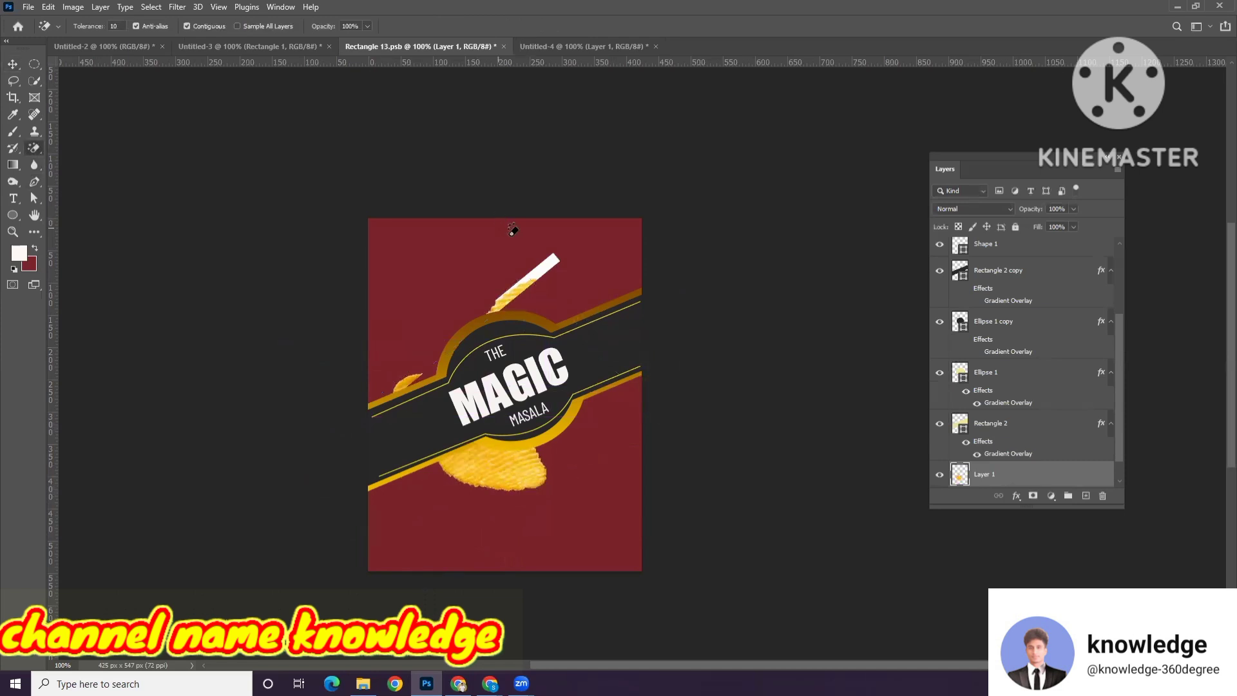
right_click(35, 148)
left_click(90, 149)
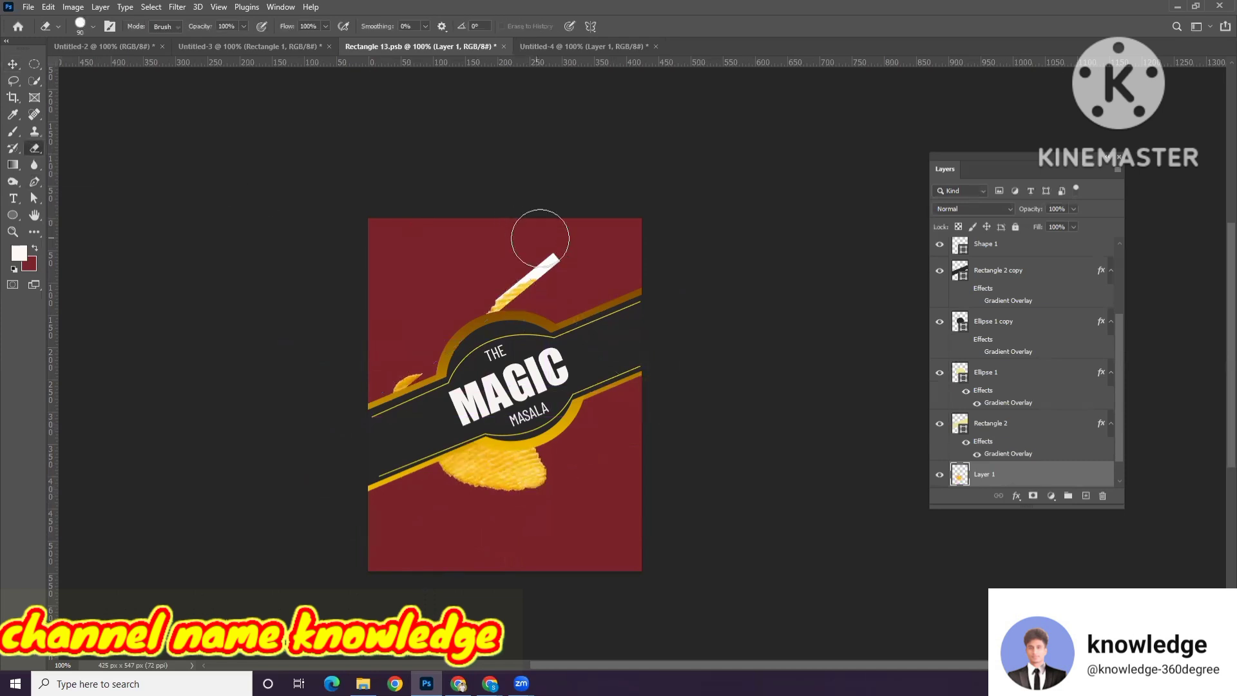
mouse_move(539, 235)
left_mouse_down()
mouse_move(456, 298)
mouse_move(382, 385)
mouse_move(361, 380)
left_mouse_up()
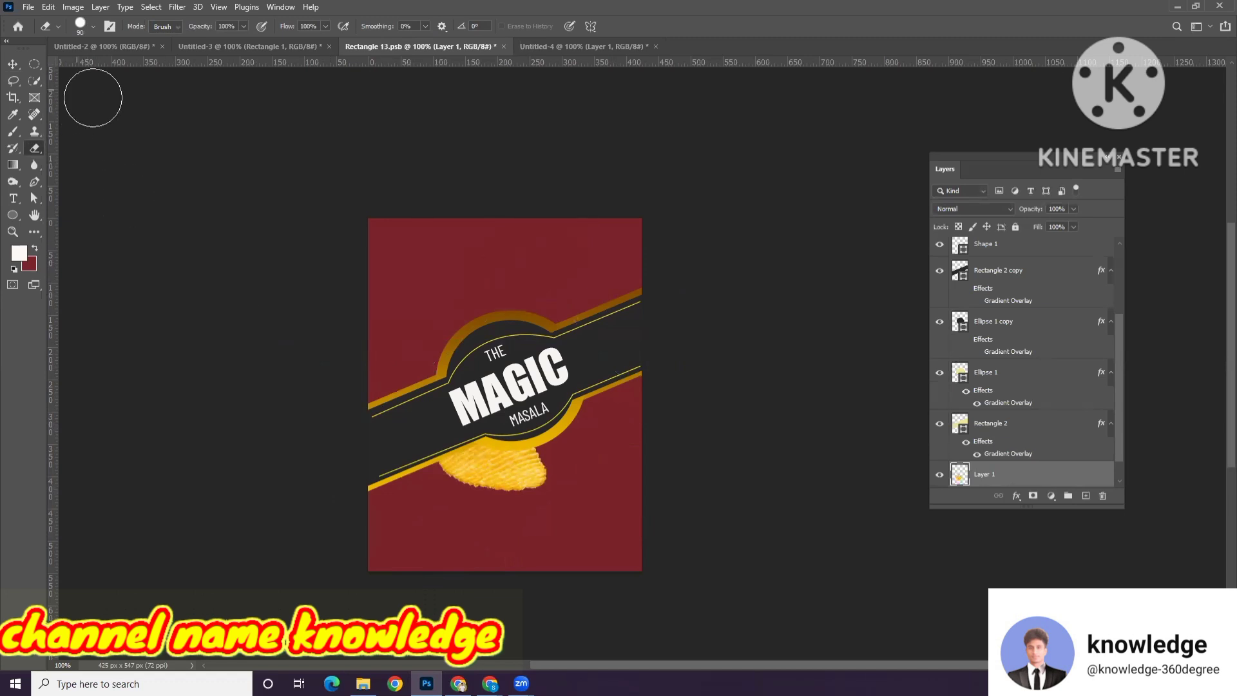
Step: Duplicate the chip twice and arrange the three overlapping chips along the lower edge of the label
left_click(11, 68)
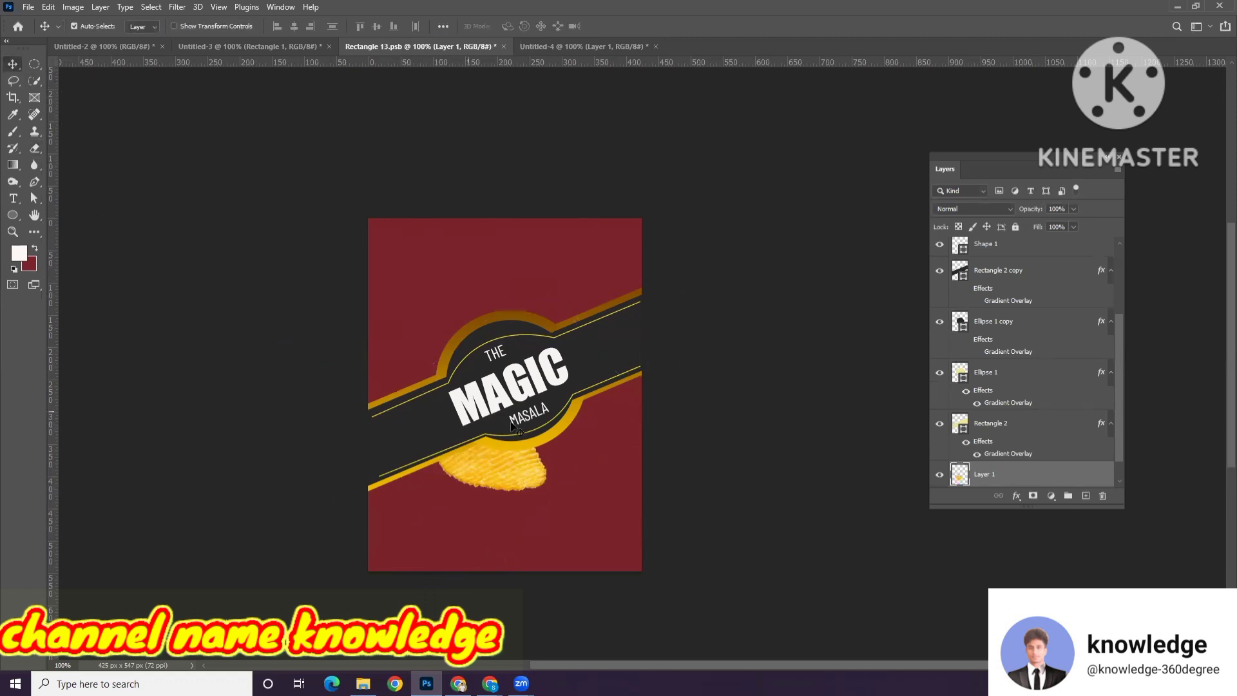
left_click_drag(506, 473, 456, 493)
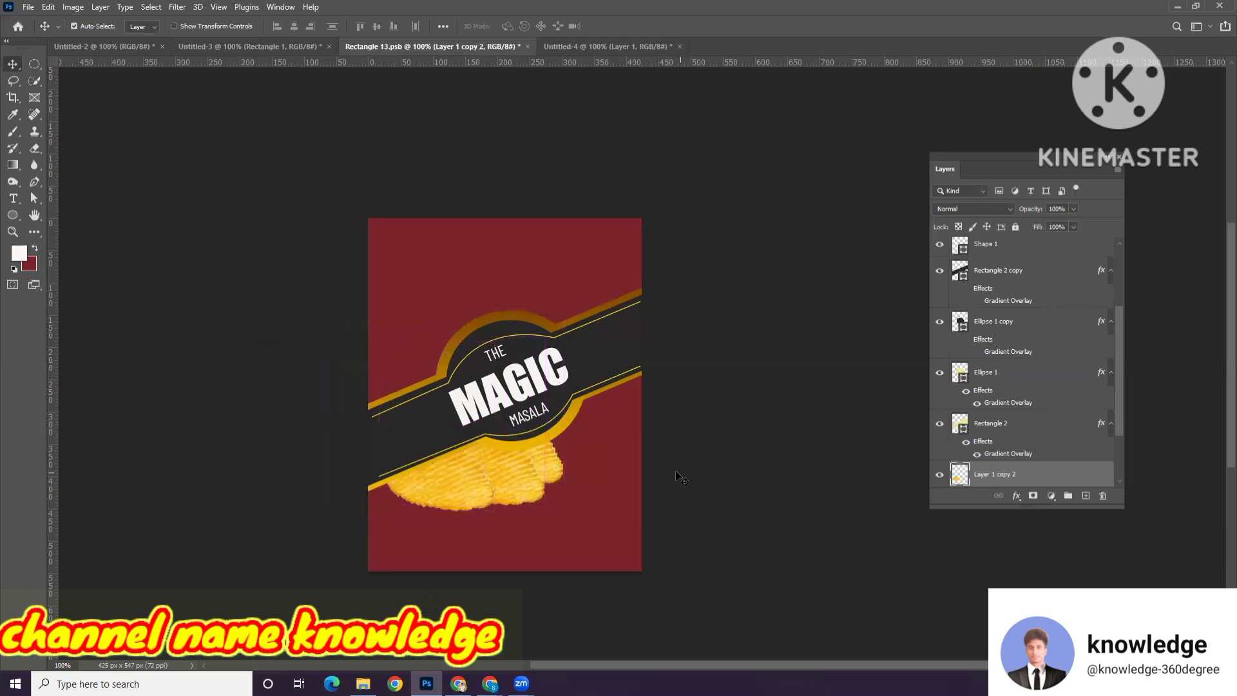
scroll(679, 477, "down", 2)
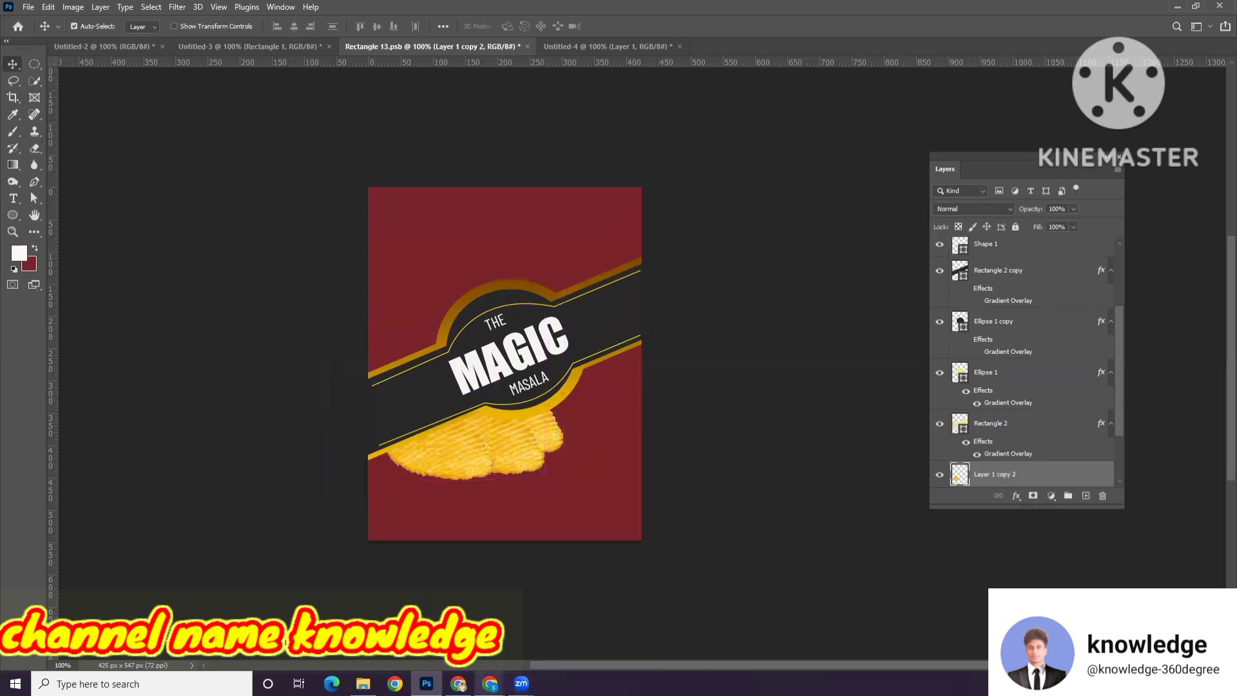
Step: Switch to Chrome, search Google Images for "brush" and preview the Vecteezy picture of black brush strokes
left_click(540, 621)
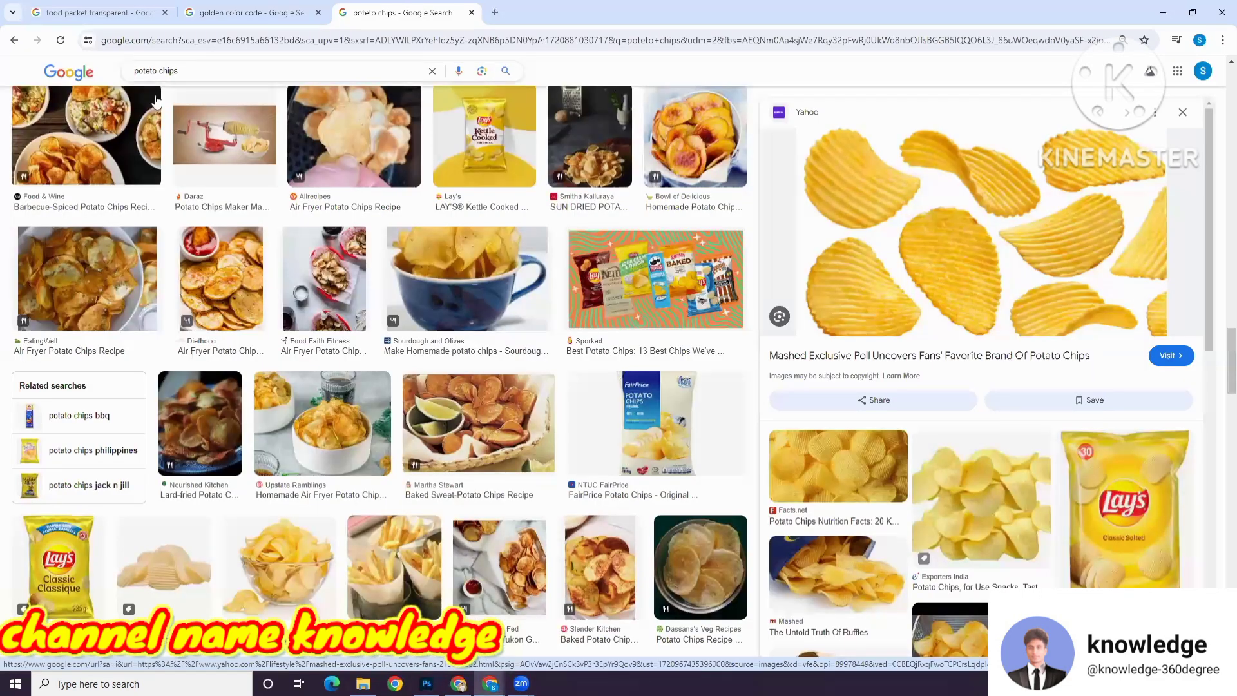
type("brush")
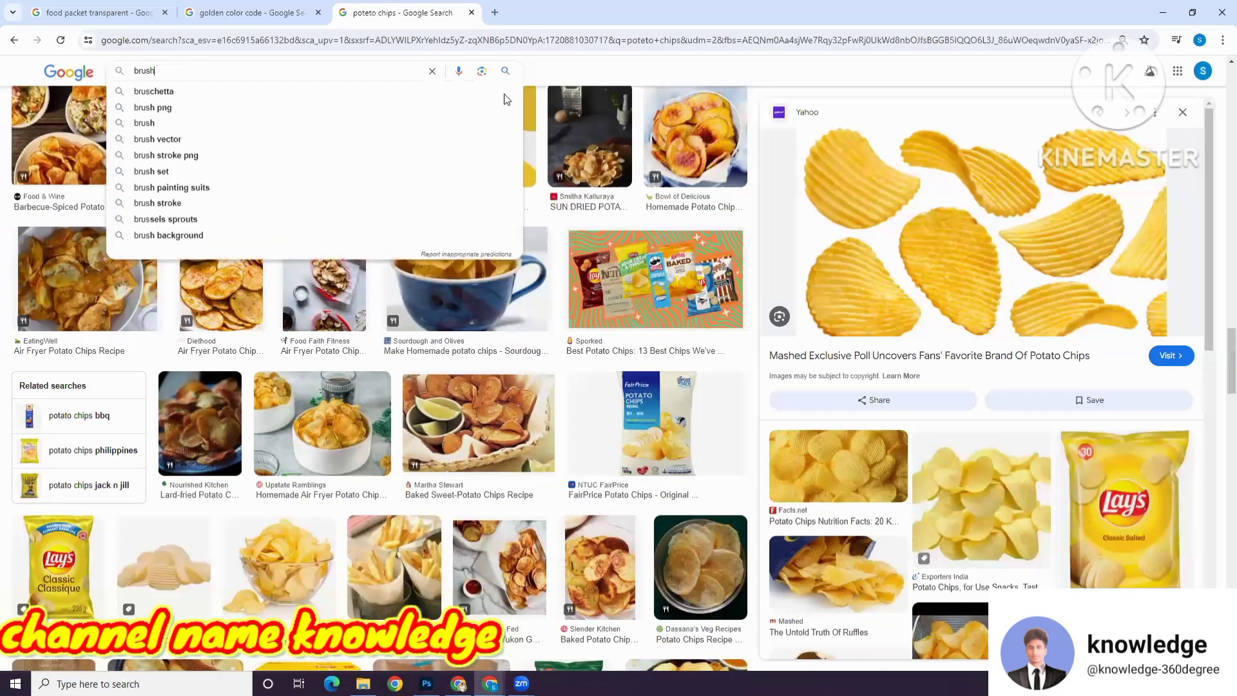
key("Return")
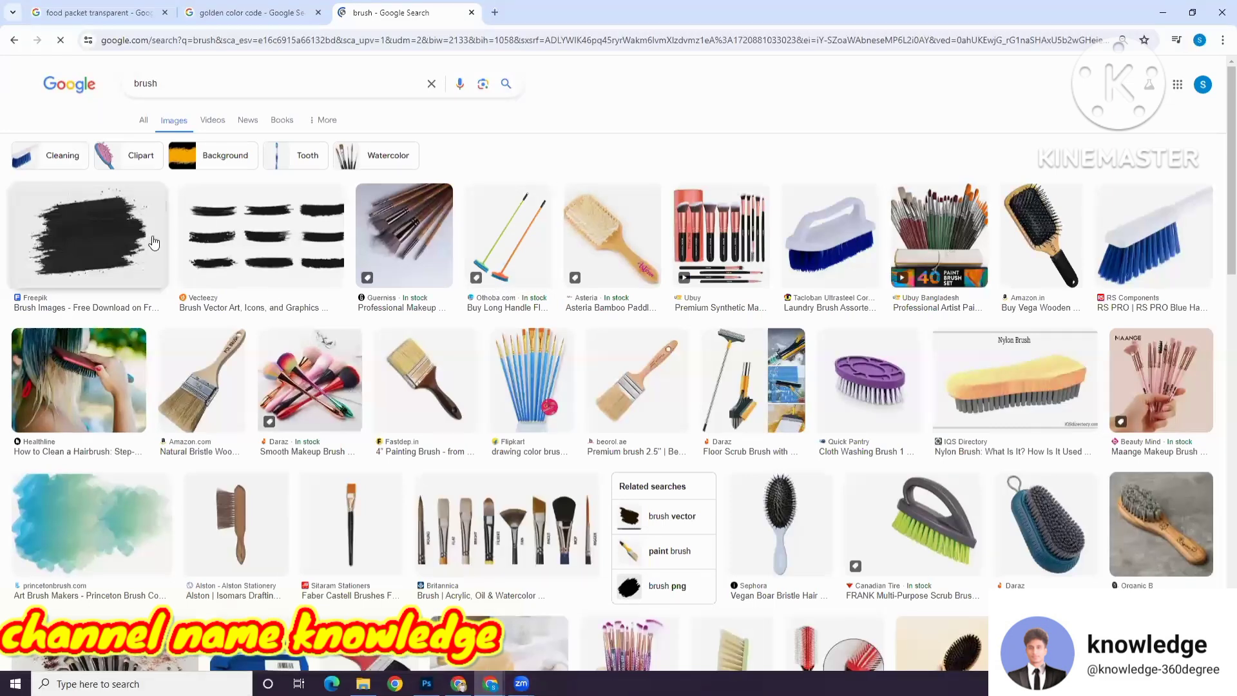
left_click(251, 239)
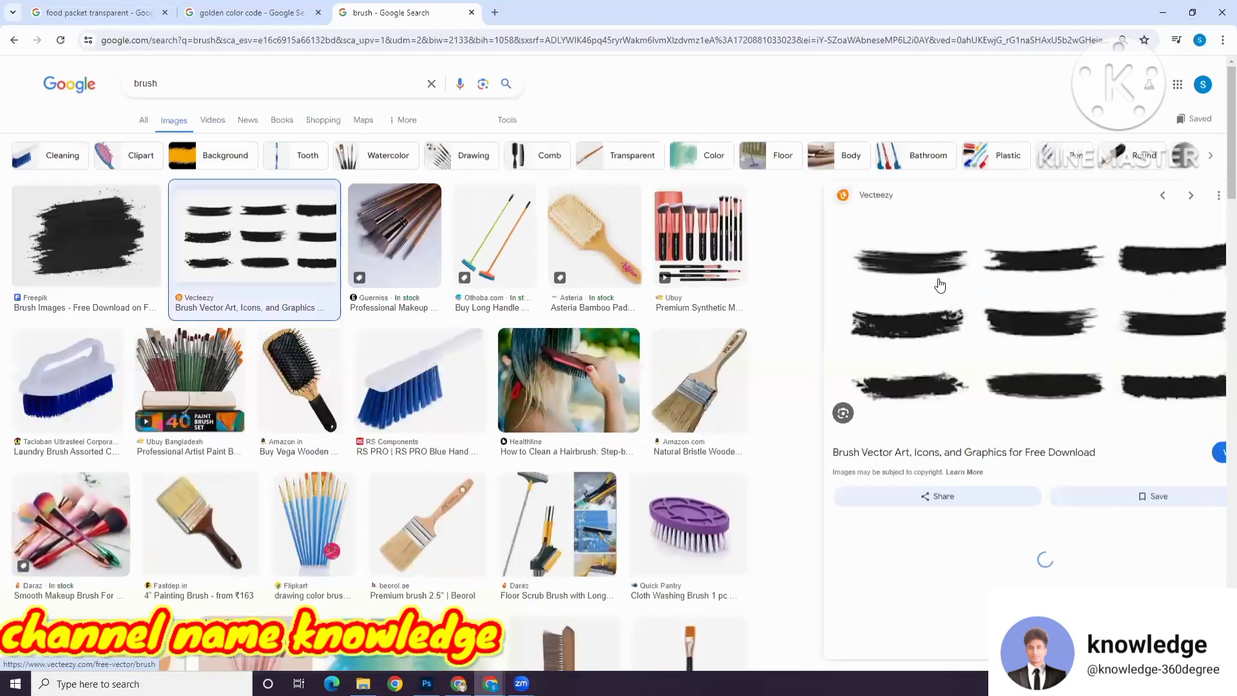
Step: Look through the related brush-stroke pictures, preview the Alamy one, and browse the remaining "brush" image results
scroll(960, 435, "down", 4)
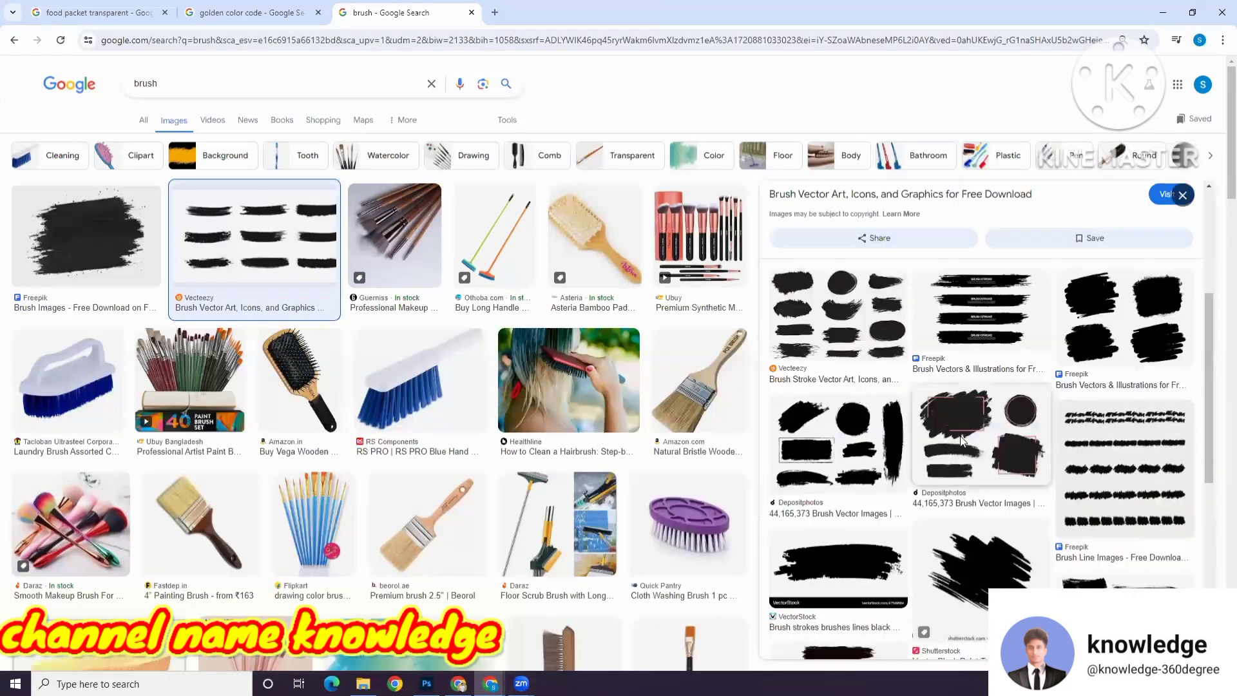
scroll(960, 436, "up", 3)
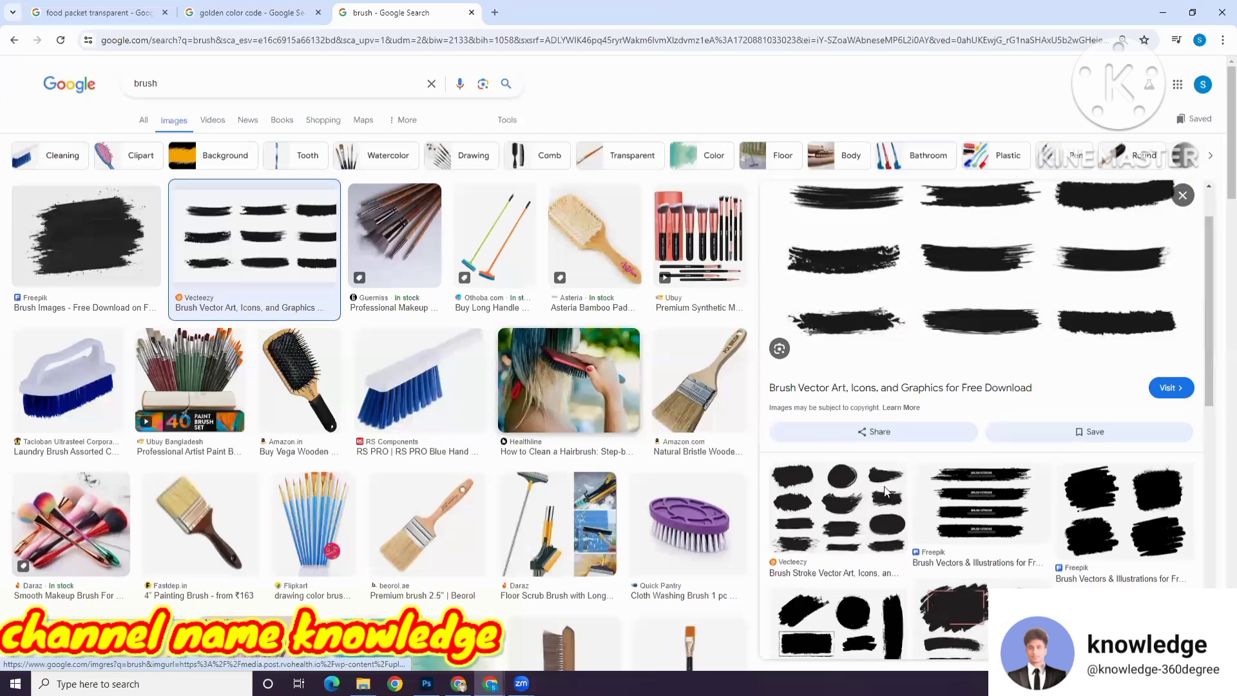
scroll(1005, 560, "down", 4)
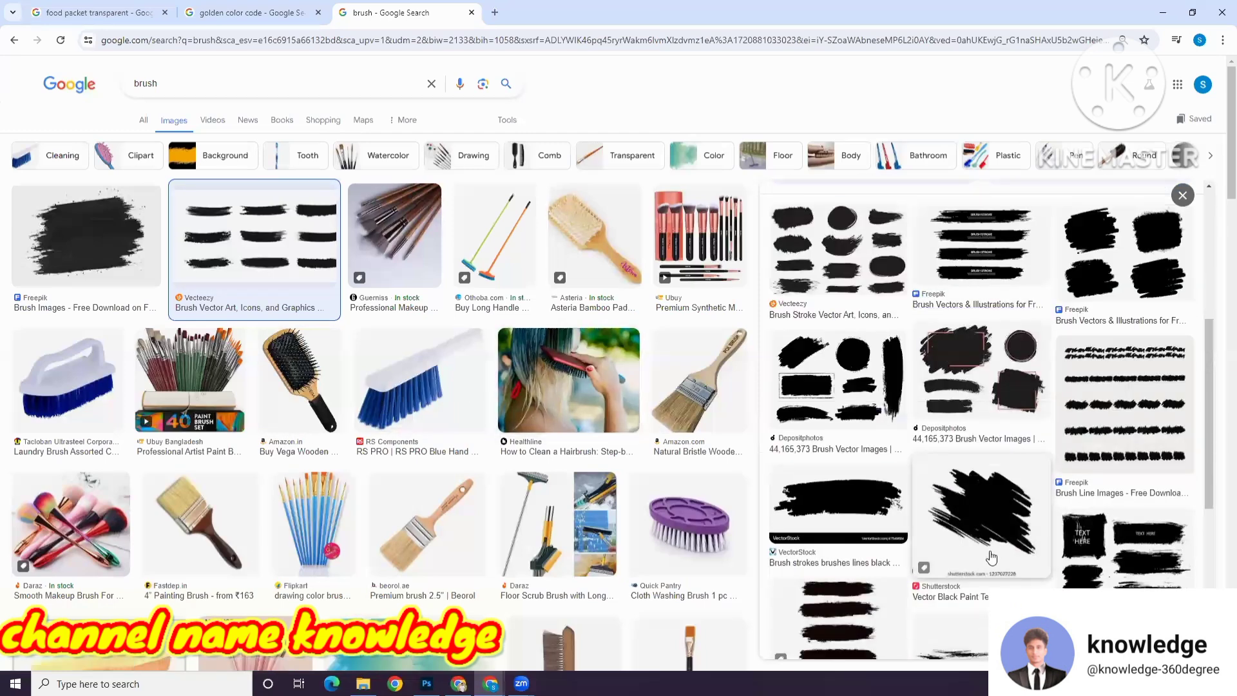
scroll(978, 529, "down", 3)
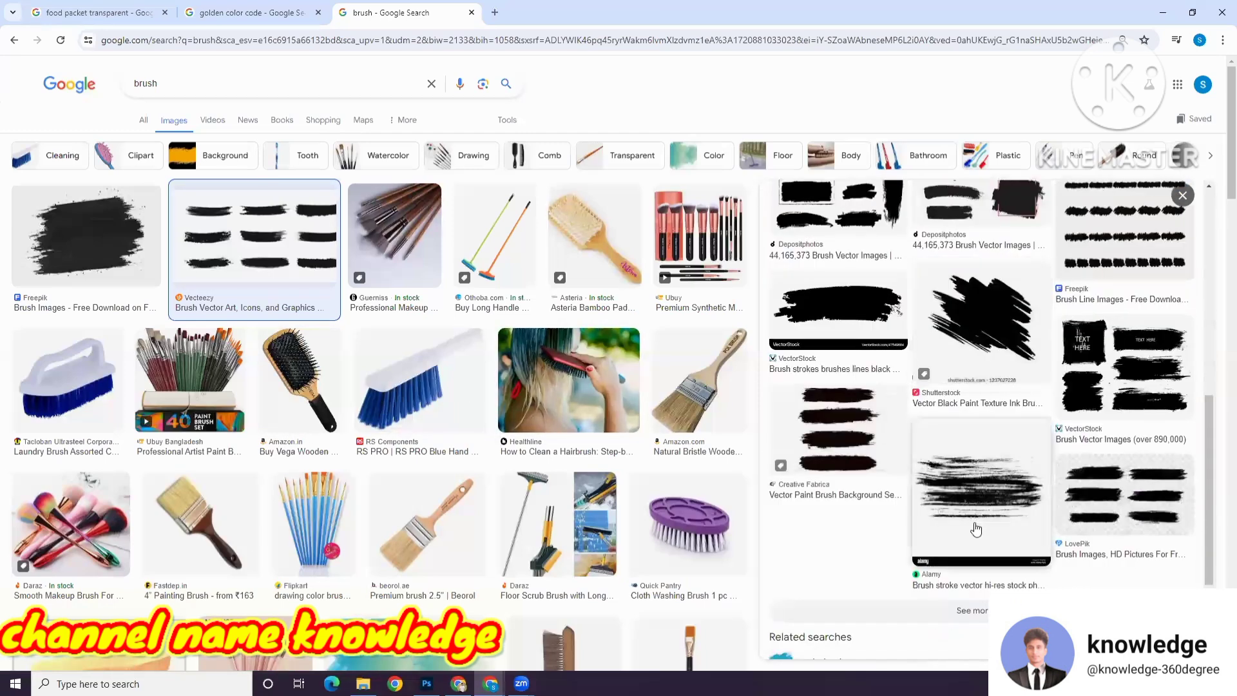
left_click(976, 528)
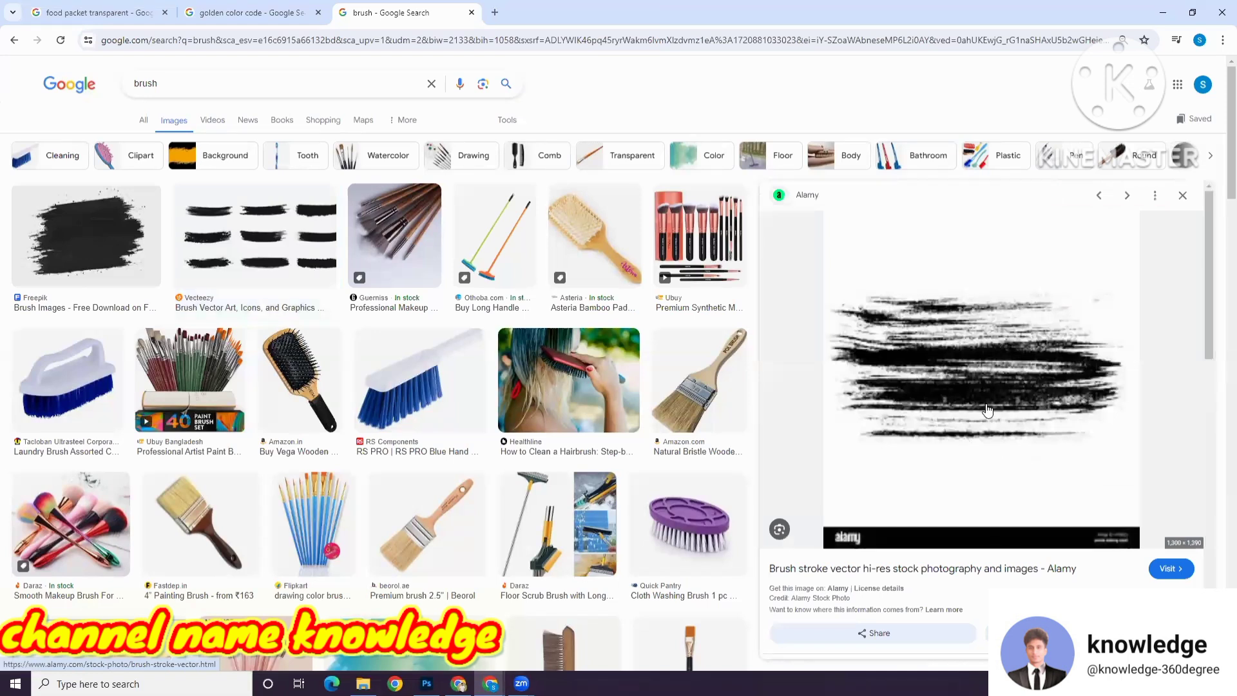
left_click(1183, 197)
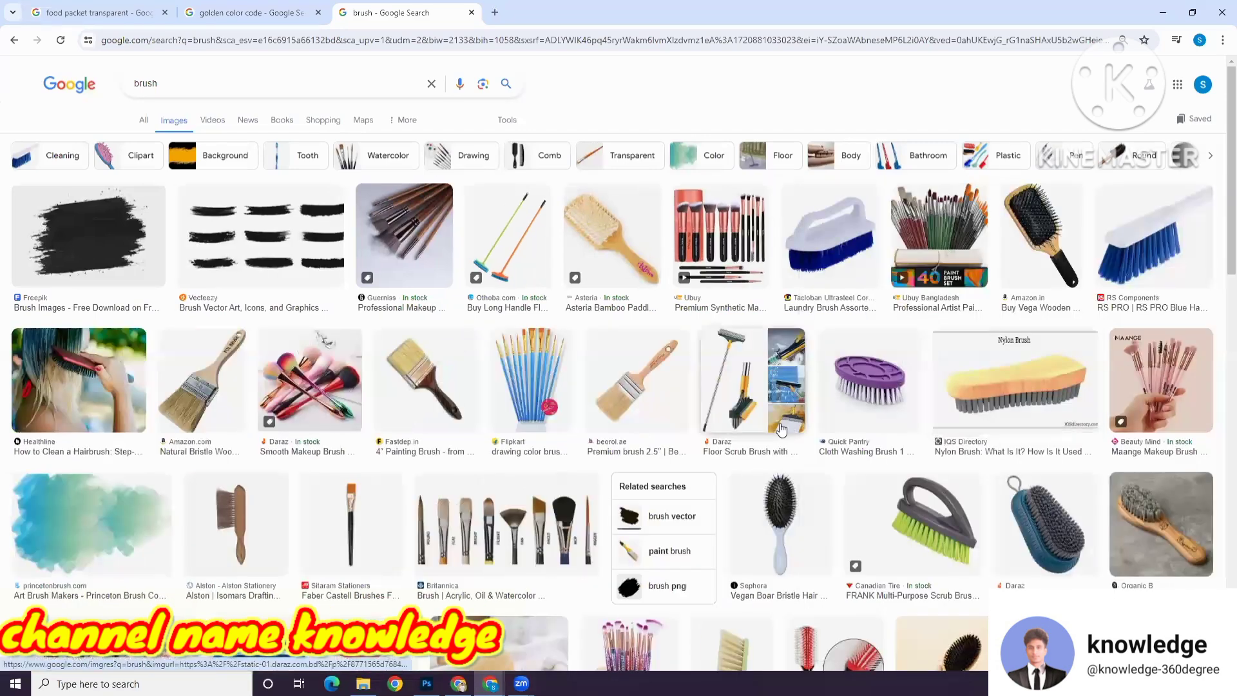
scroll(780, 429, "down", 6)
scroll(781, 429, "down", 3)
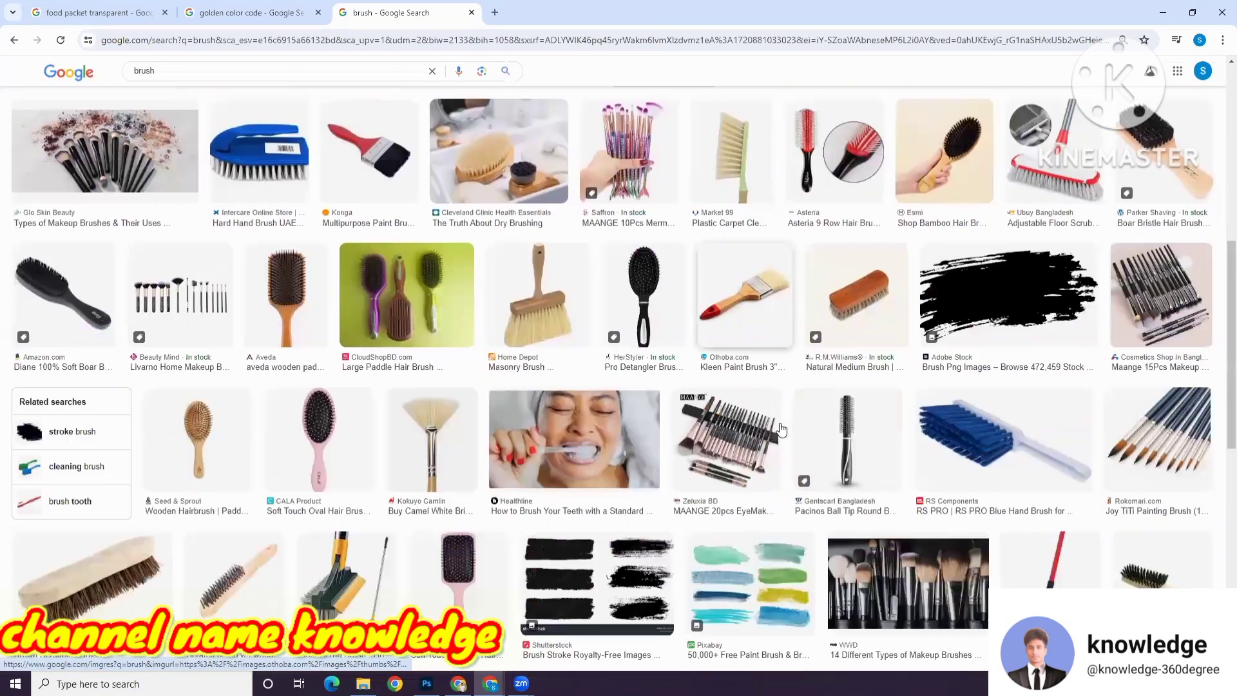
scroll(769, 296, "up", 8)
scroll(520, 257, "up", 1)
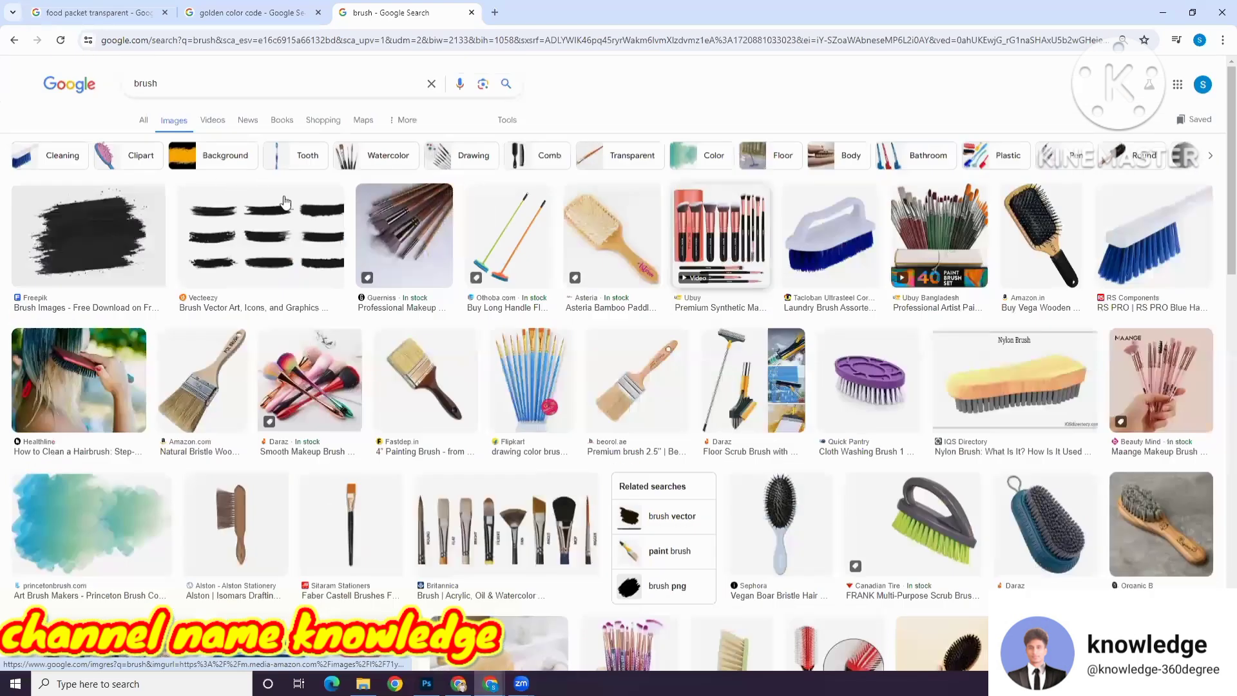
Step: Search Google Images for "brush shape" and look through the results for a suitable stroke
left_click(200, 86)
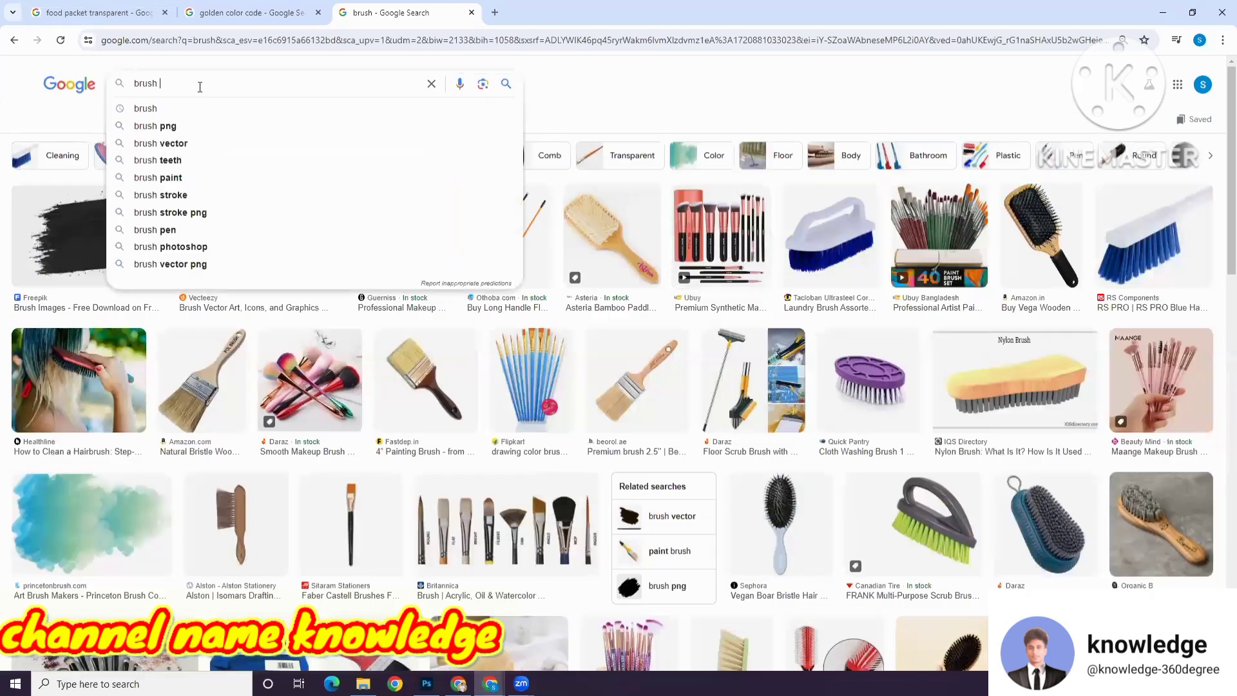
type("sa")
key("BackSpace")
type("hape")
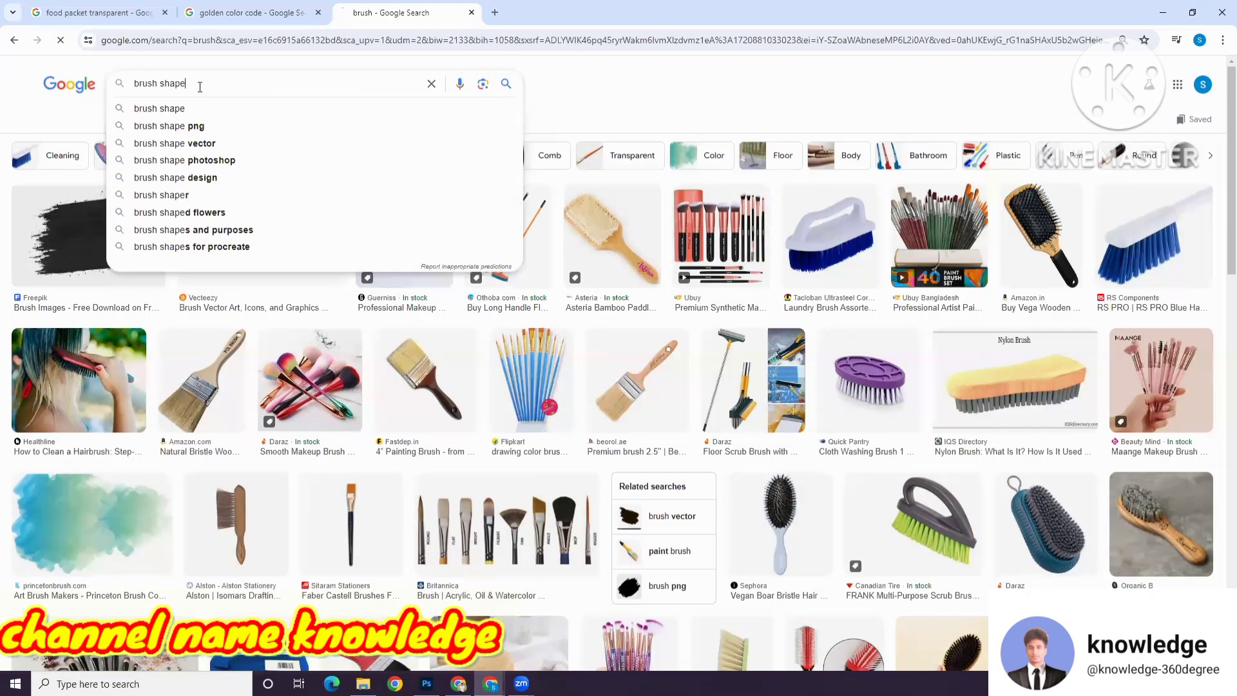
key("Return")
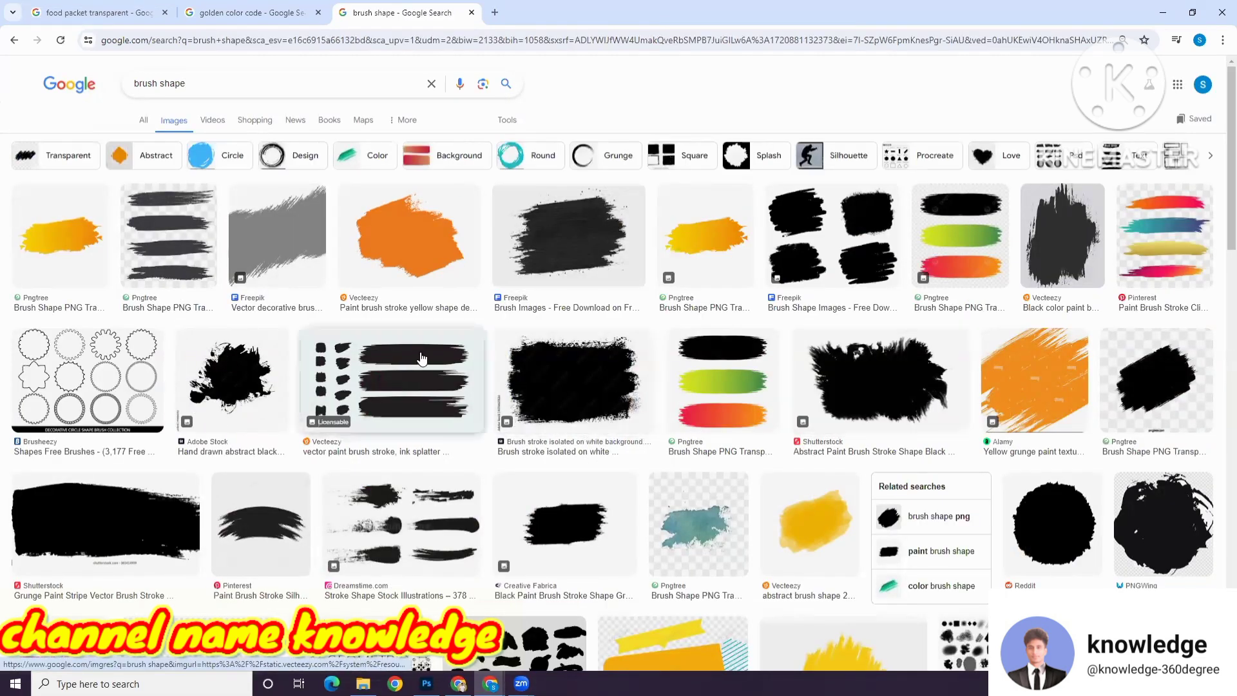
scroll(496, 419, "down", 4)
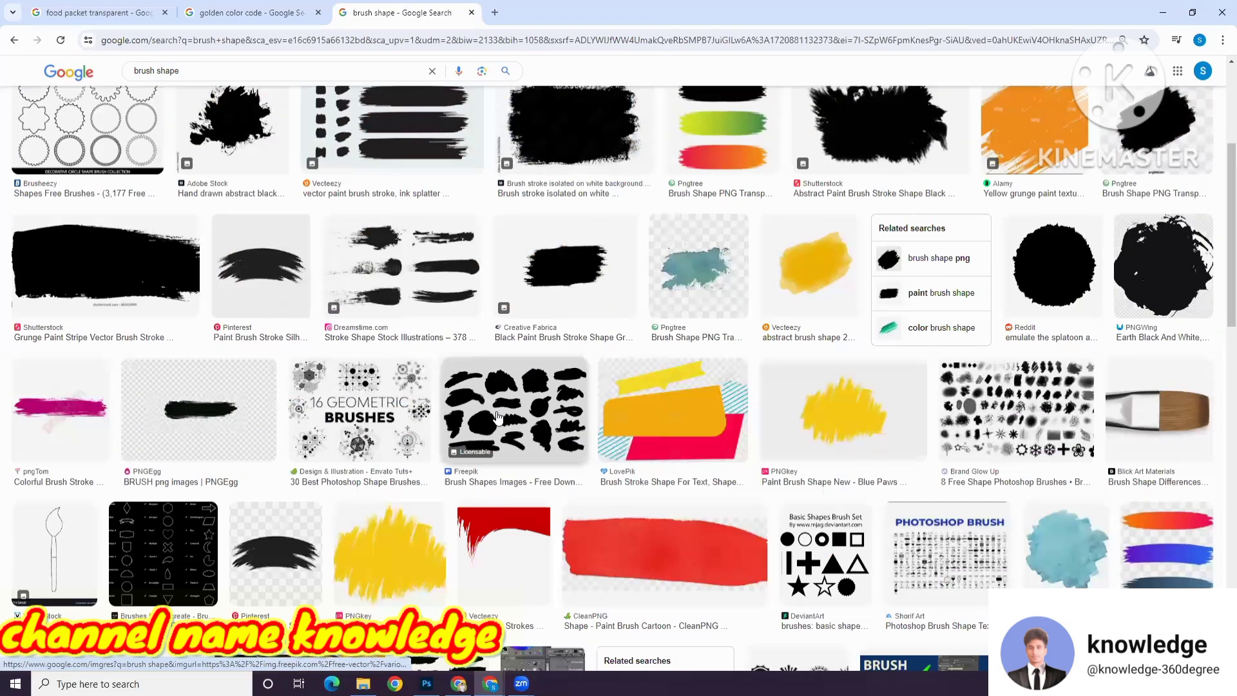
scroll(497, 415, "down", 5)
scroll(497, 417, "up", 1)
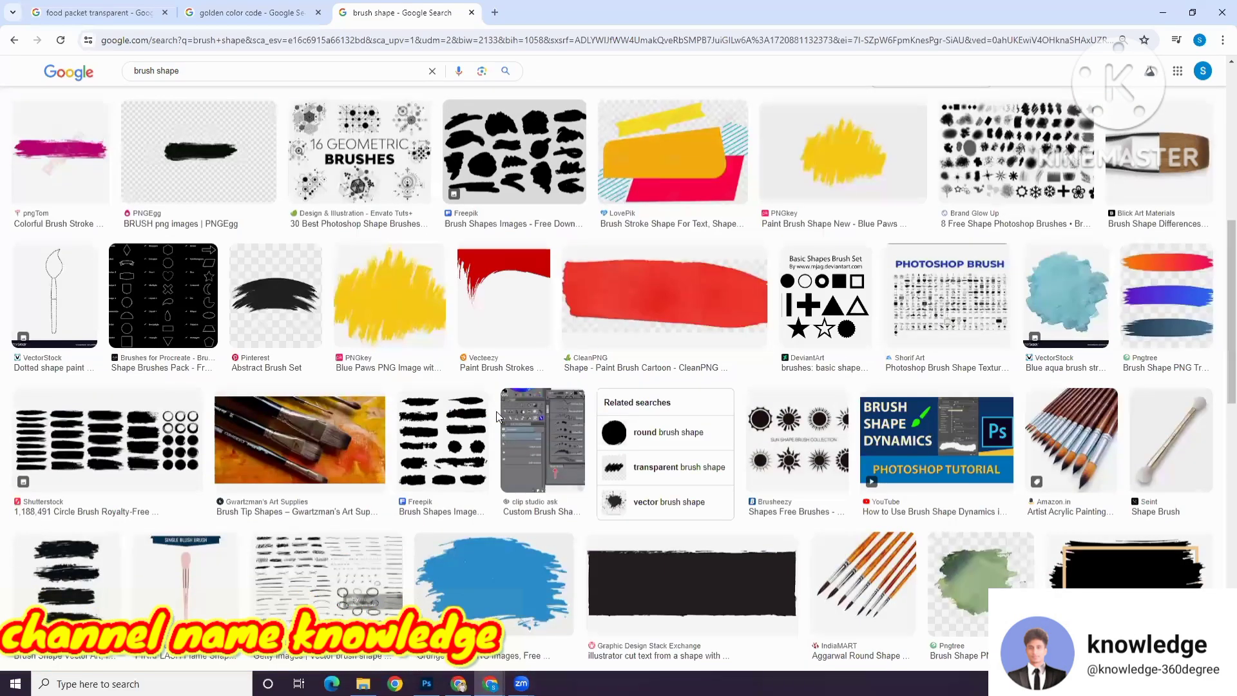
scroll(498, 418, "up", 3)
scroll(497, 417, "up", 2)
scroll(496, 418, "up", 3)
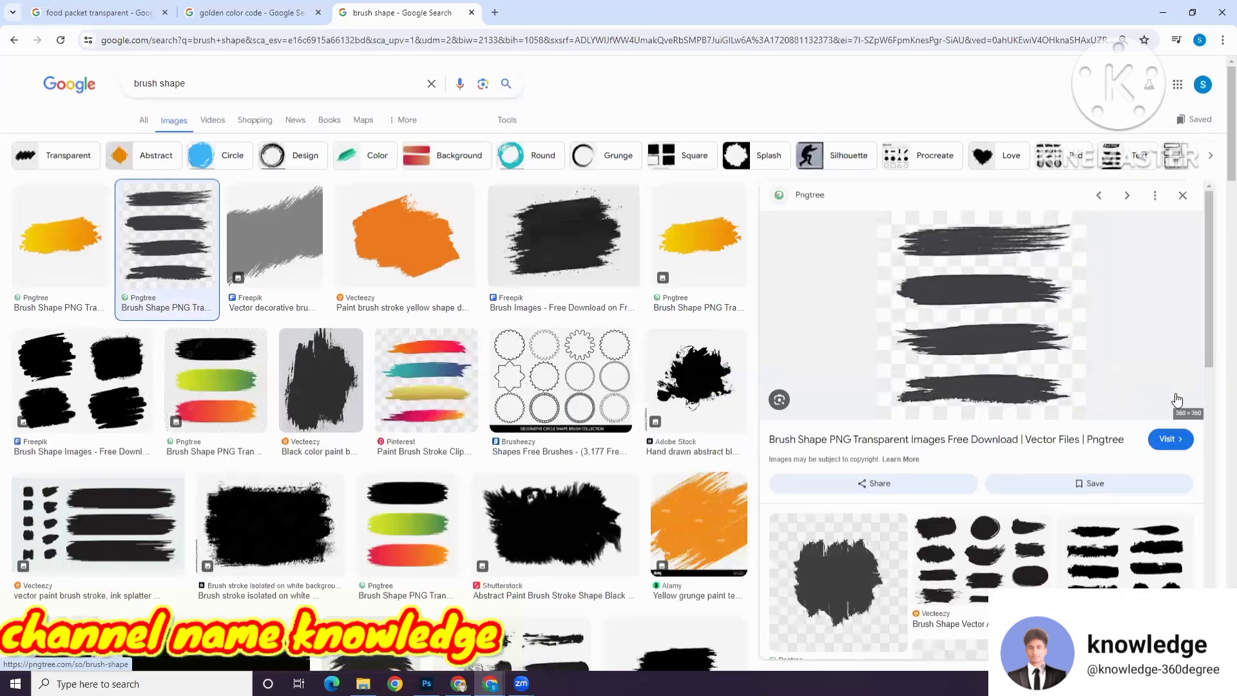
Step: Copy the black Freepik brush-stroke picture, switch to Photoshop and paste it into Untitled-4 in place of the chip
left_click(546, 258)
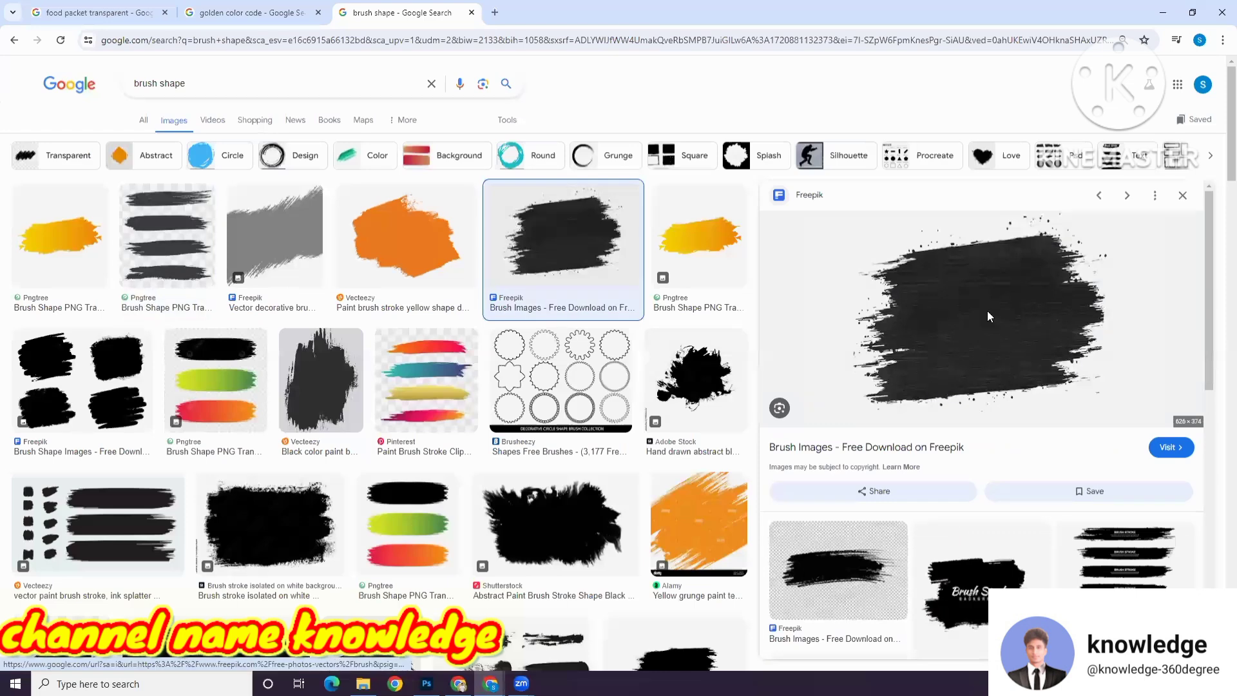
right_click(987, 312)
left_click(1030, 520)
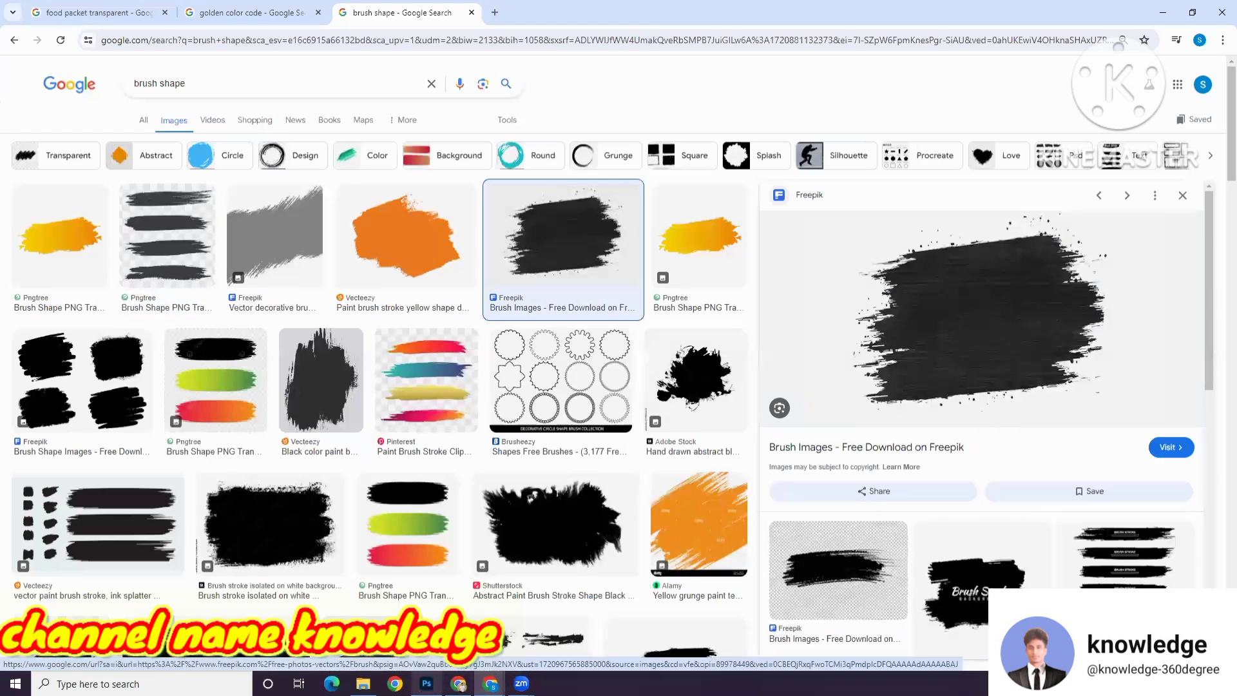
left_click(427, 683)
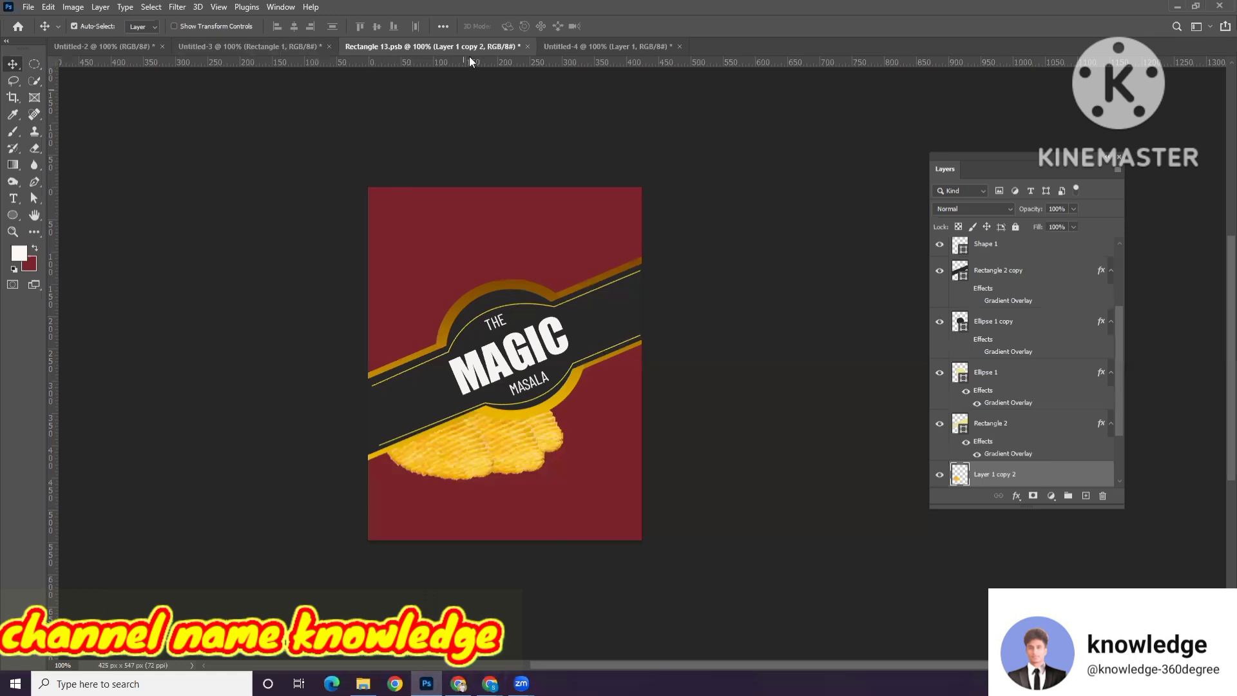
left_click(586, 44)
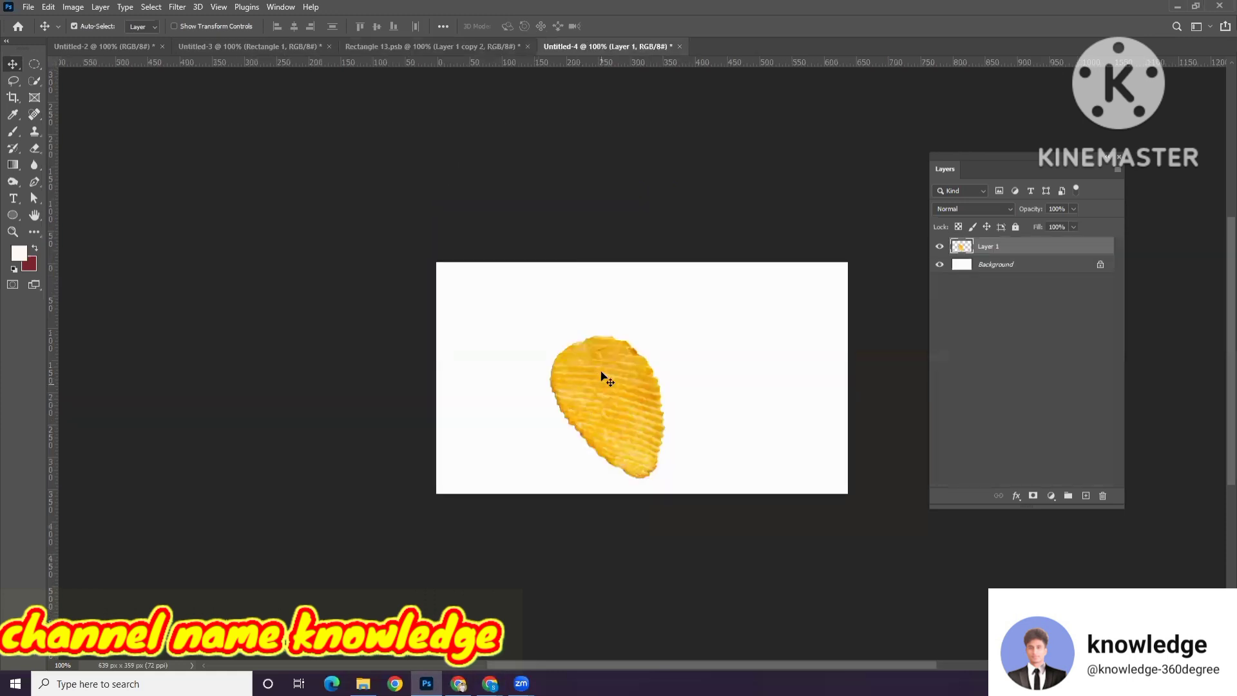
key("Delete")
key("ctrl+v")
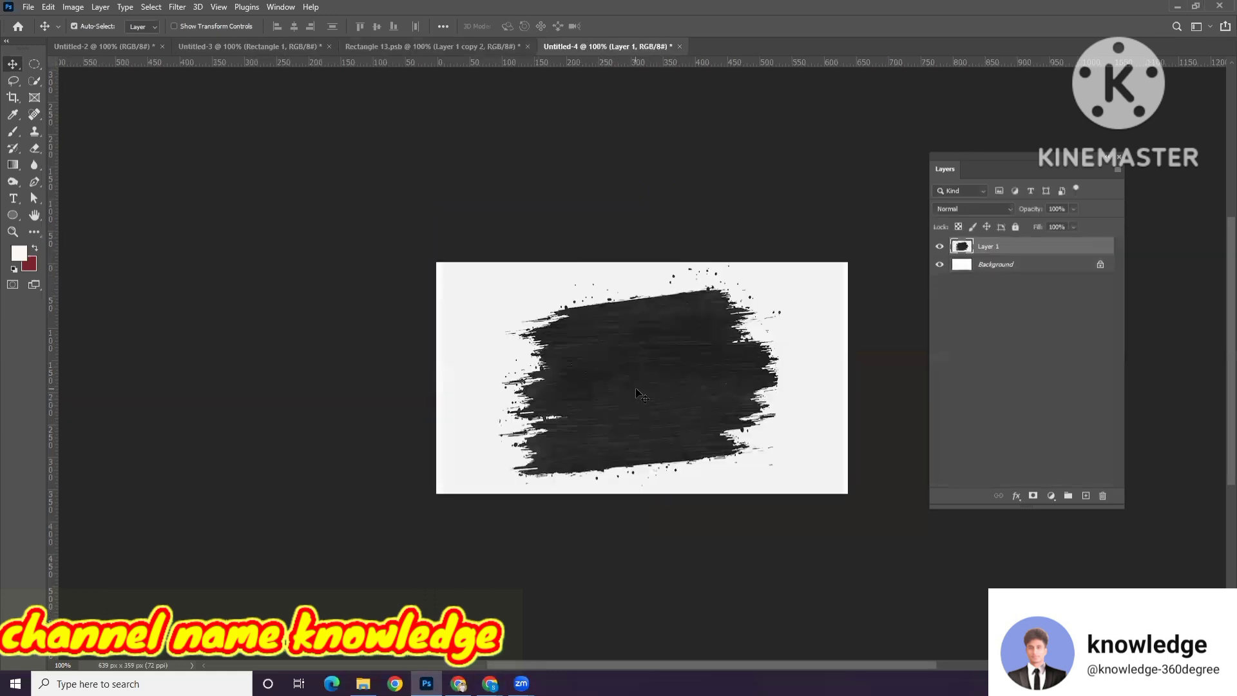
Step: Centre the pasted brush-stroke picture on the canvas and scale it down to 88.53%
mouse_move(597, 379)
left_mouse_down()
mouse_move(663, 367)
mouse_move(651, 385)
left_mouse_up()
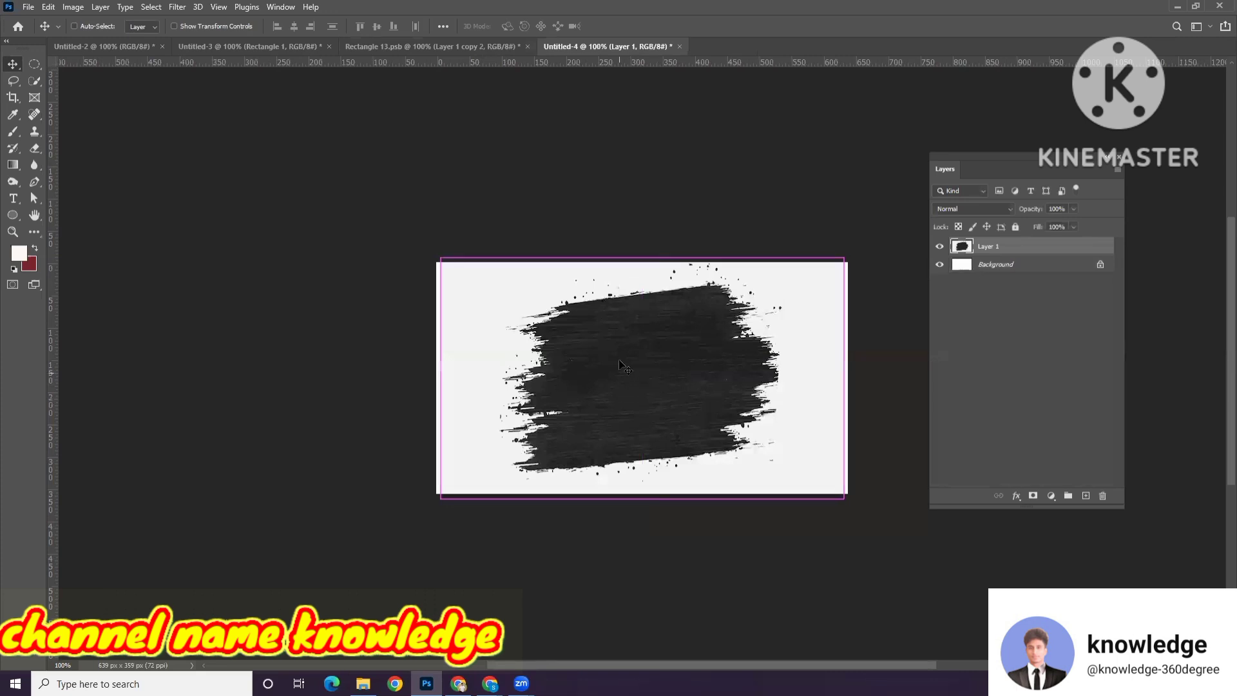
key("ctrl+t")
left_click_drag(843, 497, 822, 482)
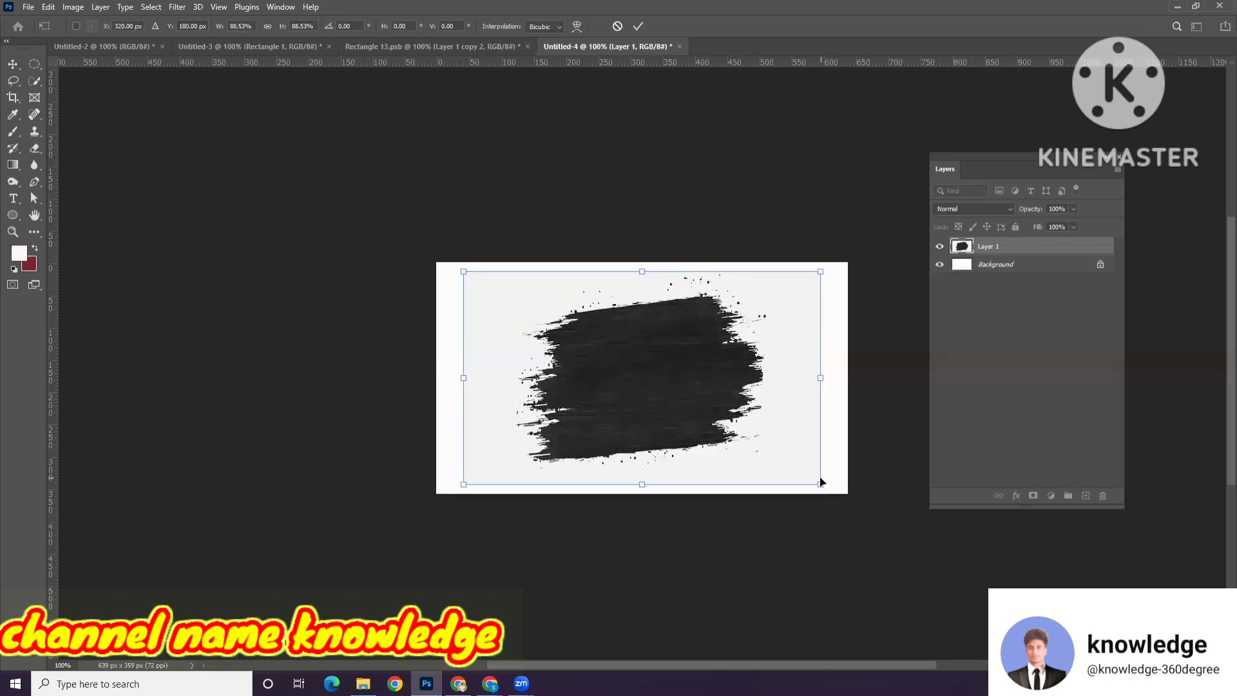
key("Return")
Step: Hide the Background layer and remove the light backdrop around the brush stroke with the Magic Eraser tool
left_click(938, 265)
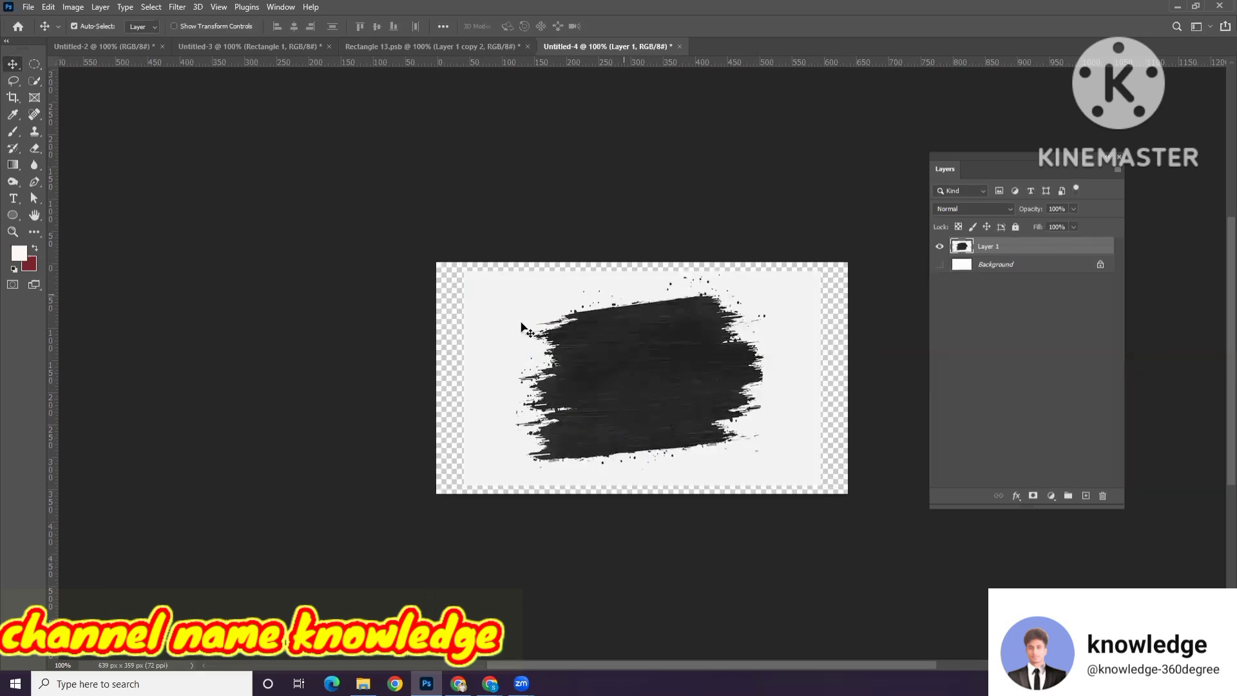
left_click(40, 148)
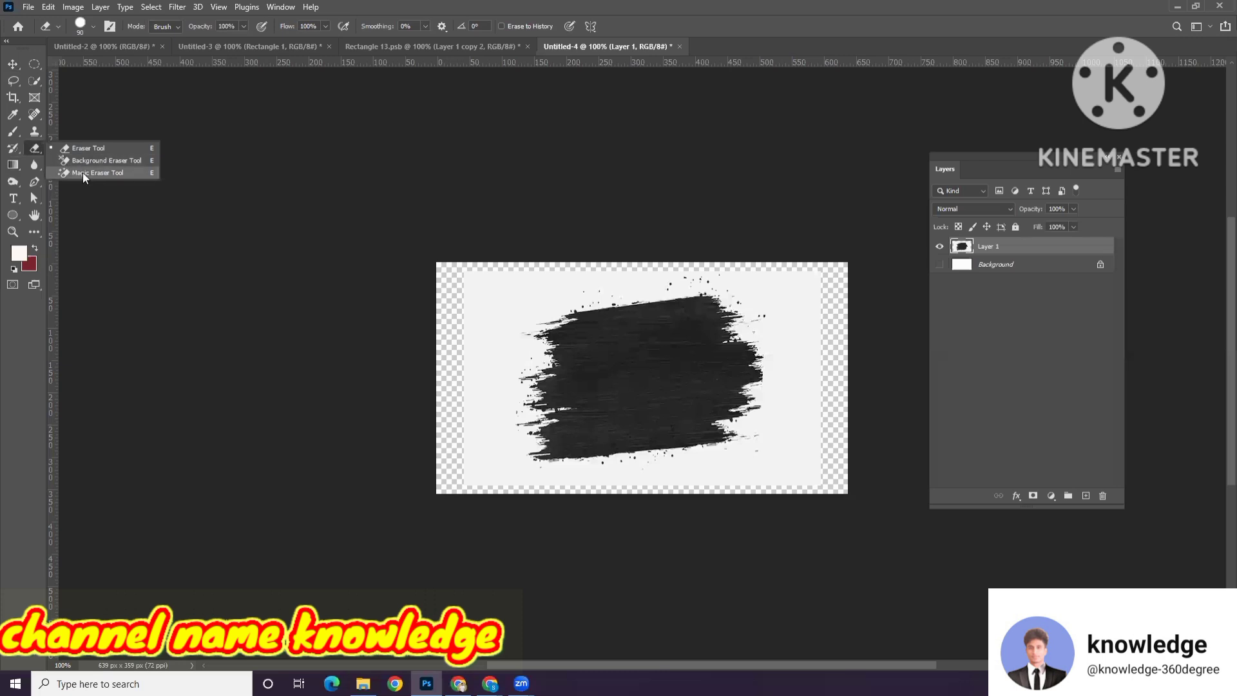
left_click(117, 174)
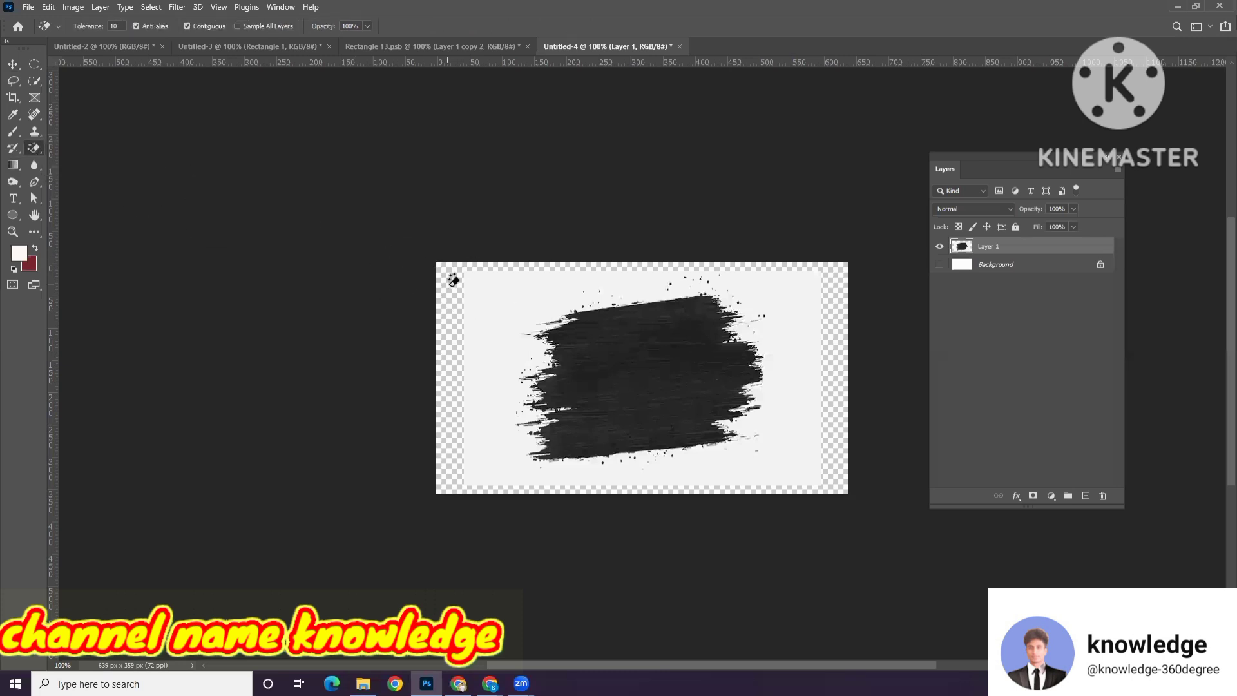
left_click(495, 285)
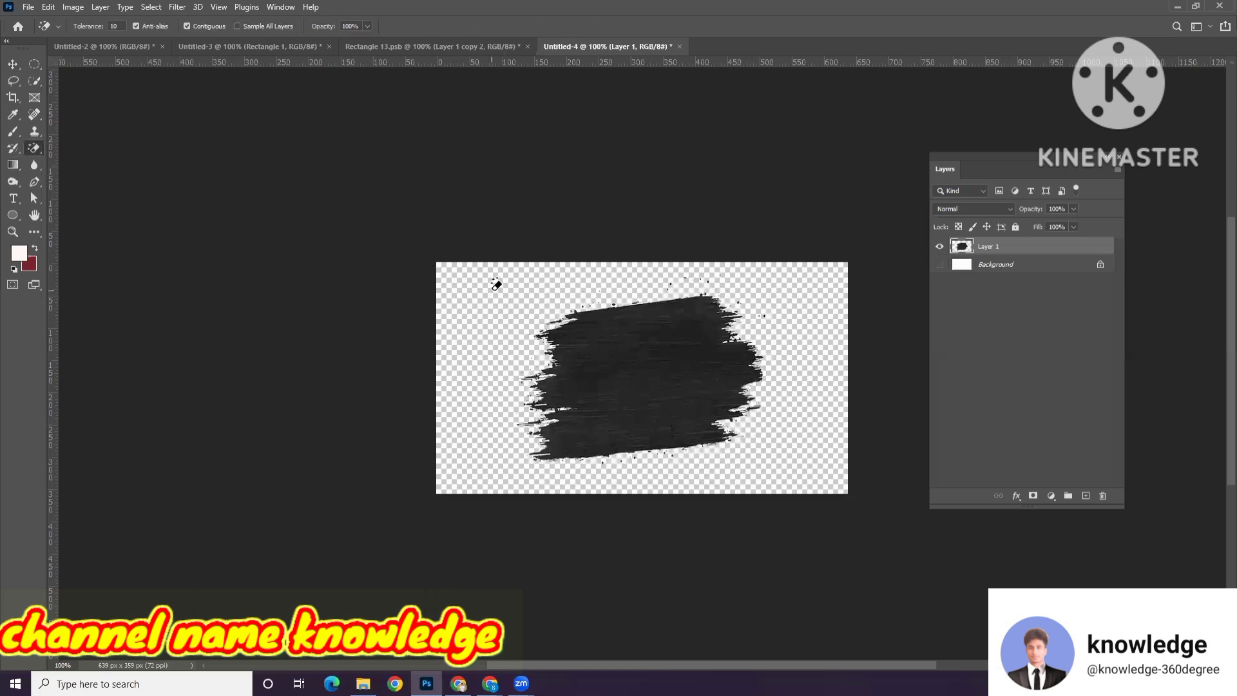
Step: Squash the brush stroke vertically into a flat horizontal streak and fill it with the dark red background colour
left_click(12, 67)
key("ctrl+t")
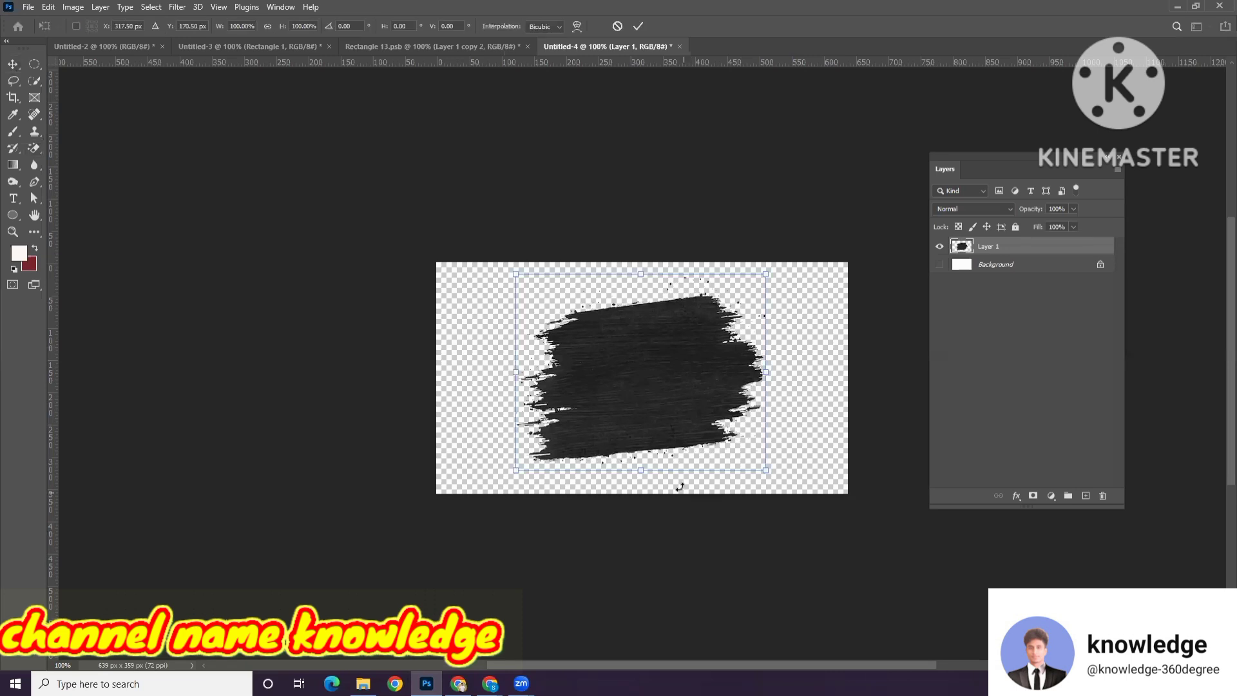
left_click_drag(641, 471, 635, 355)
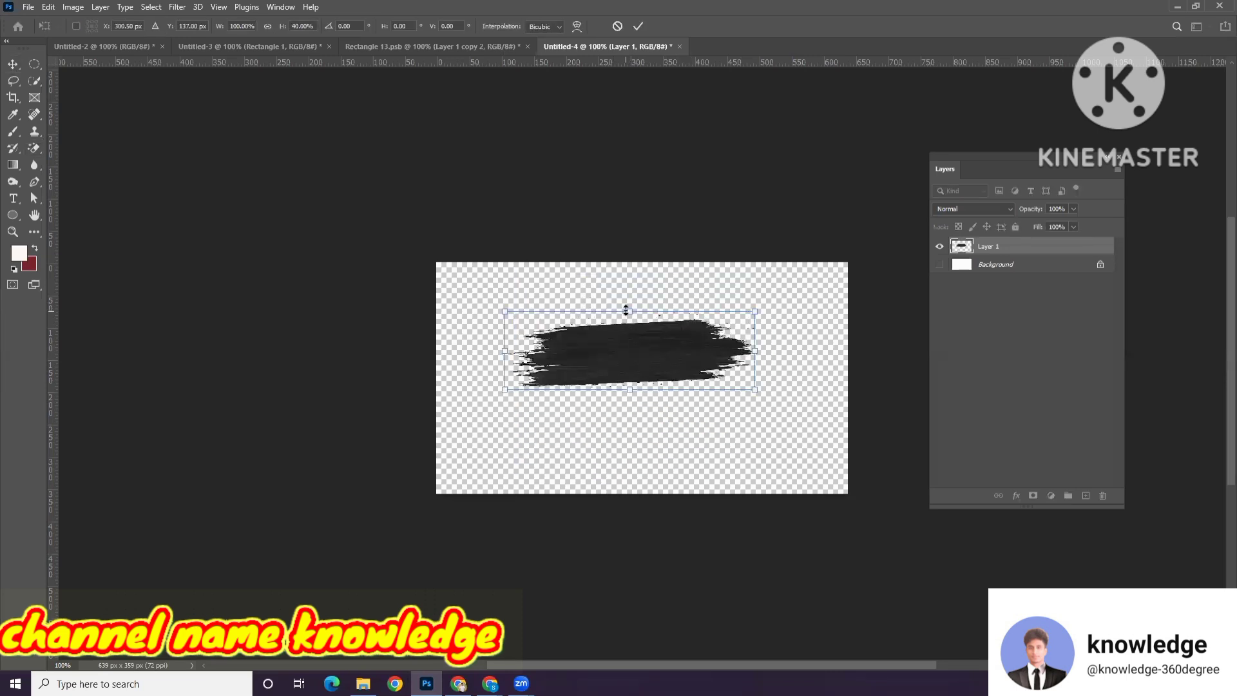
left_click_drag(630, 311, 630, 326)
key("Return")
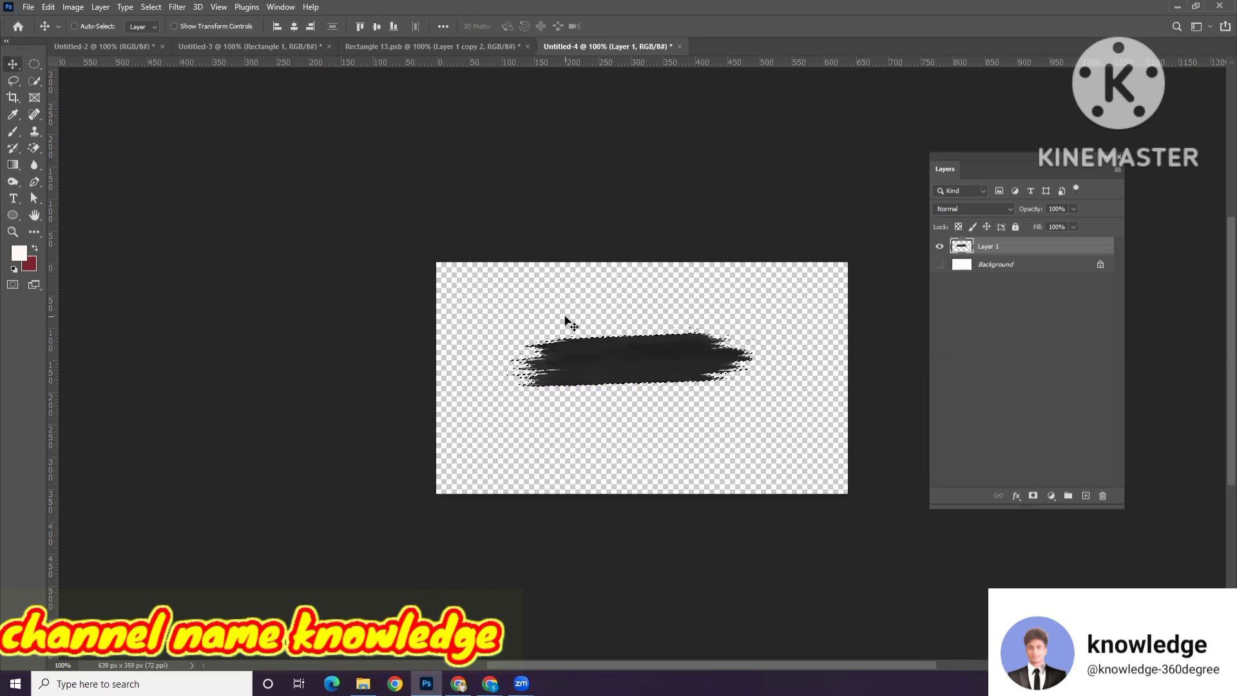
key("ctrl+BackSpace")
key("ctrl+d")
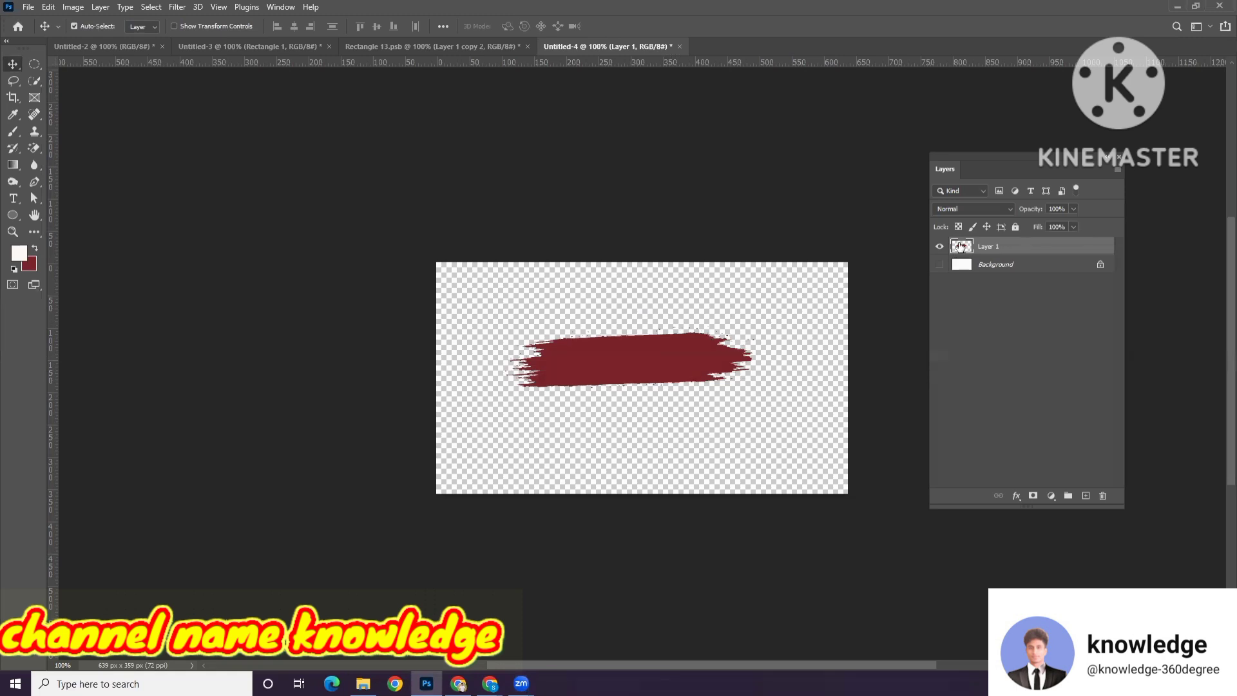
Step: Move the red brush stroke into Rectangle 13.psb, rotate it -25.95° and place it over the chips' lower edge beneath the band
mouse_move(674, 354)
left_mouse_down()
mouse_move(711, 359)
mouse_move(672, 379)
mouse_move(709, 357)
mouse_move(569, 76)
mouse_move(446, 49)
left_mouse_up()
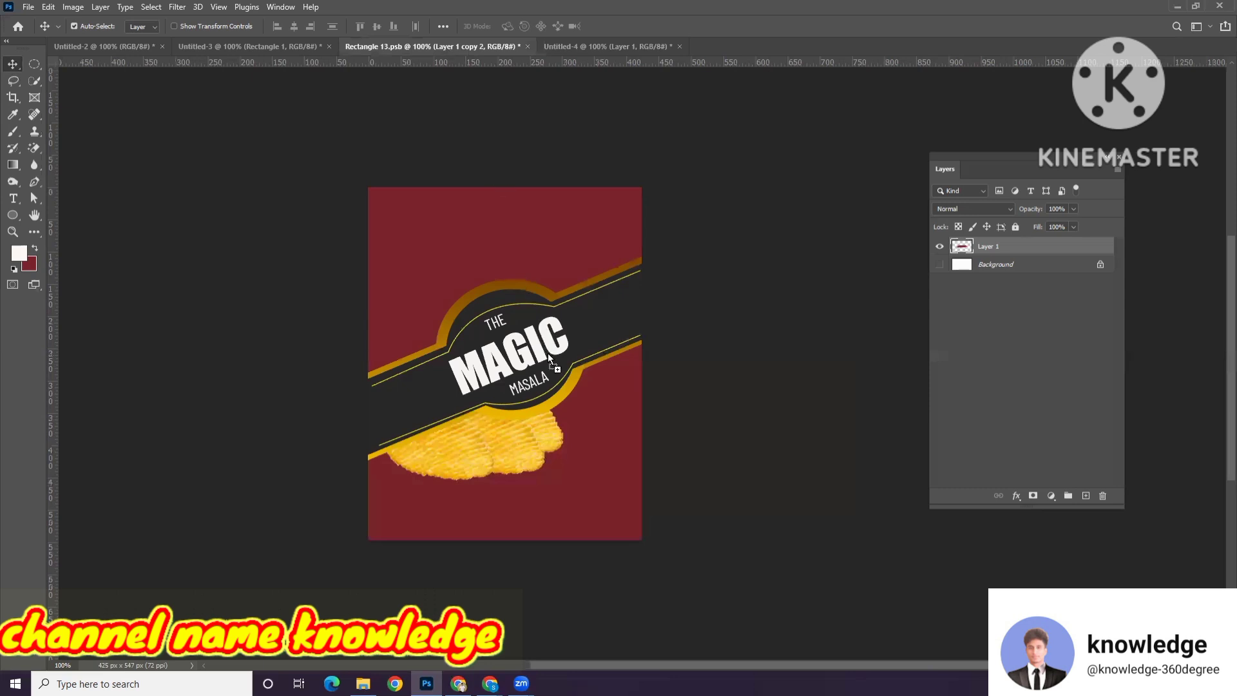
left_click_drag(569, 408, 564, 447)
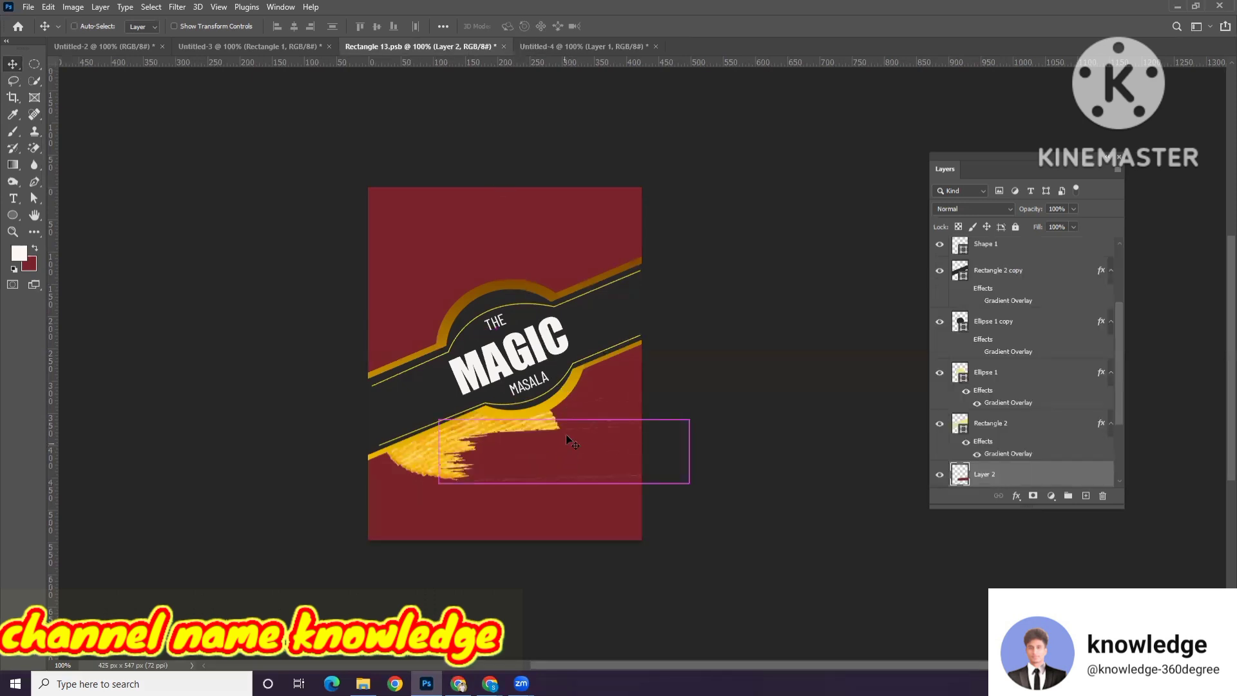
key("ctrl+t")
left_click_drag(720, 439, 708, 365)
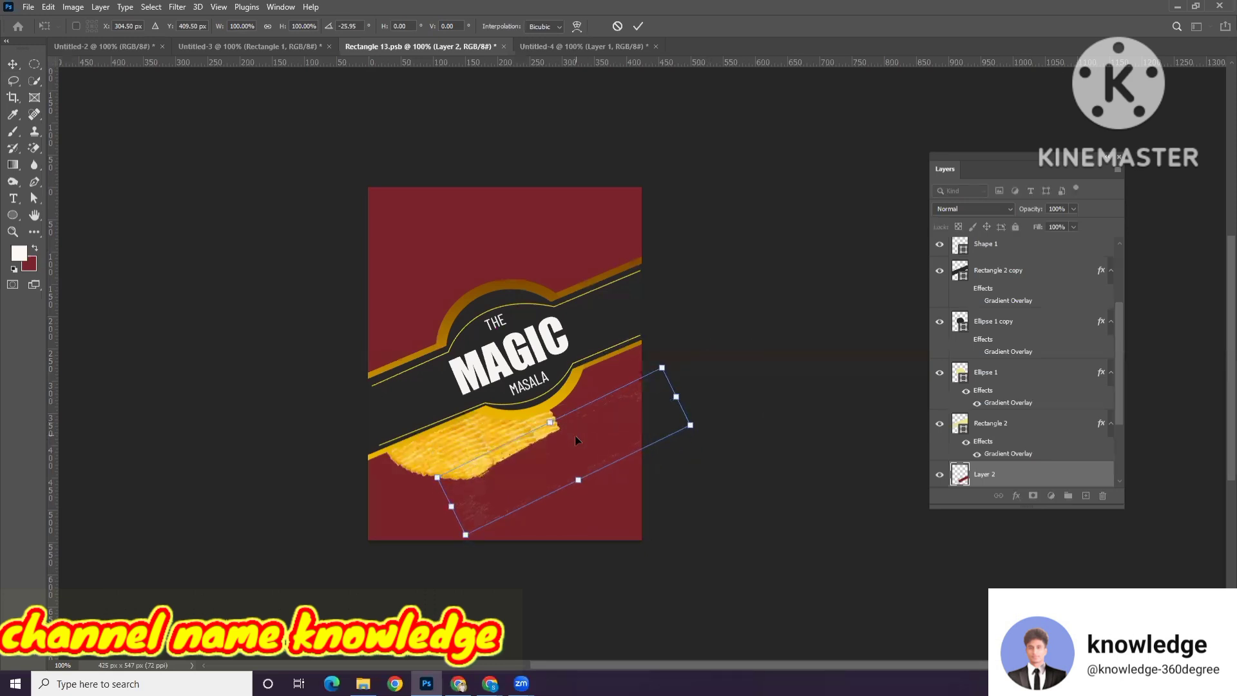
left_click_drag(574, 435, 571, 417)
key("Return")
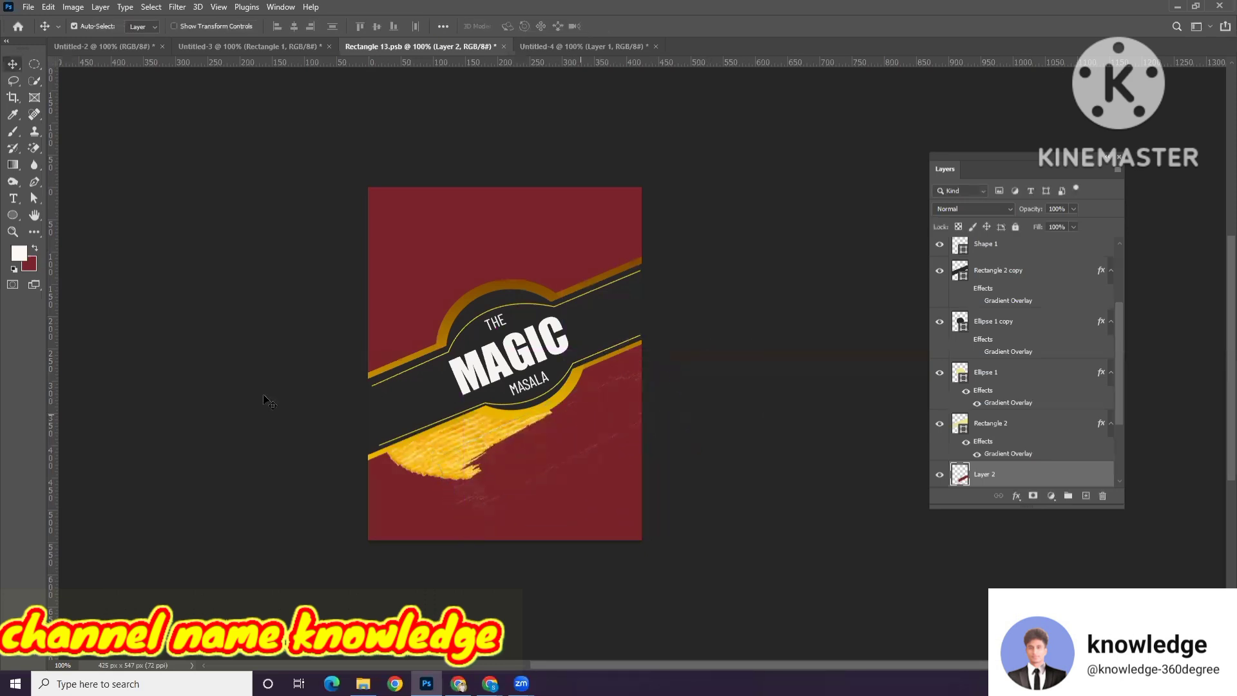
Step: Set the background colour to a darker maroon red
left_click(33, 264)
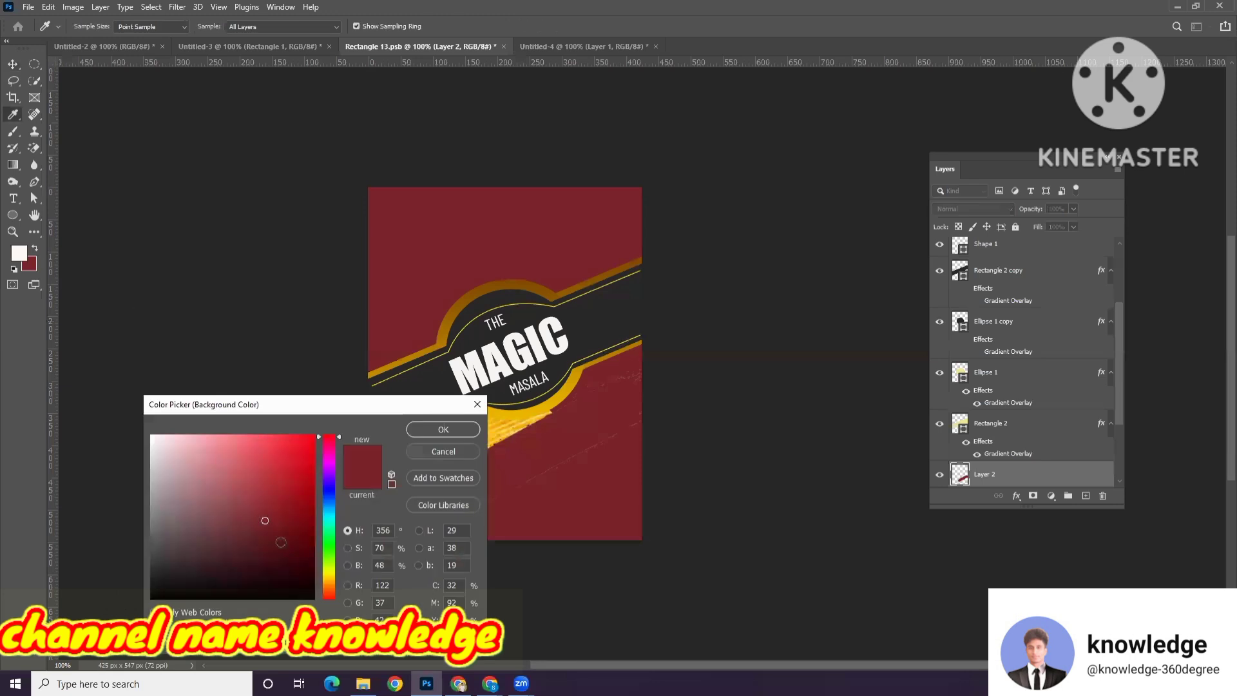
left_click(296, 549)
left_click(443, 429)
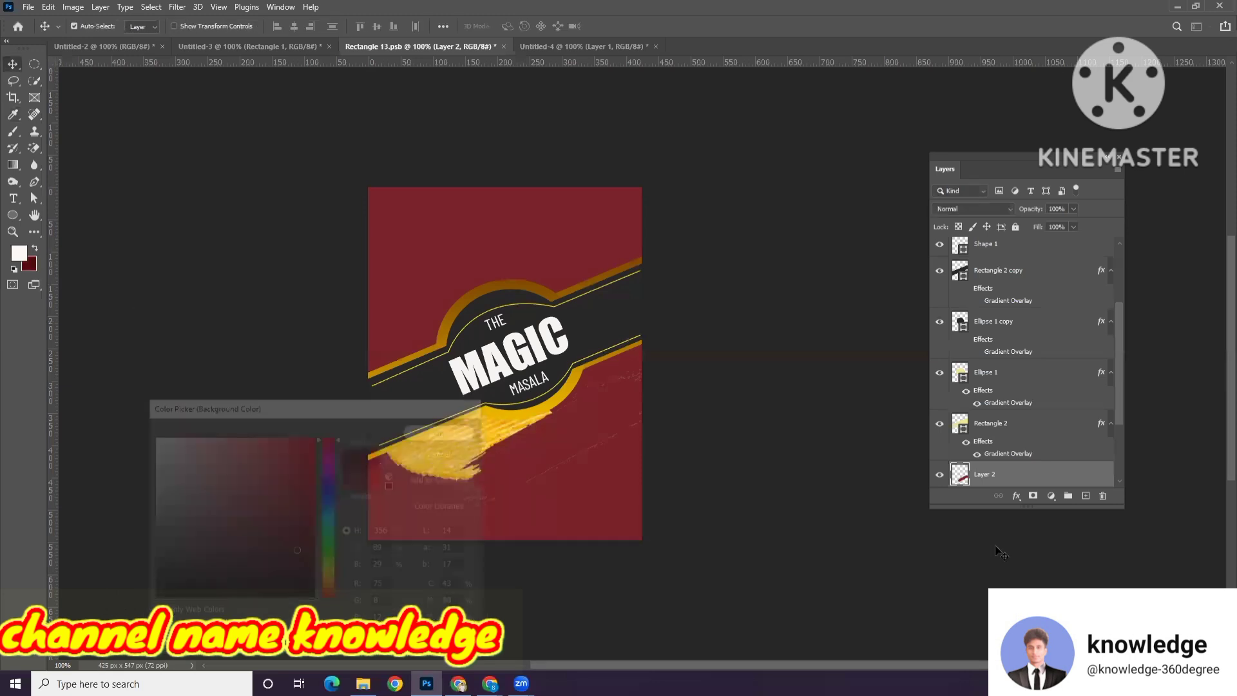
Step: Fill the brush stroke on Layer 2 with the darker maroon background colour
left_click(963, 483, "ctrl")
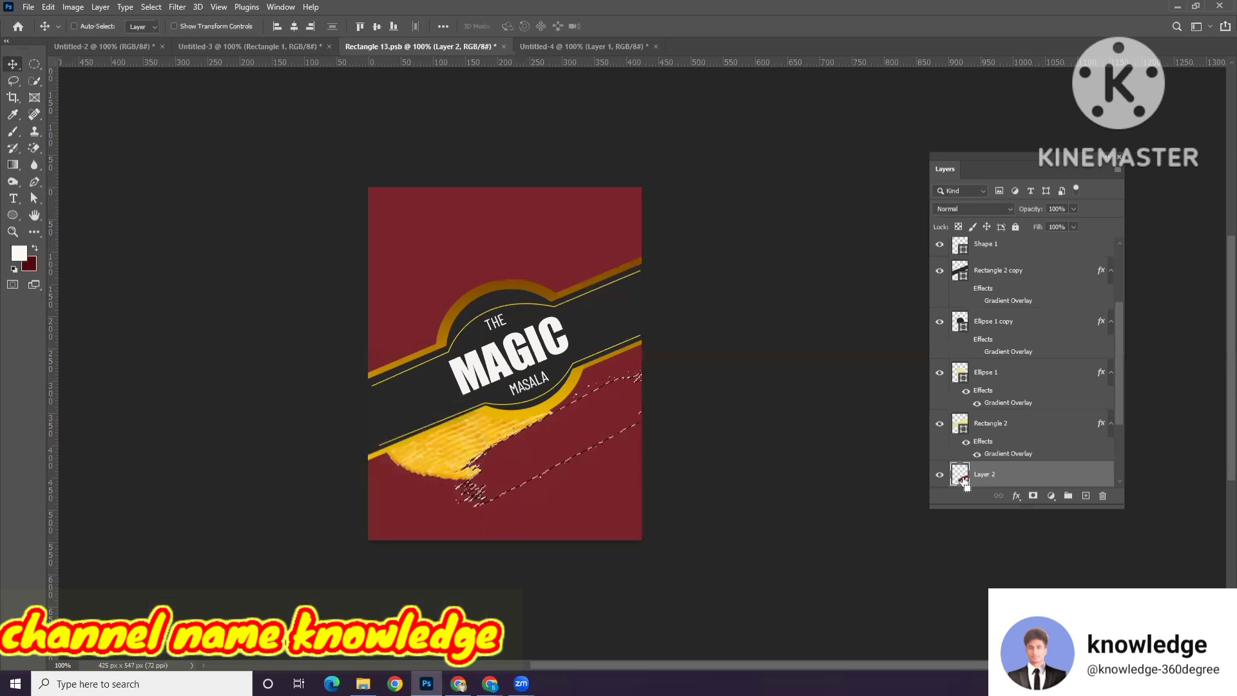
key("ctrl+BackSpace")
key("ctrl+d")
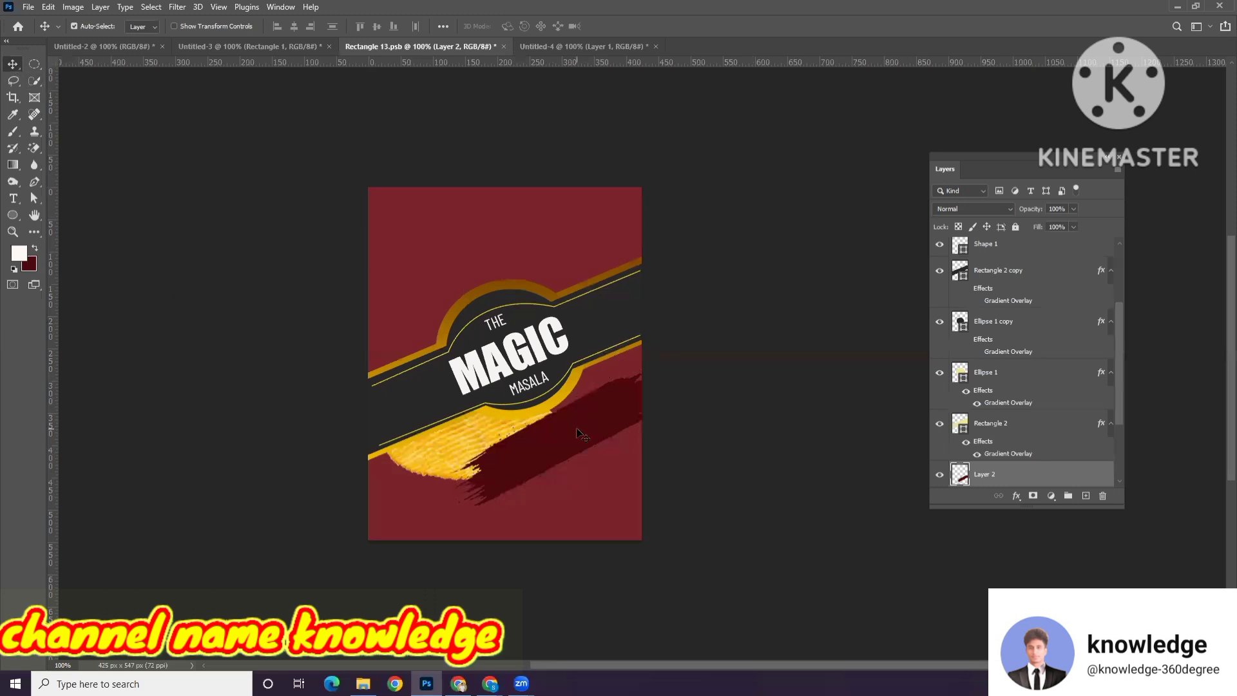
Step: Move the maroon brush stroke slightly up and rotate it clockwise to a flatter slant beside the chips
left_click_drag(579, 429, 582, 414)
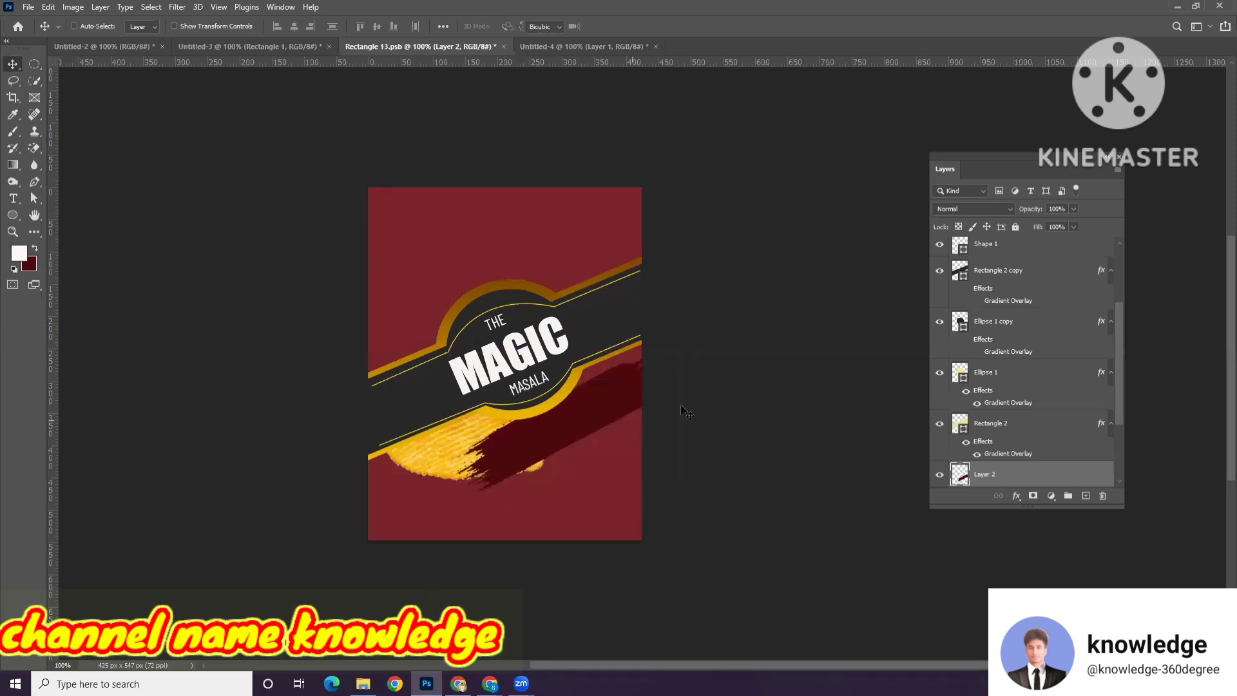
key("ctrl+t")
left_click_drag(722, 343, 738, 366)
left_click_drag(583, 420, 594, 435)
key("Return")
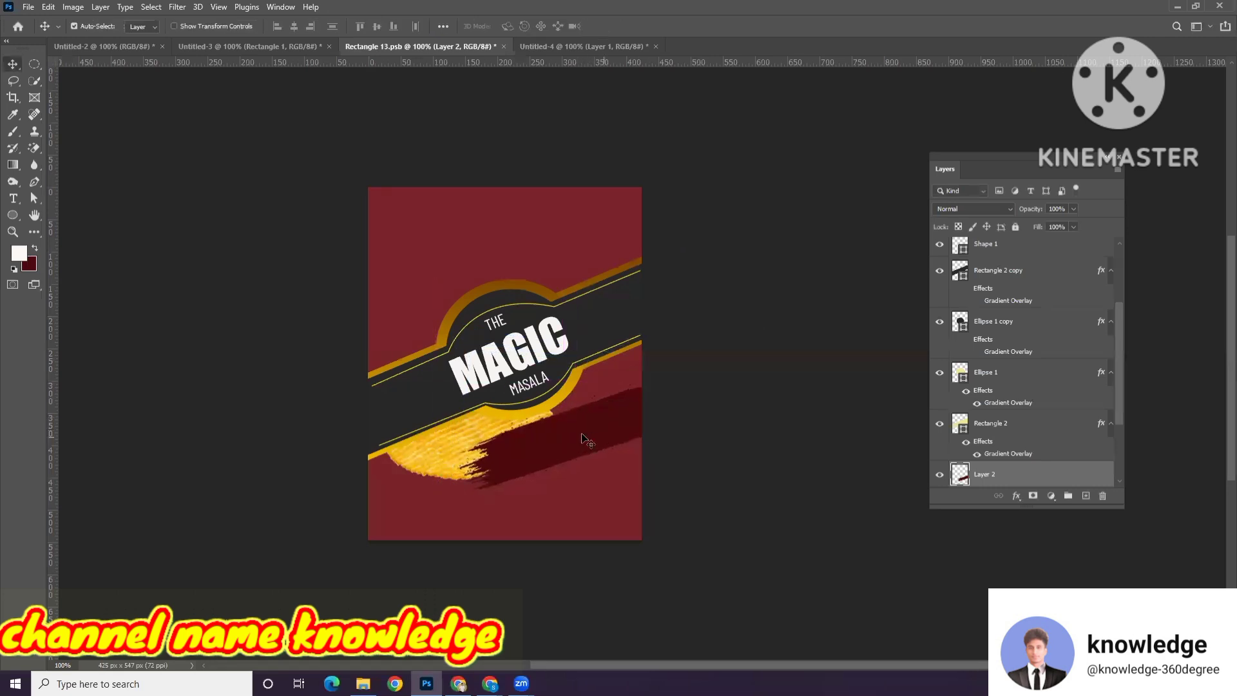
left_click(575, 431)
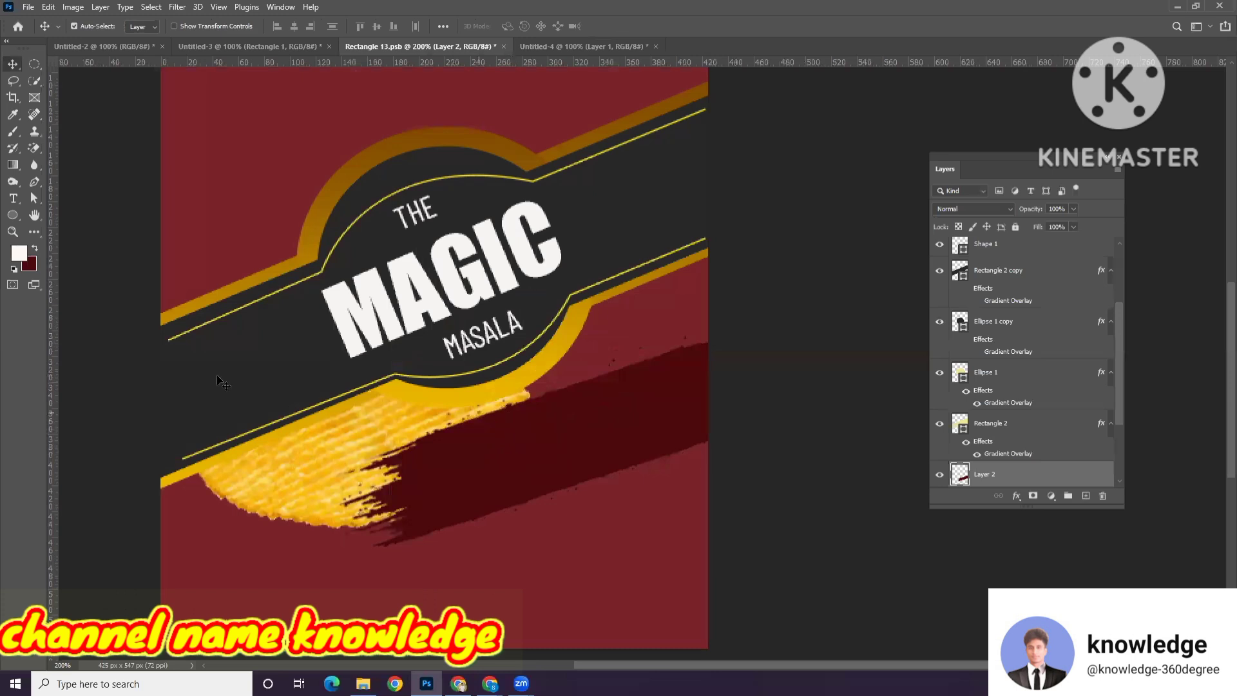
Step: Add the text "TEASTY & SPICY" in white on the maroon brush stroke
left_click(13, 199)
left_click(90, 198)
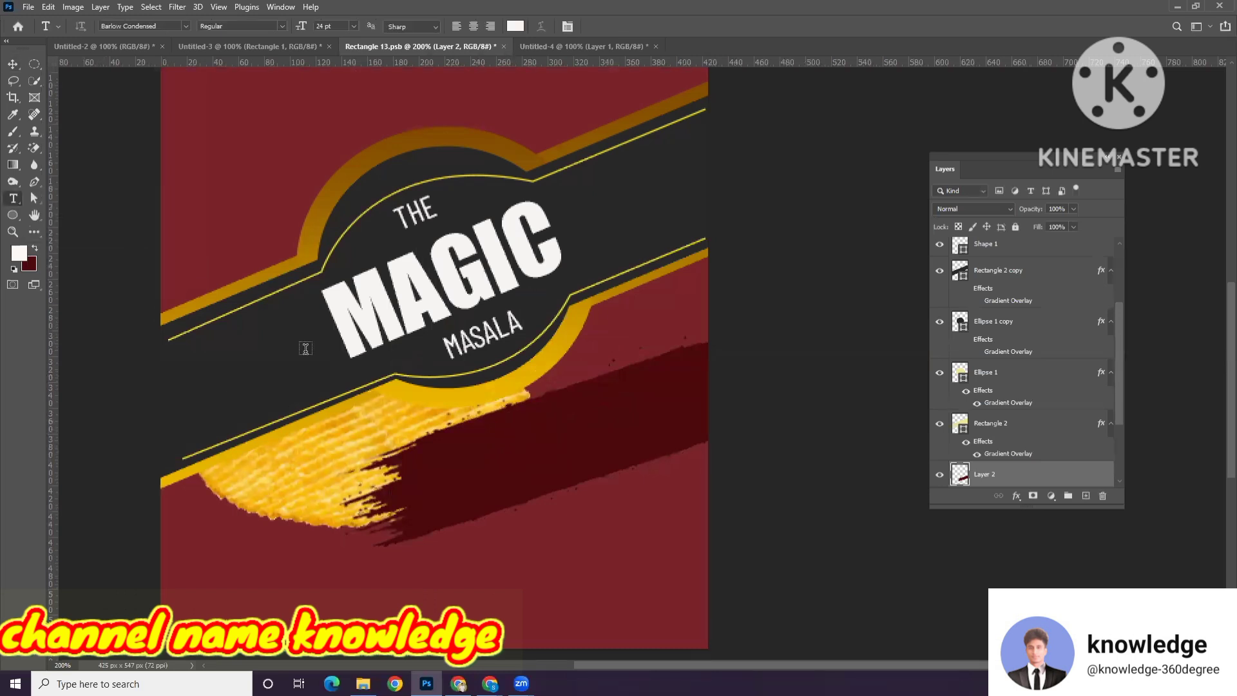
left_click(446, 472)
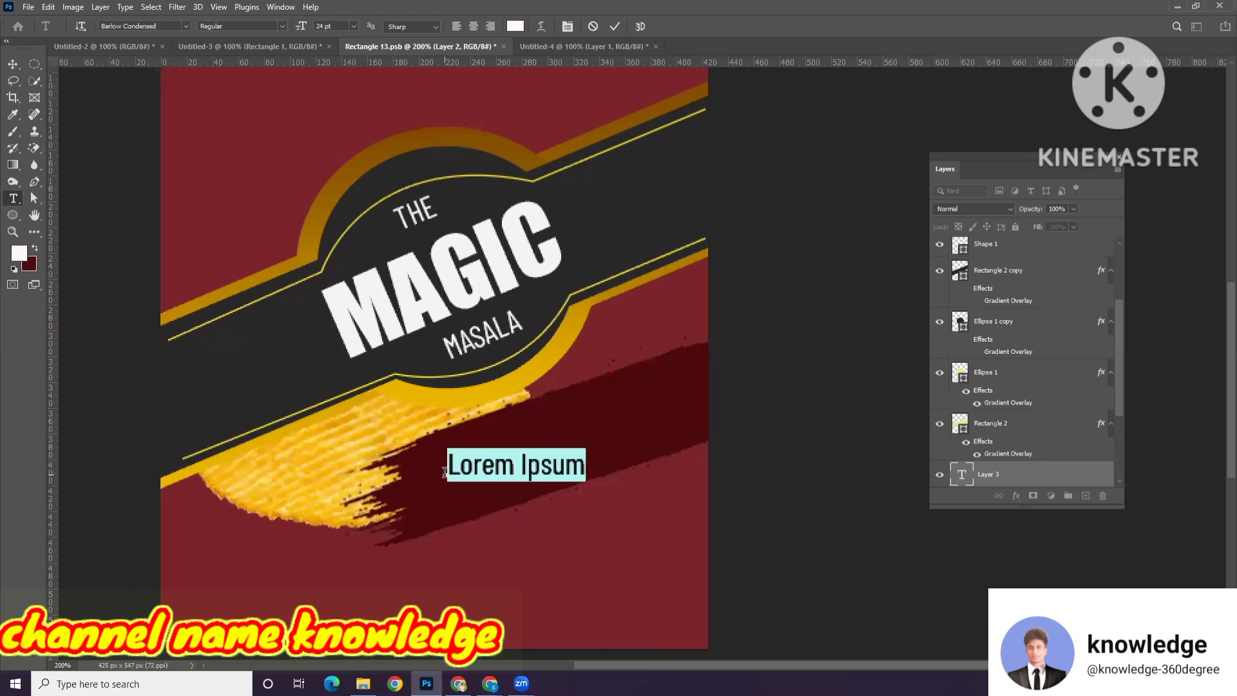
type("RID")
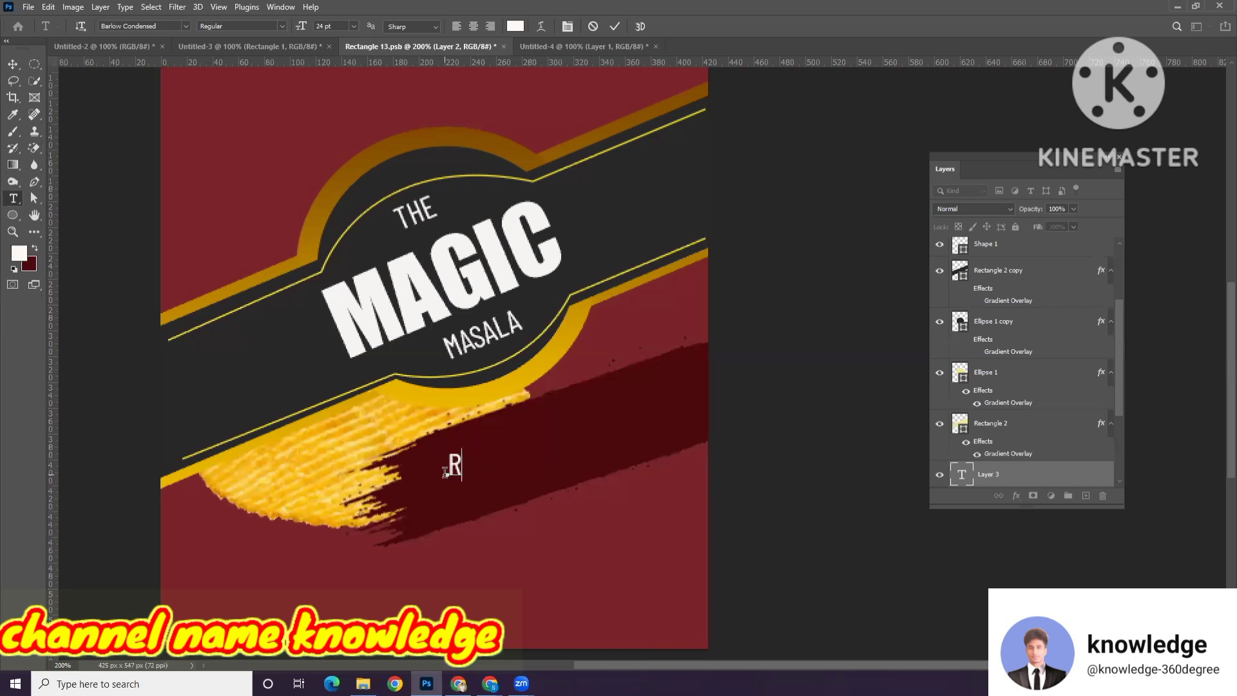
key("BackSpace")
key("BackSpace")
key("BackSpace")
type("TEASTY")
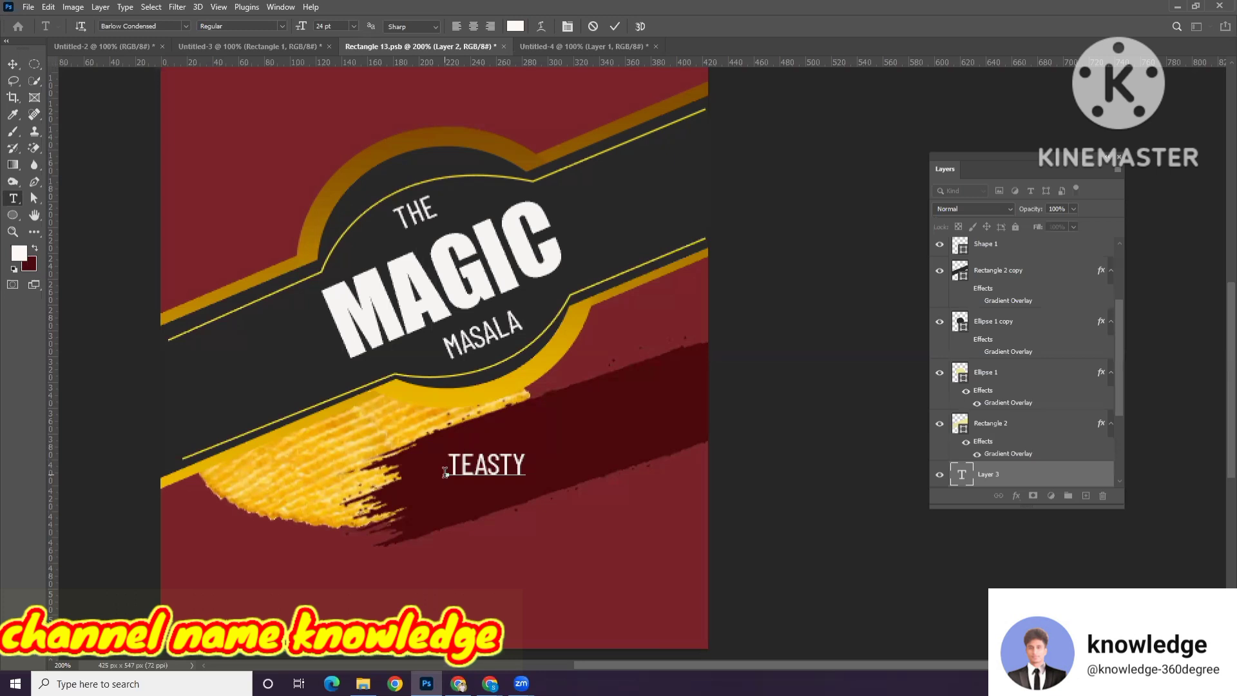
type("&")
type("Spic")
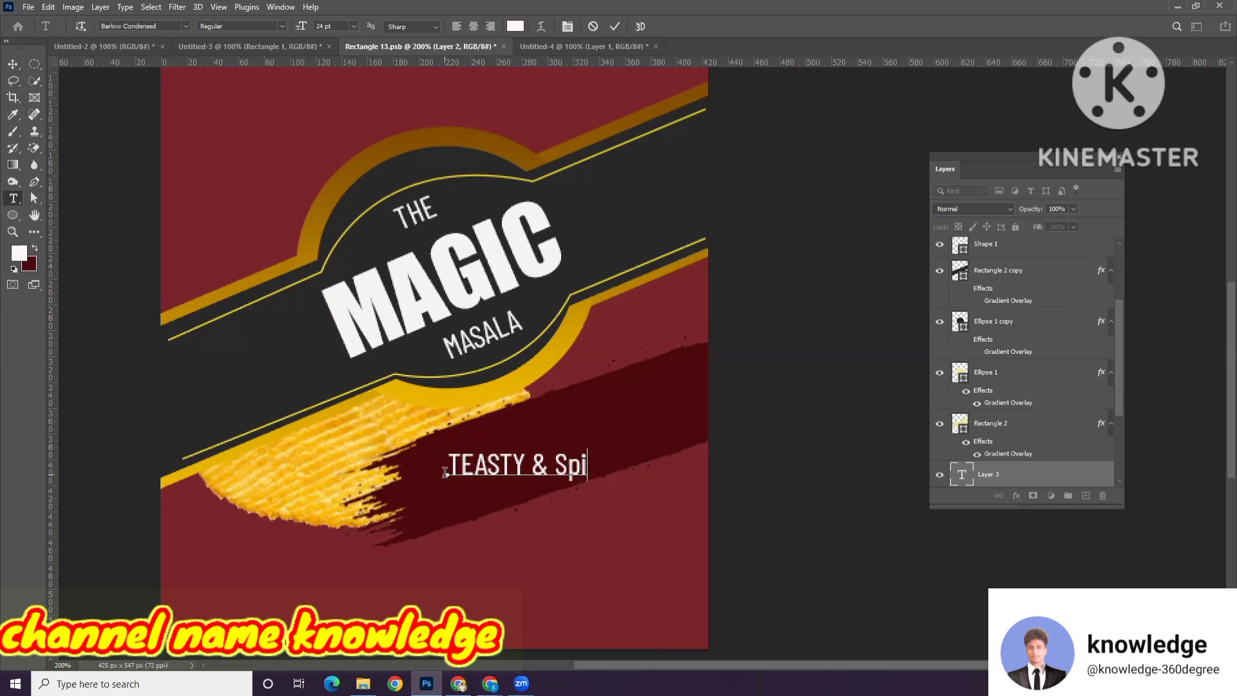
key("BackSpace")
key("BackSpace")
key("BackSpace")
key("BackSpace")
type("SPICY")
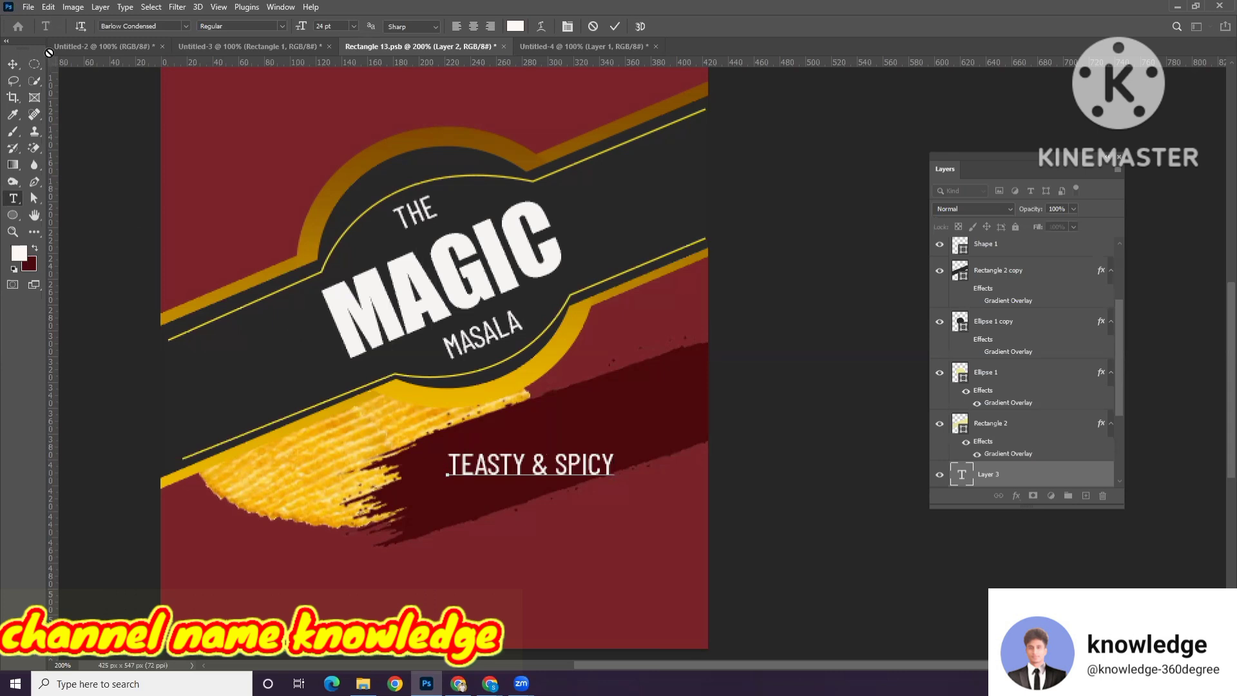
left_click(12, 65)
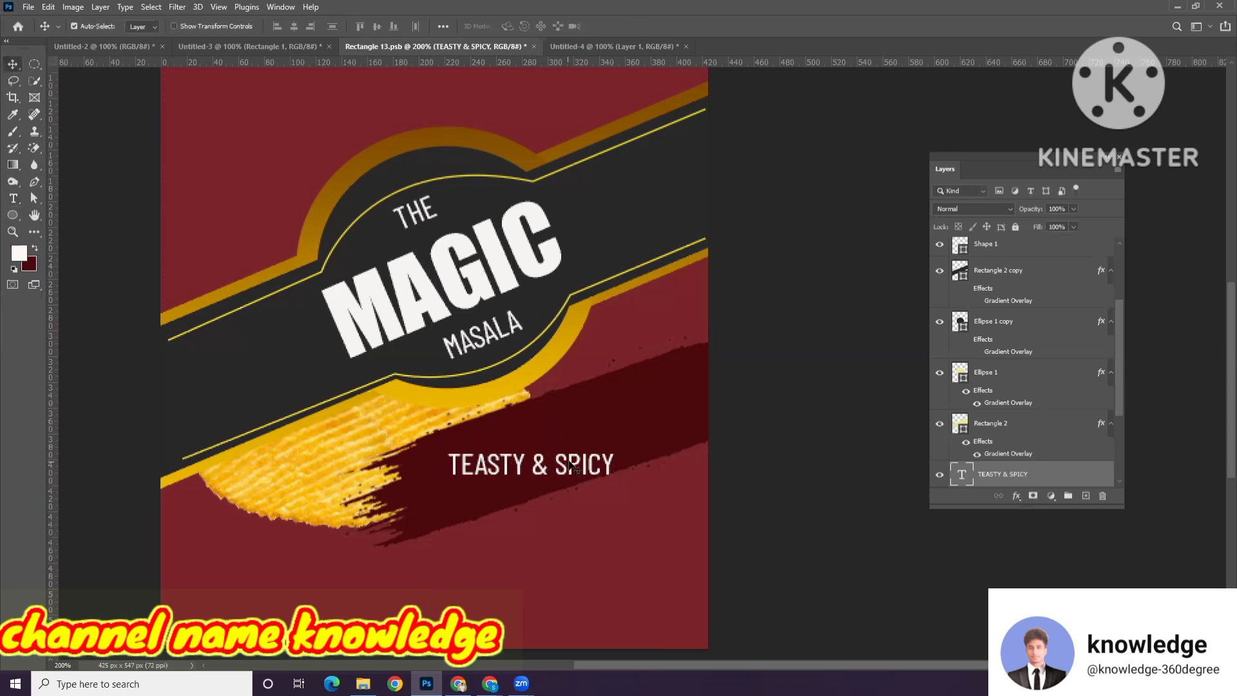
Step: Rotate the TEASTY & SPICY text counter-clockwise to follow the brush stroke's slant and place it on the stroke
left_click_drag(570, 467, 599, 437)
key("ctrl+t")
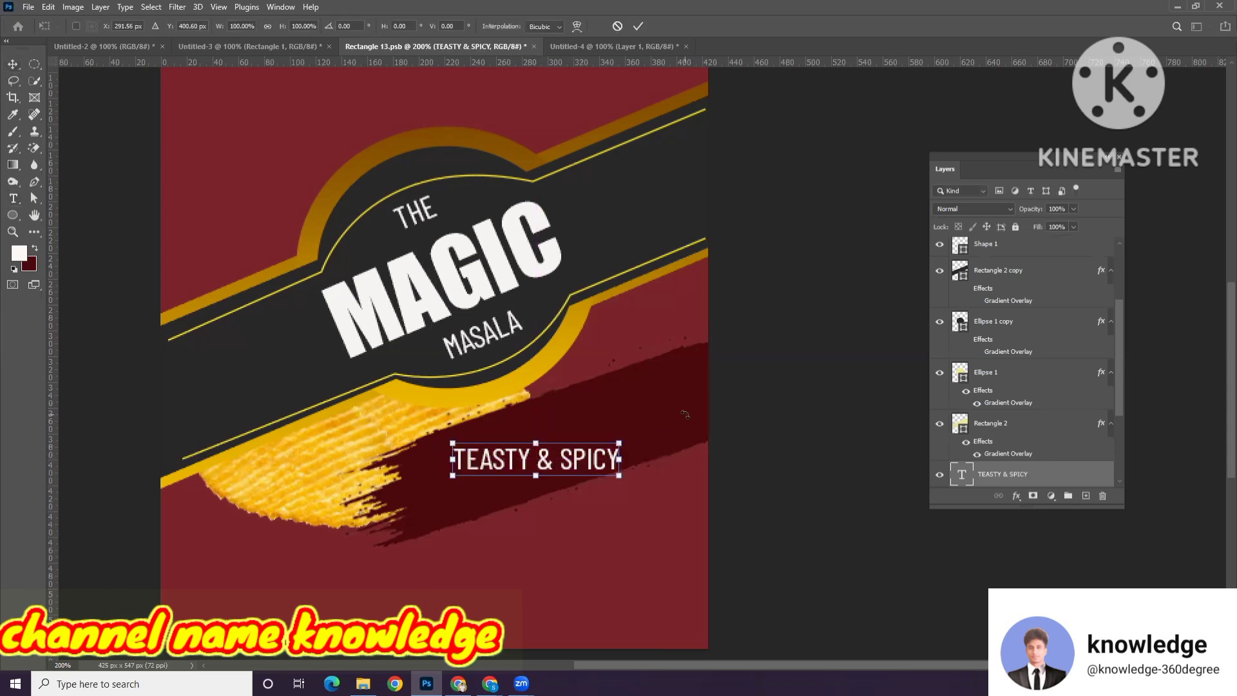
left_click_drag(683, 404, 622, 414)
key("Return")
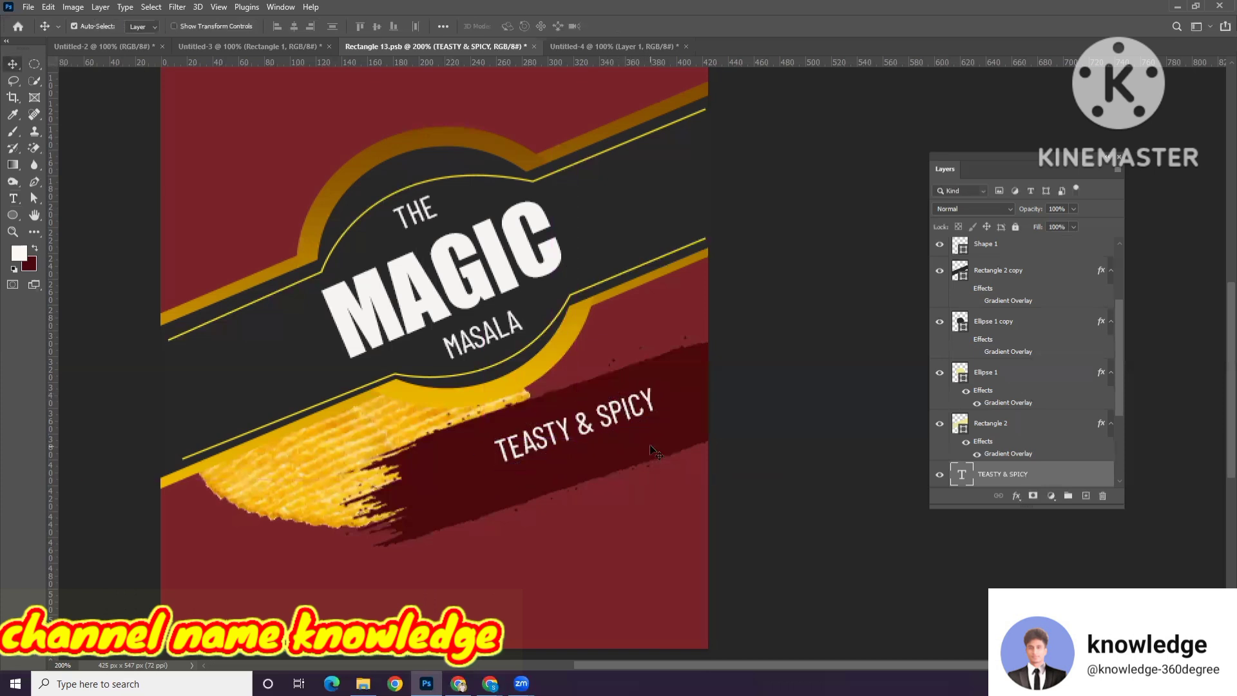
key("ctrl+t")
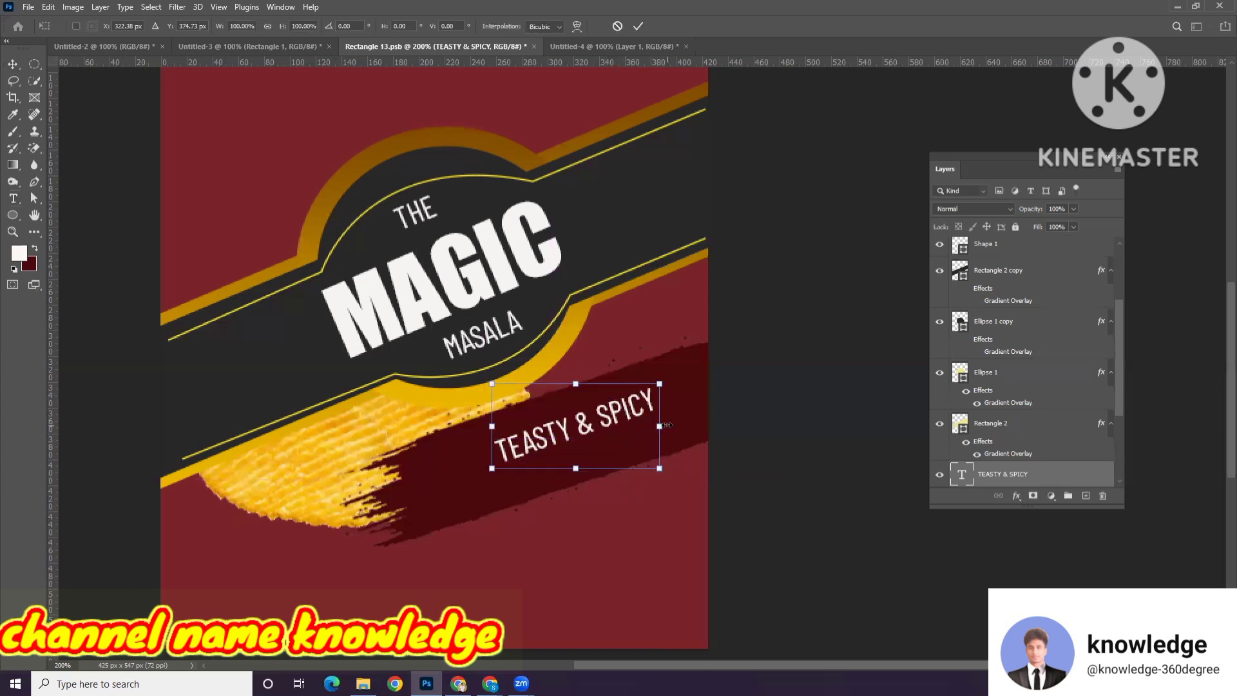
key("Return")
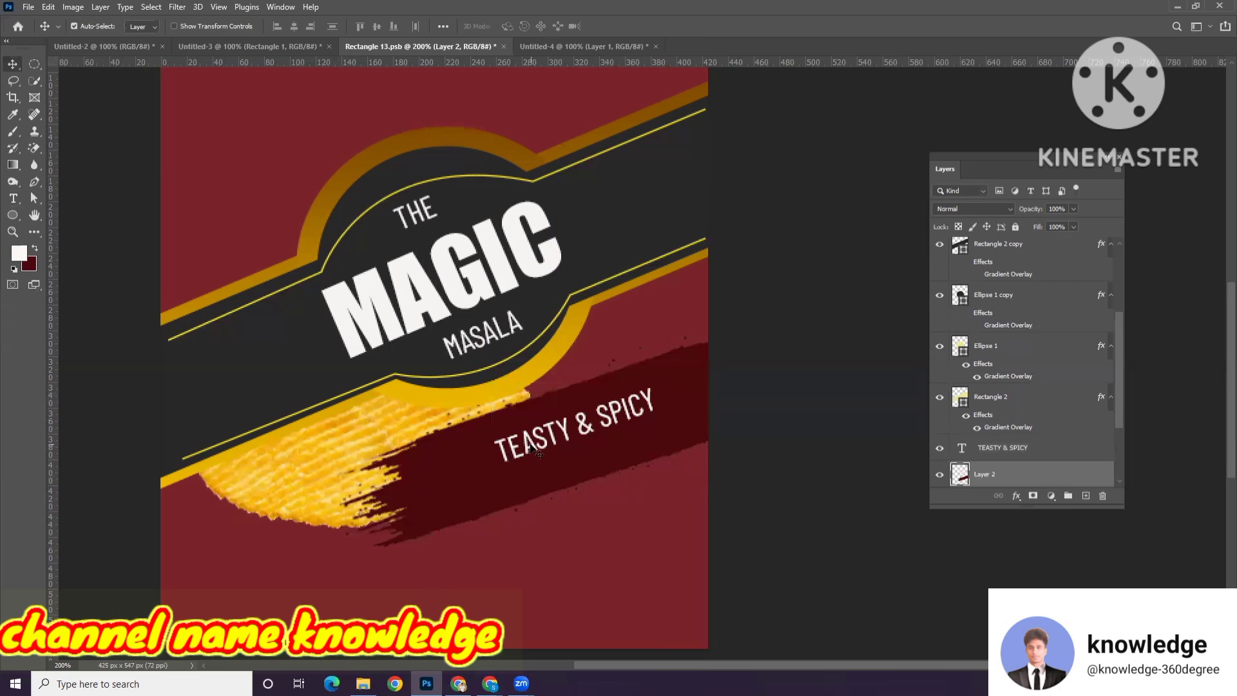
Step: Set the TEASTY & SPICY text size to 30 pt
left_click(12, 198)
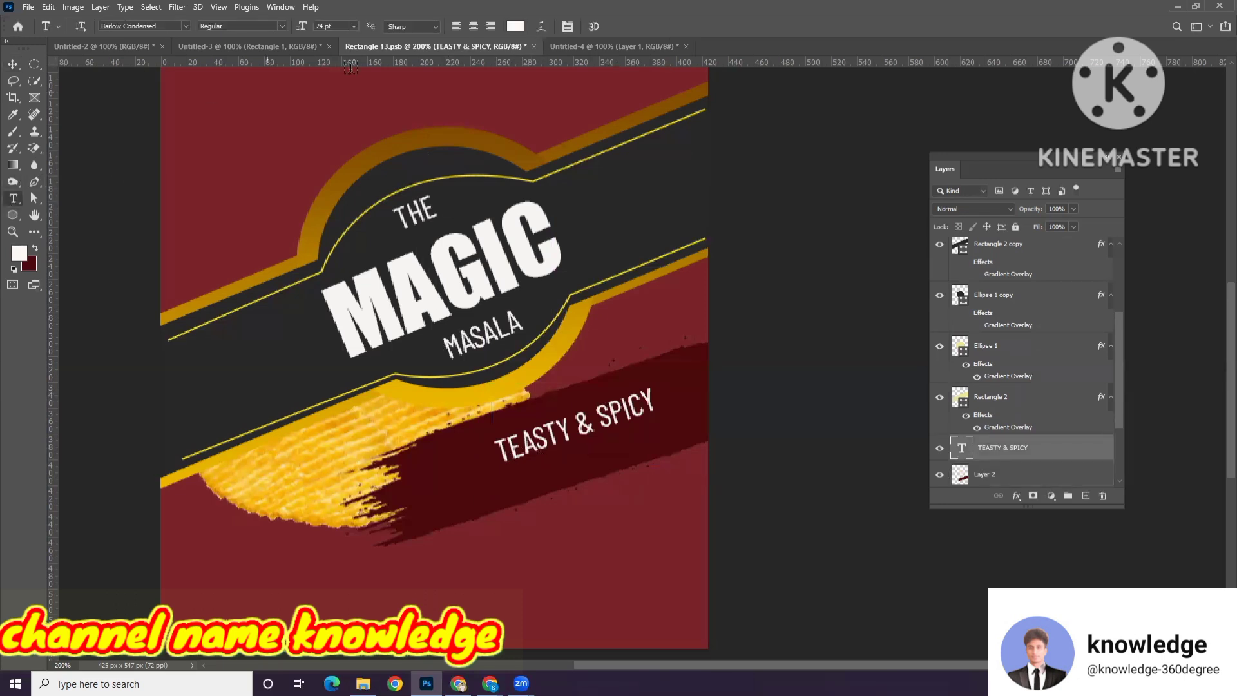
left_click(354, 27)
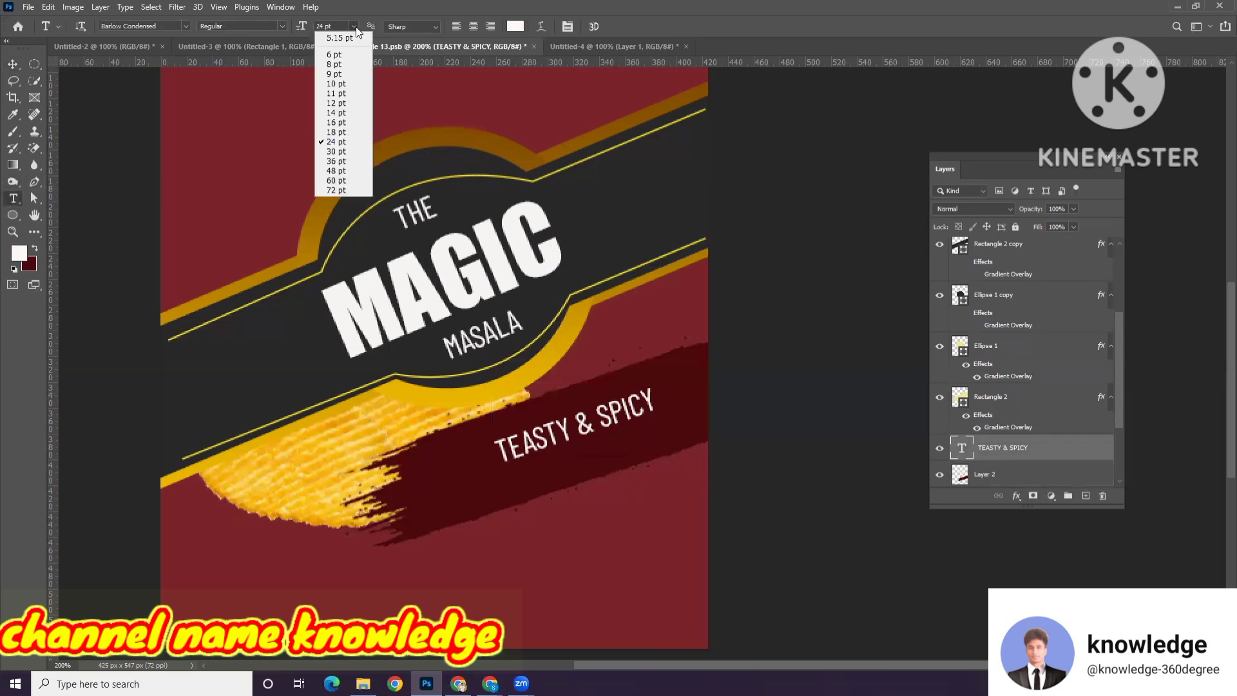
left_click(342, 149)
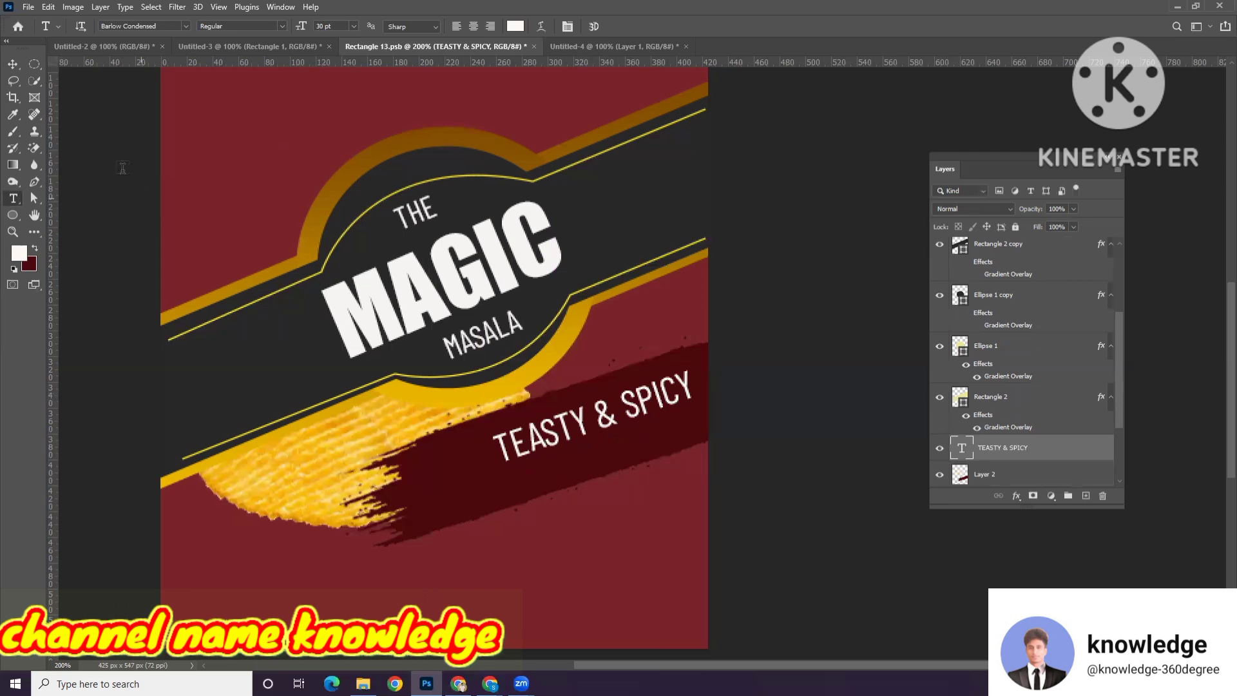
Step: Shift the enlarged TEASTY & SPICY text left, away from the packet's right edge
left_click(13, 66)
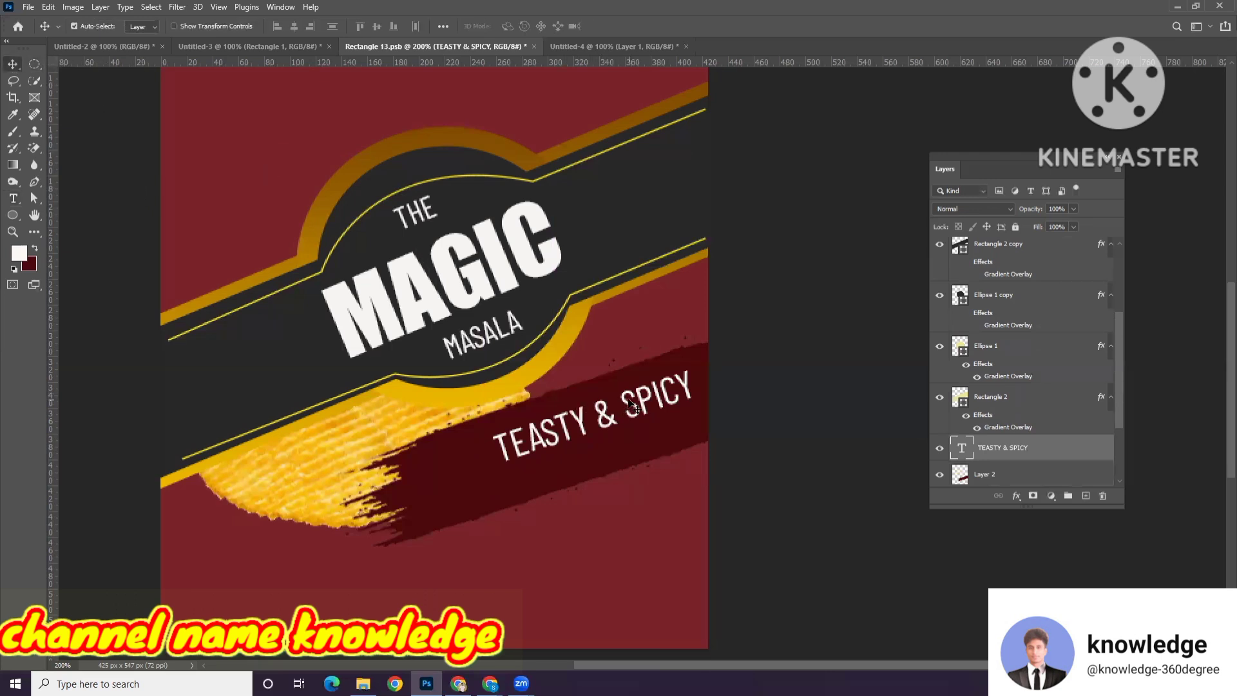
left_click_drag(632, 408, 628, 407)
key("Left")
key("Left")
key("Left")
key("Left")
key("Left")
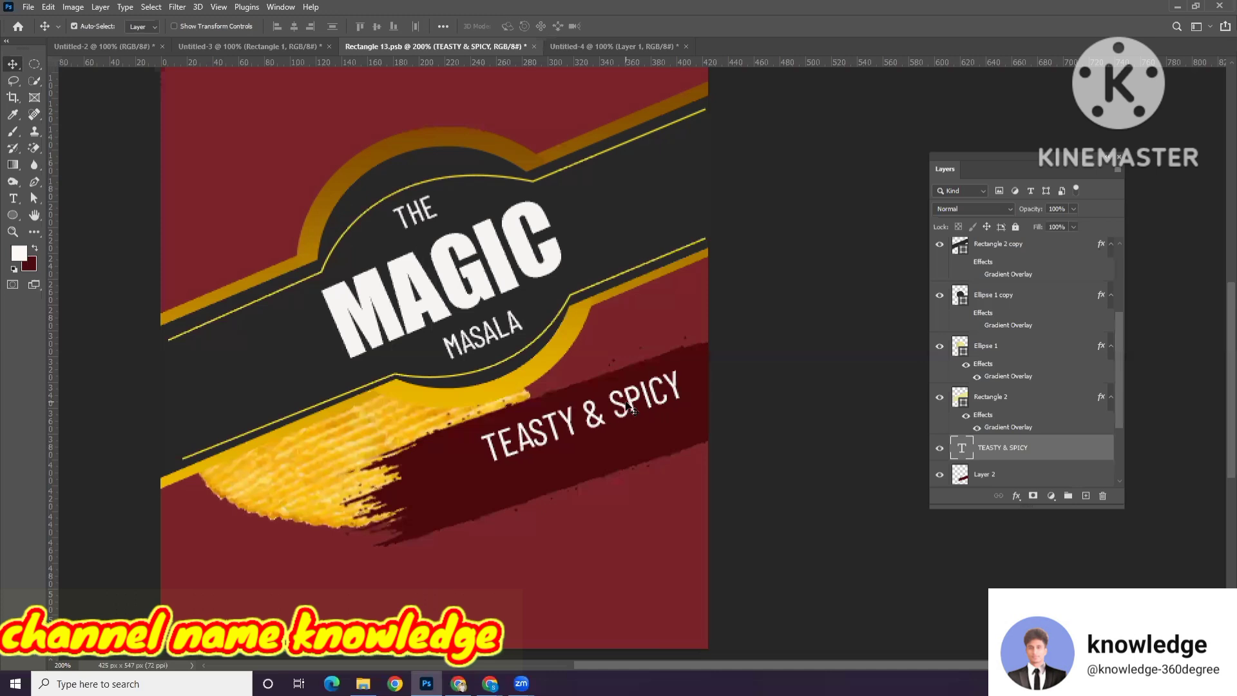
key("Left")
key("Left")
key("Left")
key("Left")
key("Left")
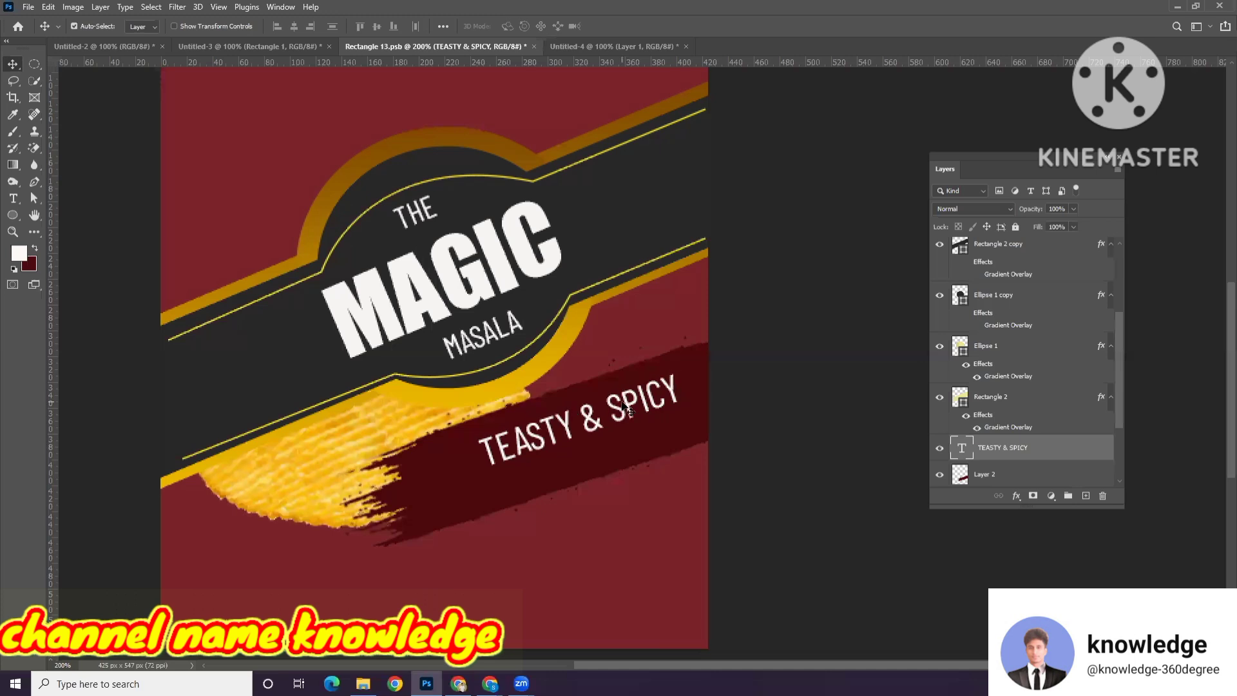
key("Down")
key("Down")
key("Down")
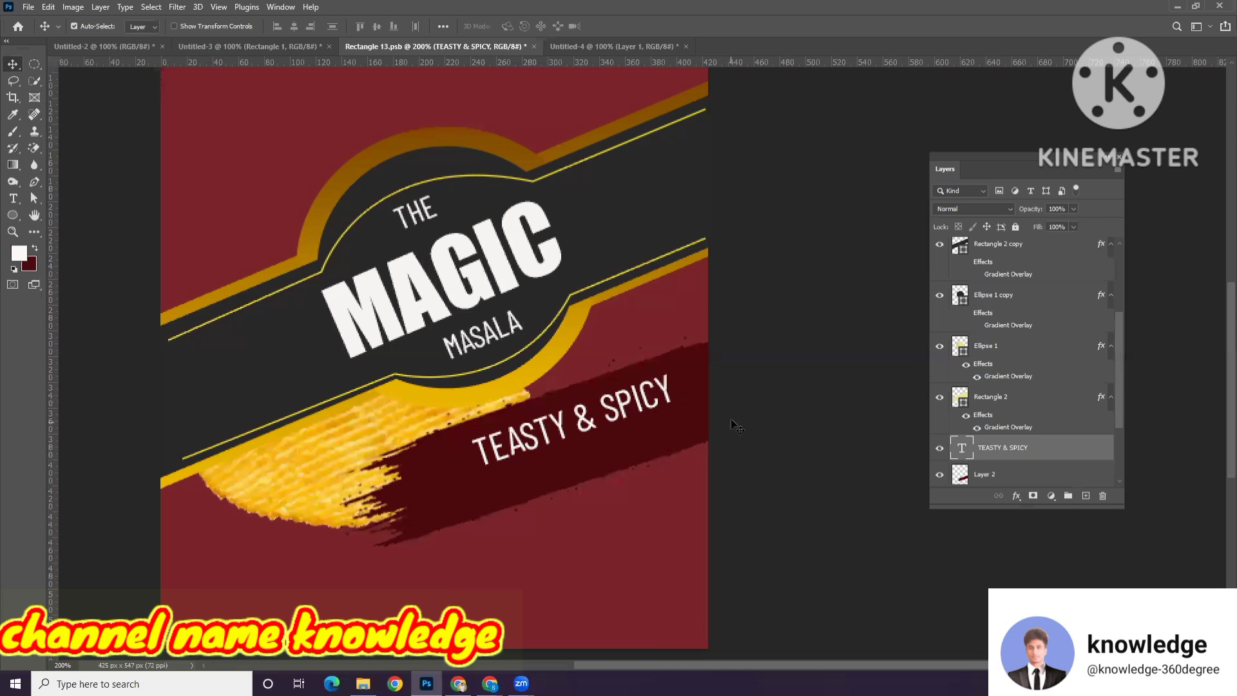
Step: Reduce the brush stroke's height to 62.29%, rotate it -9.55° and reposition it behind the TEASTY & SPICY text
left_click(698, 405)
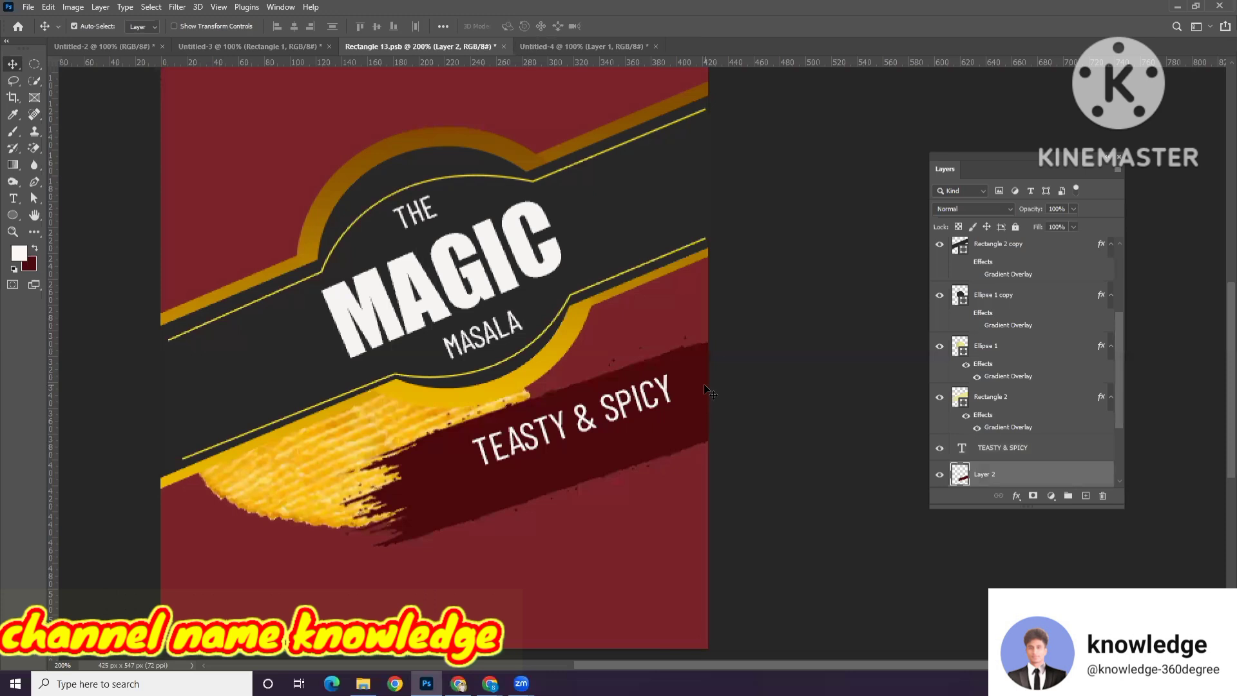
key("ctrl+t")
left_click_drag(586, 552, 567, 460)
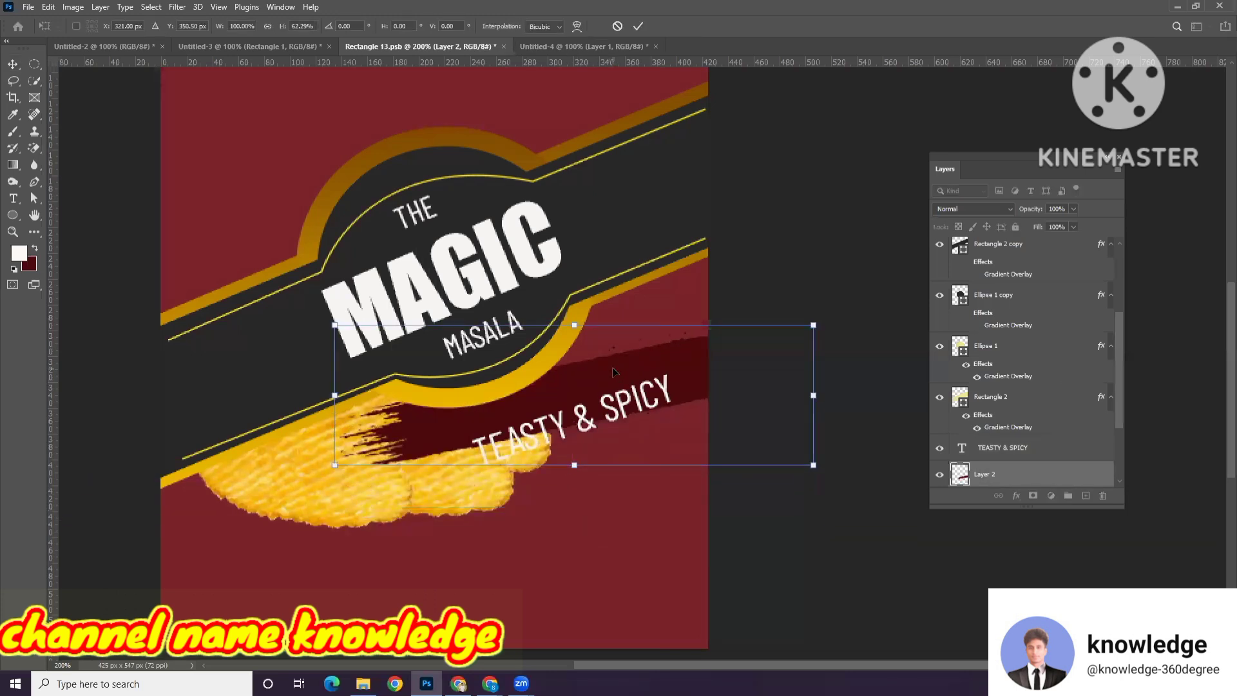
left_click_drag(615, 346, 616, 371)
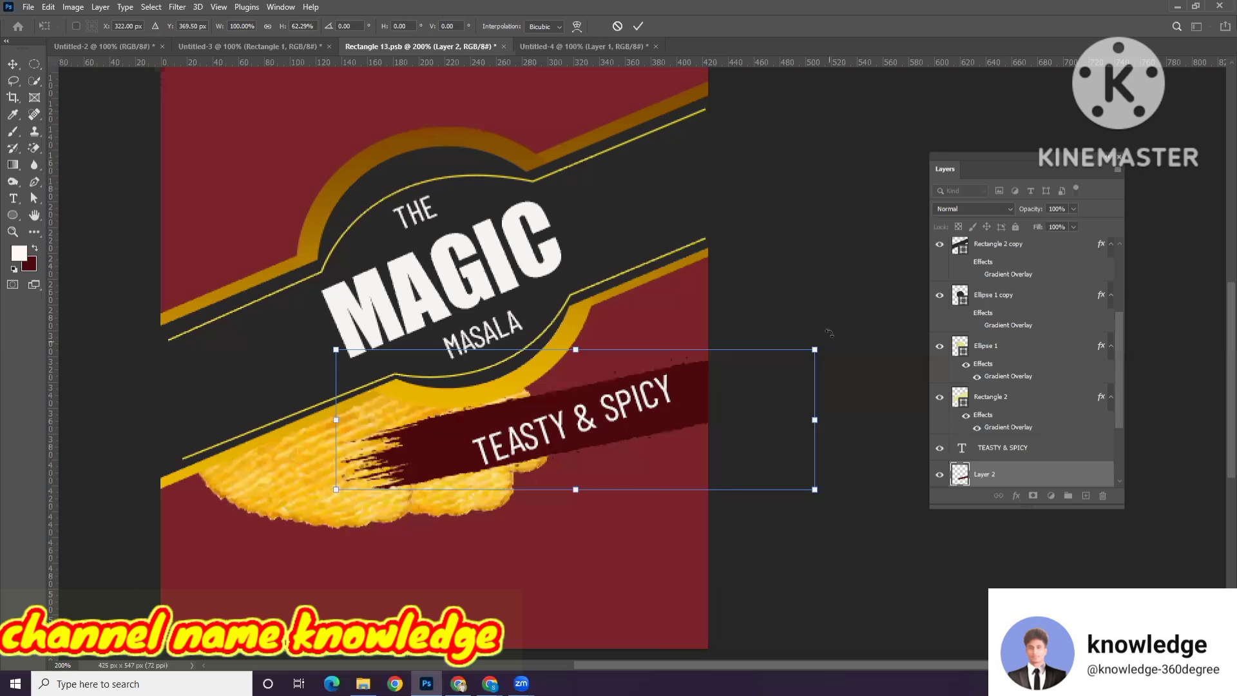
left_click_drag(829, 333, 840, 282)
left_click_drag(702, 376, 740, 358)
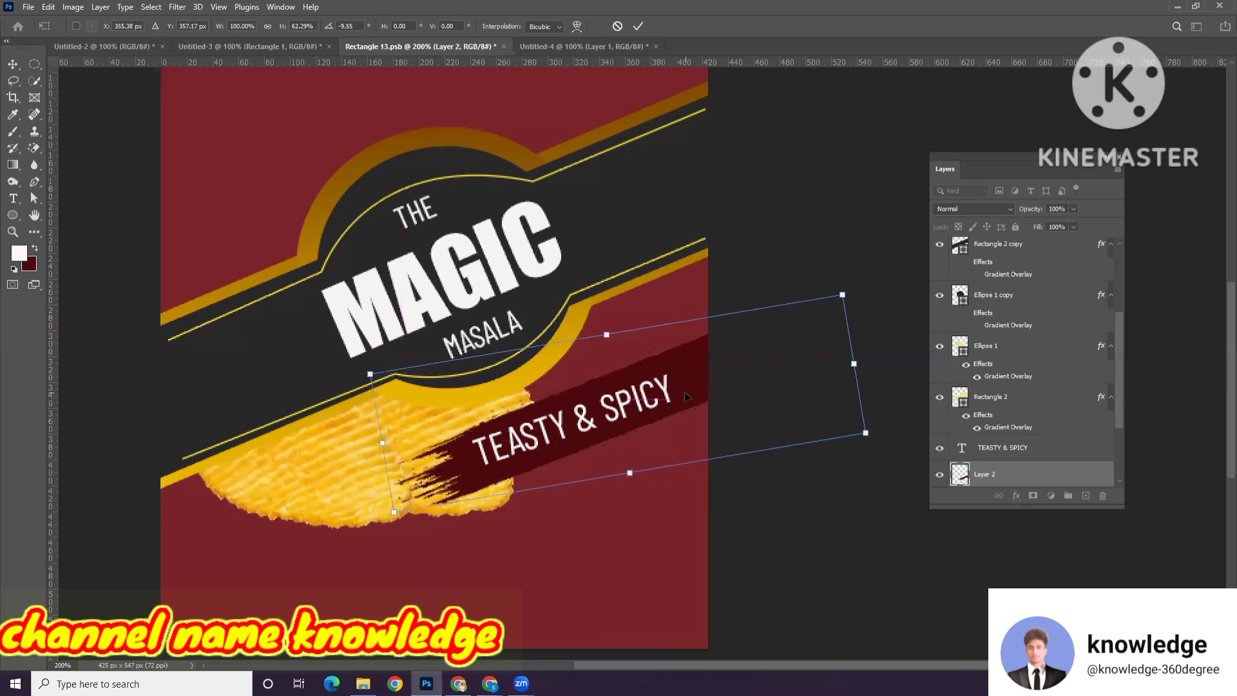
key("Return")
Step: Move the TEASTY & SPICY text right onto the narrowed stroke and fine-tune its rotation to match
left_click_drag(636, 403, 684, 389)
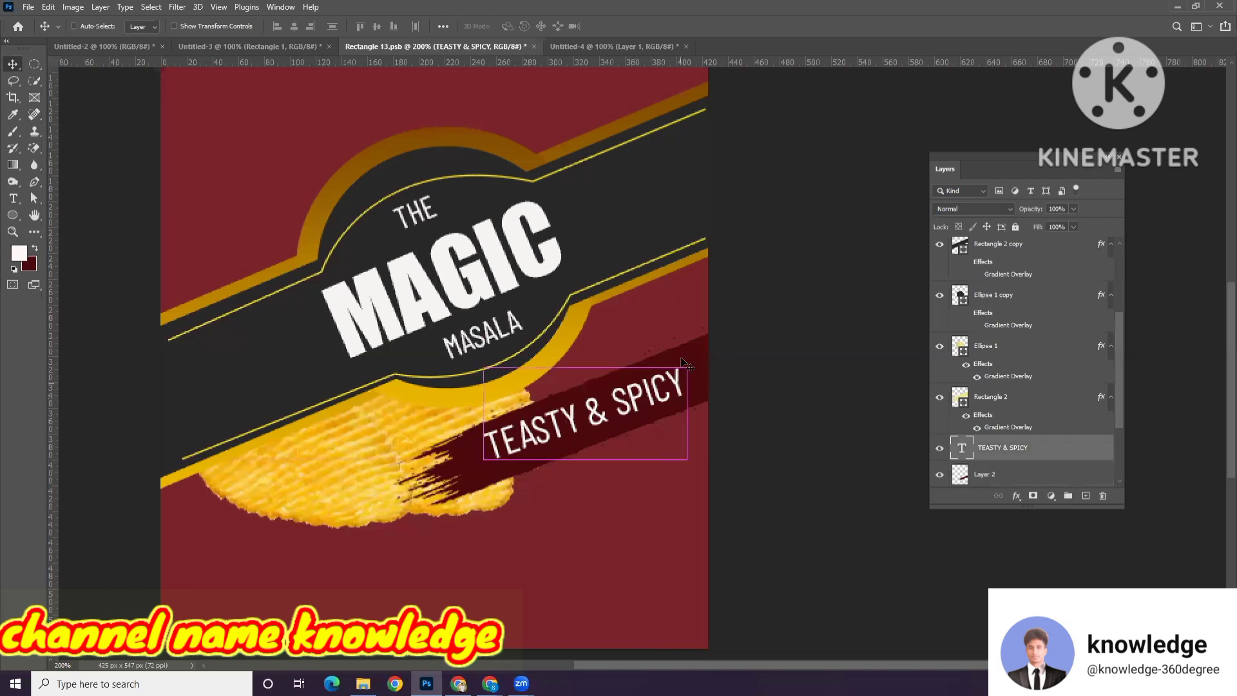
key("ctrl+t")
left_click_drag(701, 349, 702, 348)
key("Return")
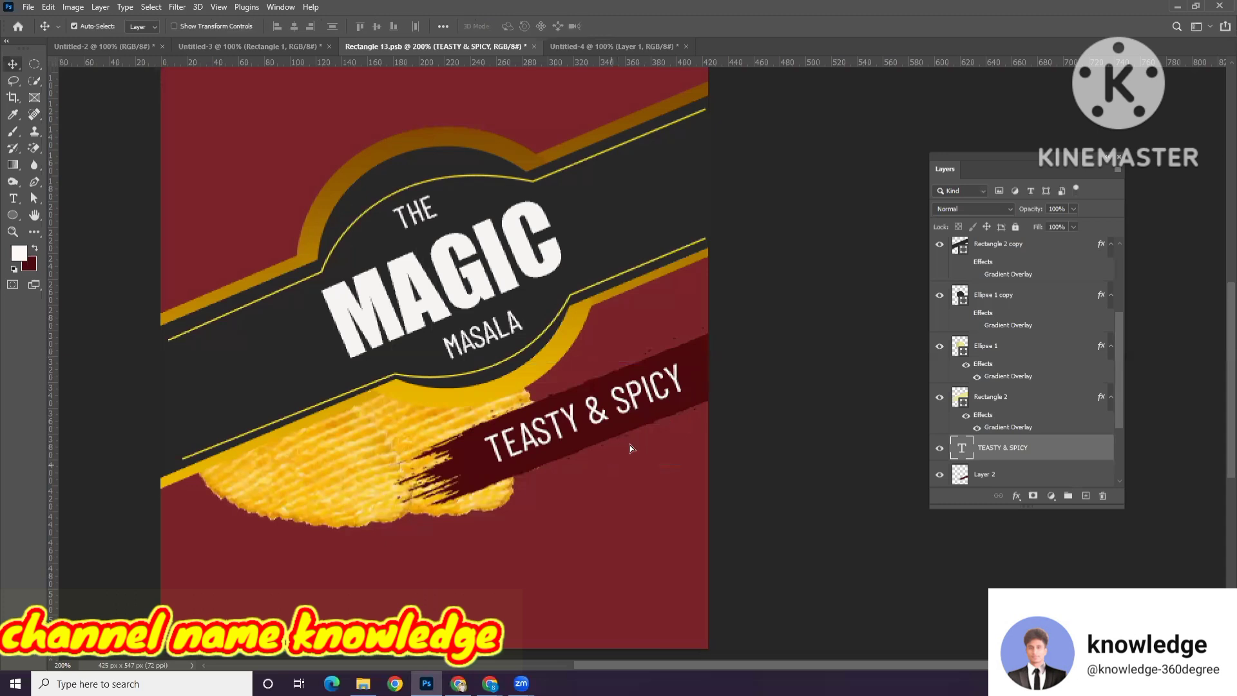
Step: Select the TEASTY & SPICY text and brush stroke layers together and nudge both up closer to the band
mouse_move(611, 464)
left_mouse_down()
mouse_move(660, 407)
mouse_move(604, 476)
left_mouse_up()
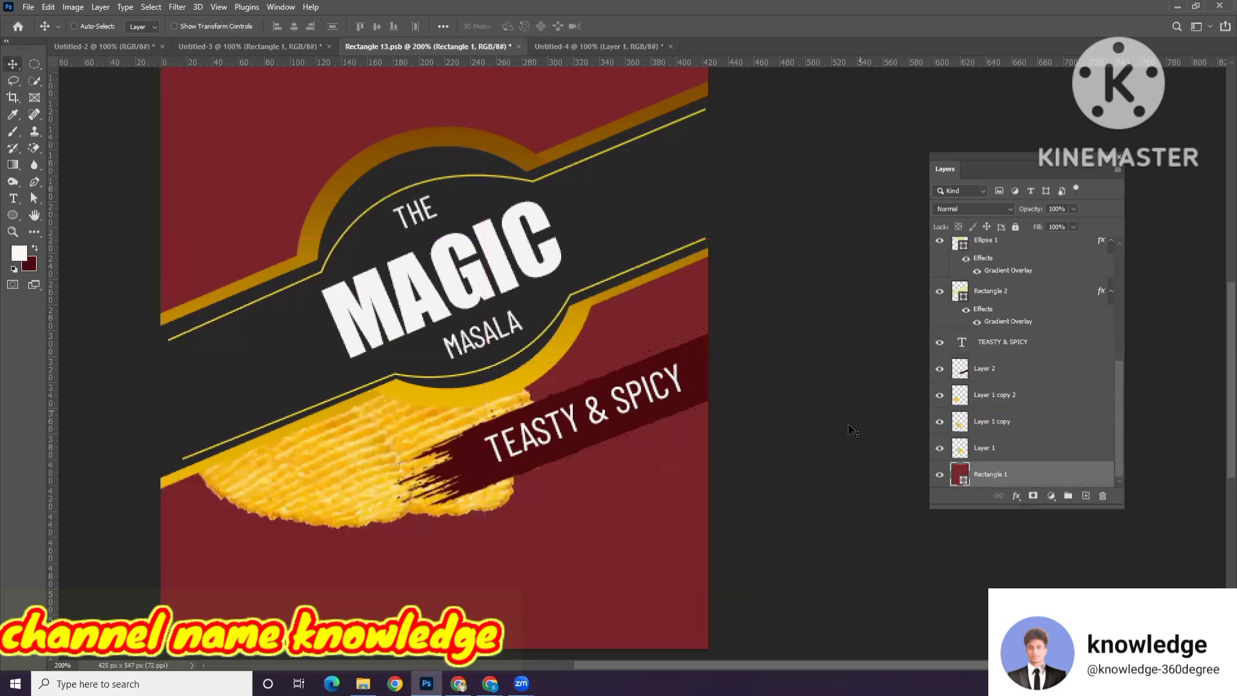
left_click(987, 478, "ctrl")
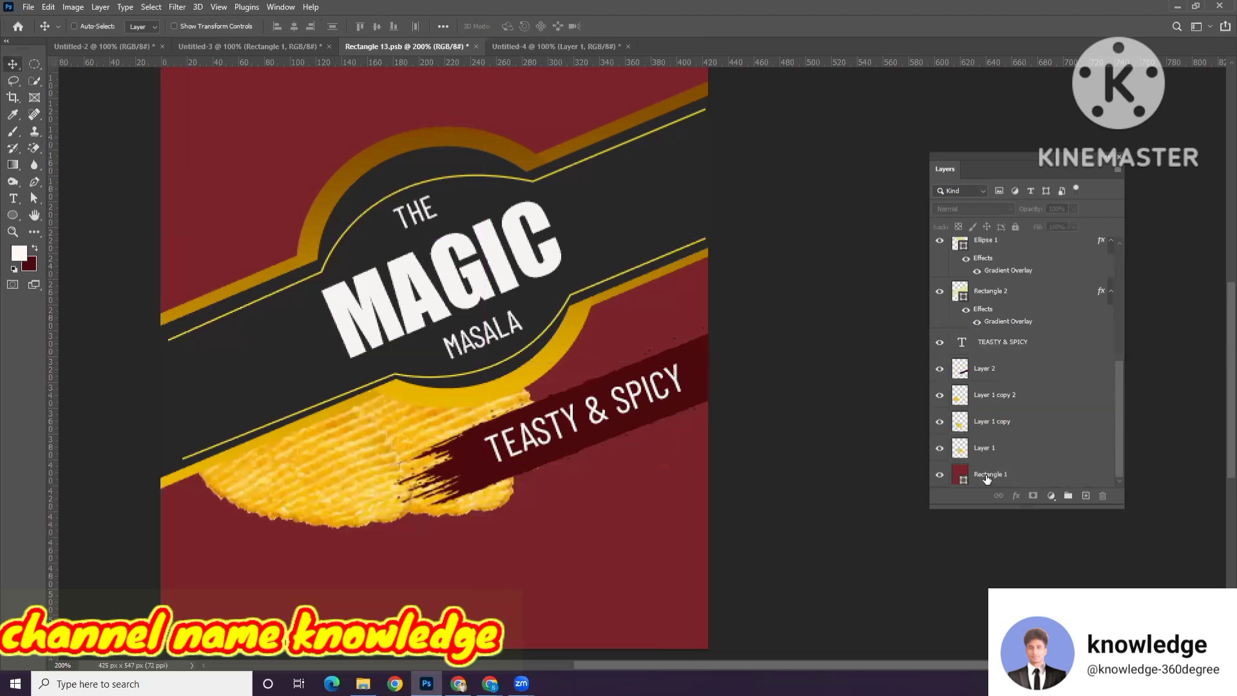
left_click(709, 376)
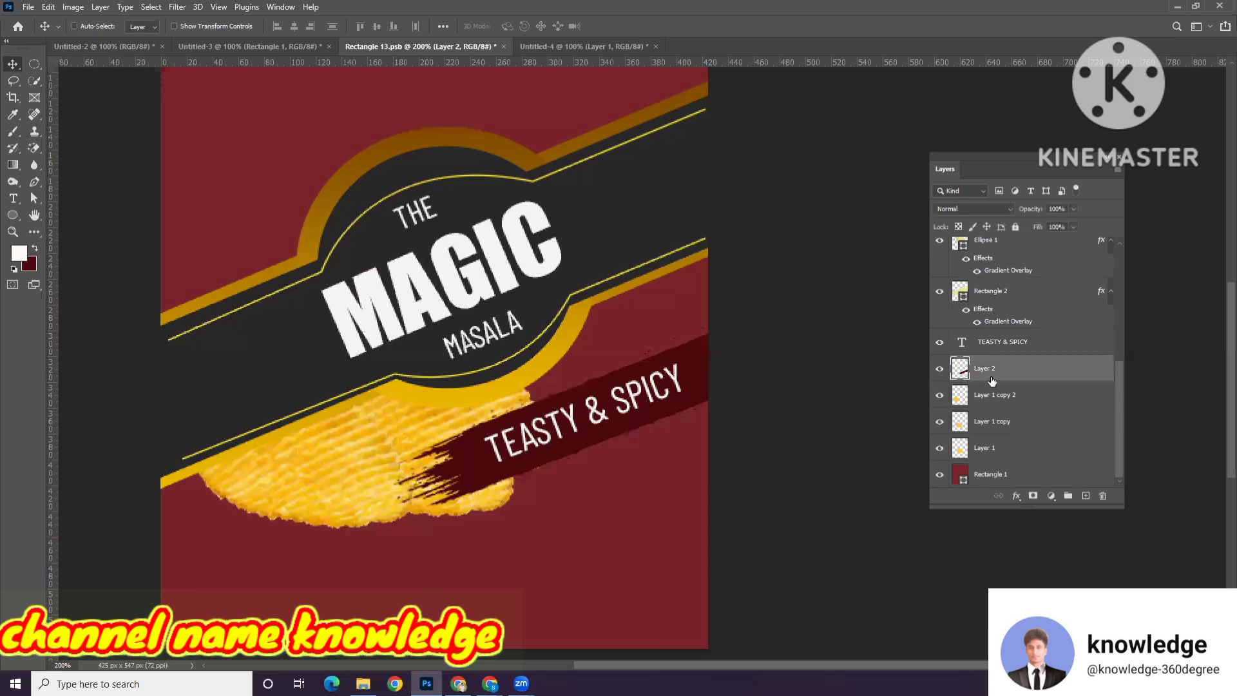
left_click(648, 389)
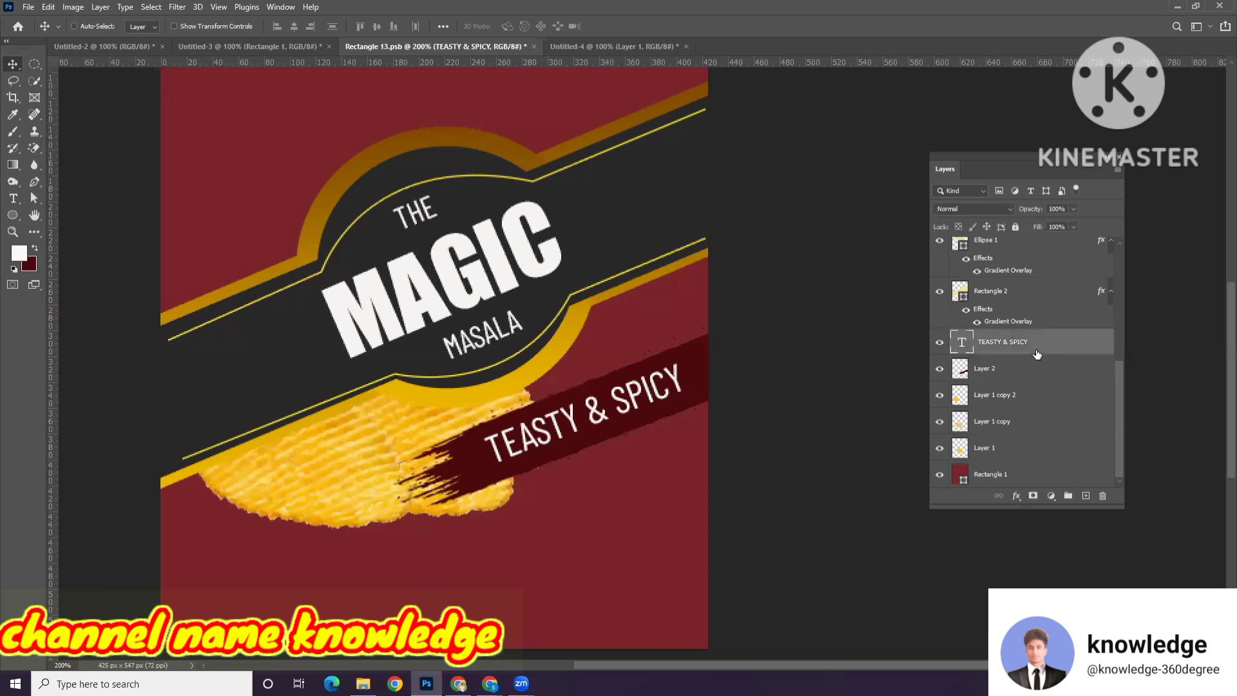
left_click(1007, 369, "ctrl")
key("Up")
key("Up")
key("Up")
key("Up")
key("Up")
key("Up")
key("Up")
key("Up")
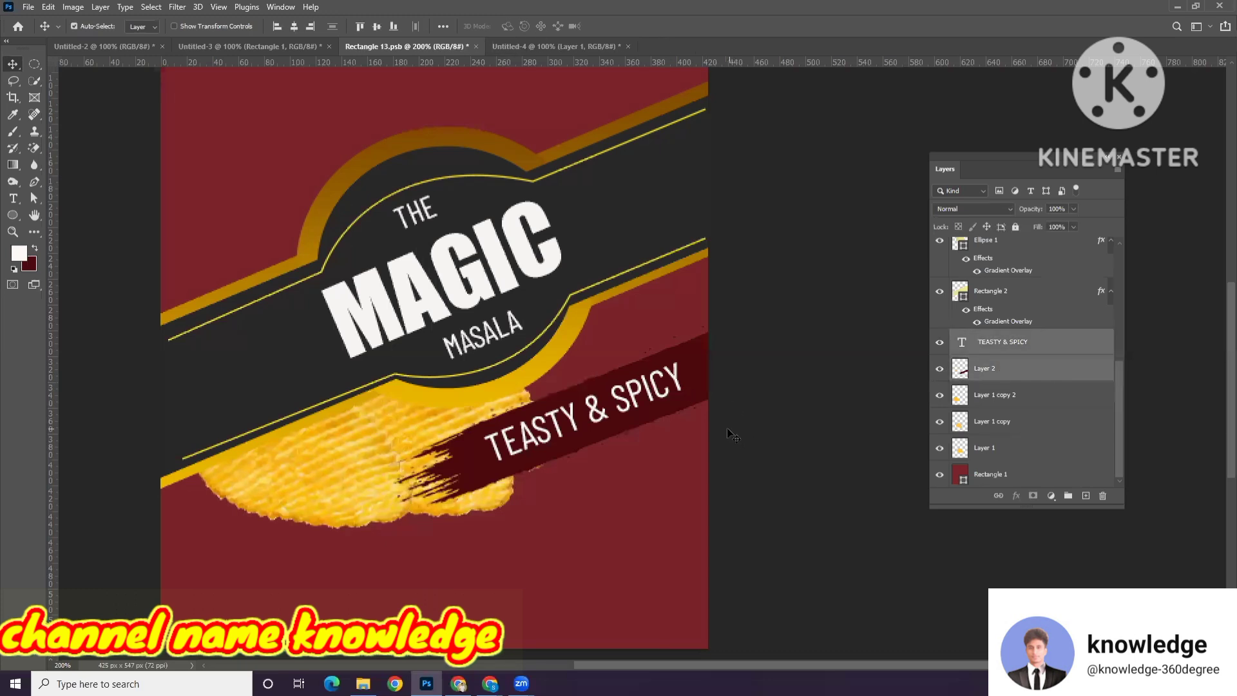
key("Up")
key("Up")
key("Up")
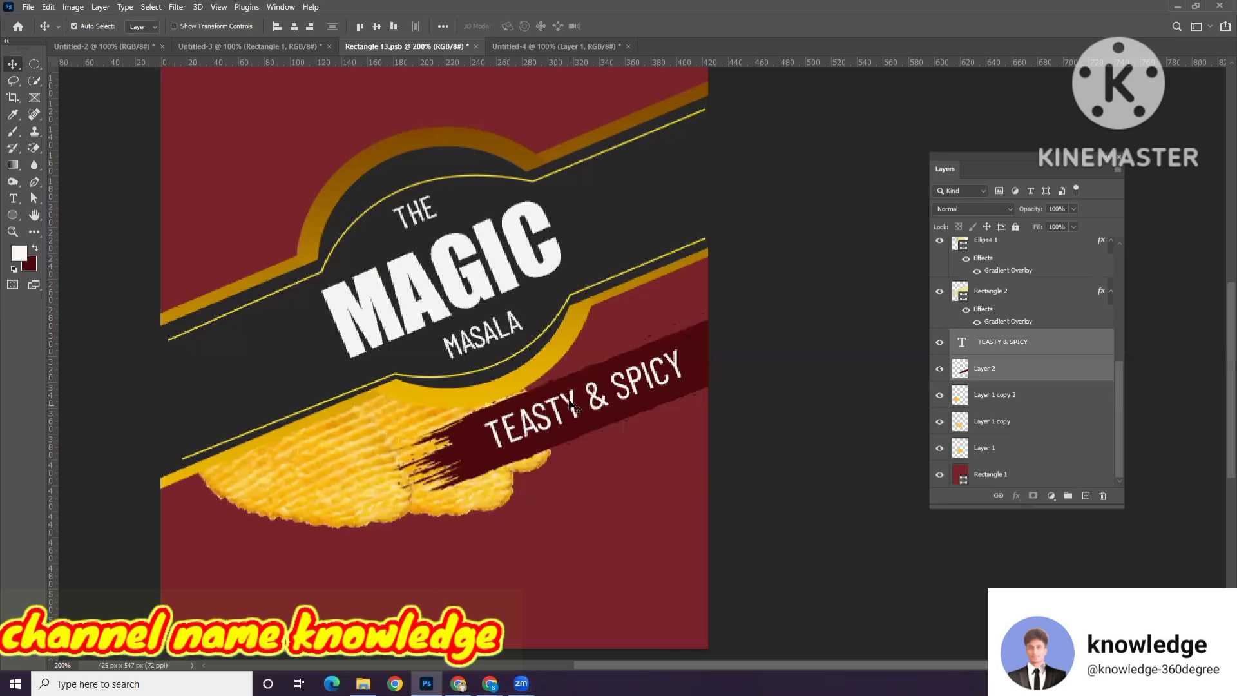
Step: Duplicate only the TEASTY & SPICY text and place the copy just below the brush stroke
left_click_drag(609, 423, 624, 468, "alt")
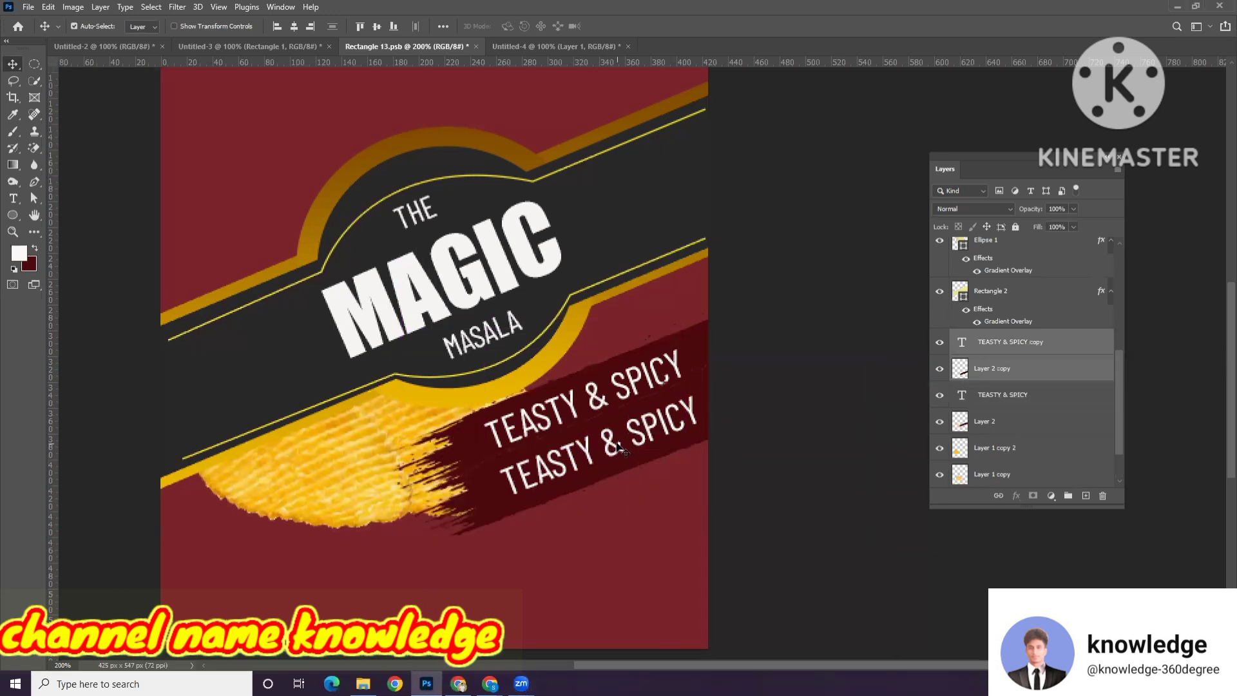
key("ctrl+z")
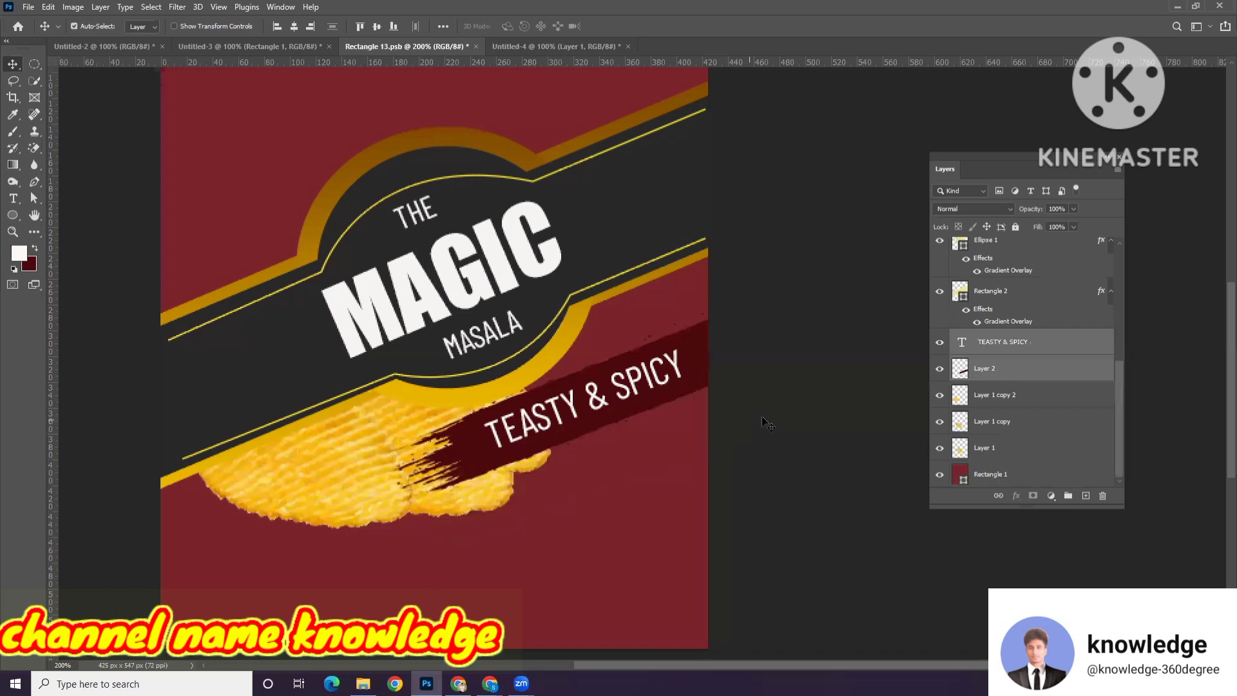
left_click(1002, 348)
left_click_drag(625, 396, 638, 451, "alt")
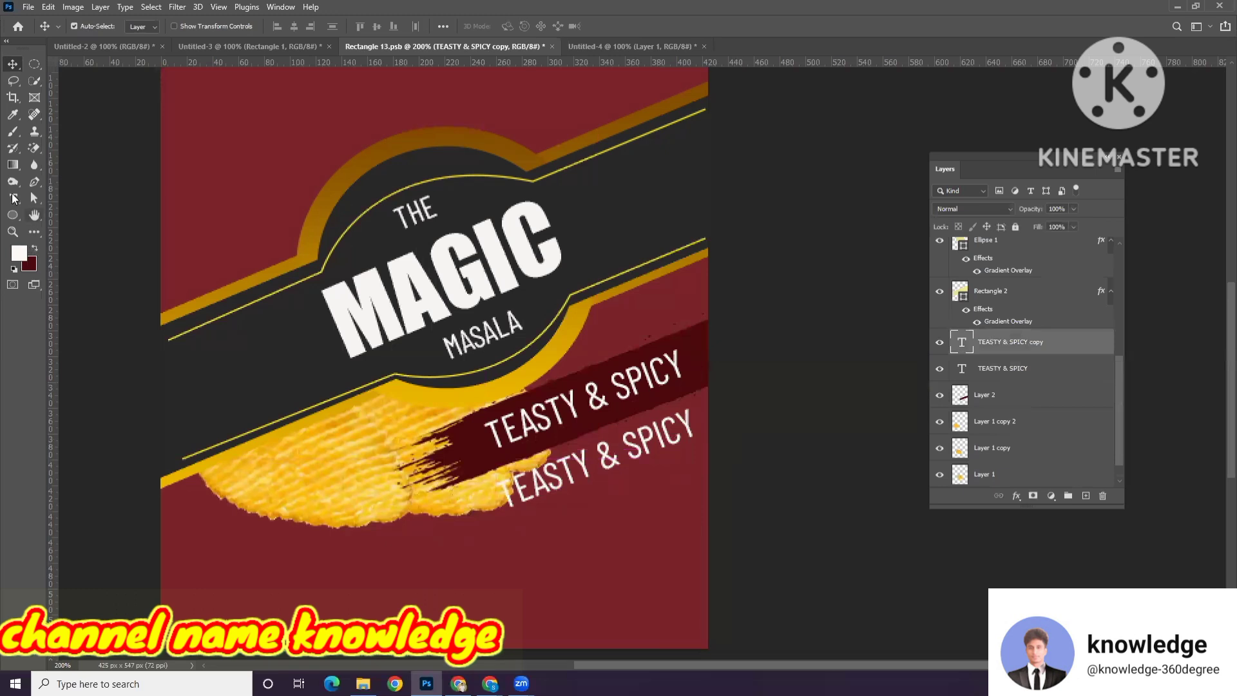
Step: Replace the wording of the copied tagline below the brush stroke with FLAME
left_click(13, 199)
left_click(576, 465)
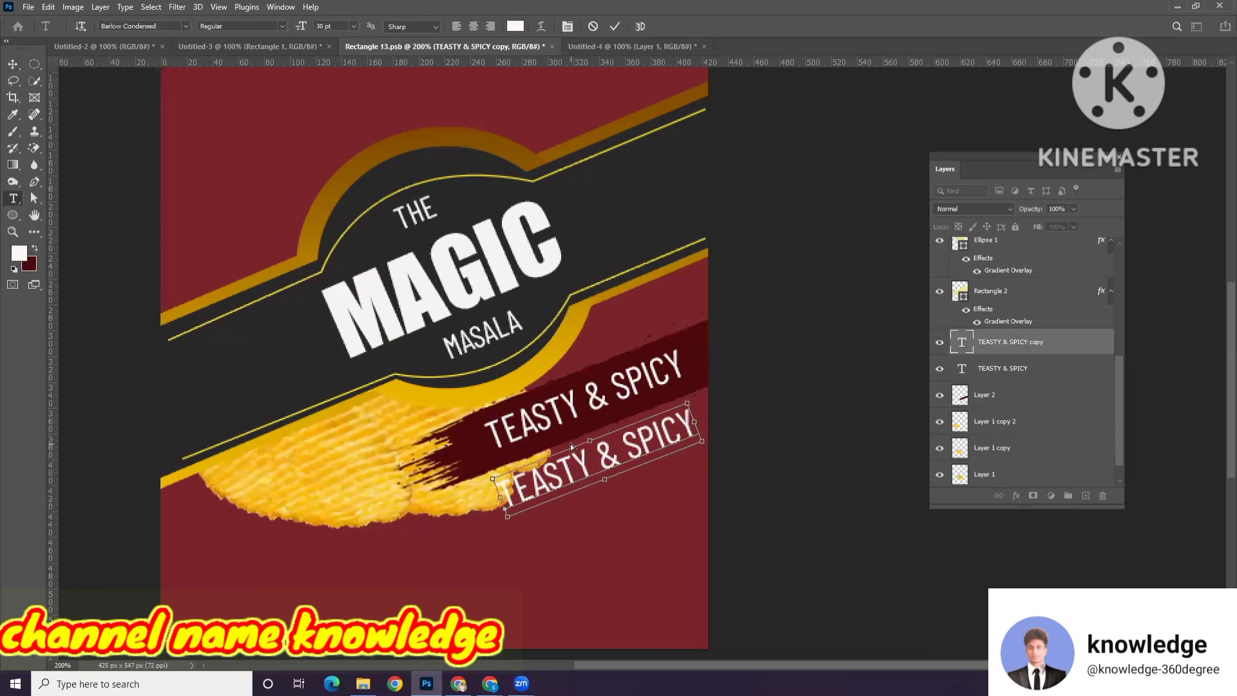
key("ctrl+a")
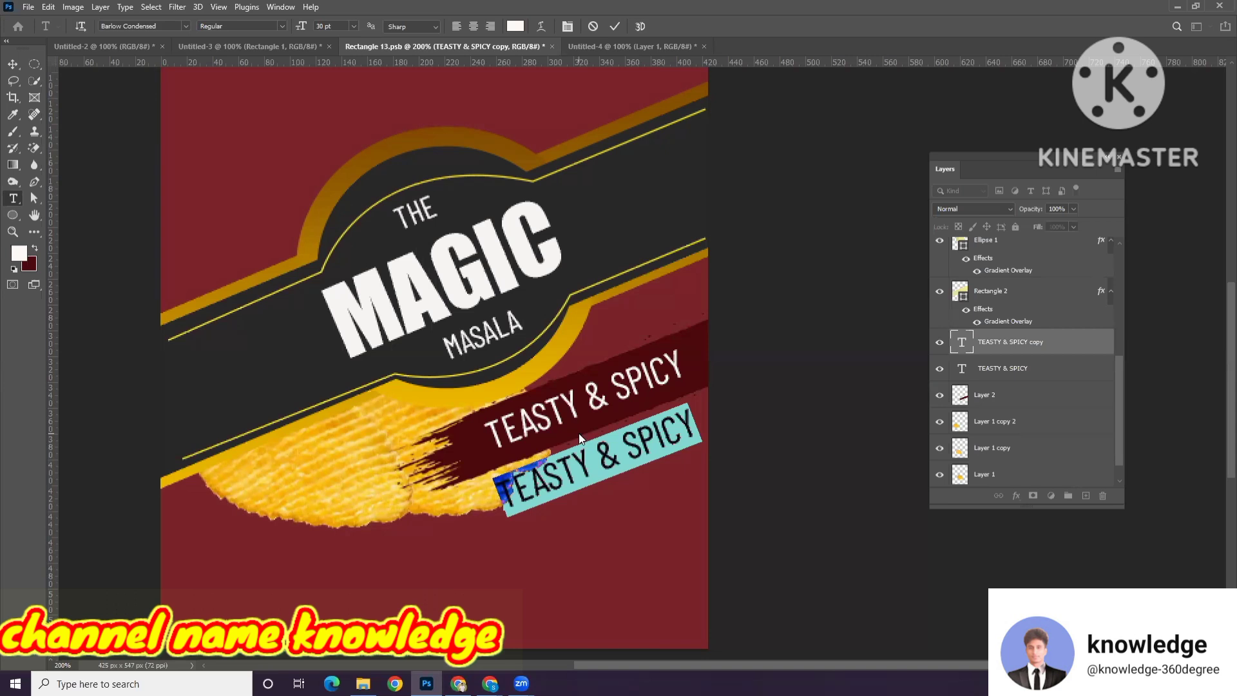
left_click(578, 433)
key("ctrl+a")
type("FLAME")
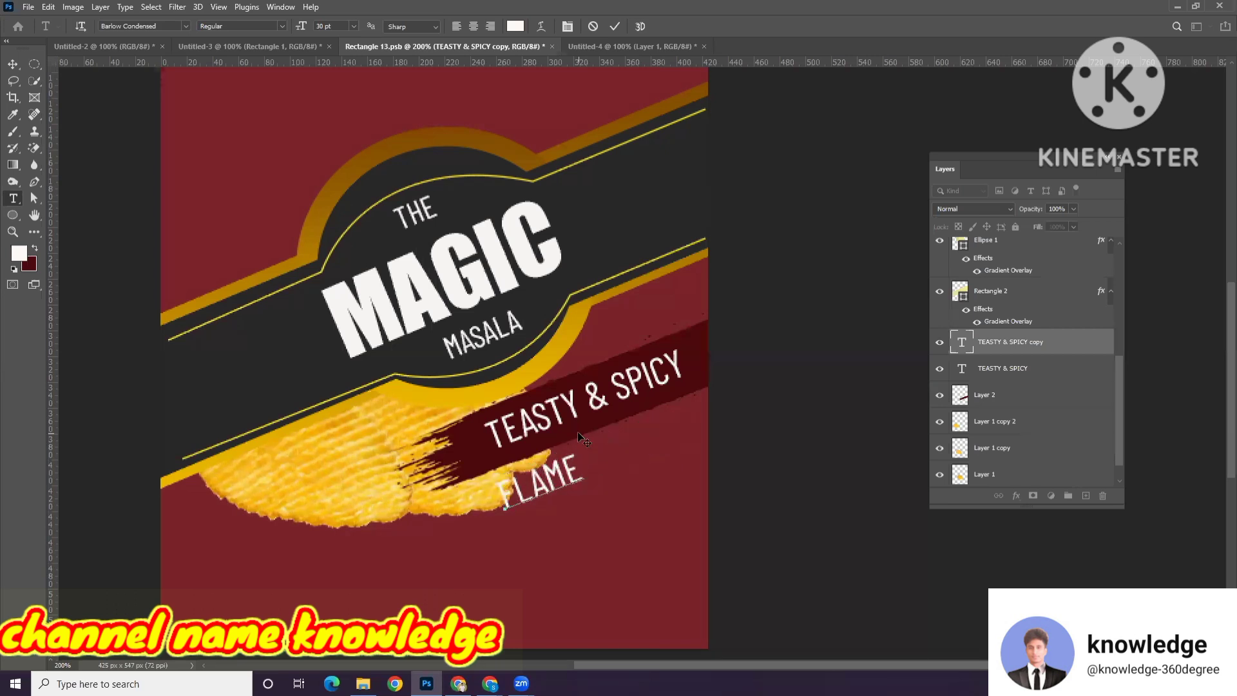
Step: Change the font of the FLAME text to Bebas Neue
key("ctrl+a")
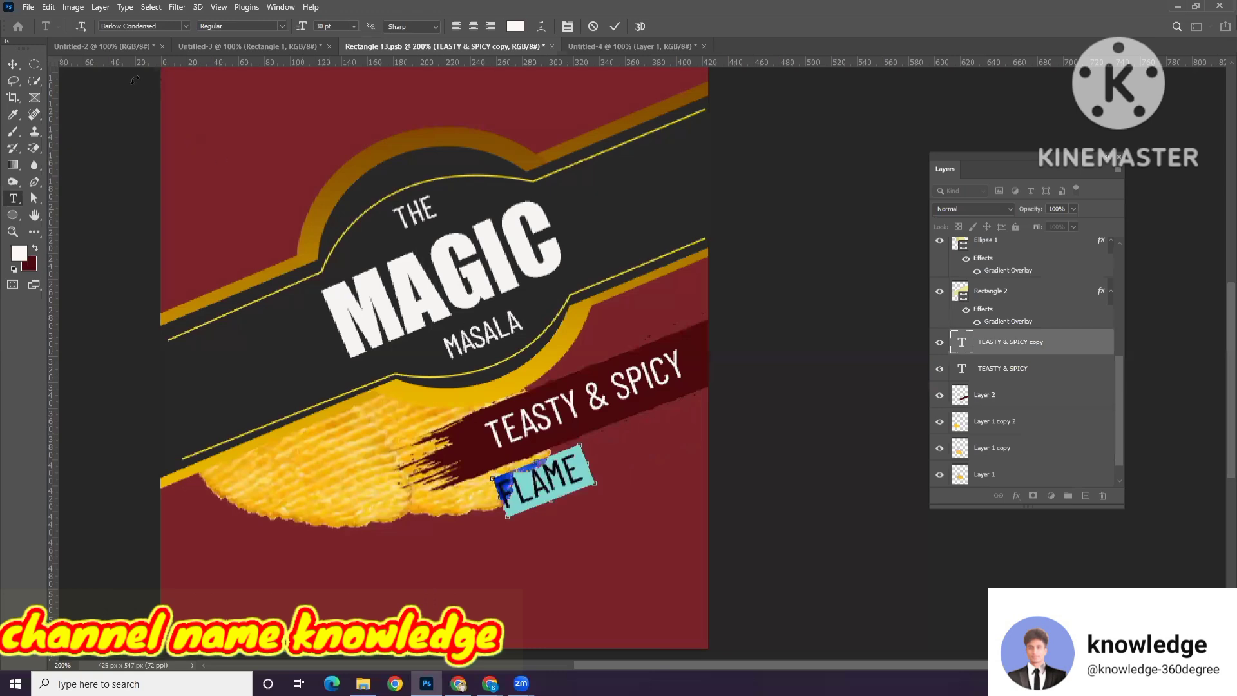
left_click(184, 27)
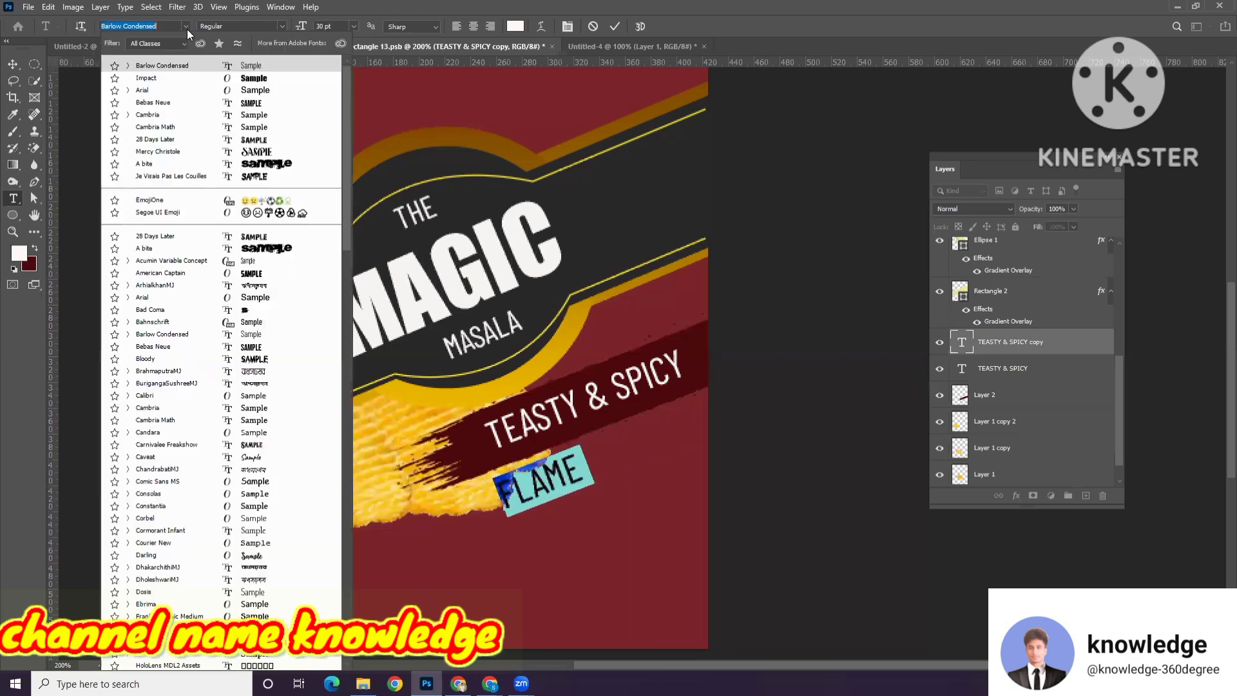
left_click(260, 105)
left_click(14, 64)
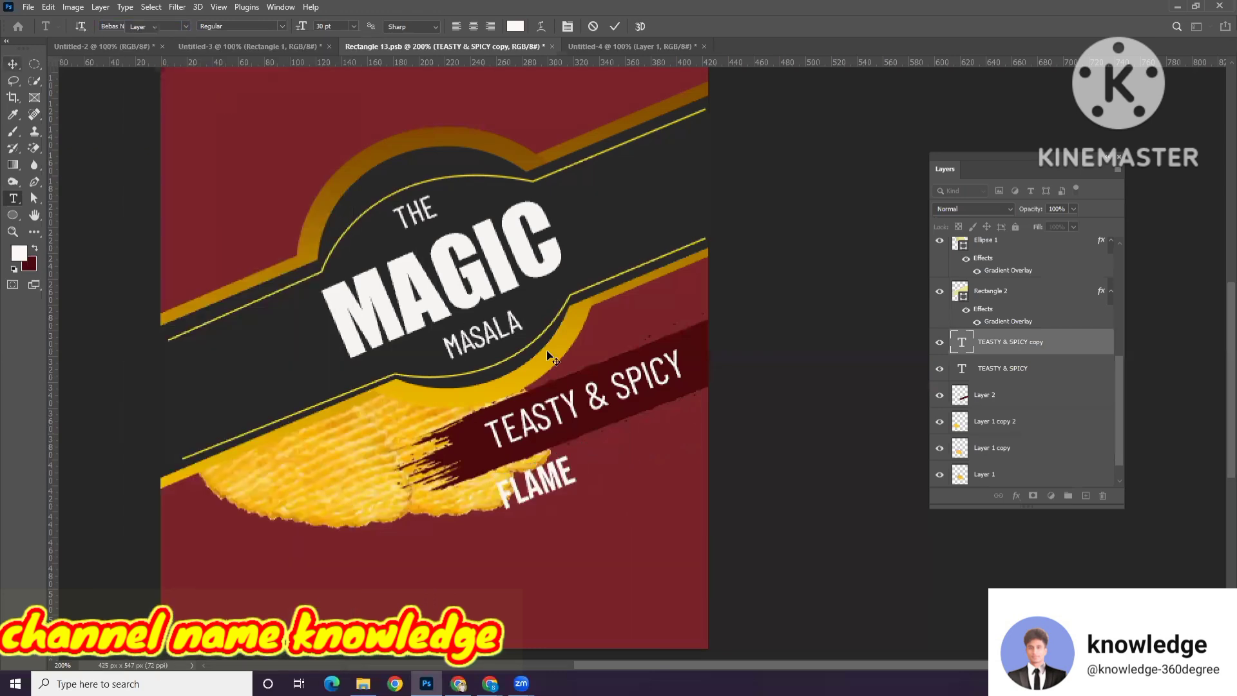
Step: Reposition FLAME under the brush stroke, duplicate it below itself and change the copy's text to GRILLED
left_click_drag(557, 480, 577, 527)
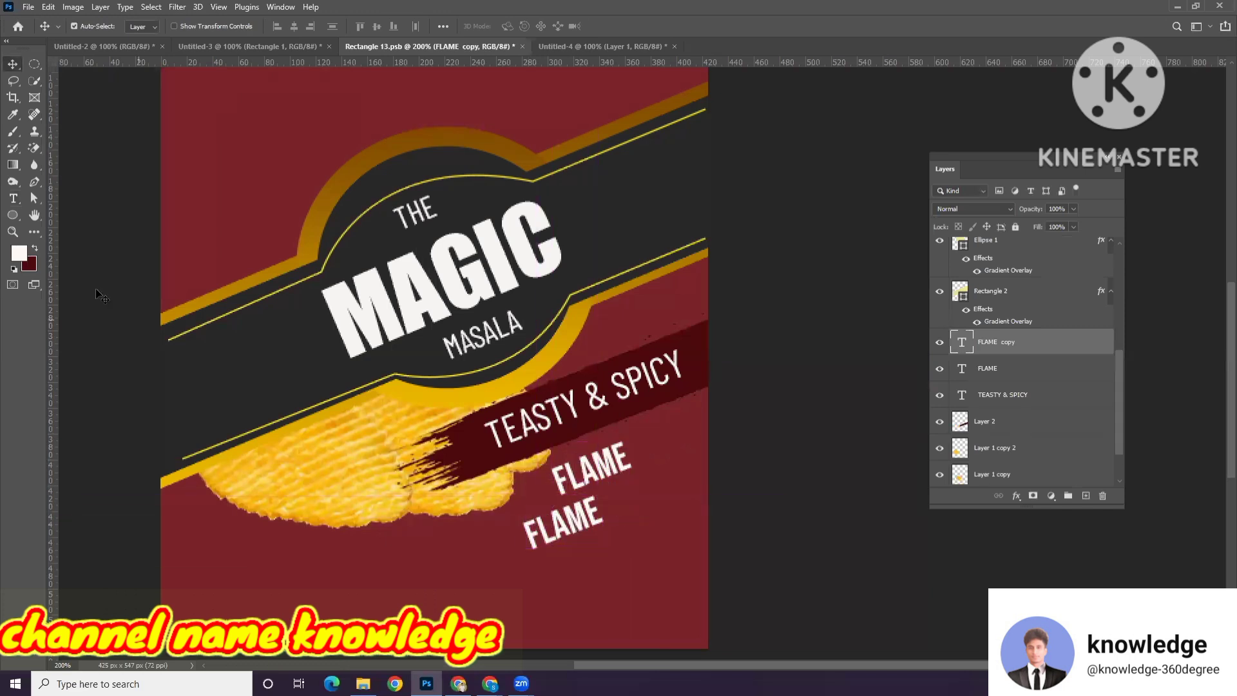
left_click(13, 198)
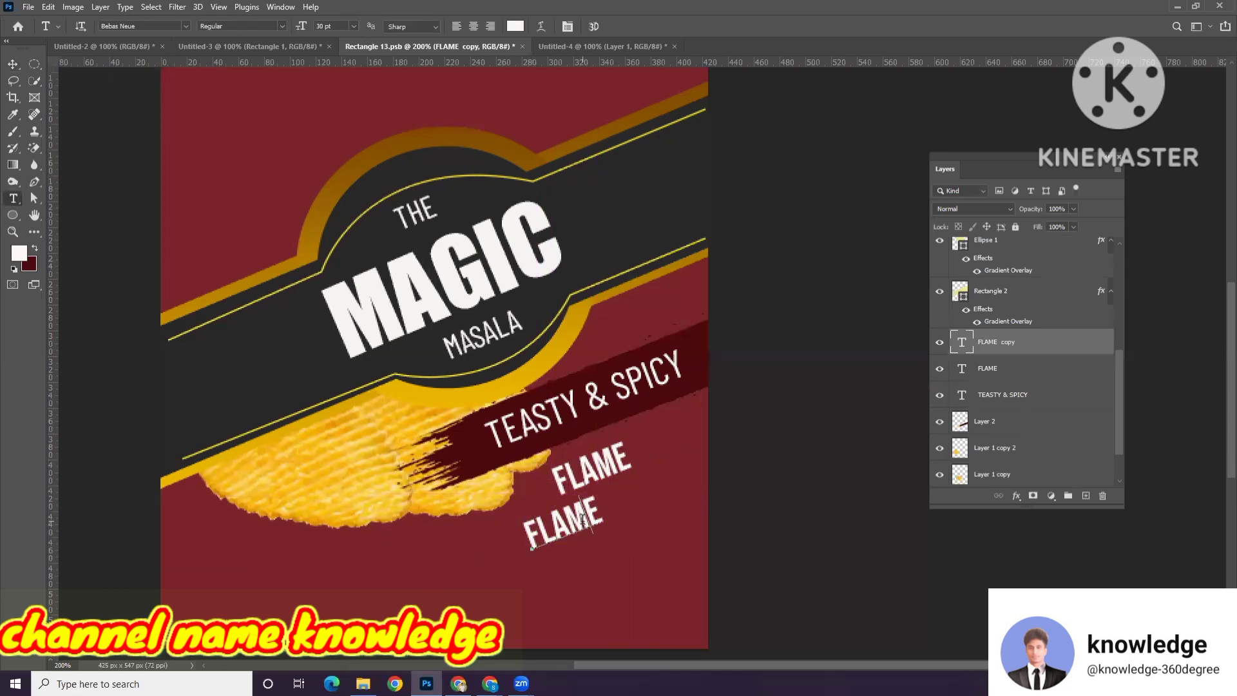
double_click(582, 519)
type("GRILLED")
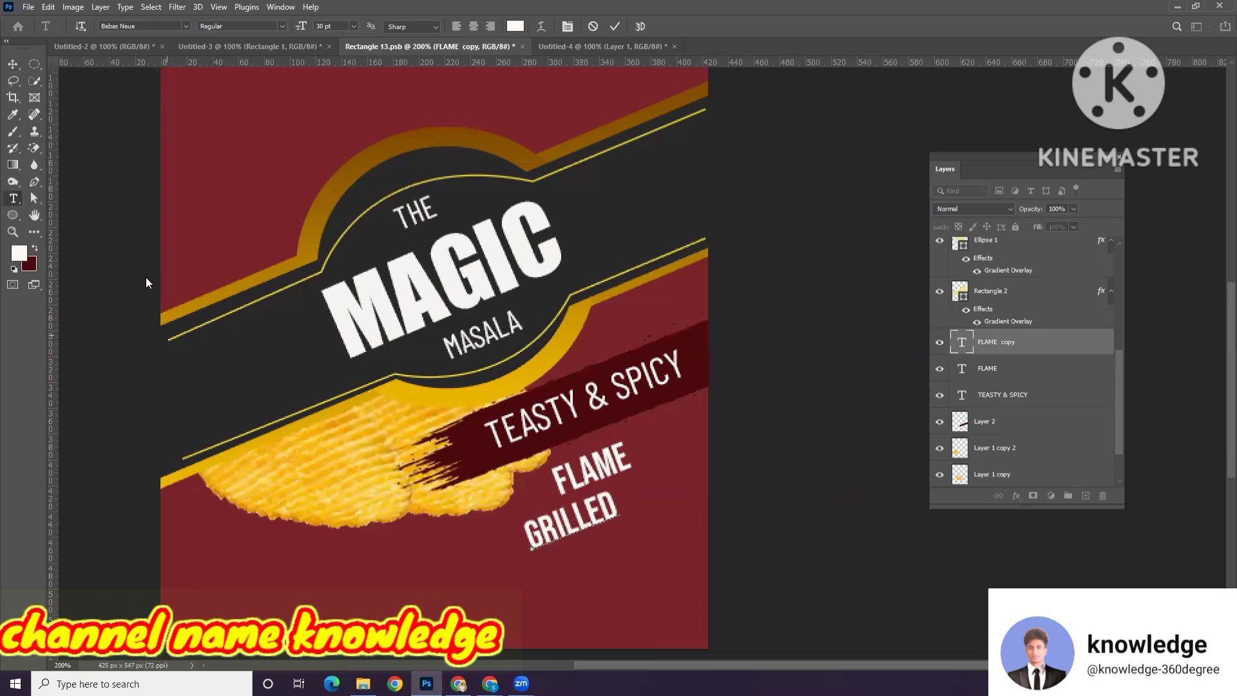
left_click(13, 63)
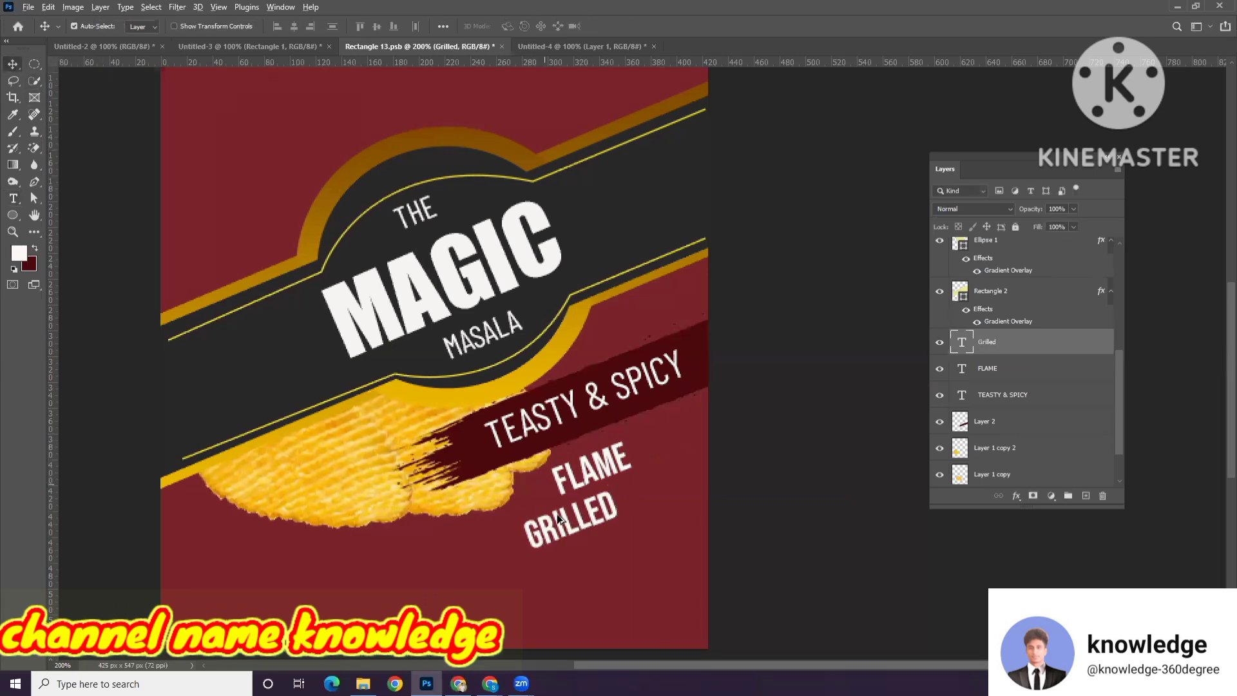
Step: Duplicate the GRILLED text directly below itself and change the copy's wording to STEAK
left_click_drag(569, 529, 573, 570)
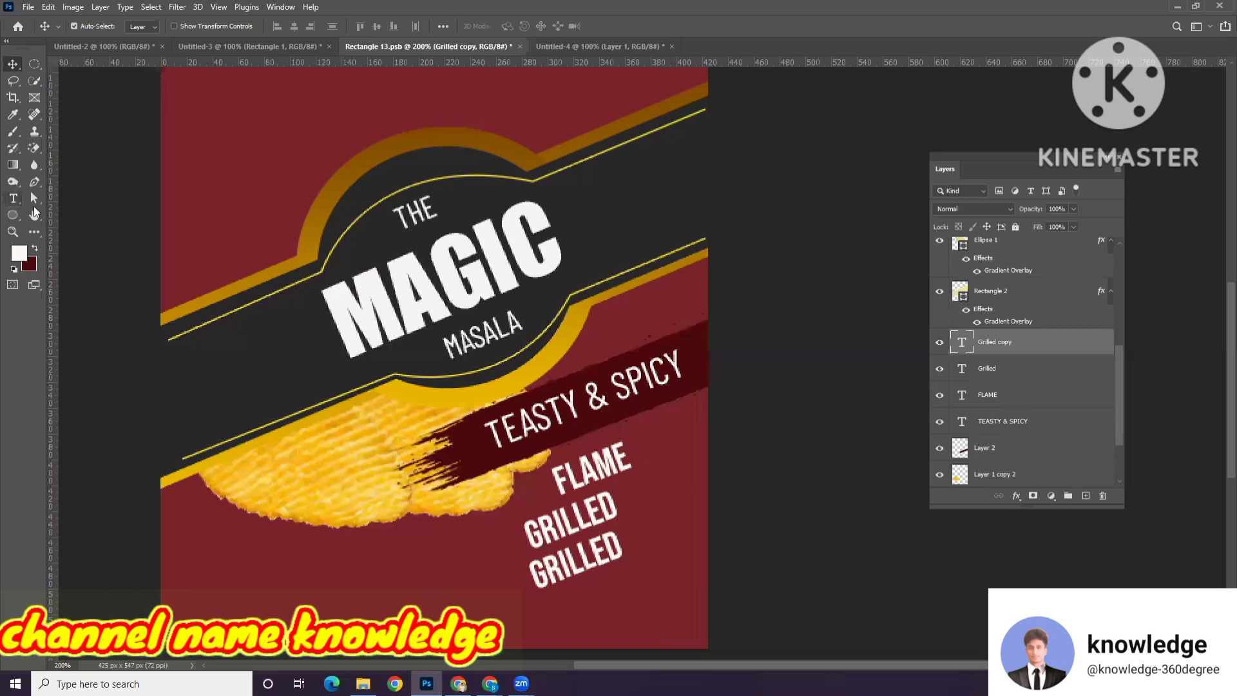
left_click(13, 198)
double_click(581, 567)
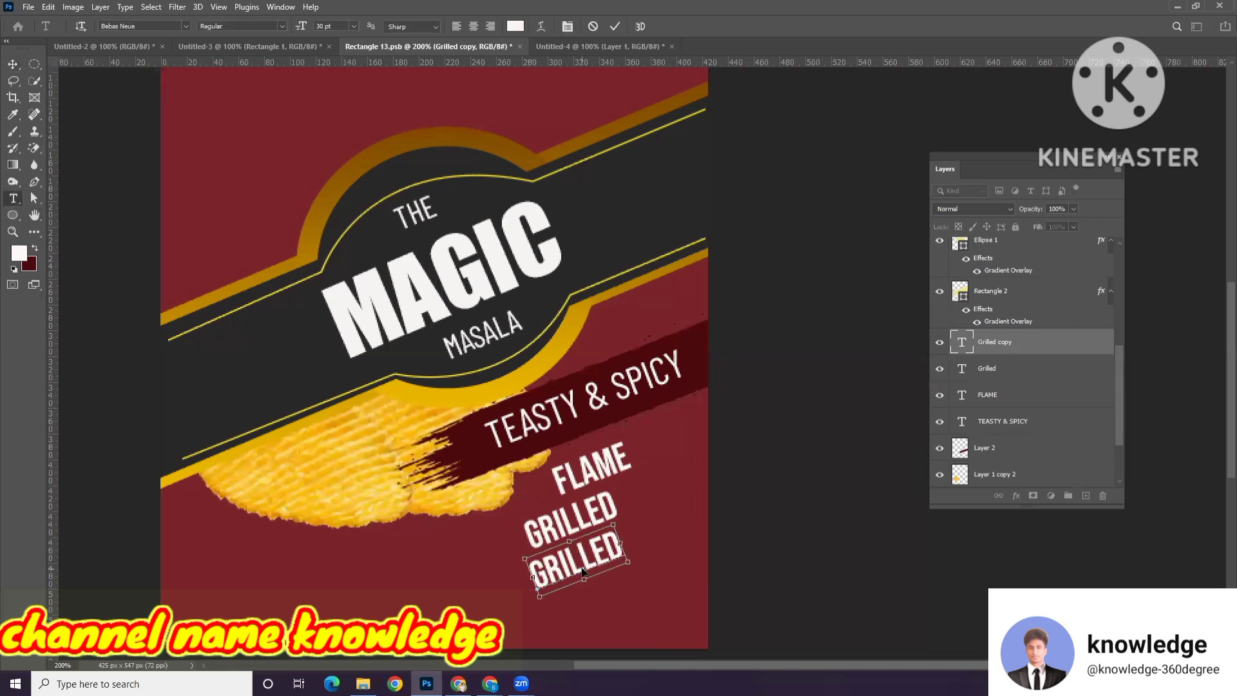
type("ST")
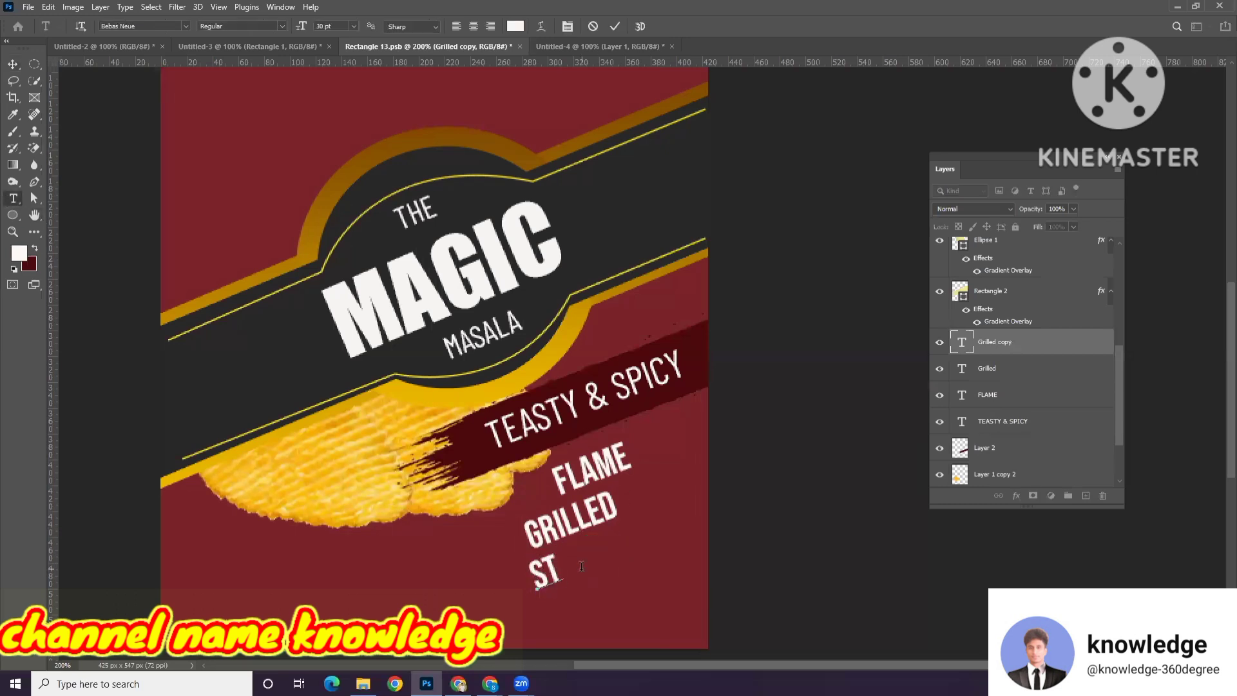
key("BackSpace")
type("TEAK")
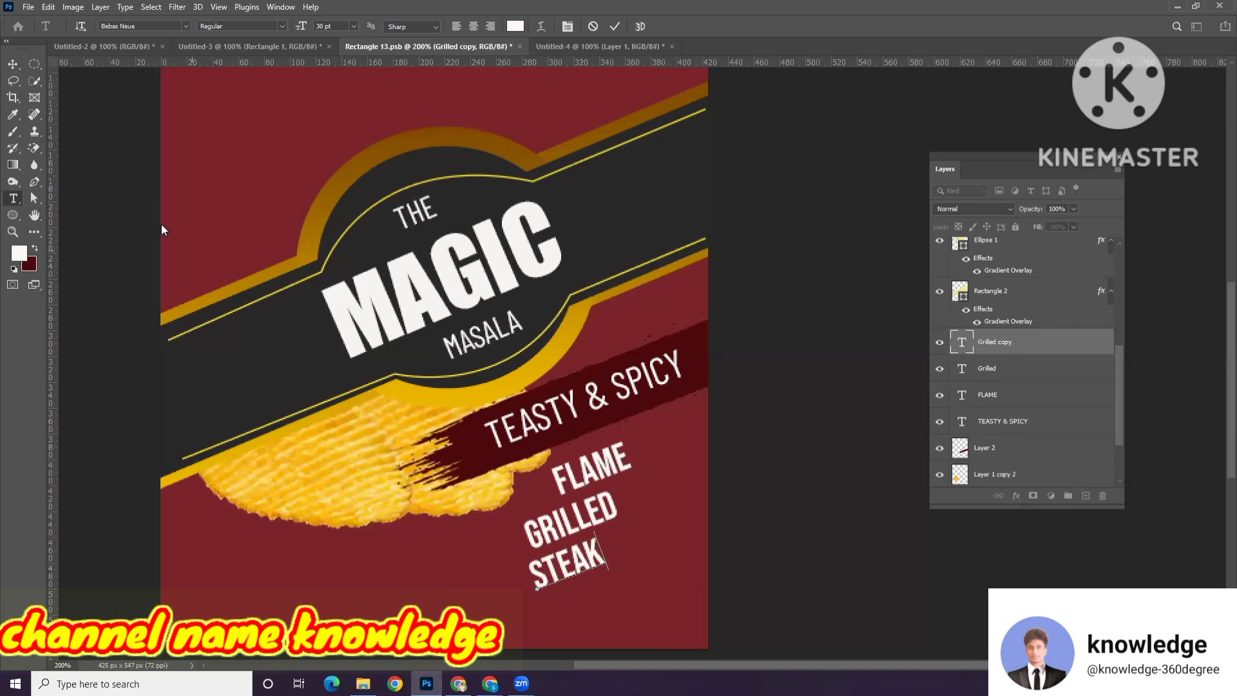
left_click(13, 63)
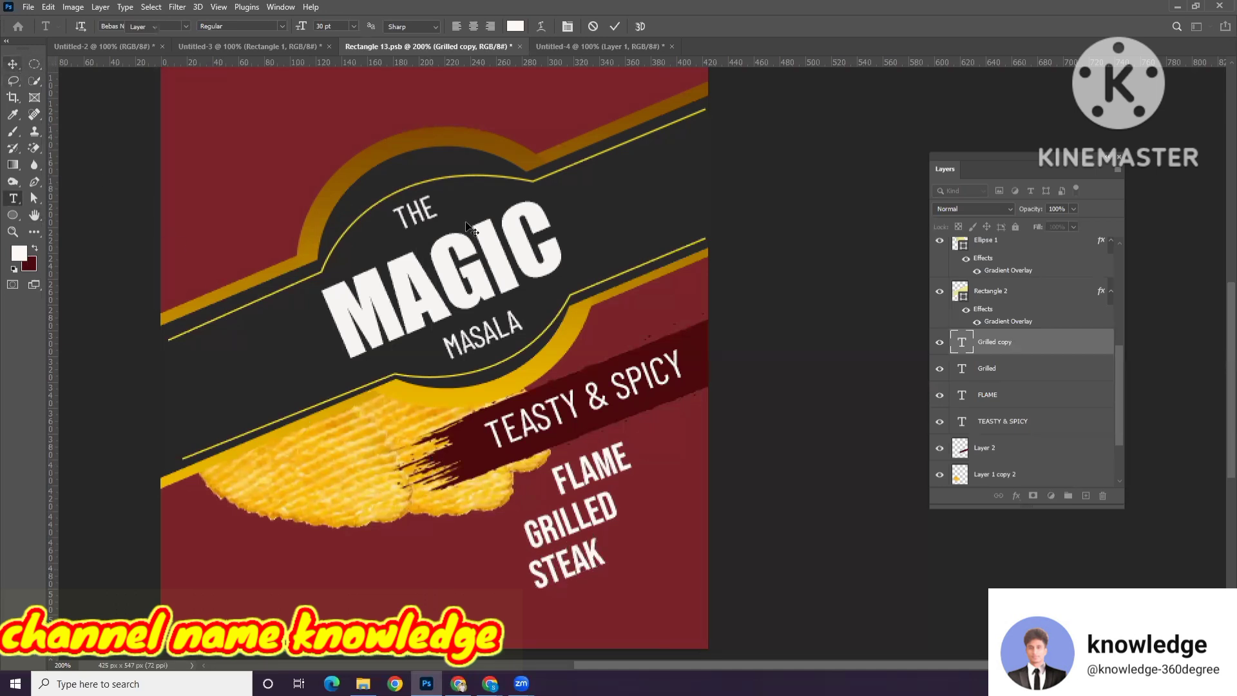
Step: Rearrange the three words under the tagline, with GRILLED to the lower right of FLAME and STEAK beneath them
left_click_drag(608, 464, 623, 453)
left_click_drag(589, 503, 592, 469)
left_click(617, 453)
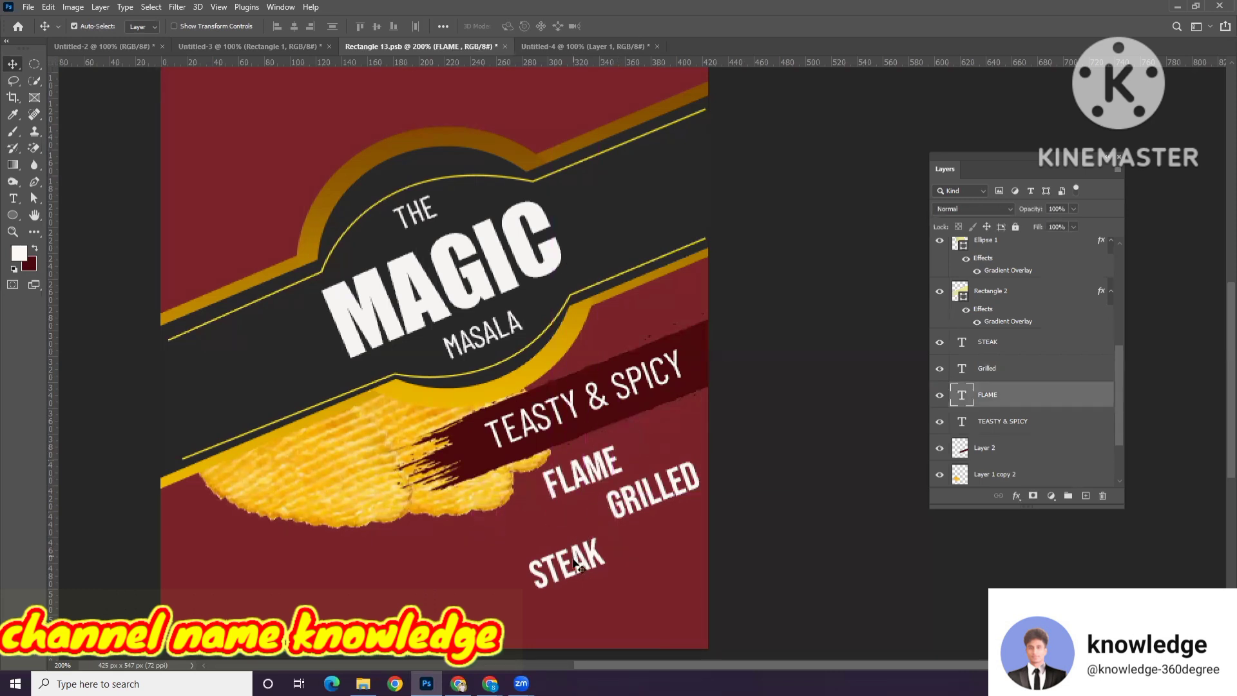
left_click_drag(575, 565, 614, 556)
left_click(794, 567)
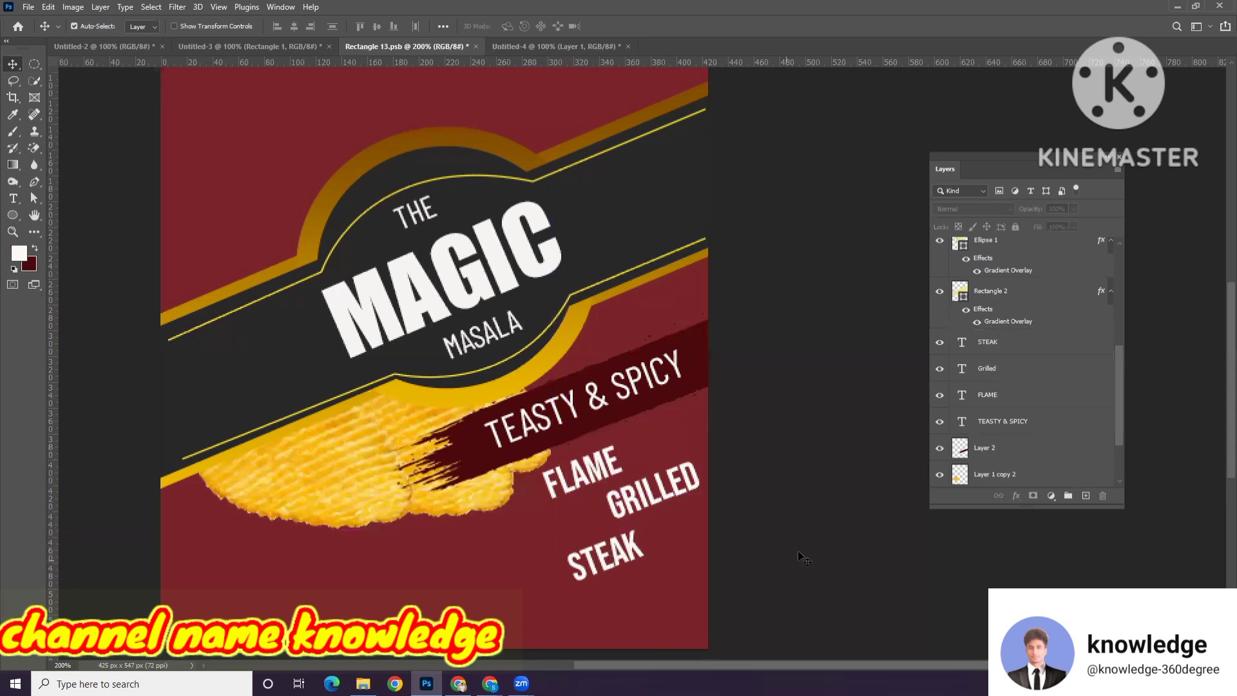
Step: Open the blending options of the STEAK text layer
left_click(1012, 348)
right_click(1013, 348)
left_click(1045, 100)
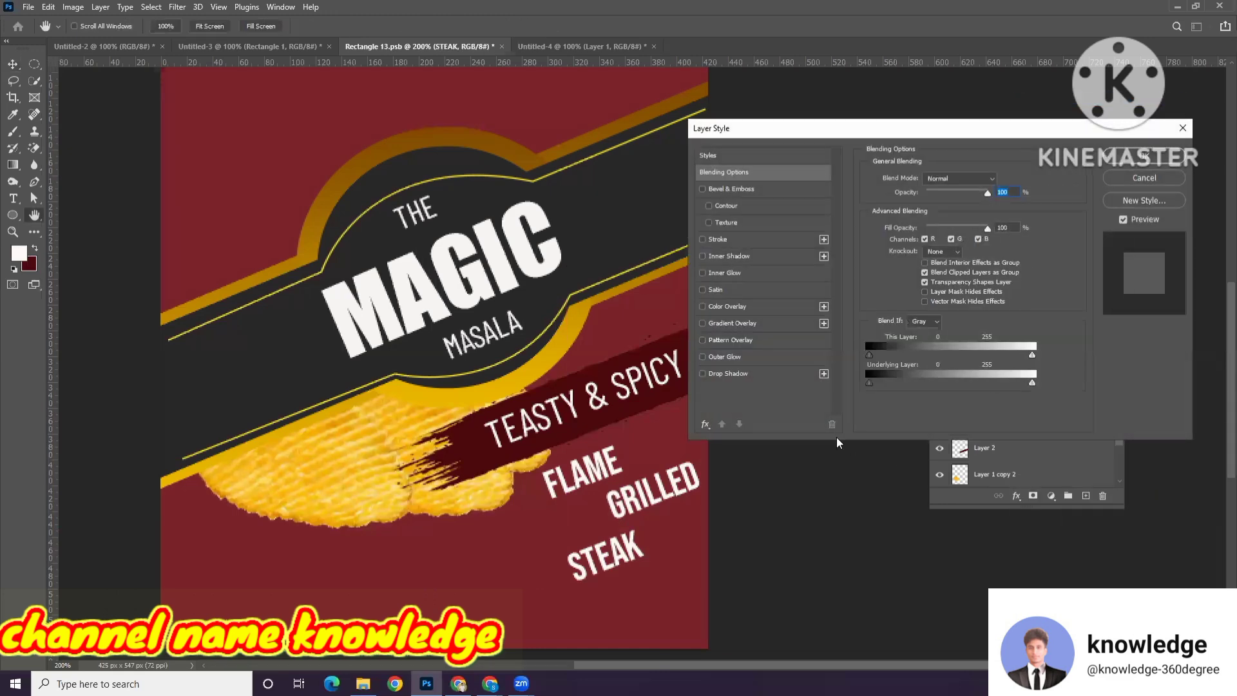
Step: Try a Normal-mode drop shadow on STEAK, coloured with the dark maroon sampled from the brush stroke
left_click(729, 375)
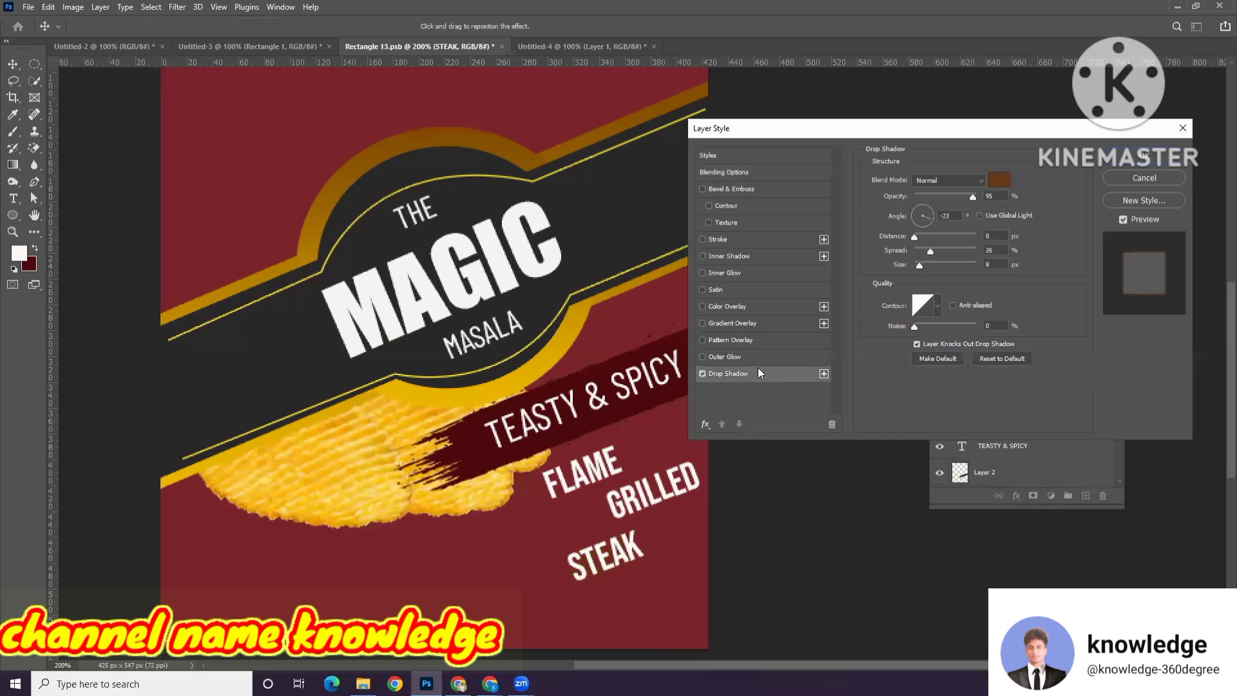
left_click(984, 181)
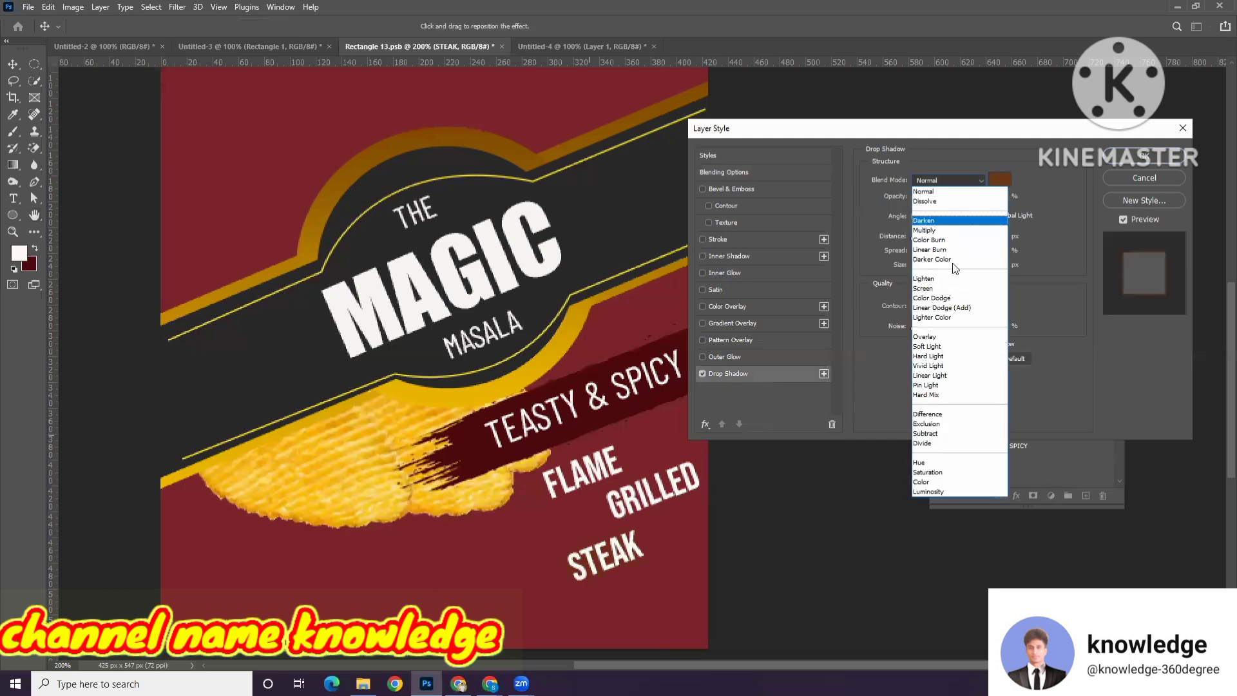
left_click(924, 191)
left_click(999, 180)
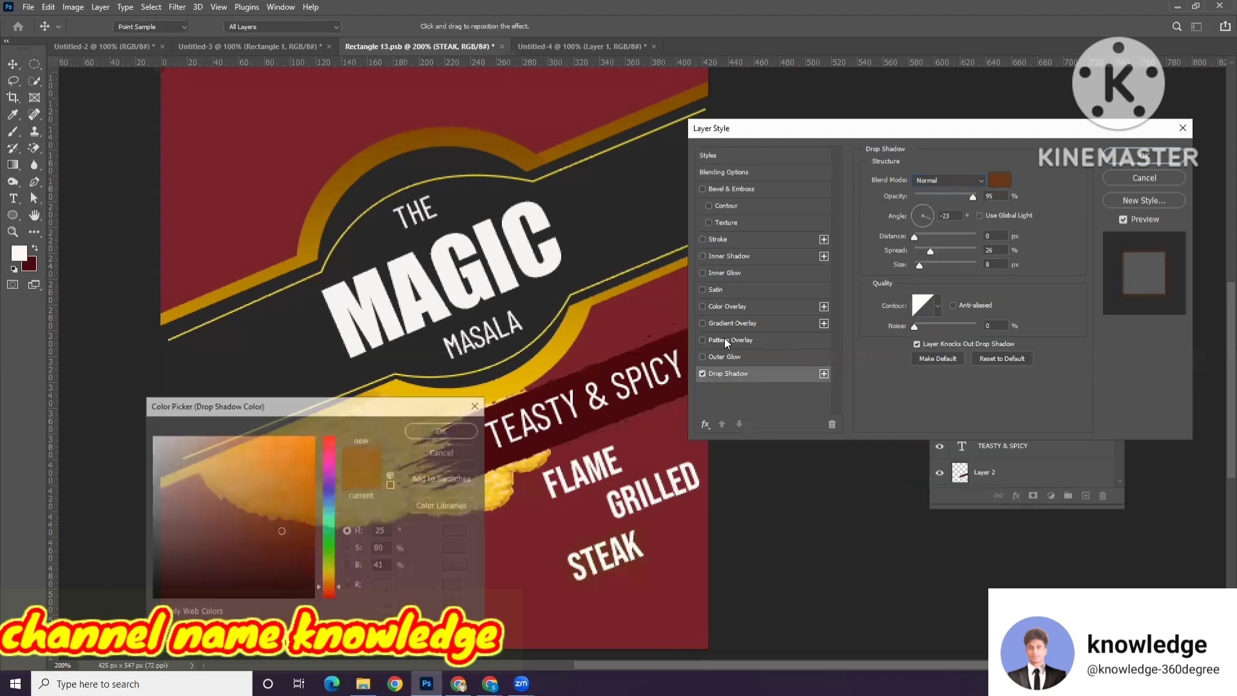
left_click(614, 408)
left_click(444, 429)
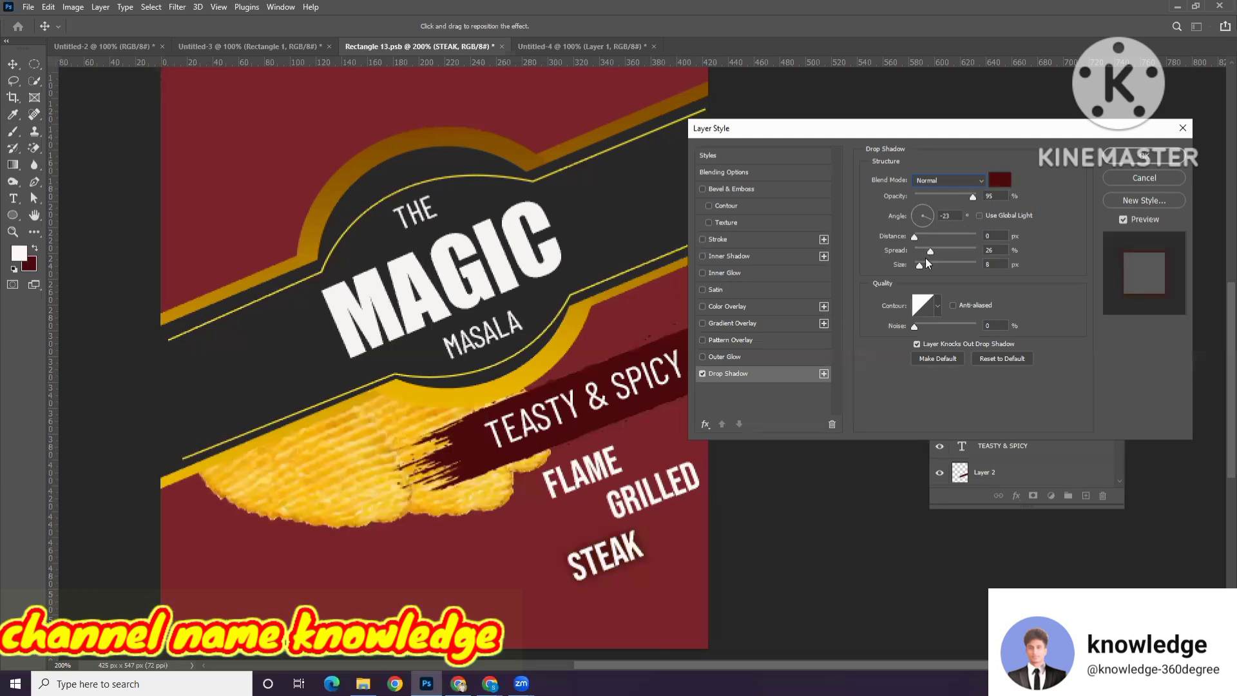
Step: Try a softer, larger drop shadow on STEAK with 15% spread and a size of about 70 px, then turn it off
left_click_drag(921, 264, 929, 264)
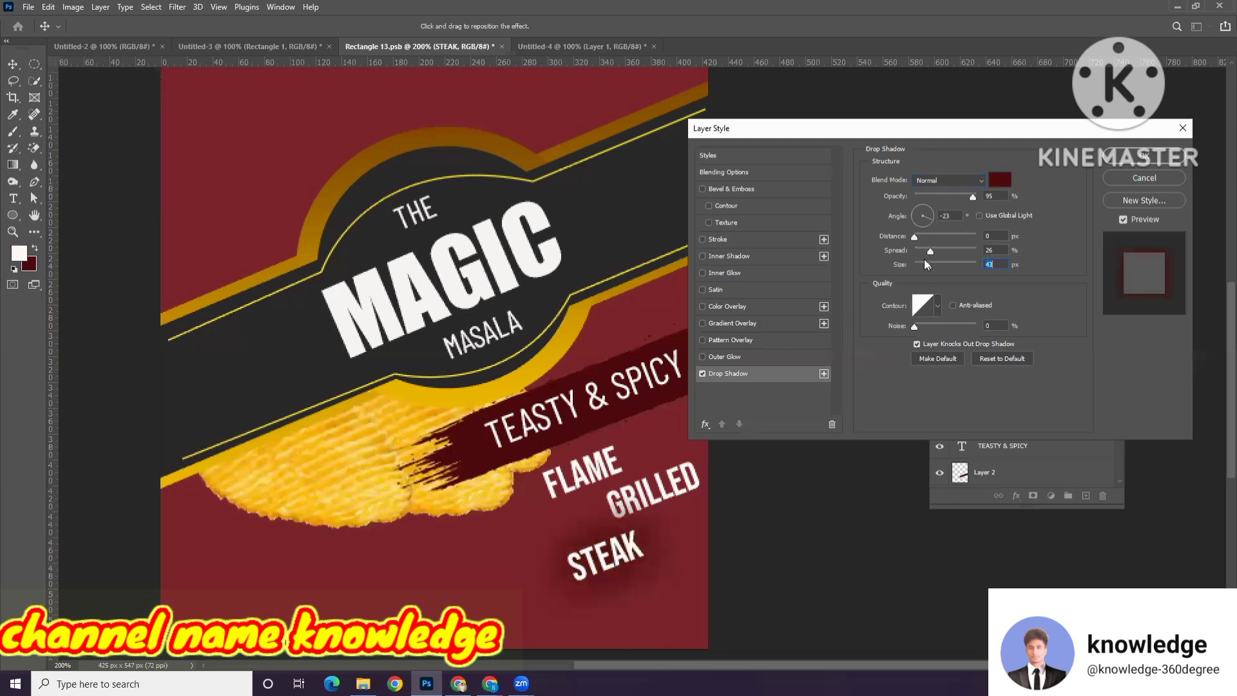
left_click(941, 250)
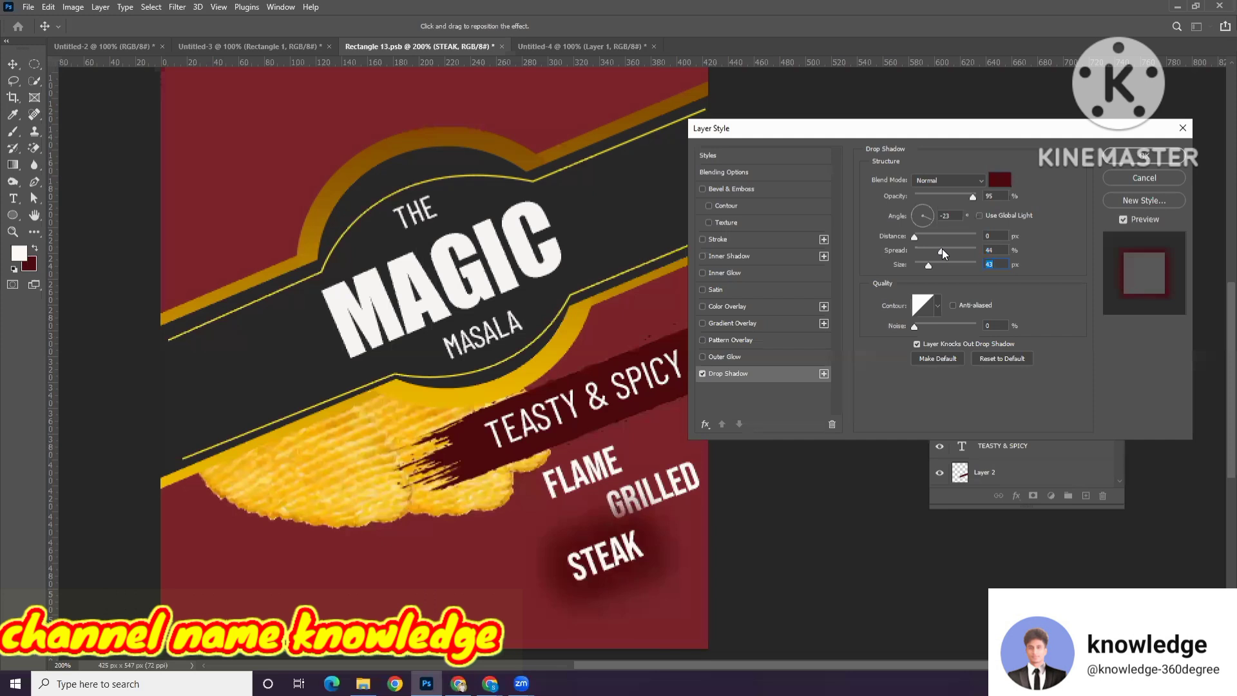
mouse_move(942, 249)
left_mouse_down()
mouse_move(953, 247)
mouse_move(922, 246)
left_mouse_up()
left_click(906, 236)
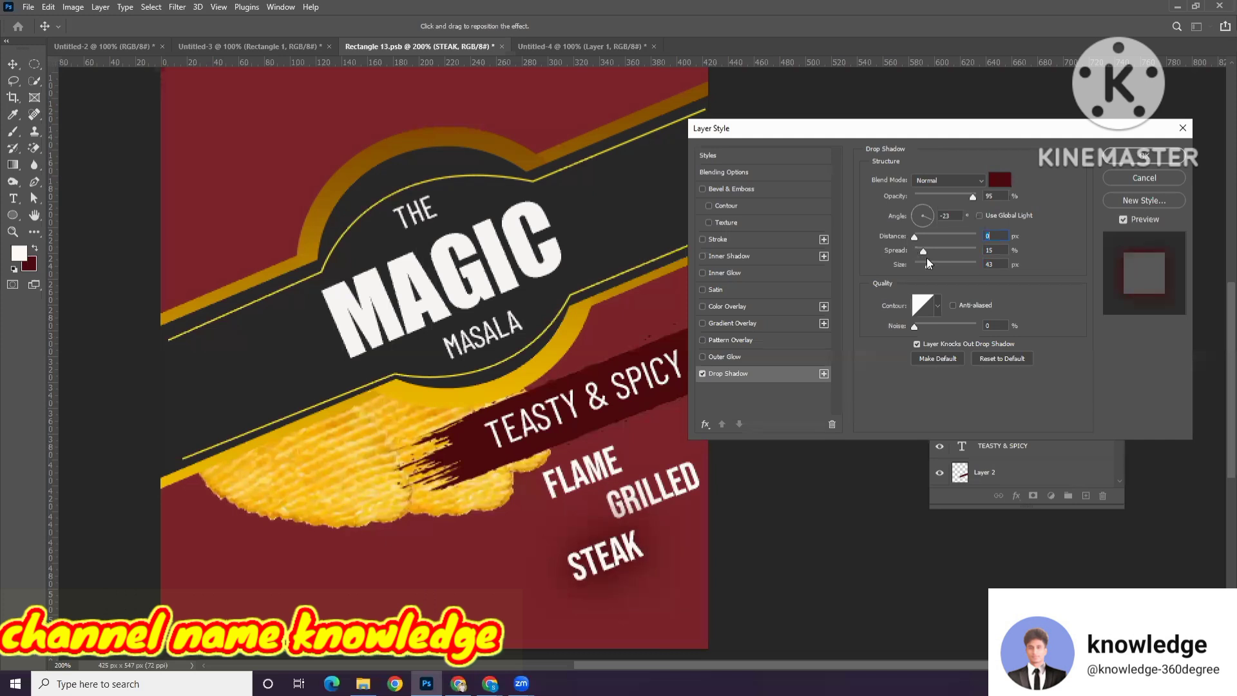
left_click(935, 264)
left_click_drag(935, 262, 935, 263)
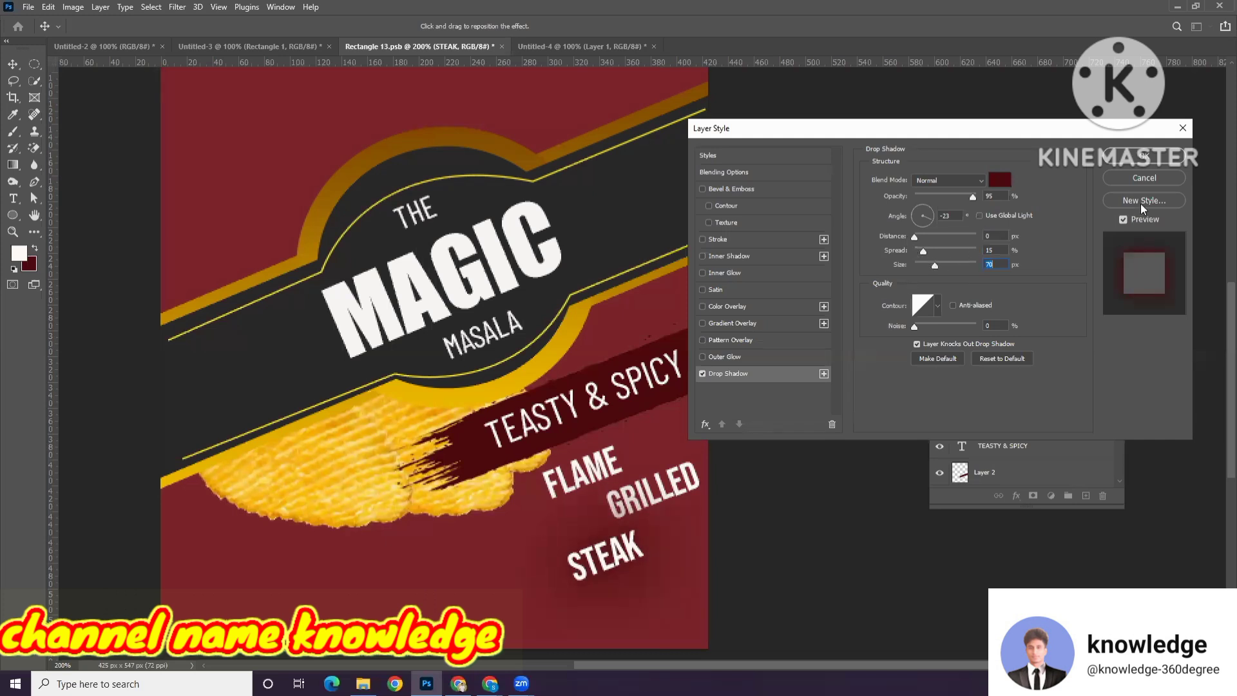
left_click(702, 373)
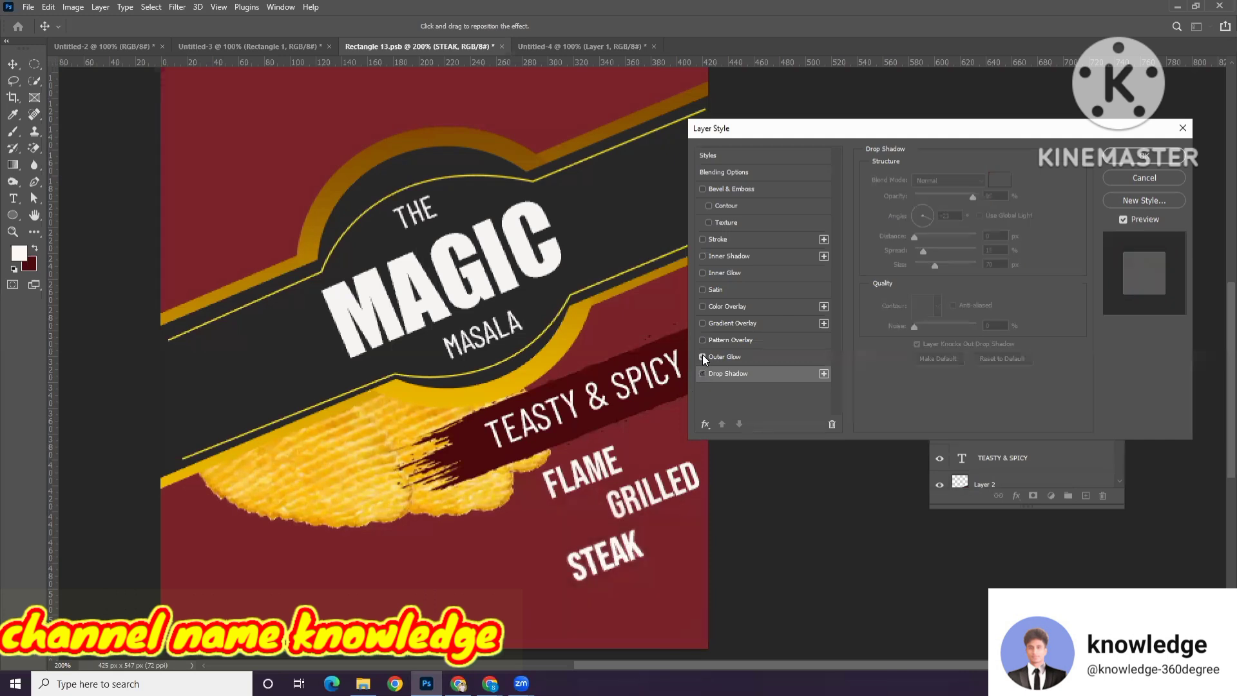
Step: Enable an outer glow on STEAK in the dark maroon sampled from the brush stroke, with 100% opacity and a size of 27 px
left_click(719, 355)
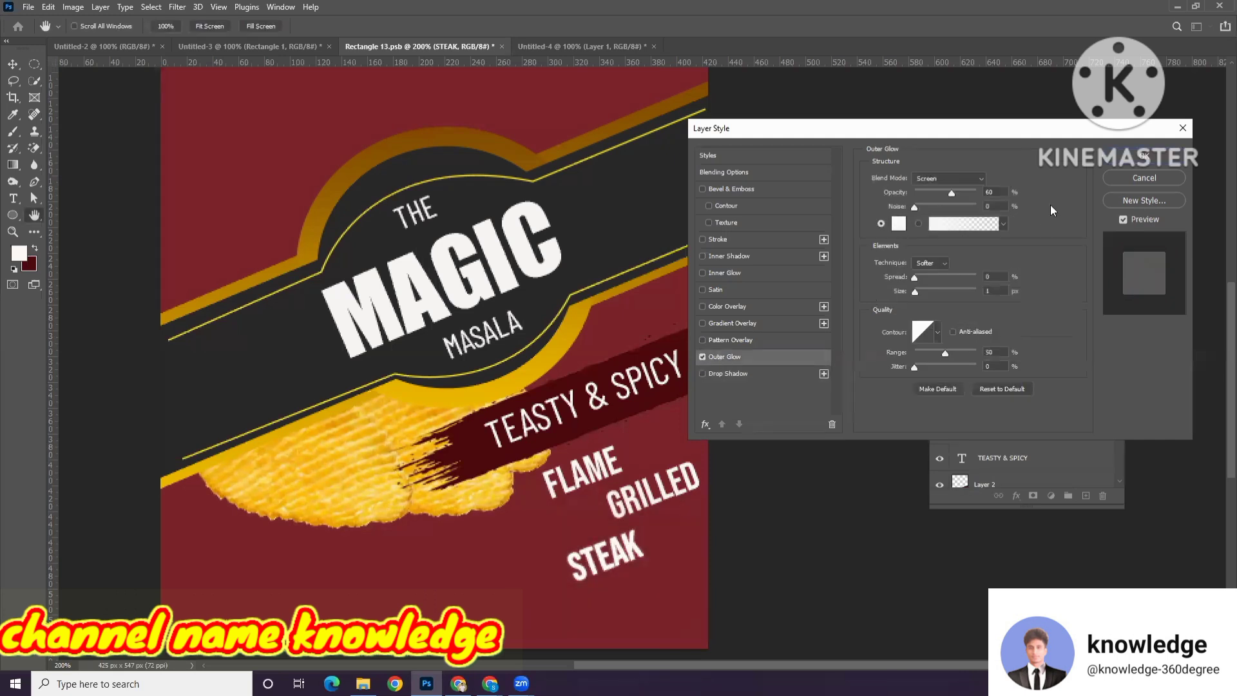
left_click(897, 224)
left_click(526, 411)
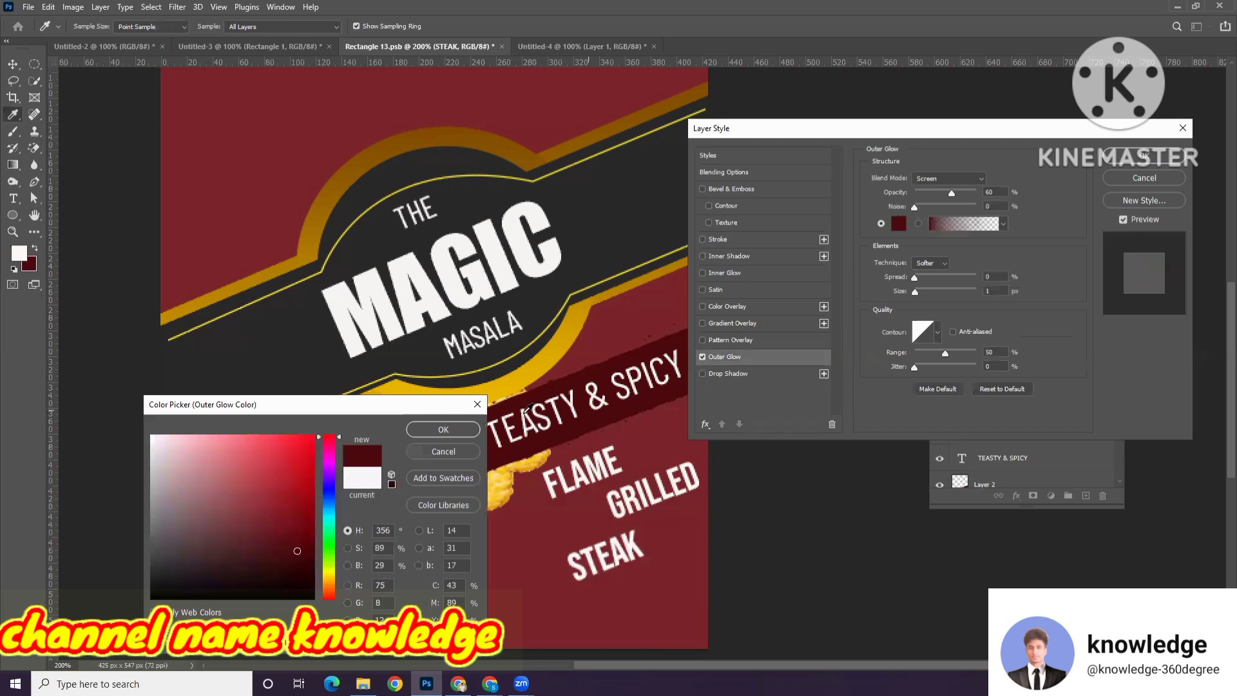
left_click(459, 431)
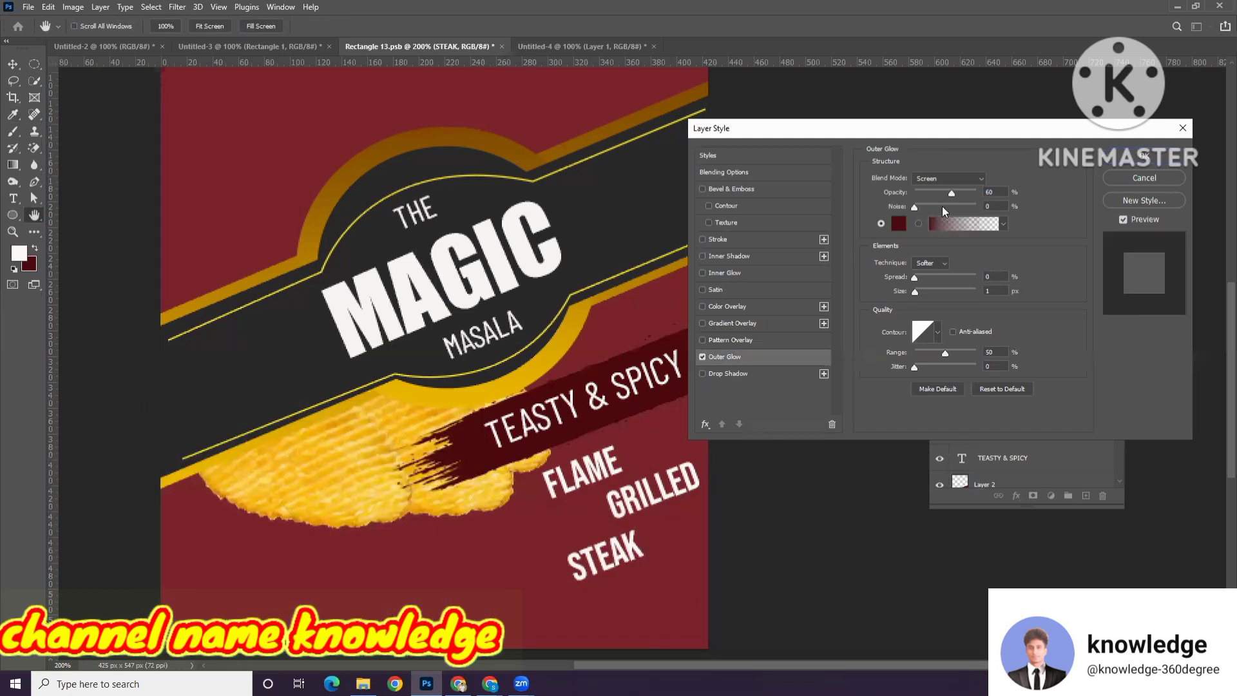
left_click_drag(951, 194, 975, 196)
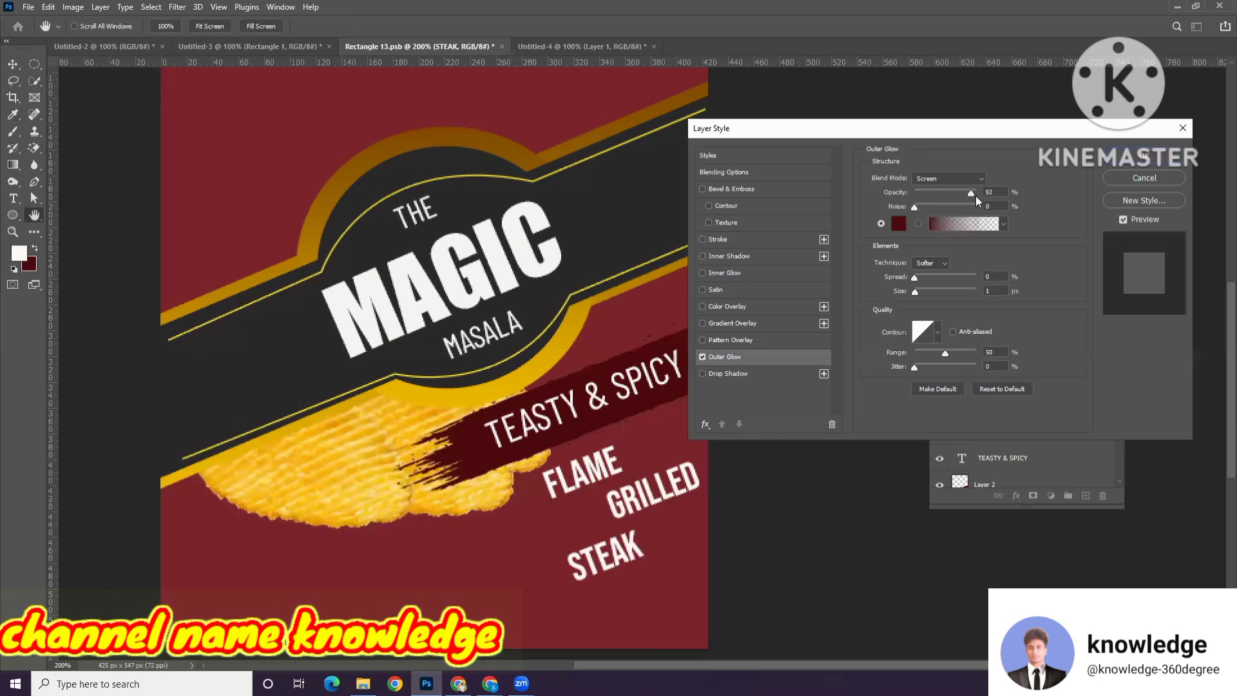
left_click(925, 292)
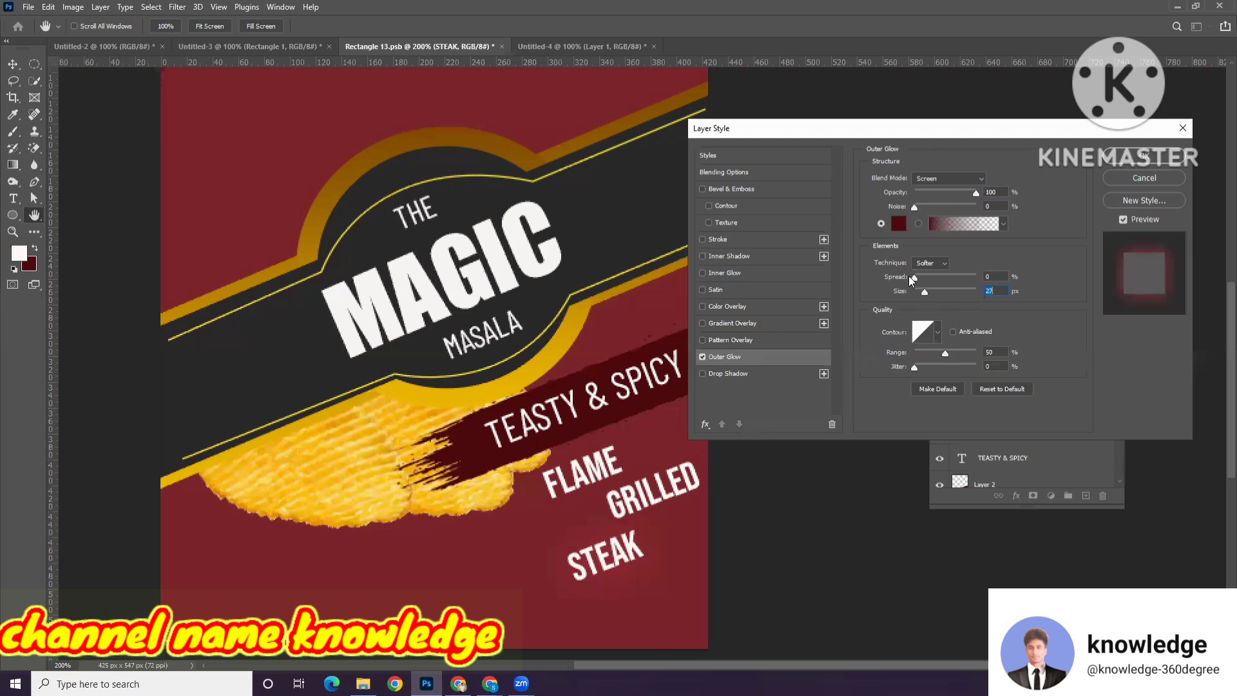
Step: Set STEAK's outer glow to Normal blend mode with 14% spread and a size of 54 px, and apply the style
left_click(942, 179)
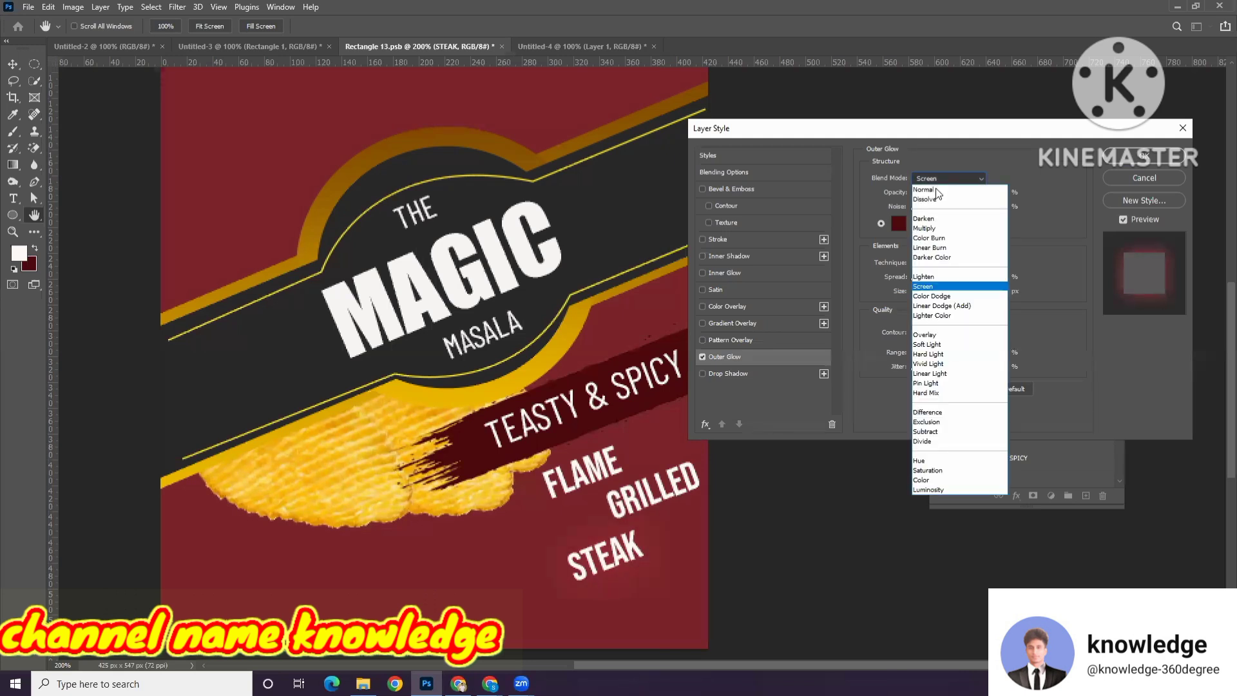
left_click(929, 180)
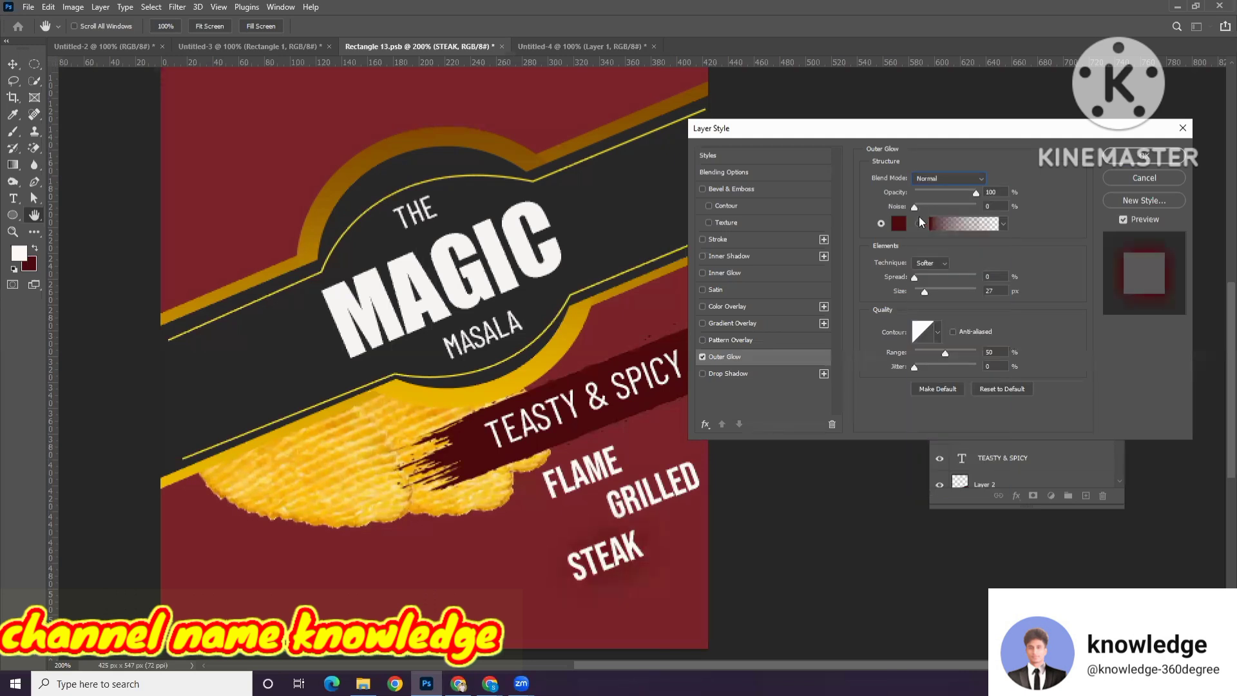
left_click(974, 191)
left_click_drag(915, 278, 921, 278)
left_click(923, 281)
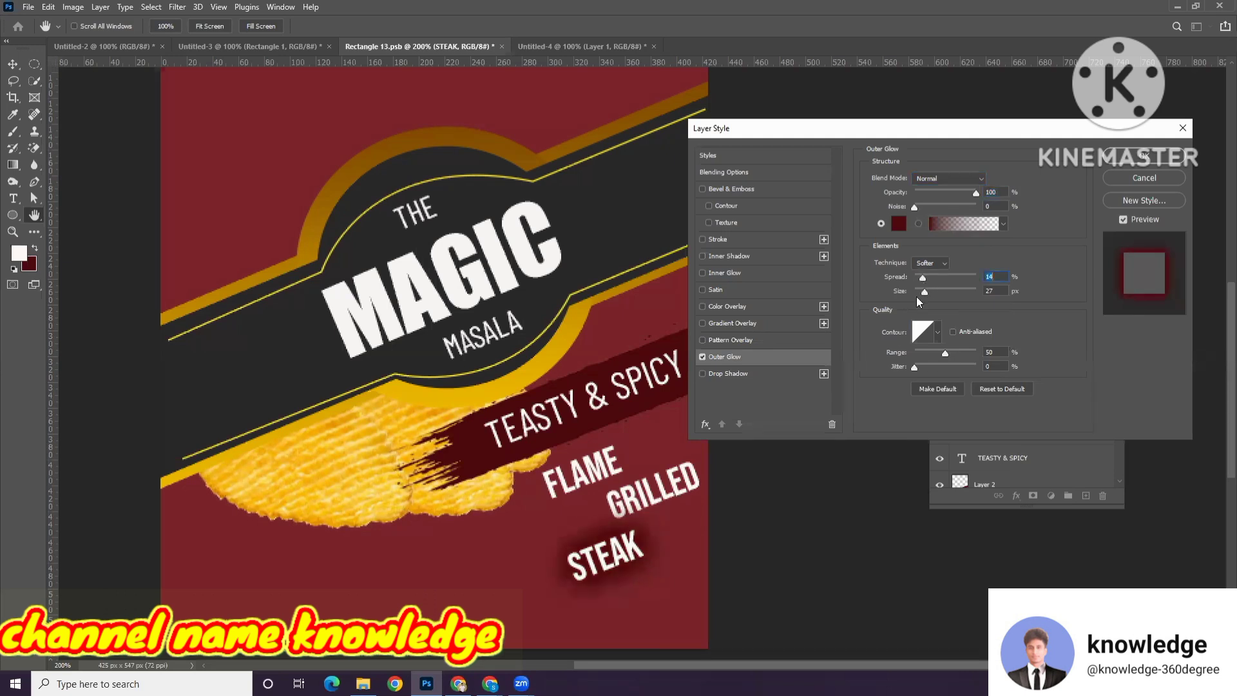
left_click_drag(931, 292, 932, 287)
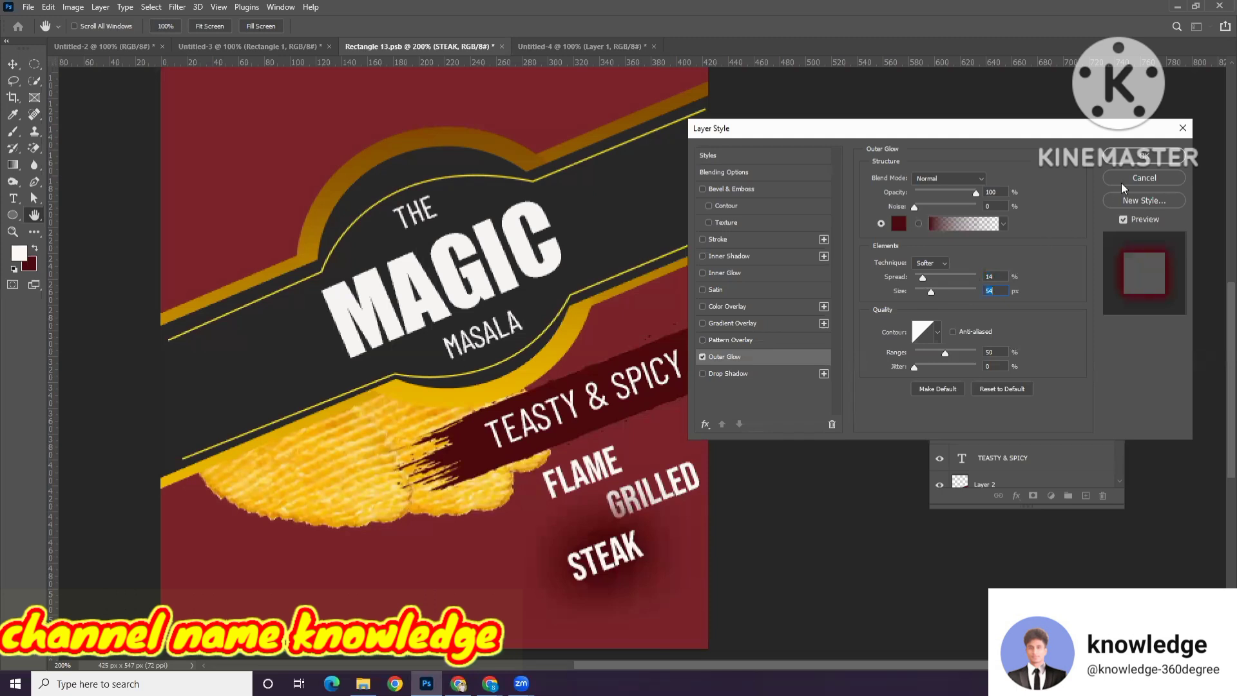
left_click(1125, 160)
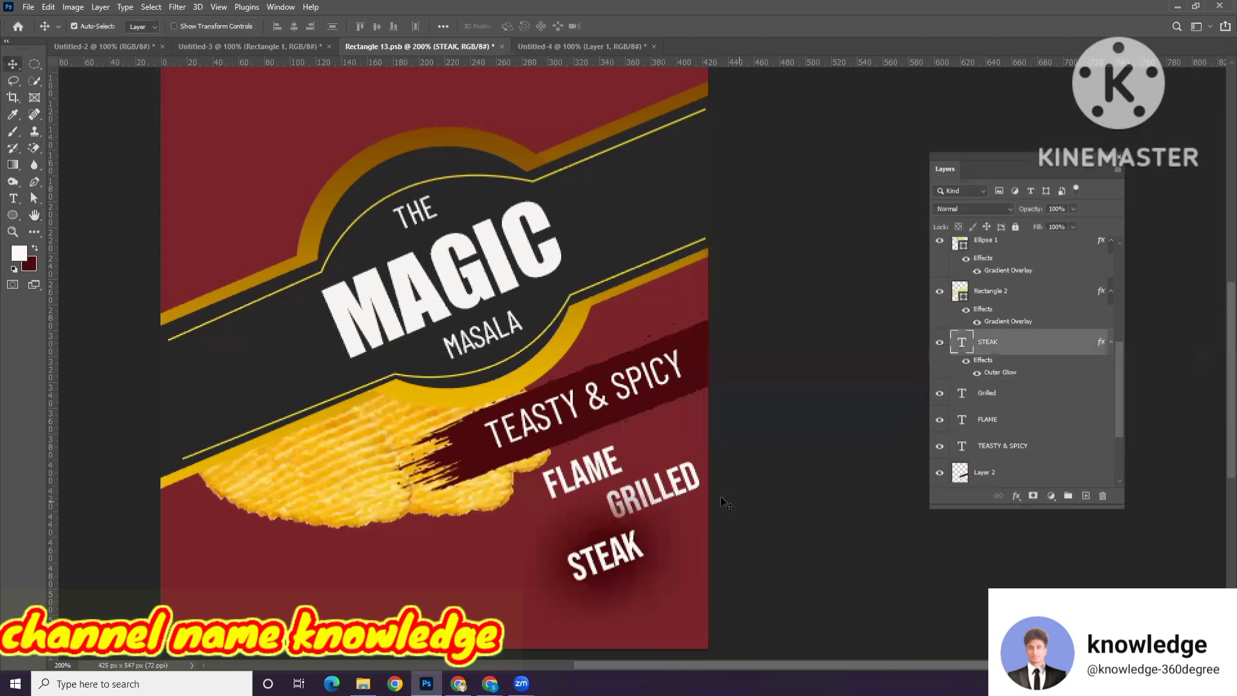
Step: Apply a dark maroon outer glow to the GRILLED text layer in Normal mode with 100% opacity, 14% spread and 54 px size
left_click(719, 496)
left_click(654, 499)
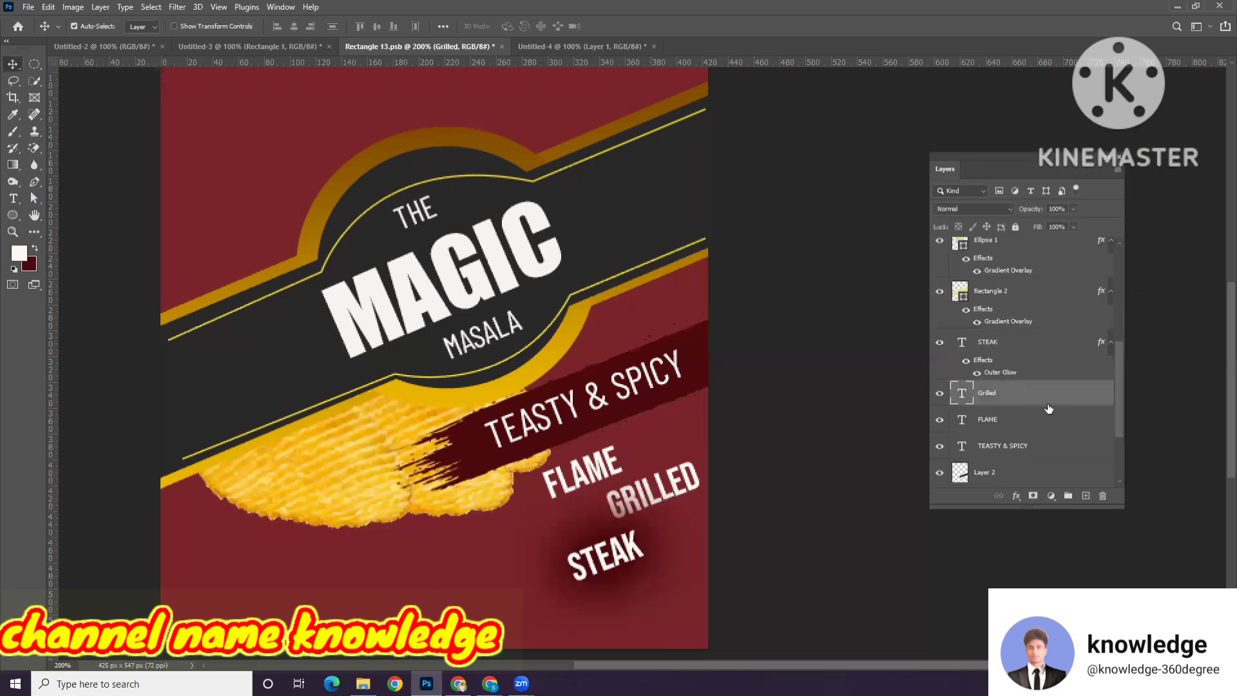
right_click(1004, 400)
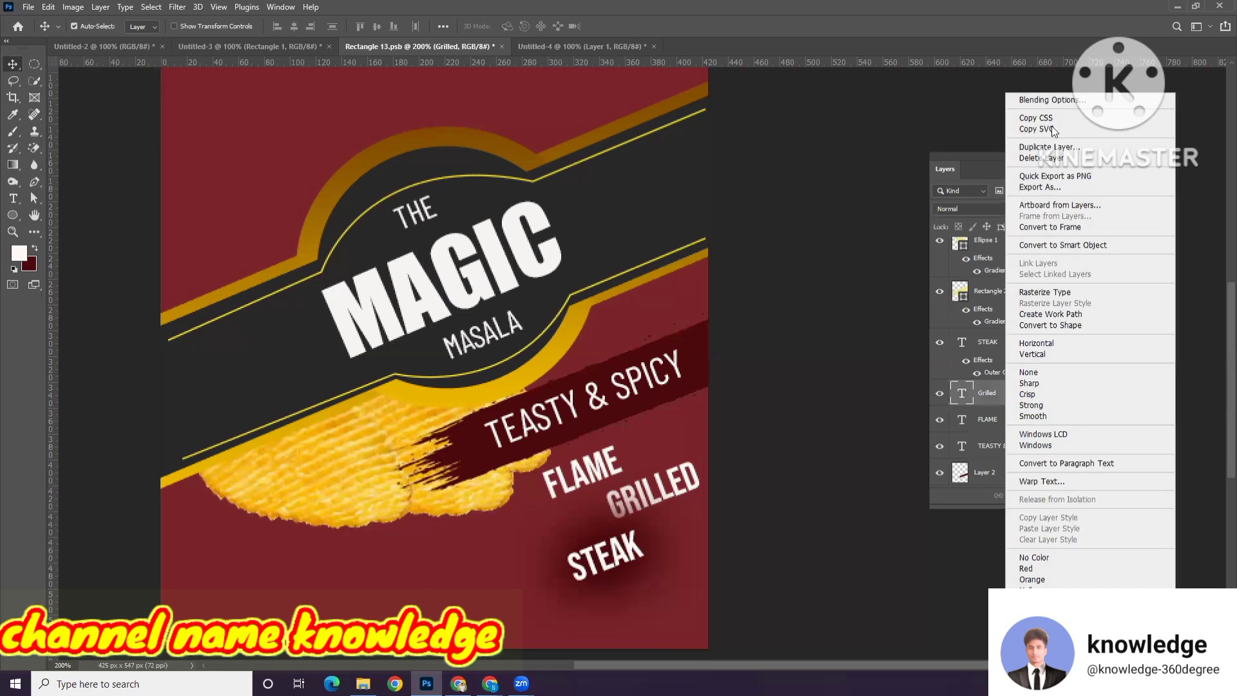
left_click(1003, 157)
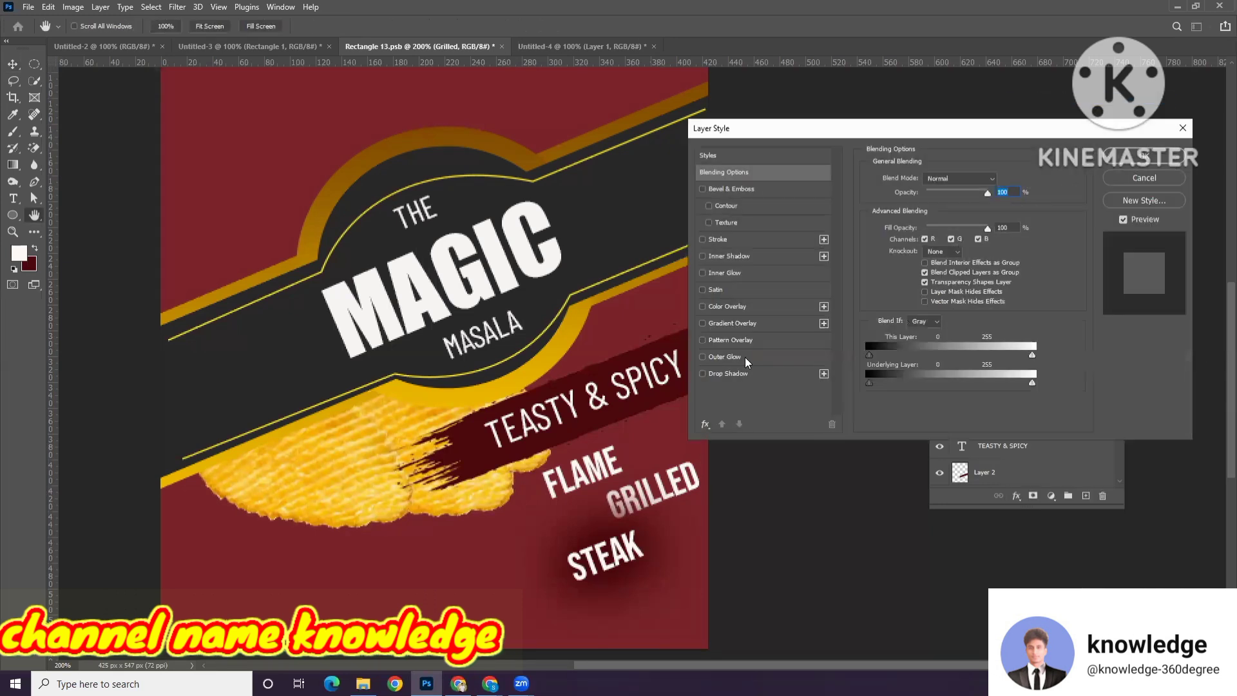
left_click(740, 357)
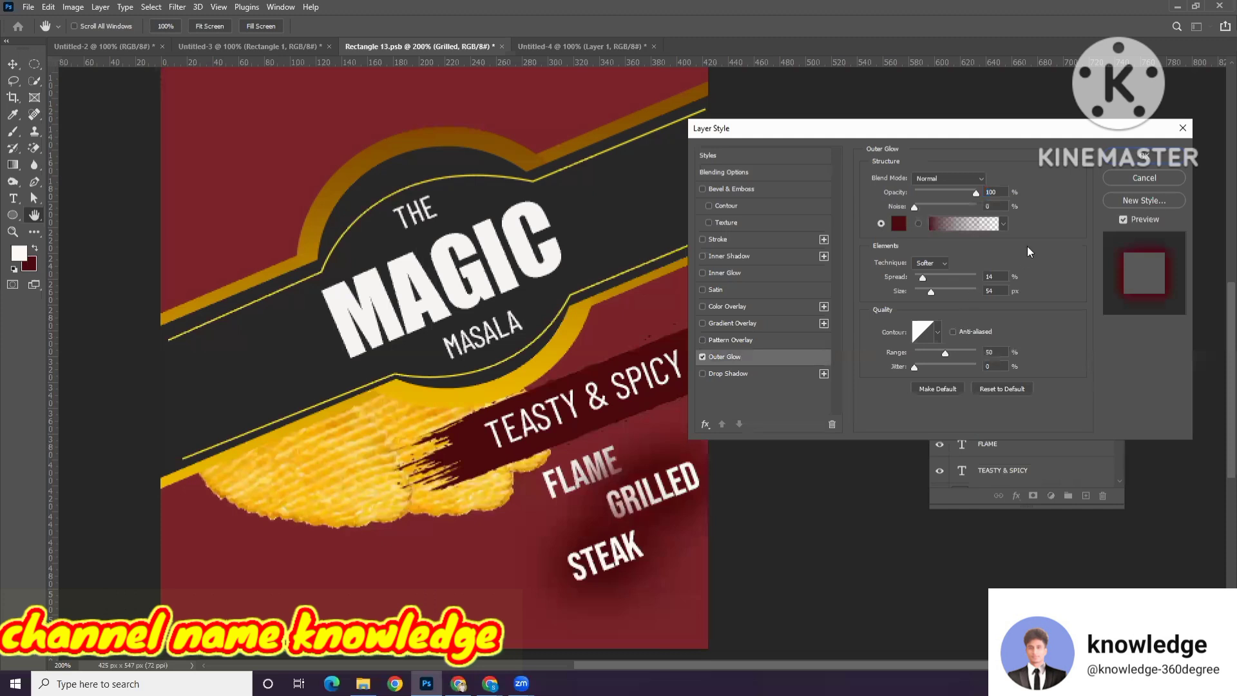
left_click(1135, 159)
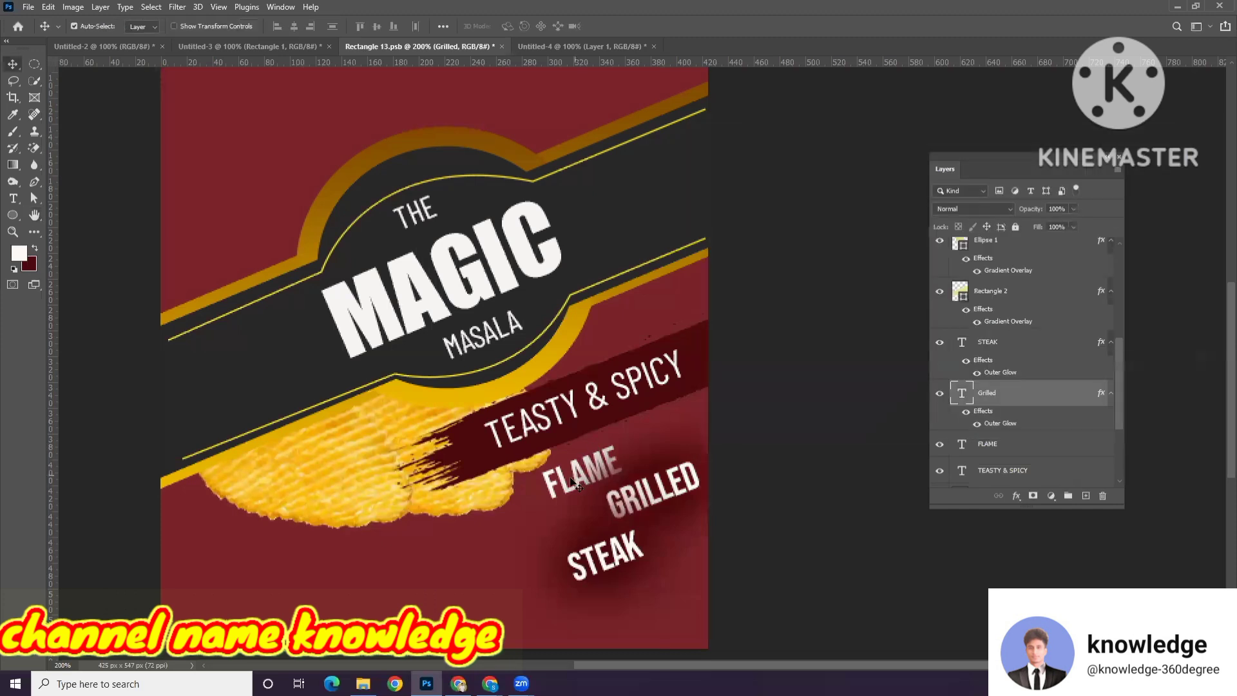
Step: Apply both a dark maroon drop shadow and an outer glow to the FLAME text layer, keeping the last-used settings
left_click(1005, 444)
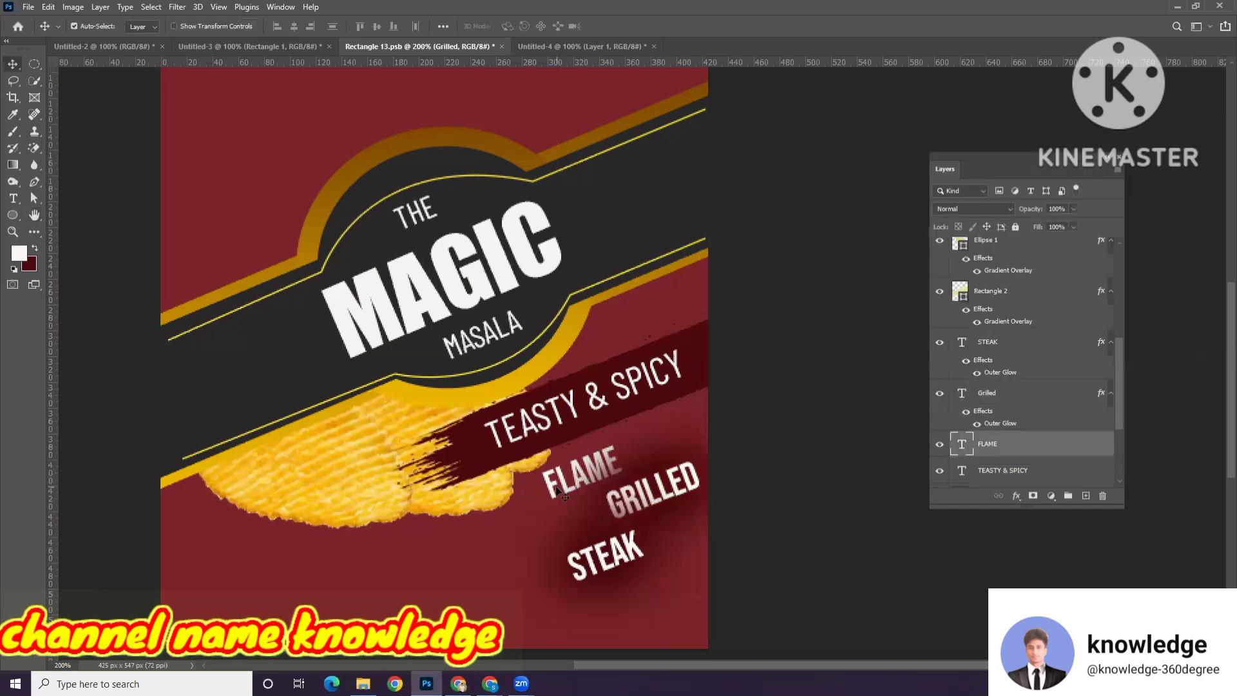
right_click(1018, 448)
left_click(1046, 103)
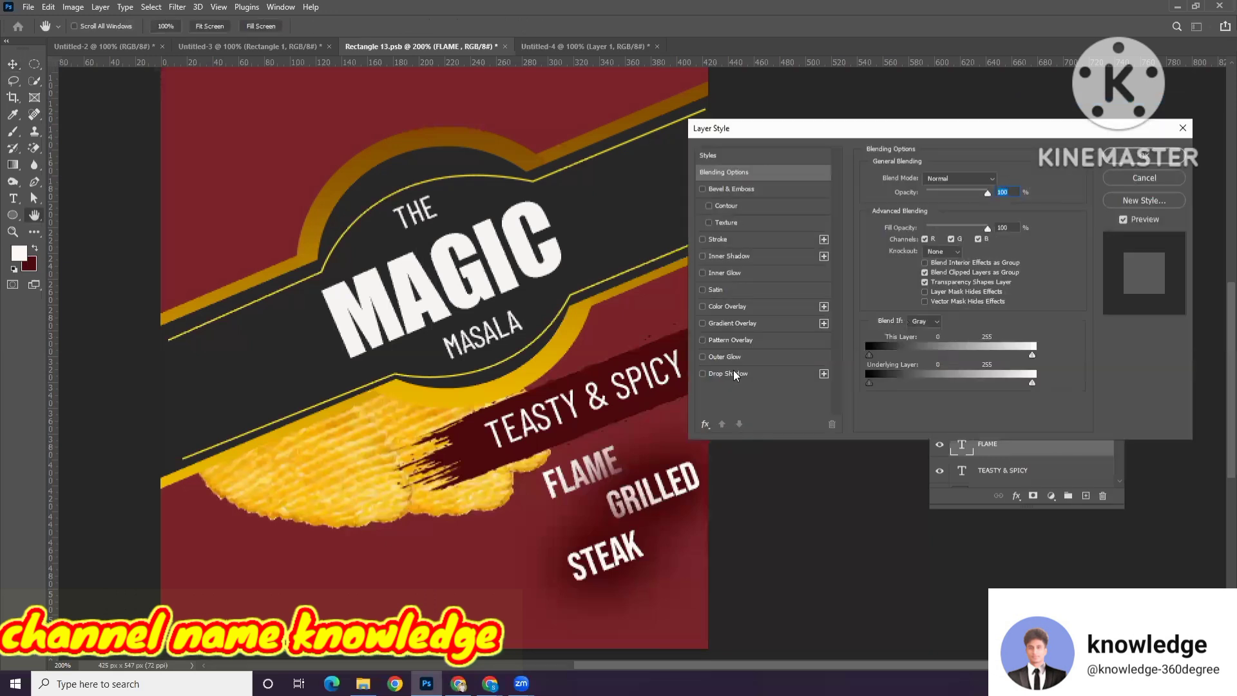
left_click(733, 374)
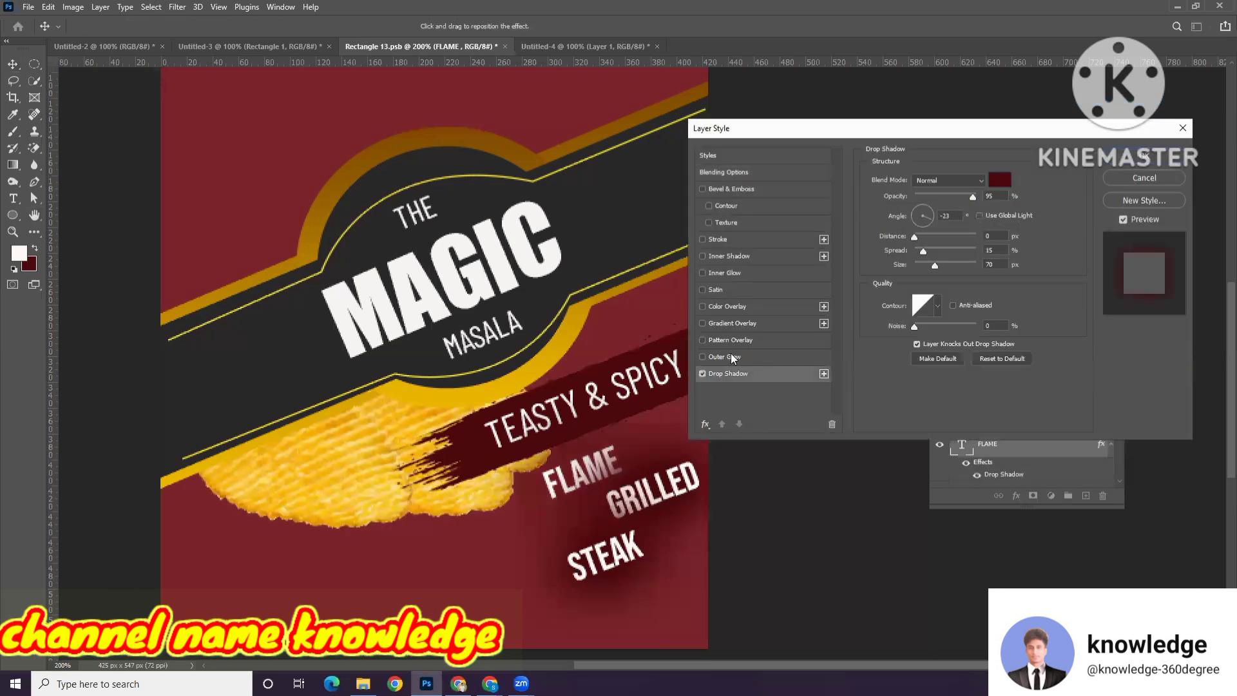
left_click(730, 357)
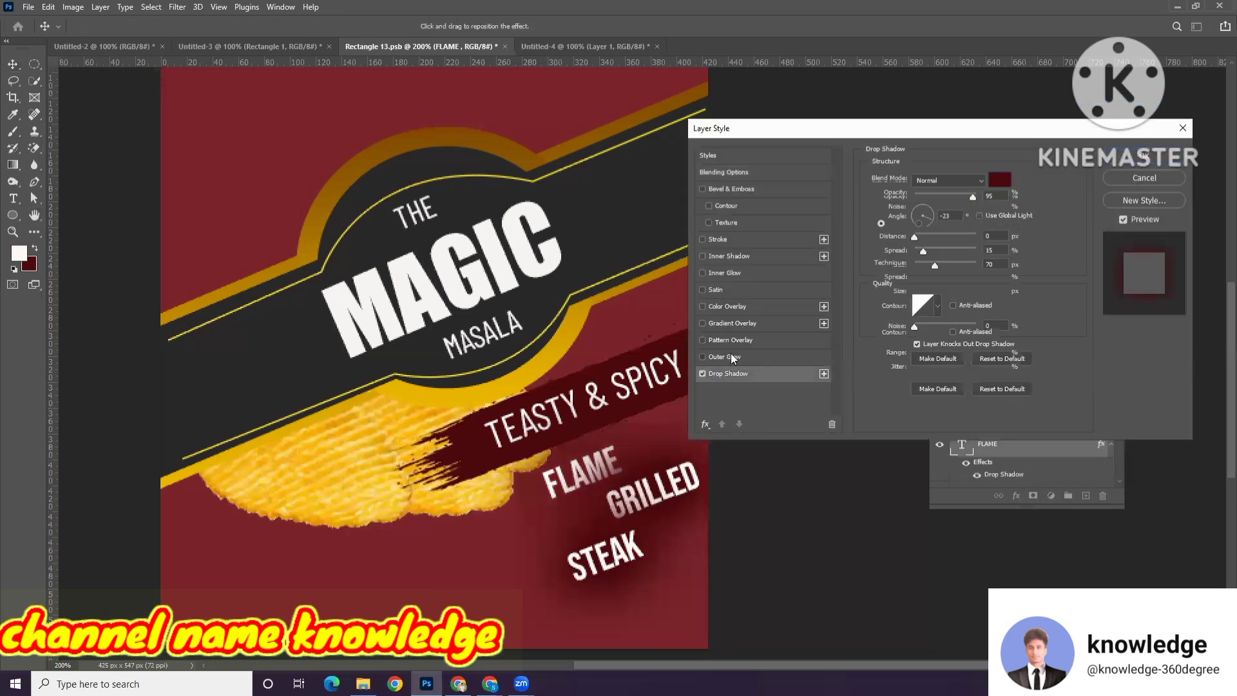
left_click(1143, 157)
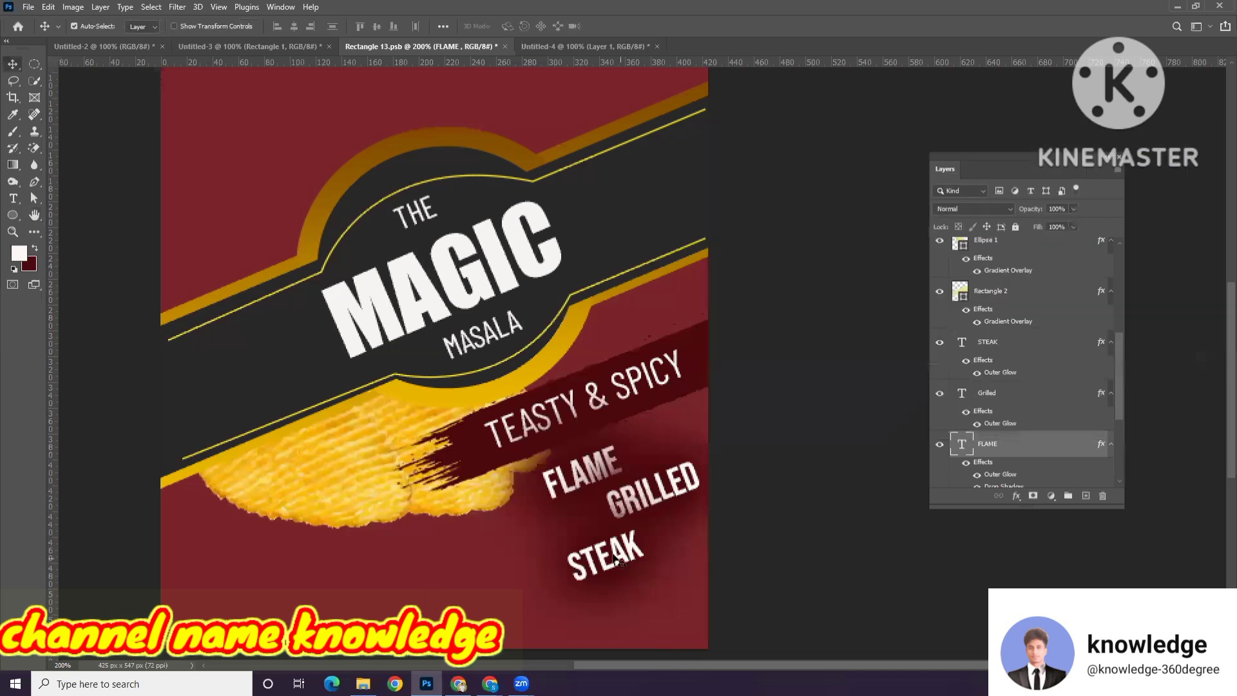
Step: Shift STEAK and GRILLED slightly downward to loosen the spacing below FLAME
left_click(616, 561)
left_click_drag(615, 562, 616, 571)
left_click_drag(651, 498, 652, 508)
left_click(608, 479)
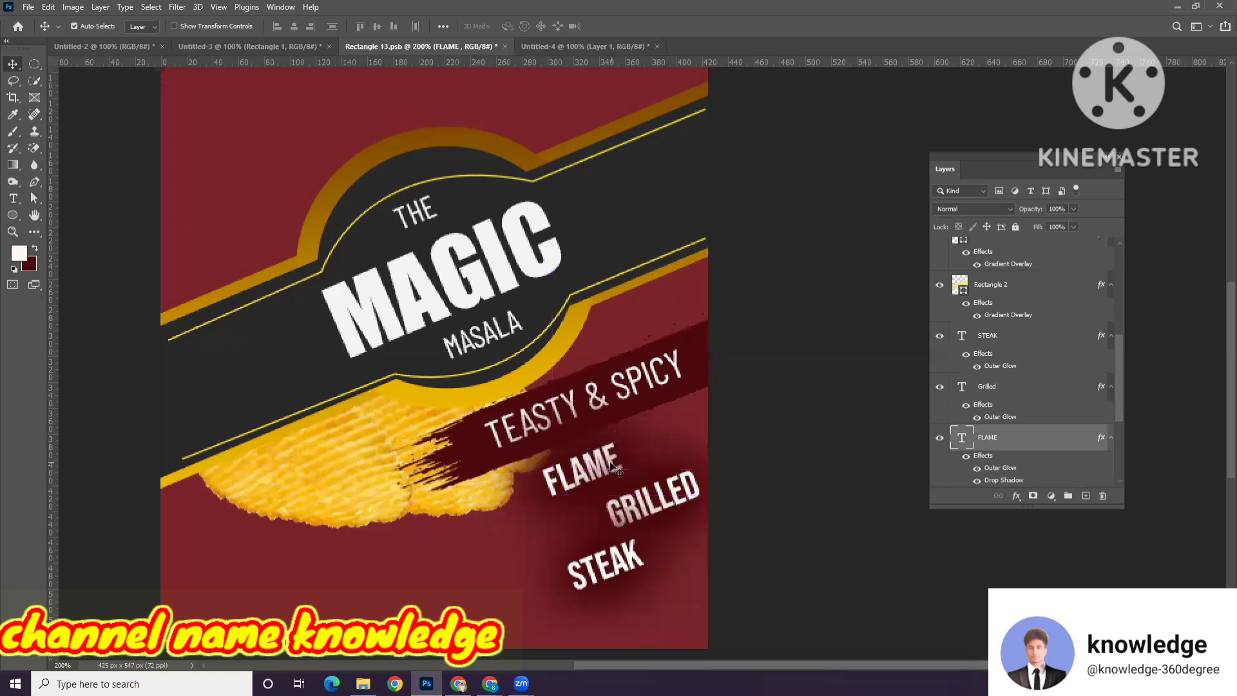
Step: Reorder the text layers so that GRILLED sits below FLAME and STEAK sits below GRILLED
scroll(1051, 405, "down", 3)
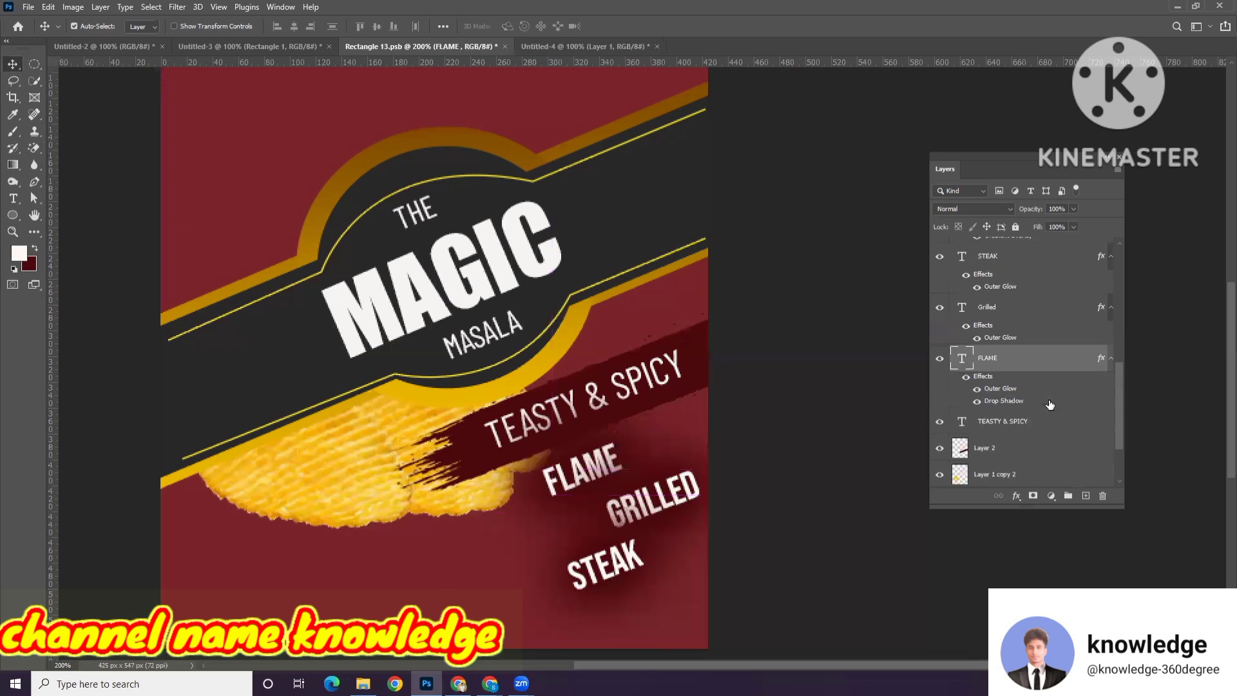
scroll(1020, 332, "up", 1)
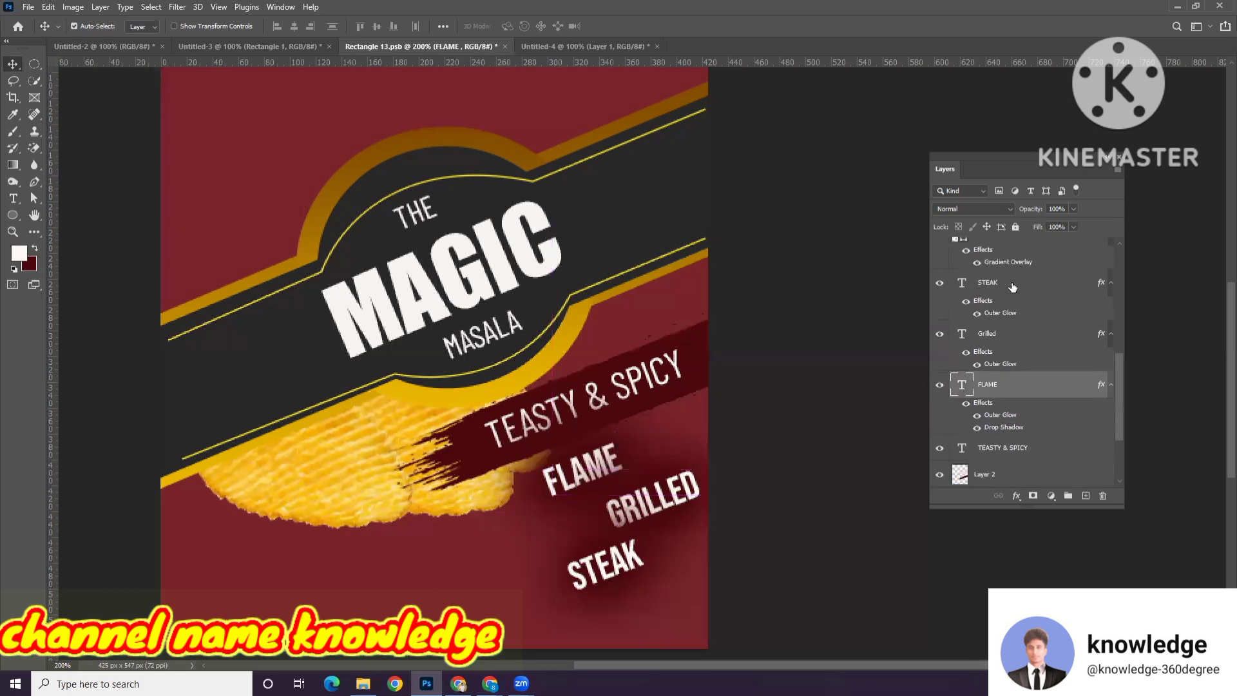
left_click_drag(1013, 286, 1024, 406)
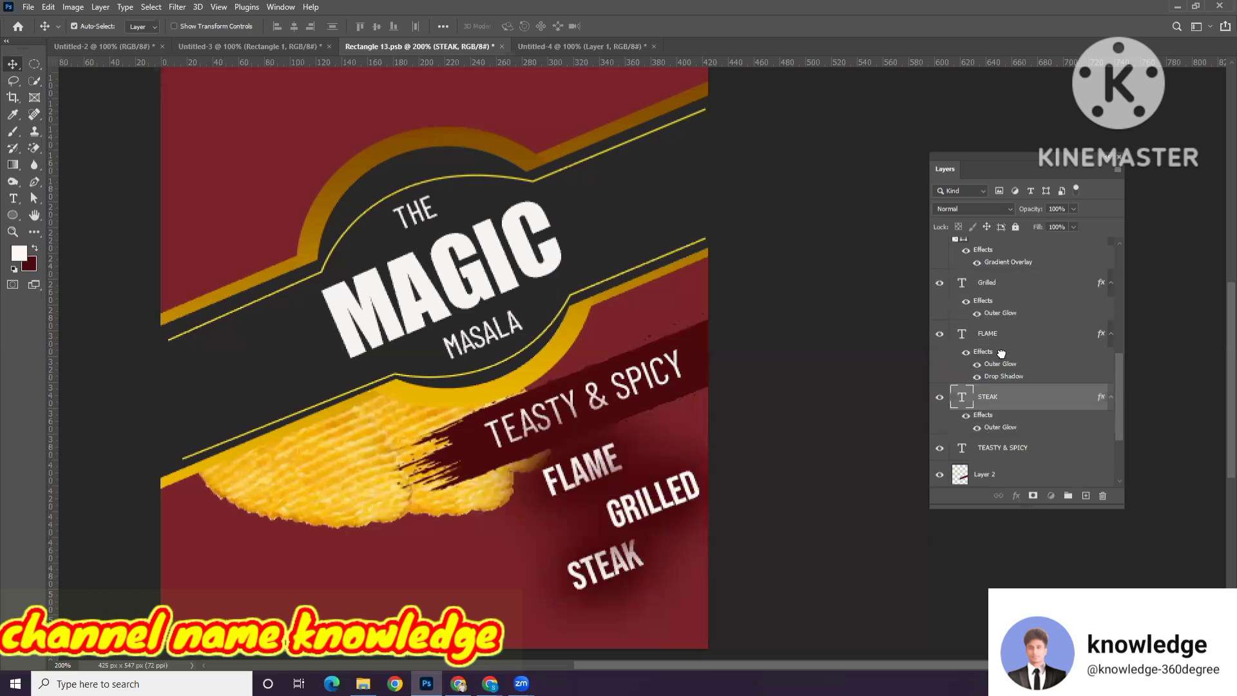
left_click_drag(1005, 282, 1005, 383)
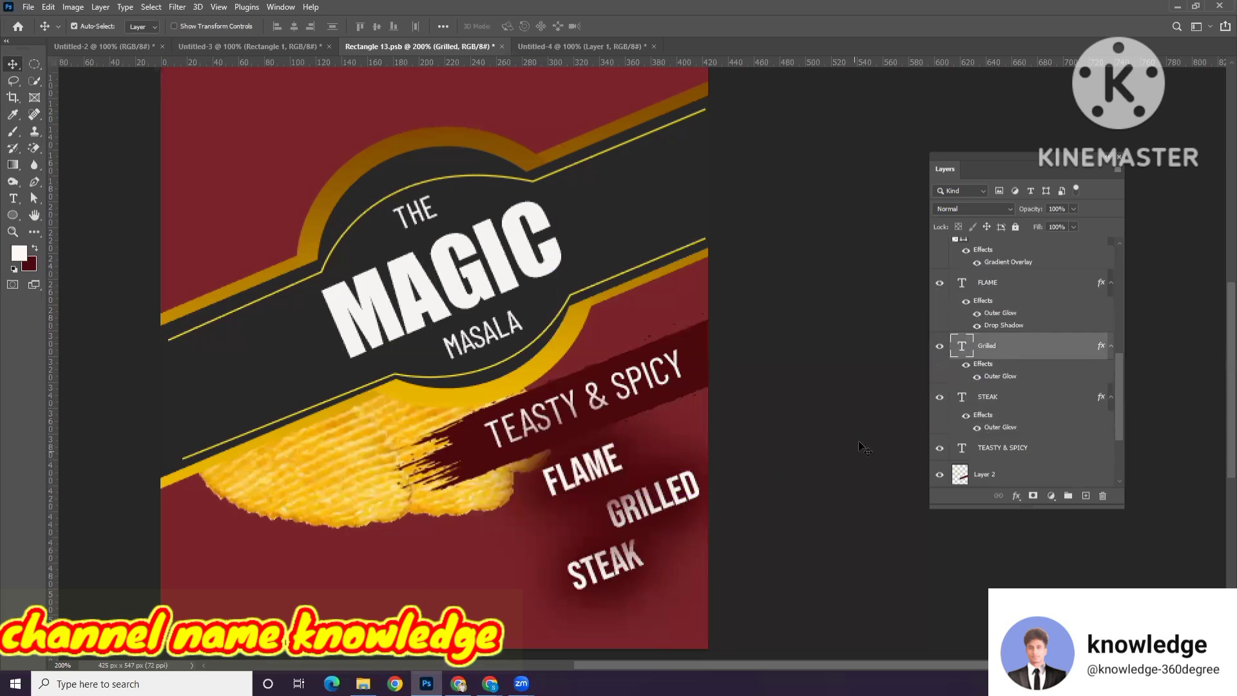
scroll(1031, 393, "down", 1)
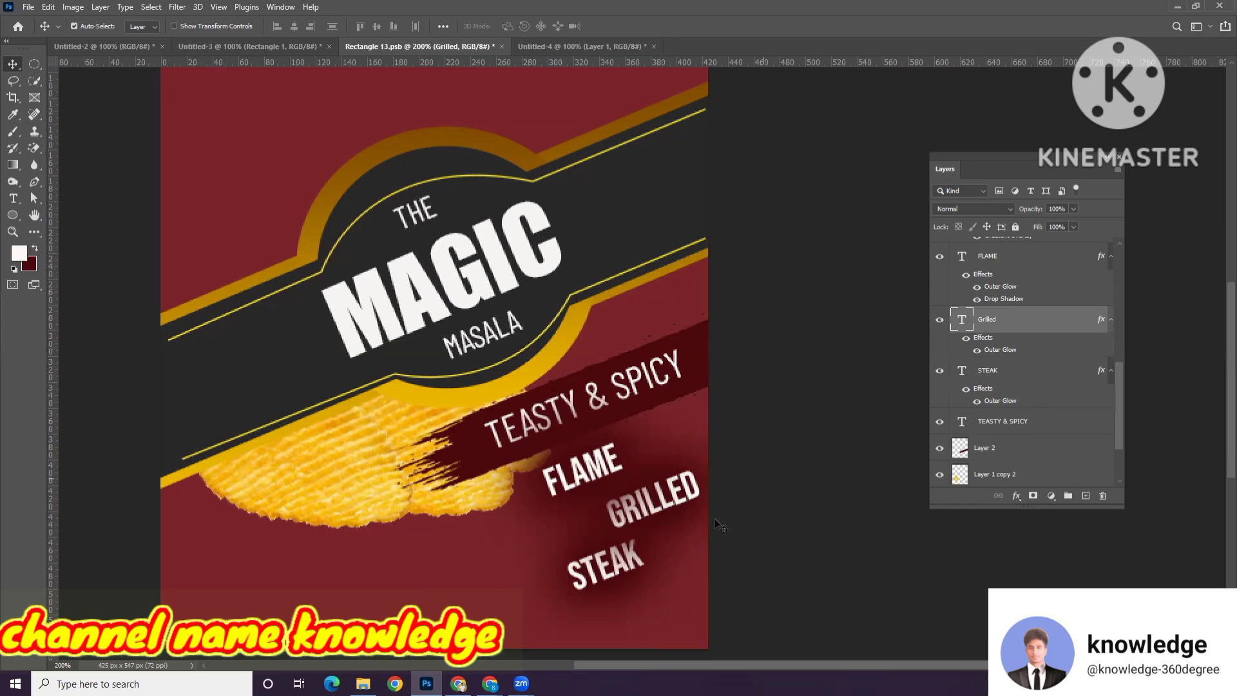
Step: Fine-tune the positions of STEAK and GRILLED under FLAME, leaving slightly more space above STEAK
left_click(615, 489, "alt")
left_click(616, 488, "alt")
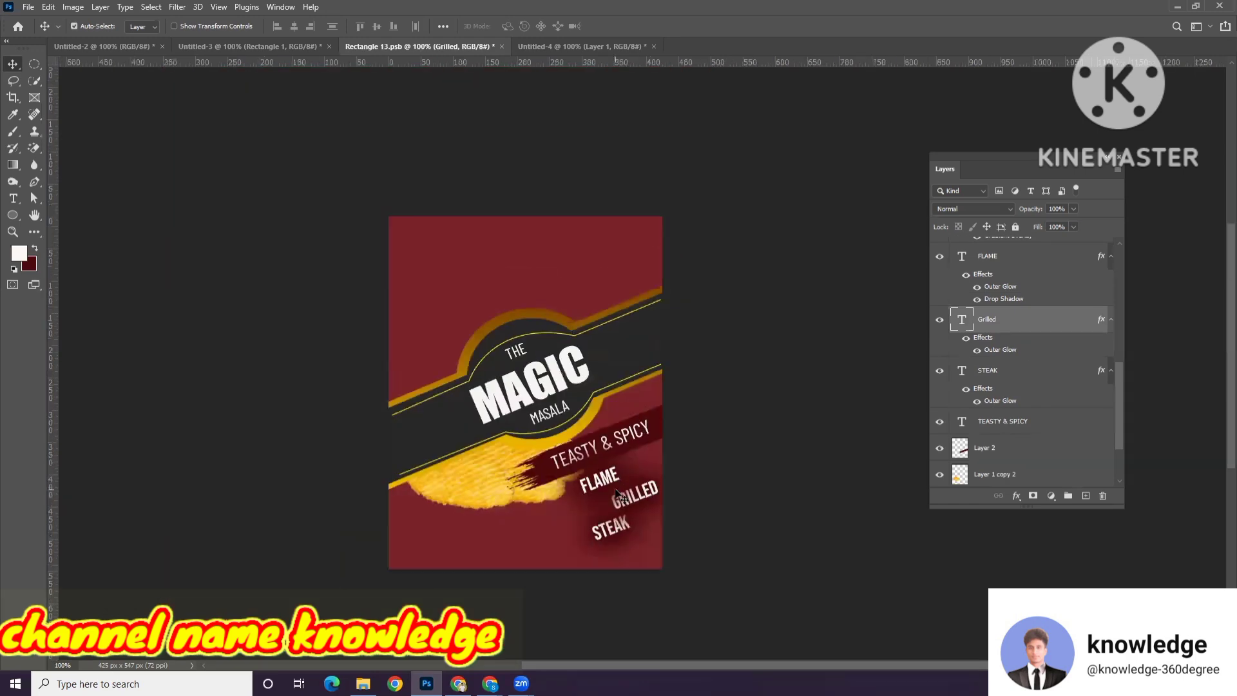
key("ctrl")
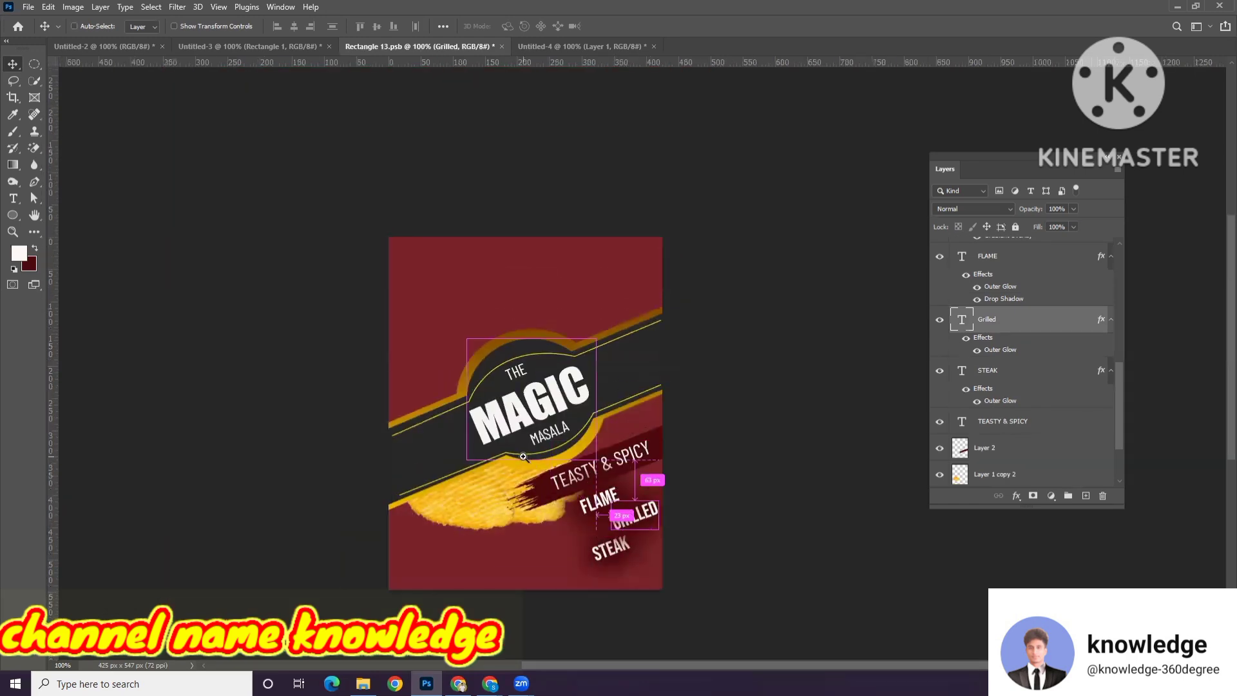
scroll(527, 459, "up", 1)
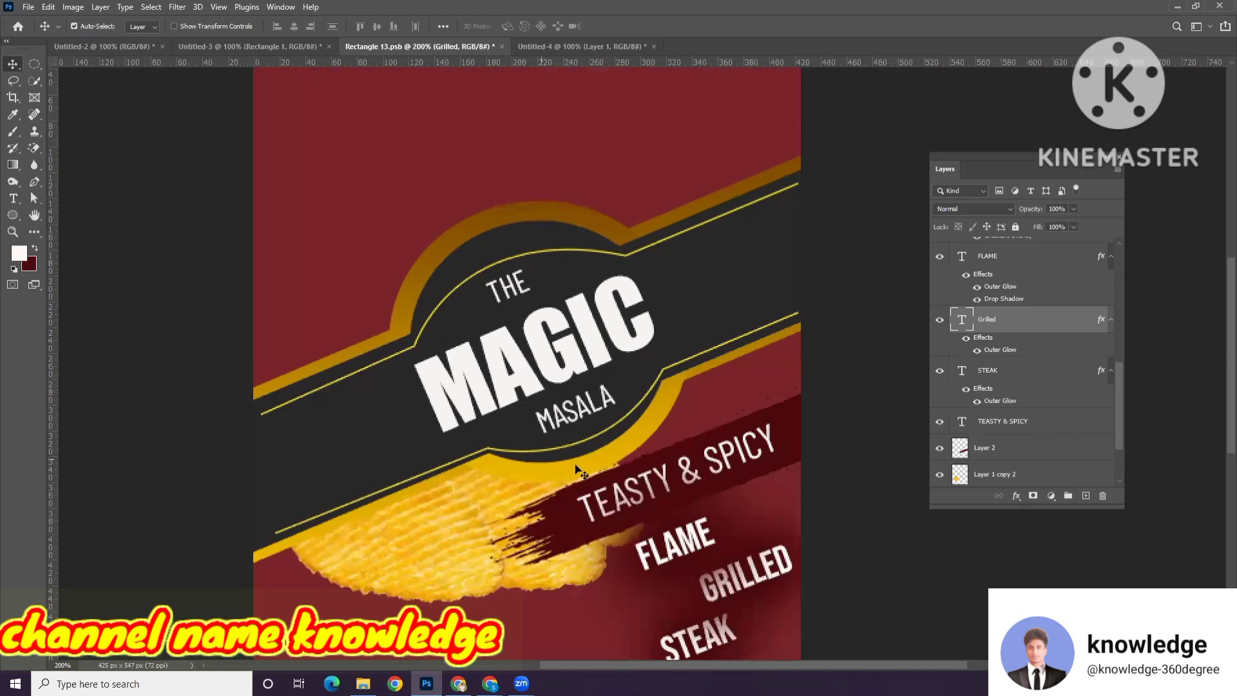
key("ctrl")
scroll(660, 508, "down", 1)
scroll(664, 512, "down", 1)
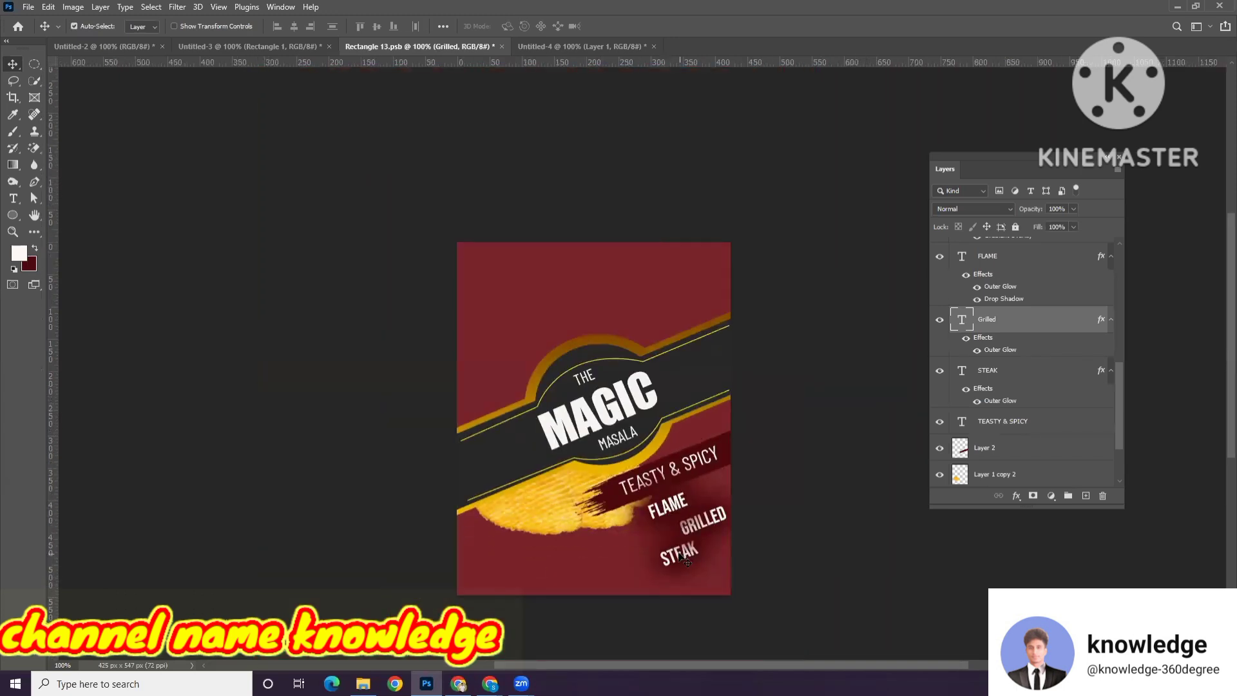
left_click_drag(683, 557, 688, 527)
left_click(699, 528)
left_click(683, 509)
left_click(780, 526)
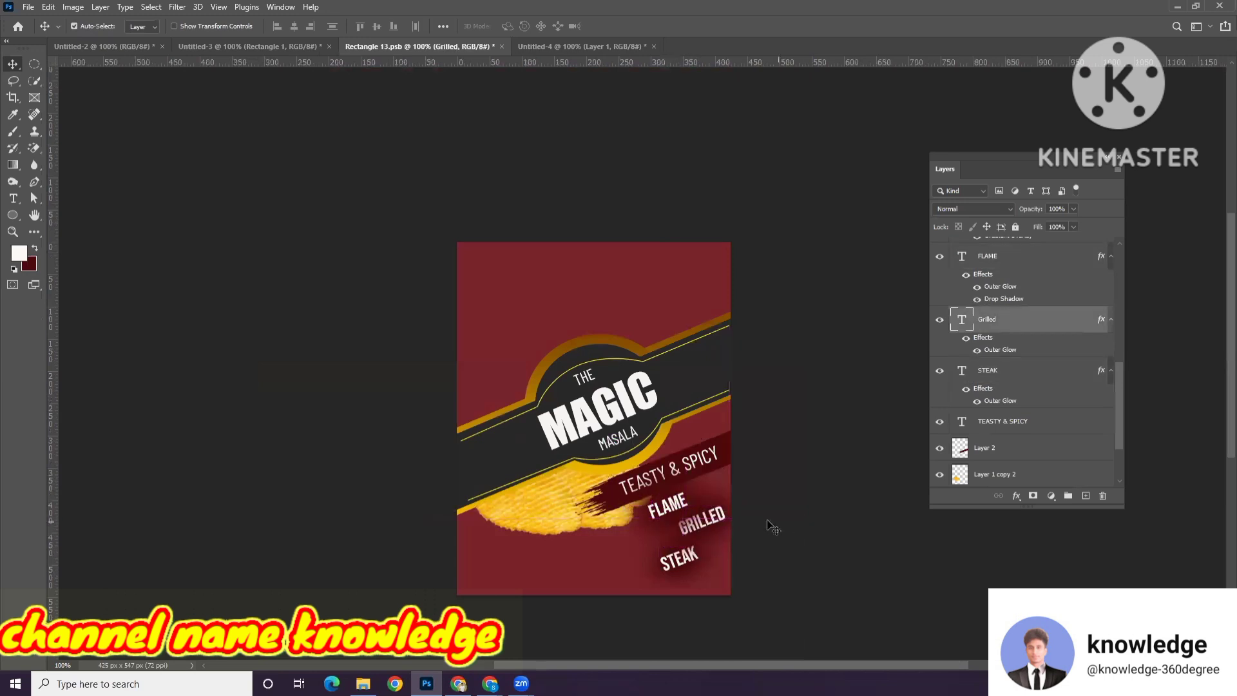
Step: Copy the potato chips, scale the copy to about 51% and place it behind the upper edge of the MAGIC label
left_click(635, 518, "alt")
left_click(609, 514, "ctrl")
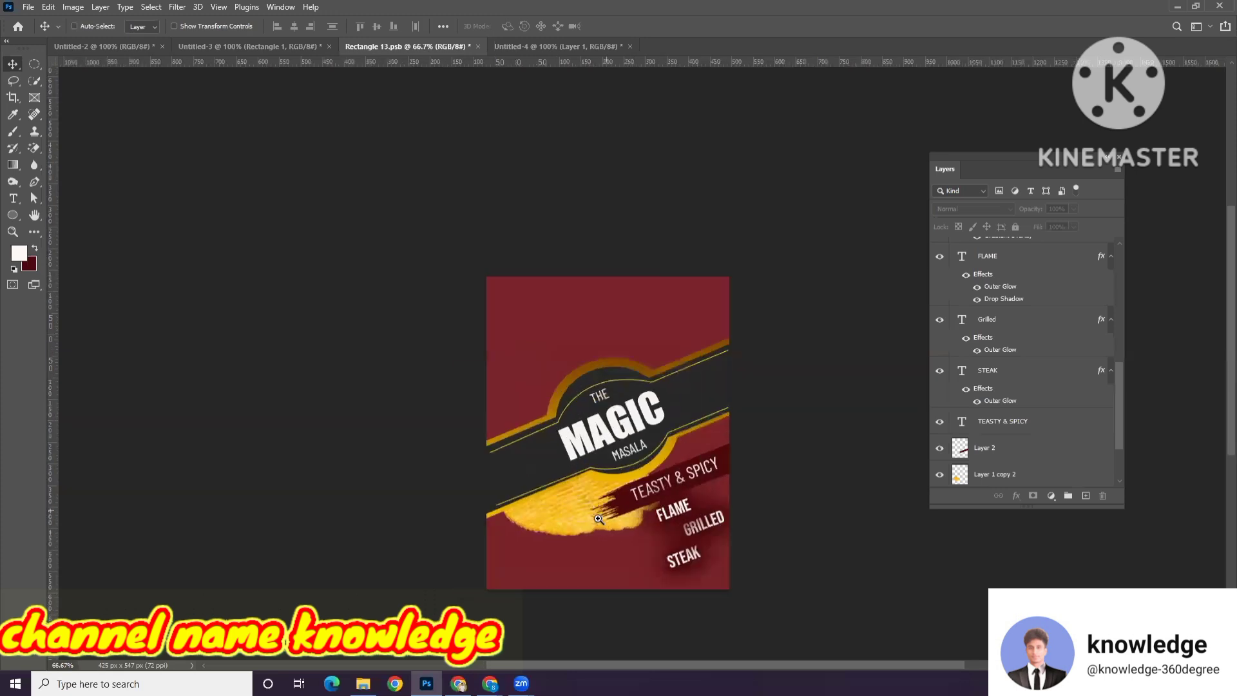
left_click_drag(528, 525, 669, 341)
key("ctrl+t")
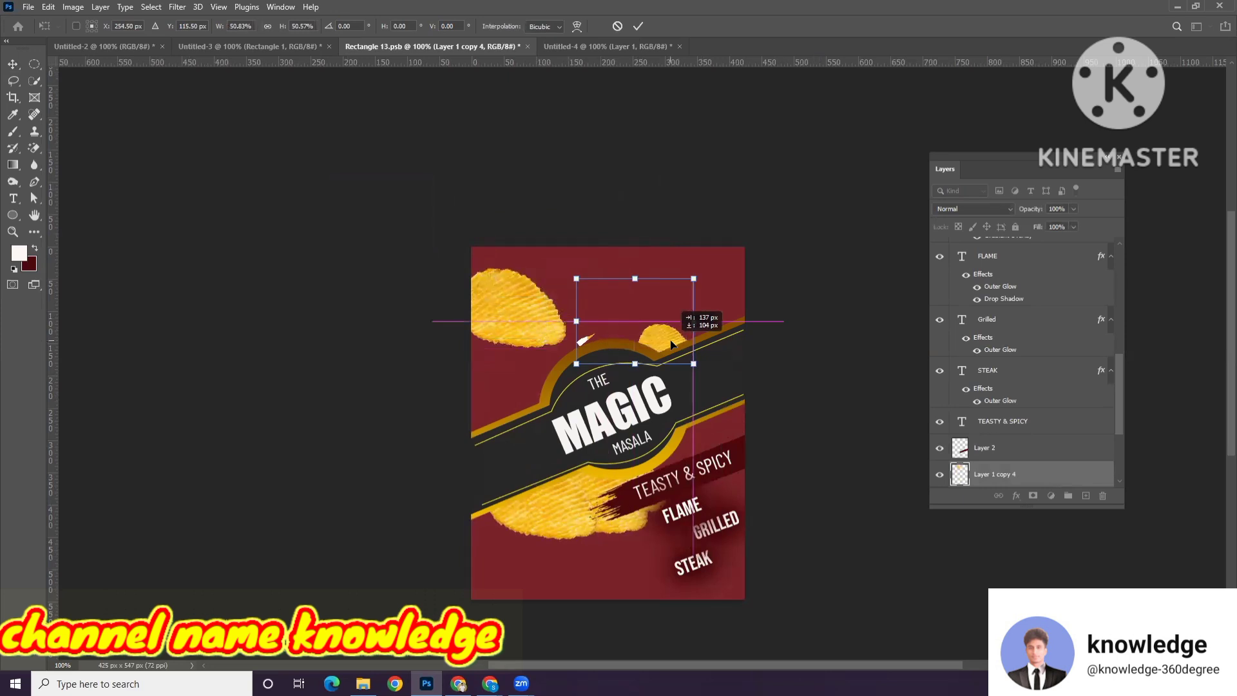
key("Return")
Step: Duplicate the large chip from the packet's left side, then rotate the copy clockwise and fit it into the upper right corner above the label
left_click_drag(502, 333, 725, 268)
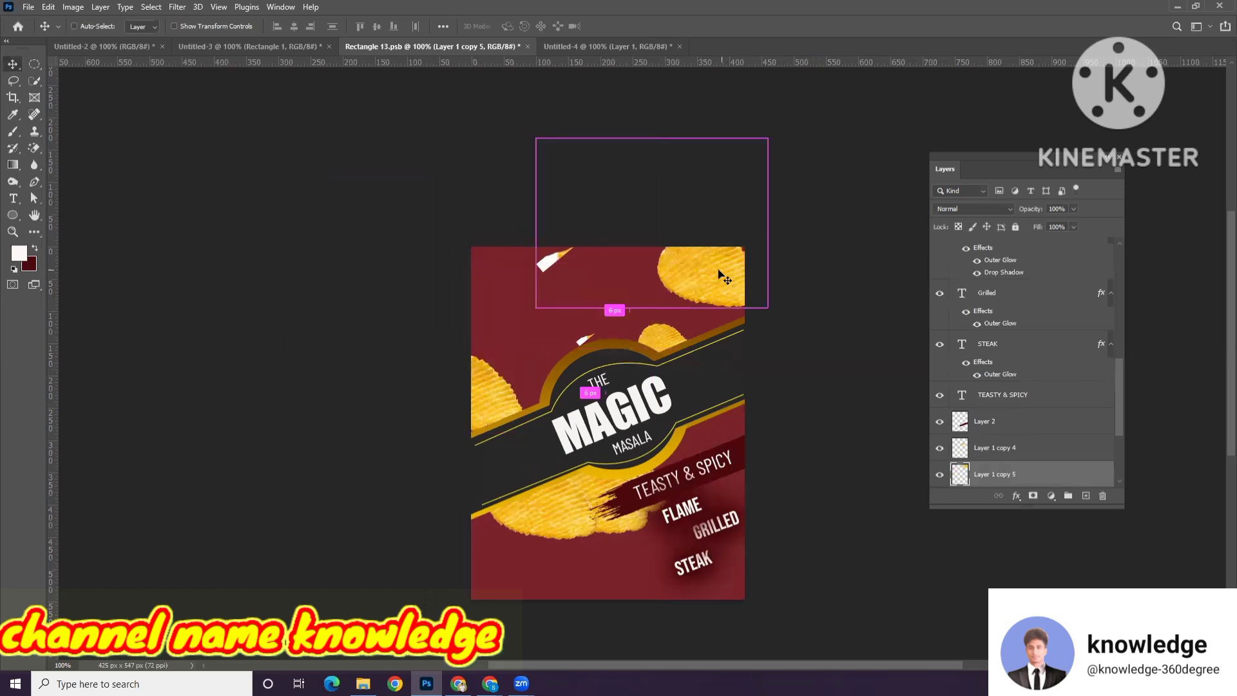
key("ctrl+t")
left_click_drag(787, 201, 802, 248)
left_click_drag(712, 284, 713, 276)
key("Return")
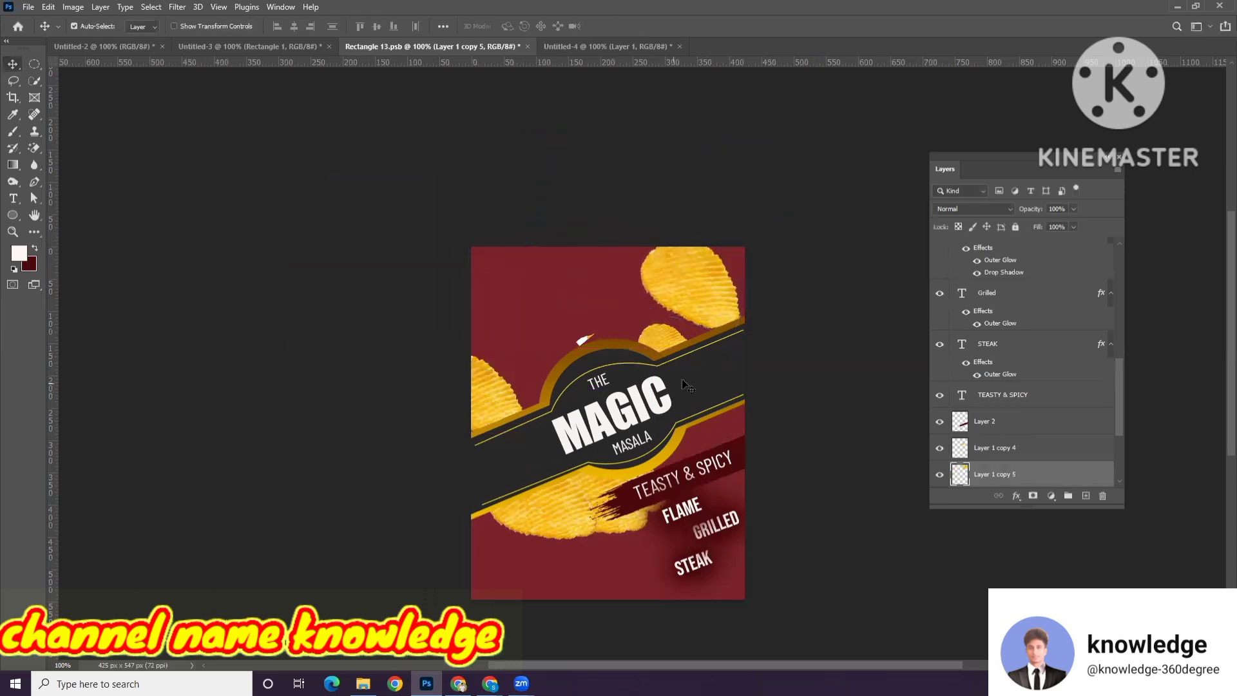
scroll(703, 417, "down", 1)
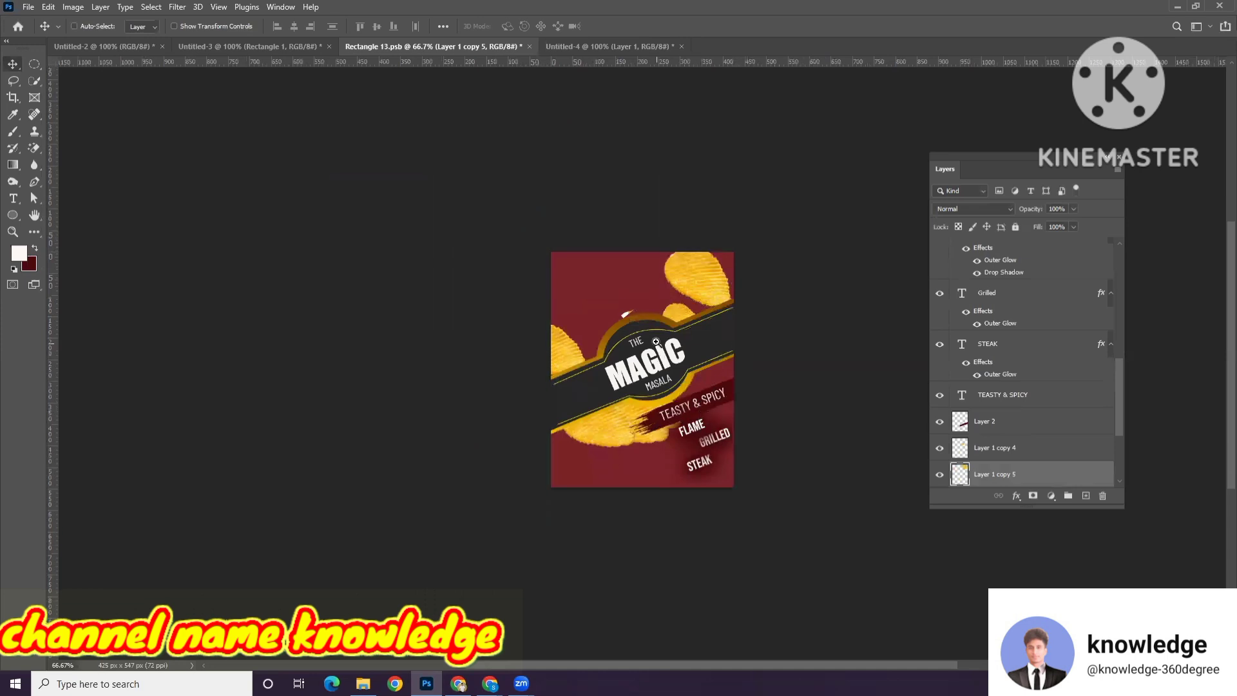
scroll(657, 465, "up", 1)
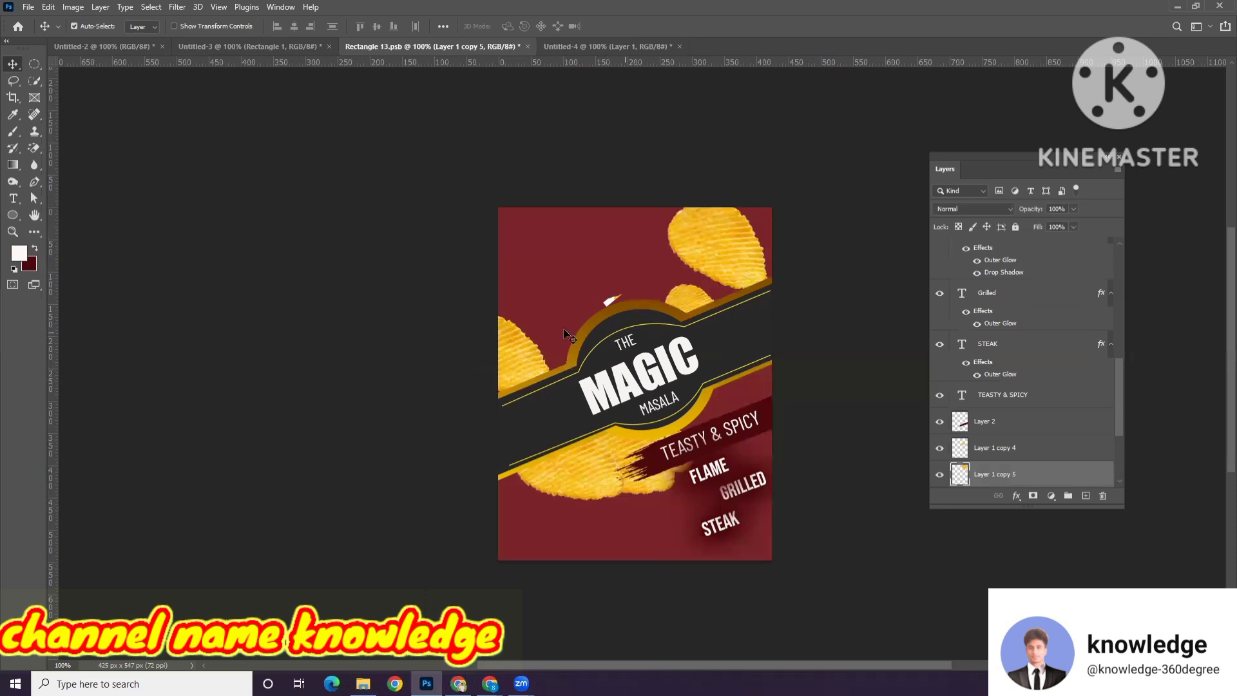
left_click(567, 44)
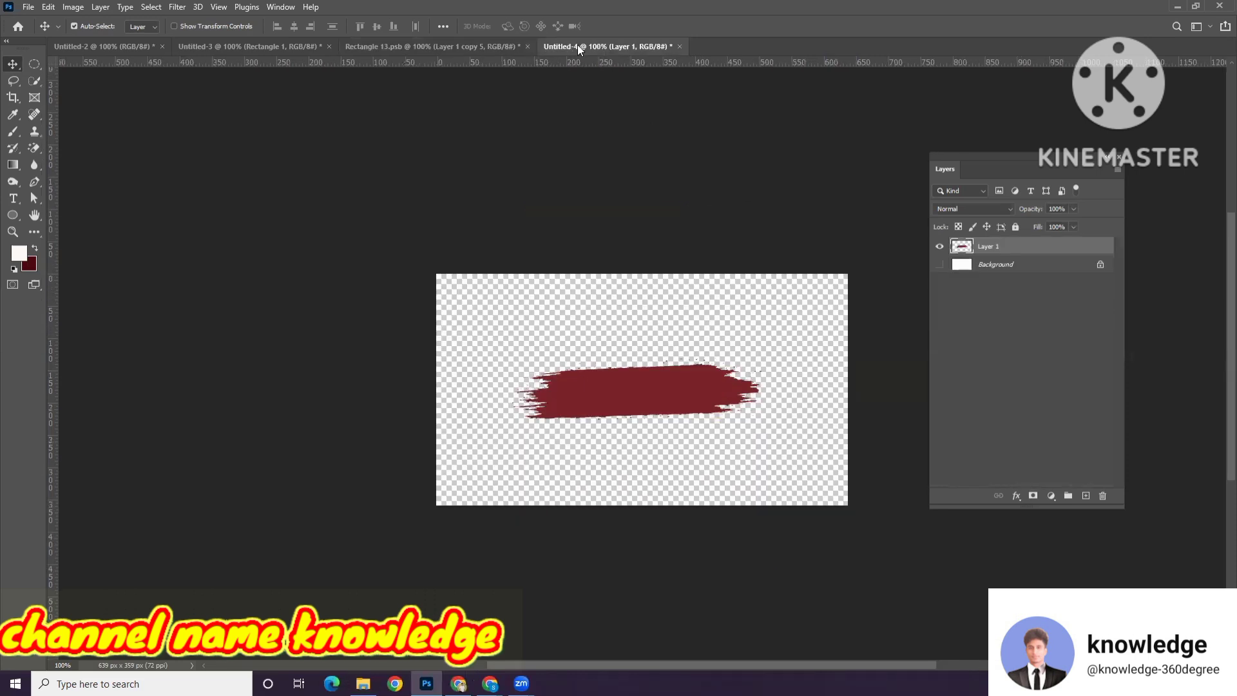
left_click(483, 47)
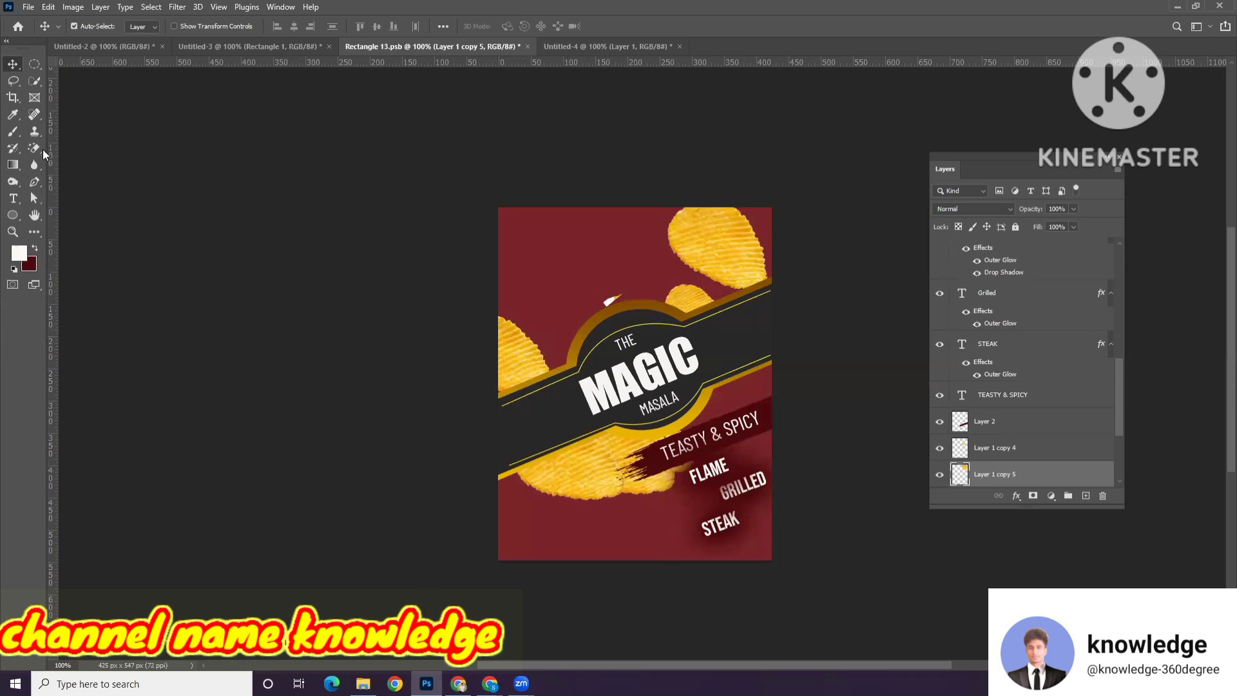
left_click_drag(34, 148, 77, 147)
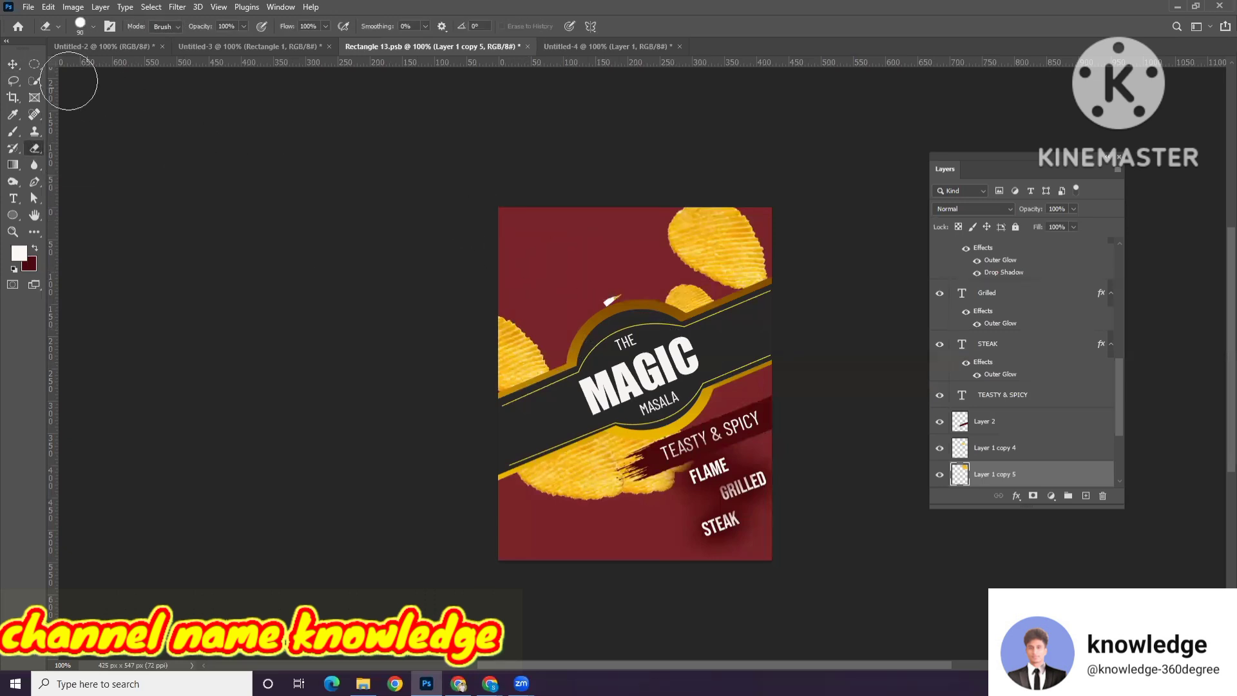
left_click(13, 64)
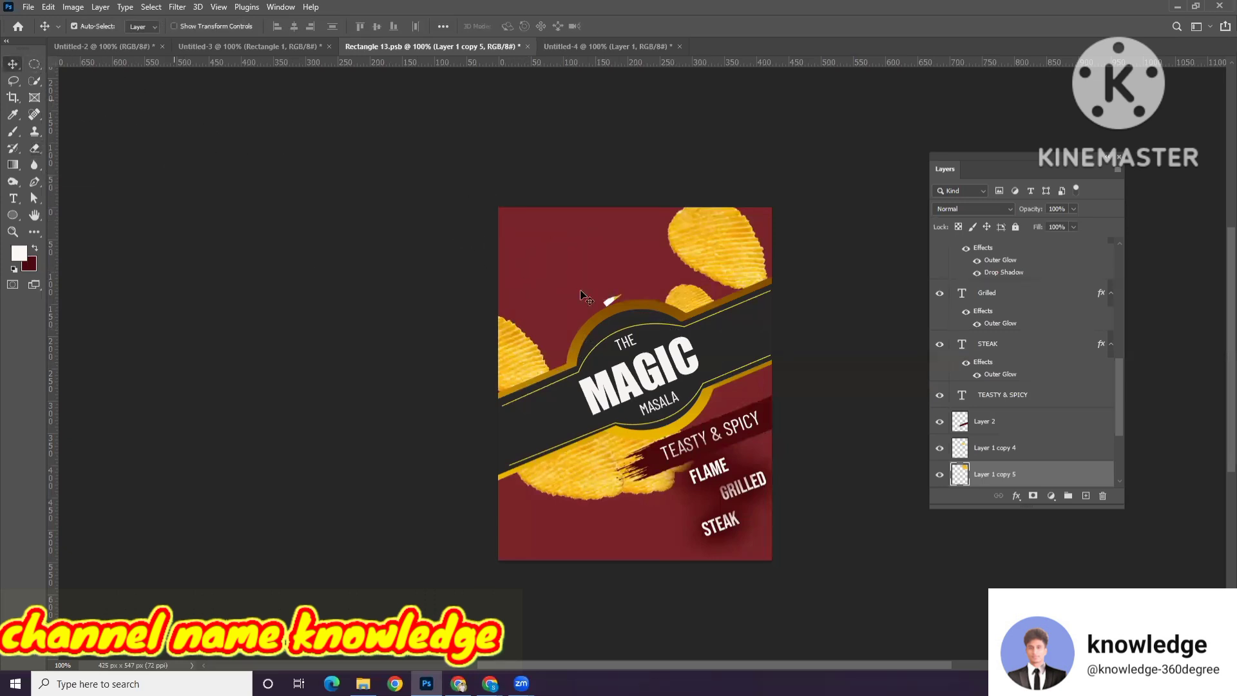
left_click(315, 48)
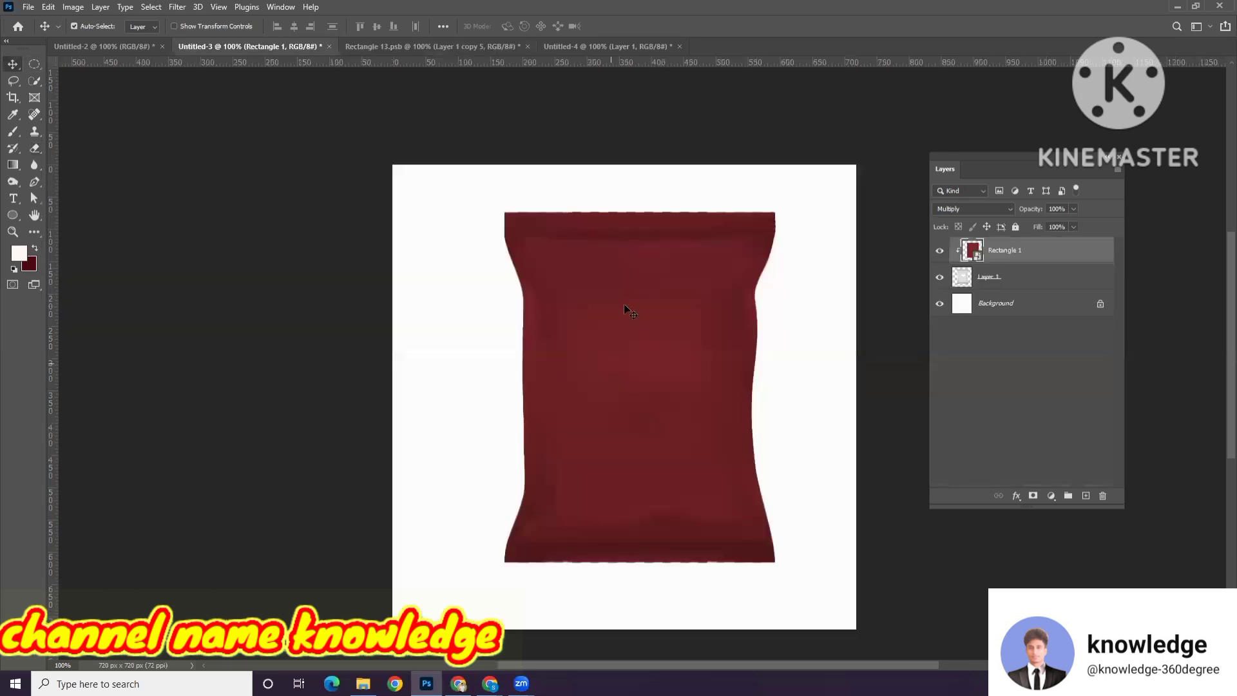
left_click(451, 47)
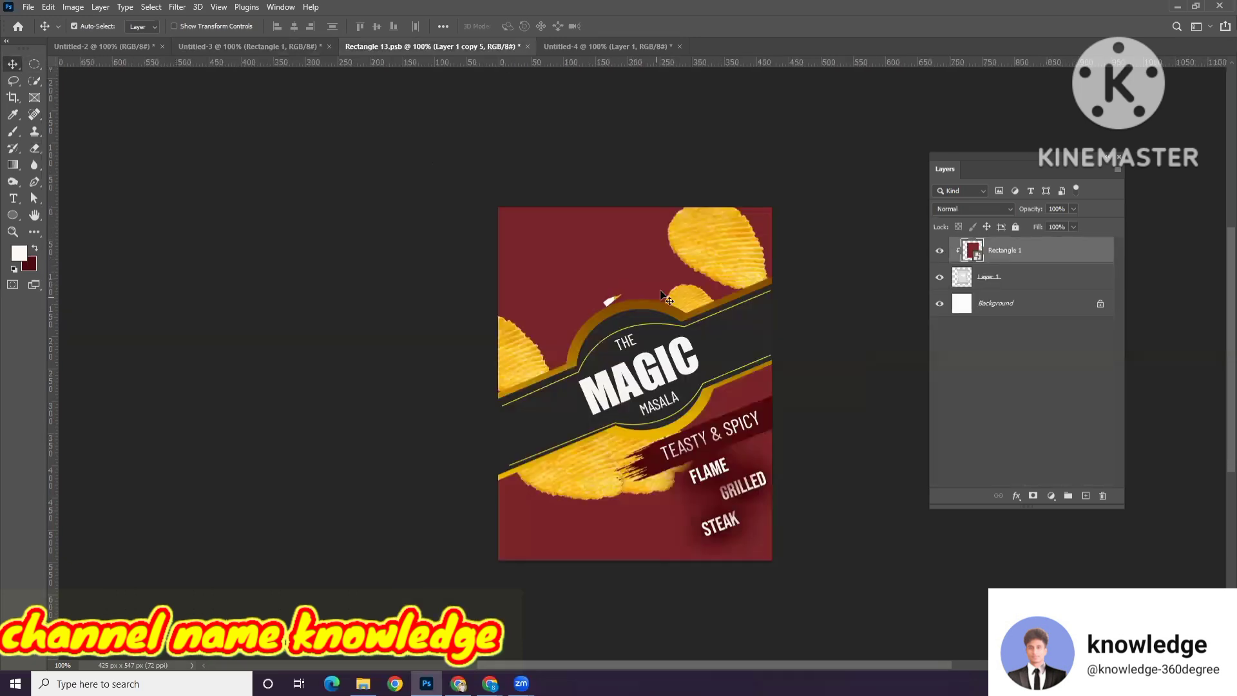
left_click(287, 48)
left_click_drag(567, 270, 657, 467)
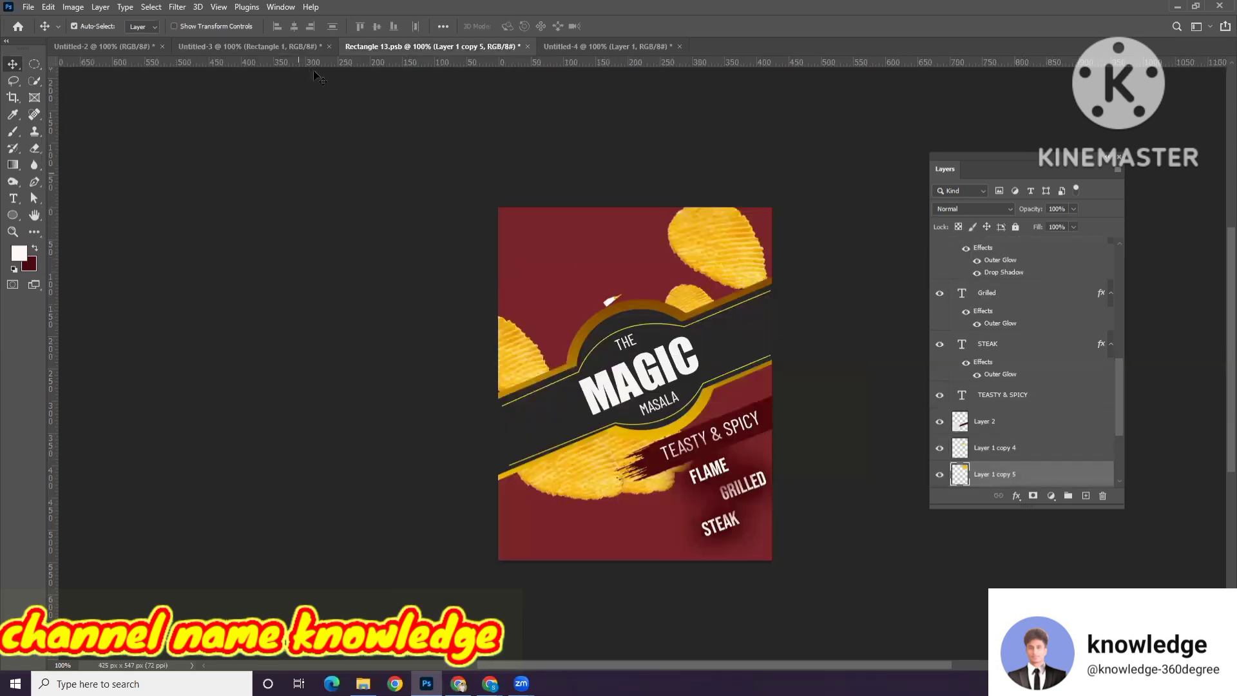
Step: Save the Rectangle 13.psb label artwork and check the updated design on the packet in the Untitled-3 document
left_click(27, 8)
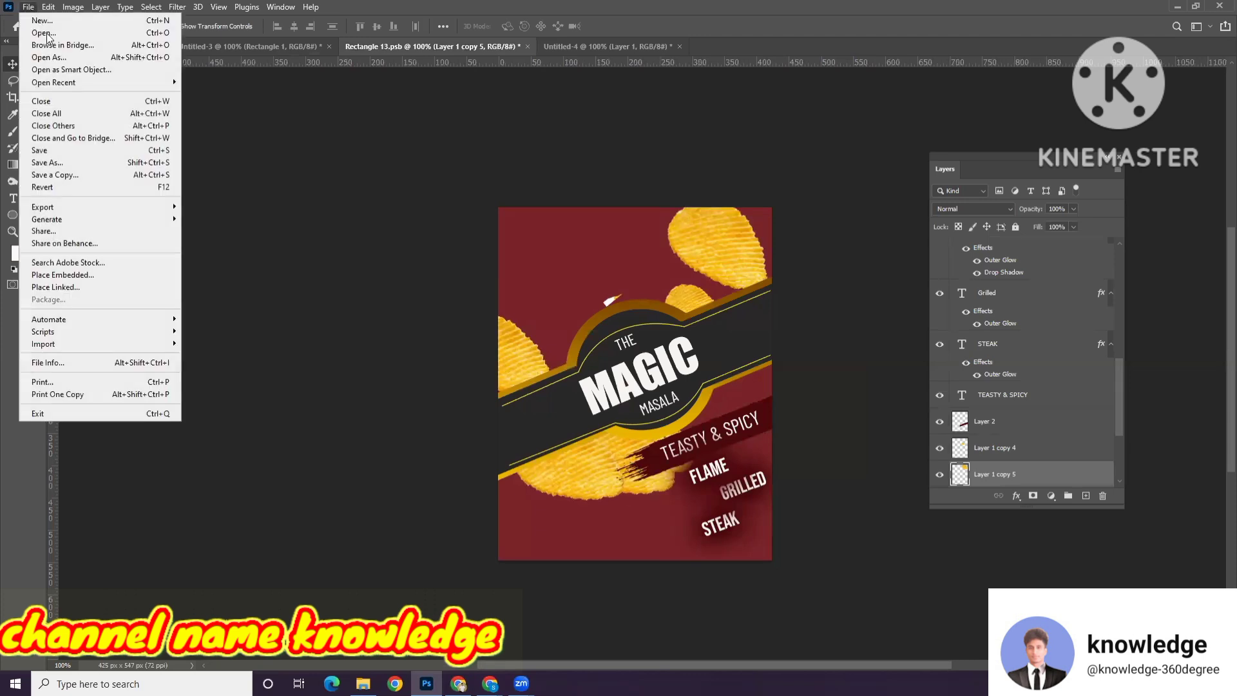
left_click(51, 152)
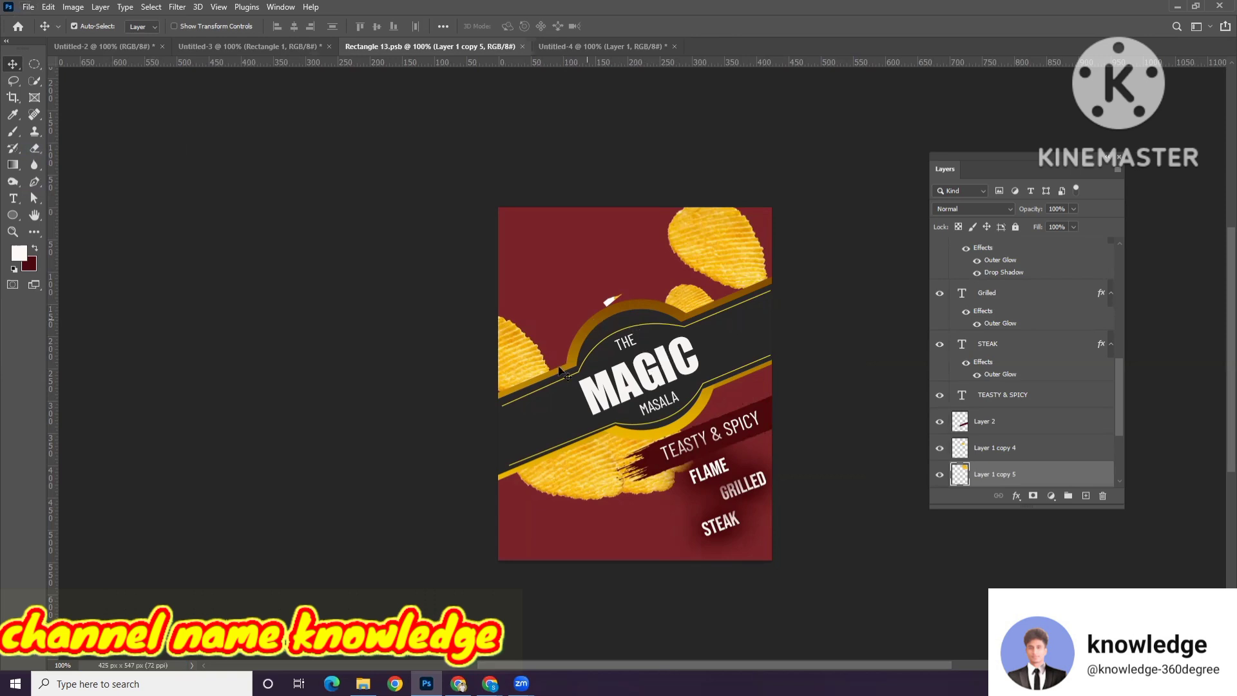
left_click(264, 50)
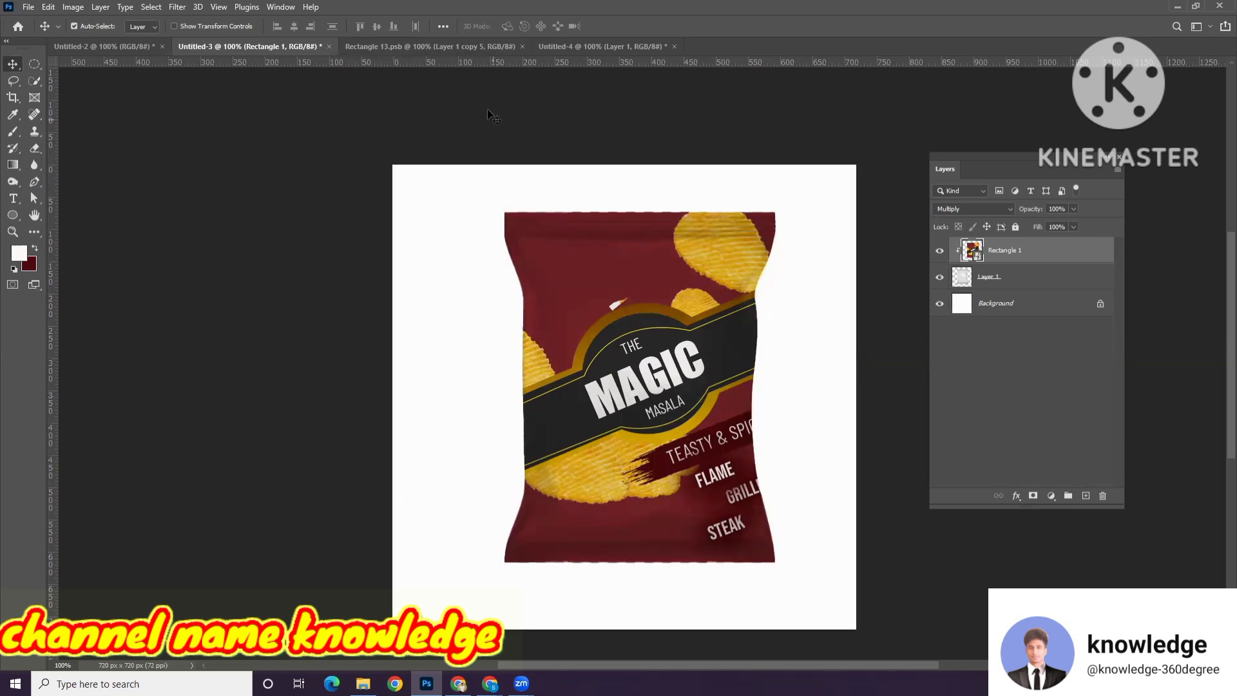
left_click(403, 47)
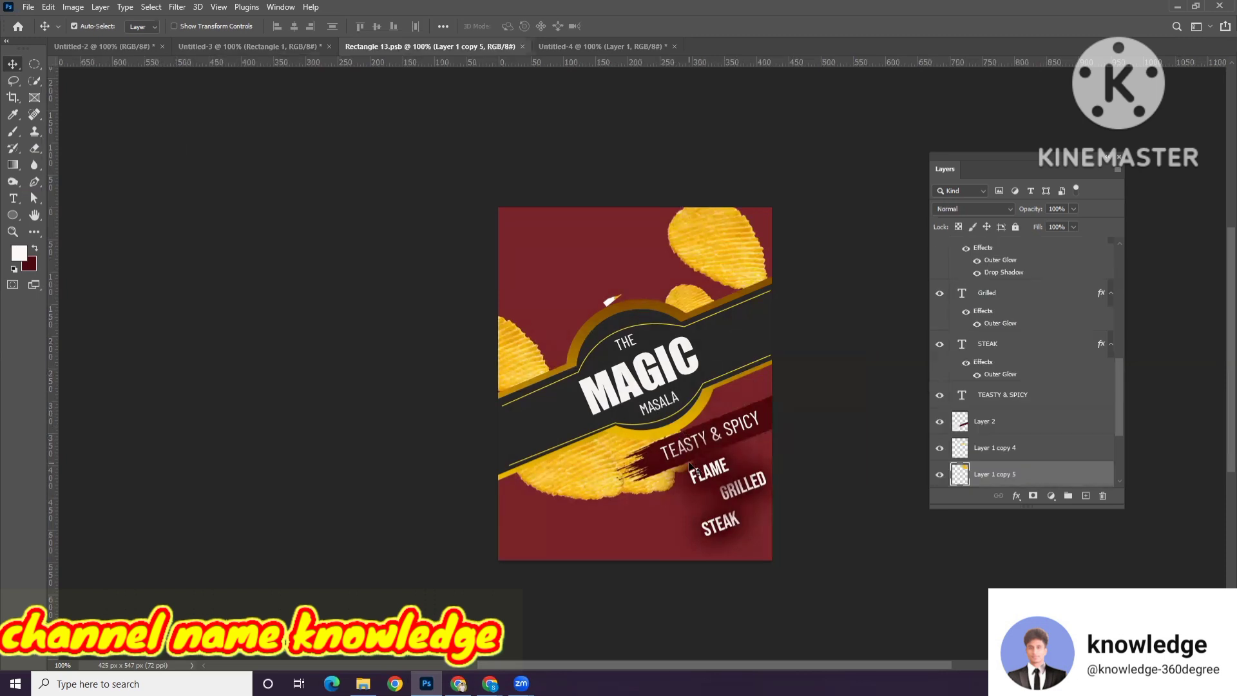
left_click(276, 41)
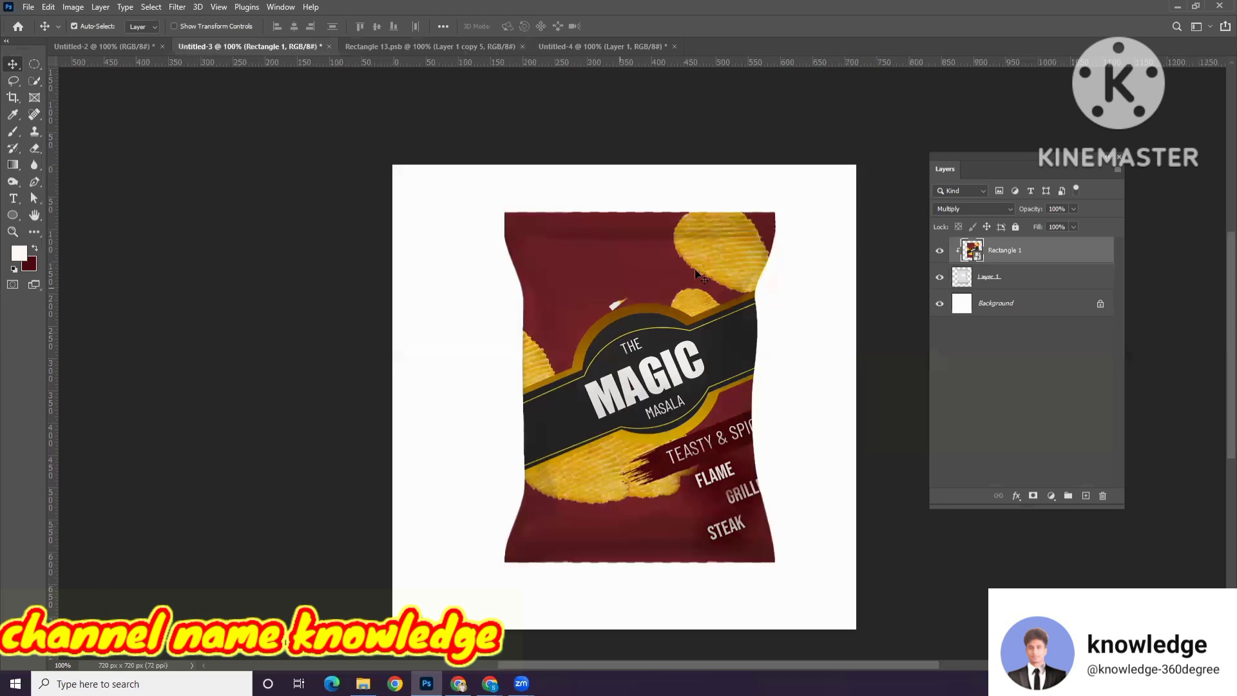